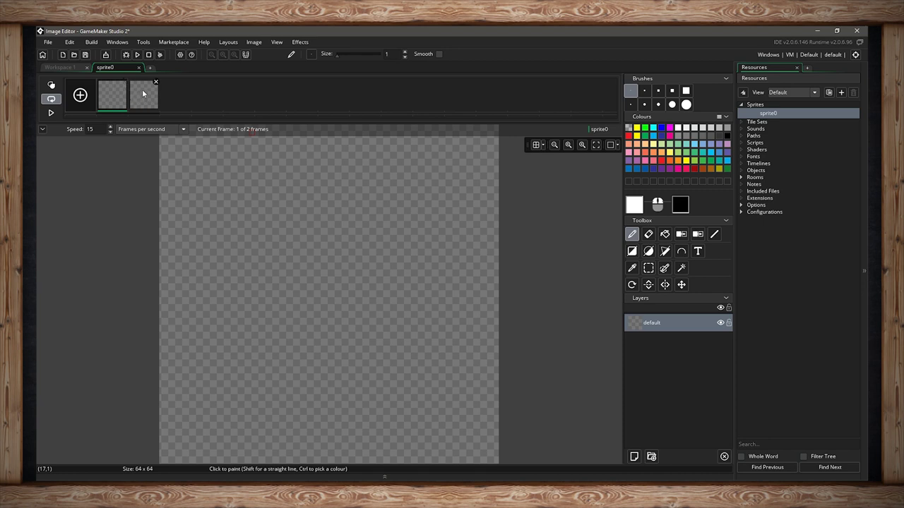
Step: Remove the empty second frame and sketch a white freehand looping shape on the remaining frame
click(142, 97)
click(112, 96)
mouse_move(368, 266)
mouse_down()
mouse_move(366, 233)
mouse_move(353, 292)
mouse_move(382, 299)
mouse_up()
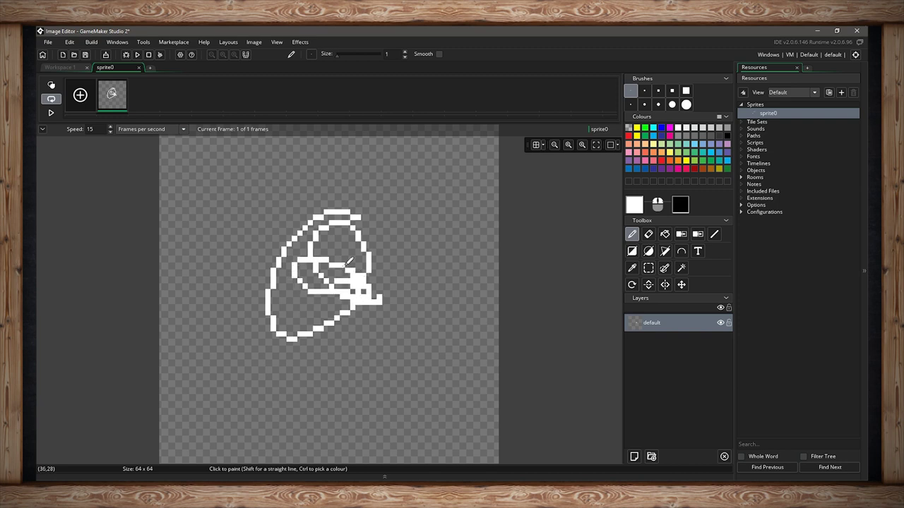
Step: Add a blank second frame, open it for editing, and make and undo a trial freehand stroke on it
click(80, 96)
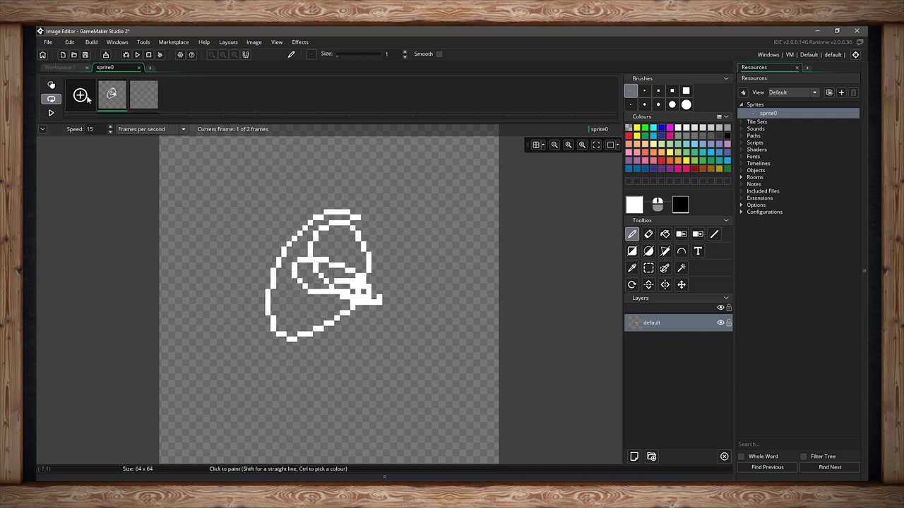
click(143, 98)
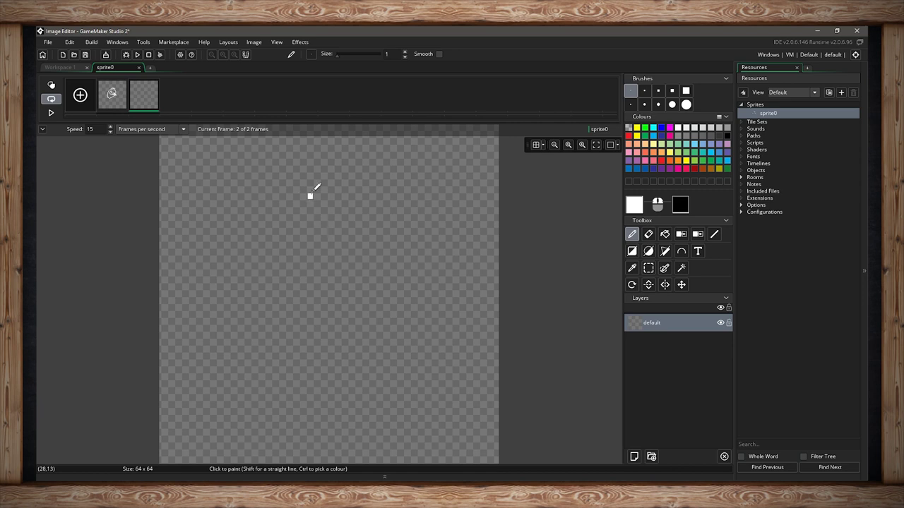
mouse_move(309, 194)
mouse_down()
mouse_move(346, 249)
mouse_move(387, 233)
mouse_move(331, 242)
mouse_up()
key(ctrl+z)
Step: Enable onion skinning with the first frame in range and trace its shape in white on the second frame
click(53, 89)
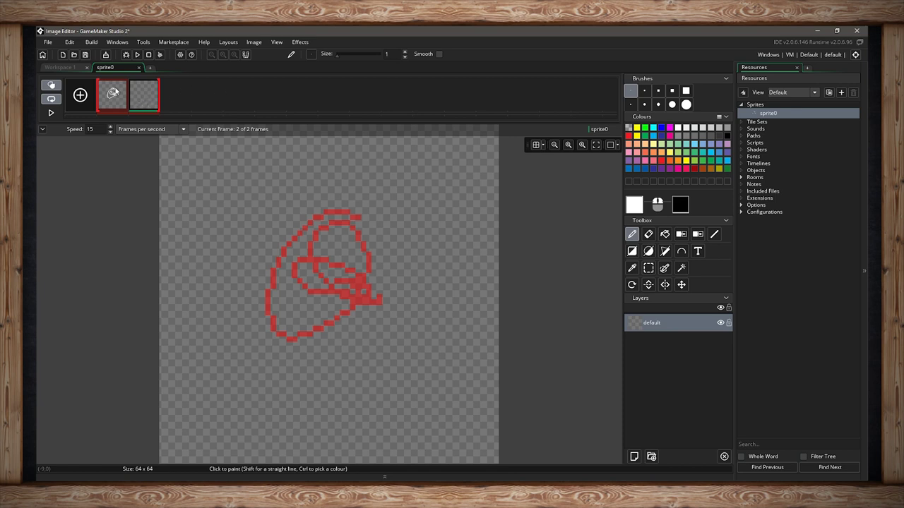
click(134, 100)
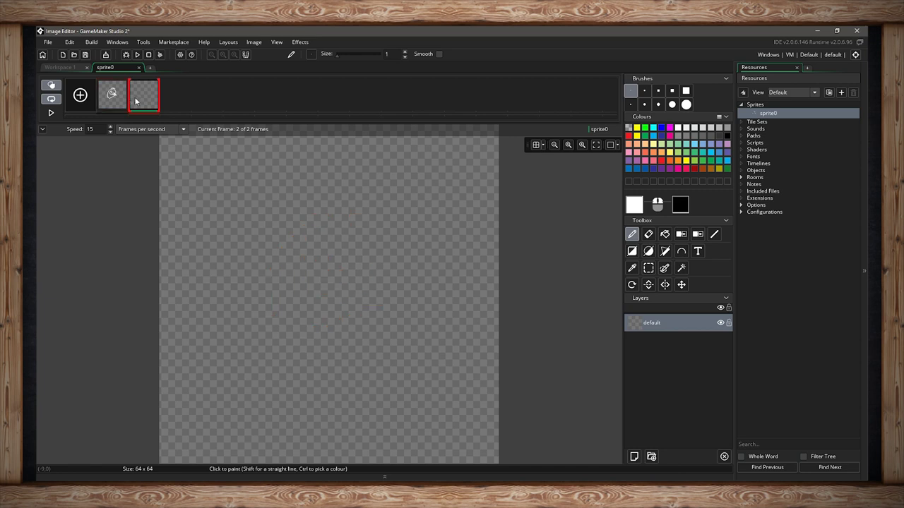
ctrl+click(112, 97)
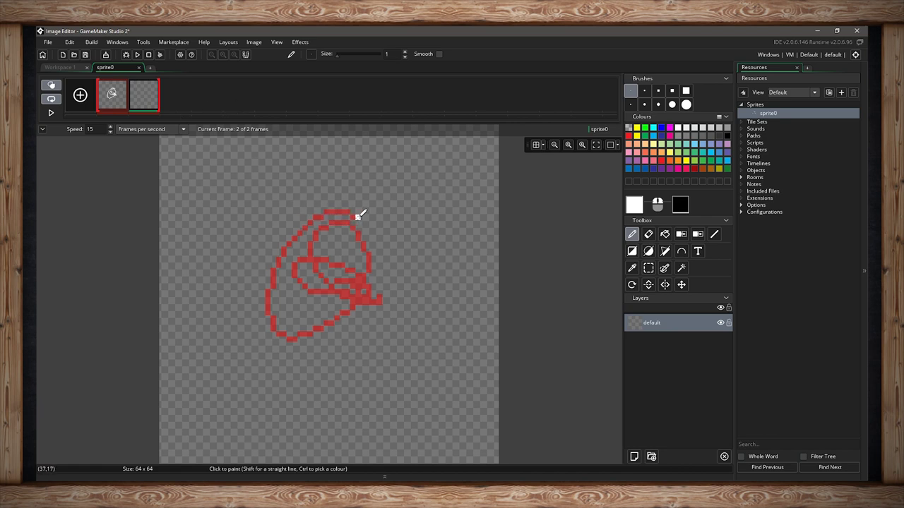
mouse_move(359, 215)
mouse_down()
mouse_move(315, 219)
mouse_move(283, 249)
mouse_move(263, 313)
mouse_move(291, 335)
mouse_move(350, 319)
mouse_move(361, 295)
mouse_move(316, 260)
mouse_move(319, 281)
mouse_move(338, 275)
mouse_move(315, 232)
mouse_move(364, 250)
mouse_move(374, 293)
mouse_up()
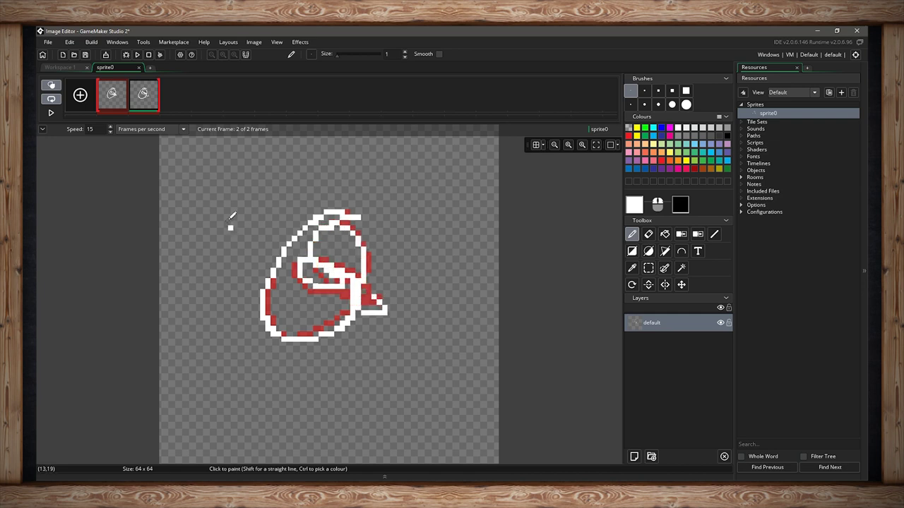
Step: Add a third frame and redraw the looping shape in white over the second frame's onion skin
click(80, 96)
click(183, 101)
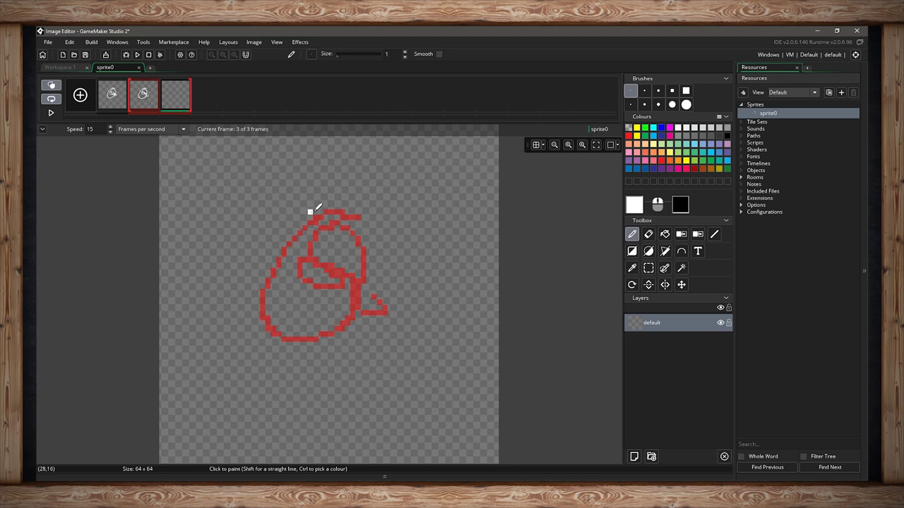
mouse_move(358, 217)
mouse_down()
mouse_move(337, 213)
mouse_move(280, 265)
mouse_move(288, 322)
mouse_move(350, 320)
mouse_move(332, 264)
mouse_move(330, 276)
mouse_move(312, 241)
mouse_move(368, 246)
mouse_move(352, 289)
mouse_move(383, 311)
mouse_move(370, 285)
mouse_up()
Step: Add a fourth frame and draw a slightly varied version of the looping shape on it in white
click(78, 101)
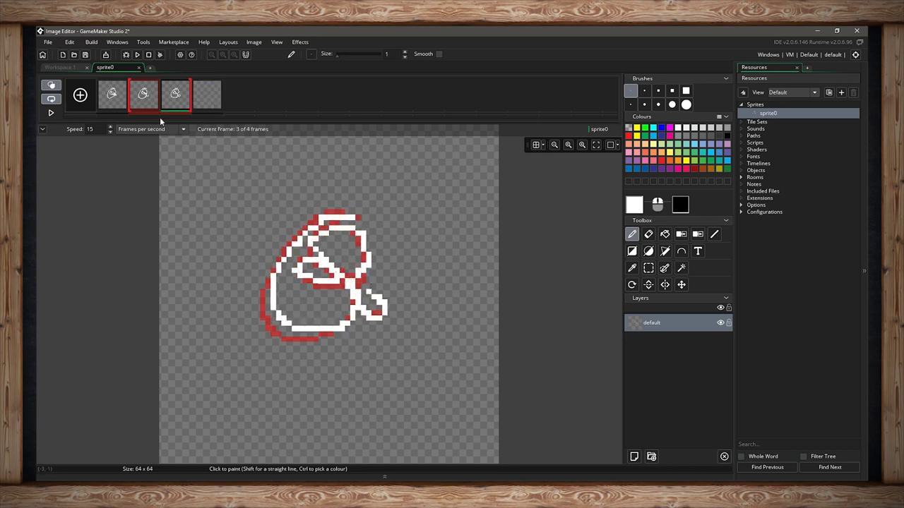
click(200, 105)
mouse_move(363, 216)
mouse_down()
mouse_move(282, 265)
mouse_move(290, 328)
mouse_move(349, 306)
mouse_move(325, 264)
mouse_move(335, 281)
mouse_move(330, 242)
mouse_move(368, 261)
mouse_move(366, 288)
mouse_up()
Step: Extend the onion skin range across all four frames, comparing the overlay on the second and third frames
drag(161, 101, 129, 102)
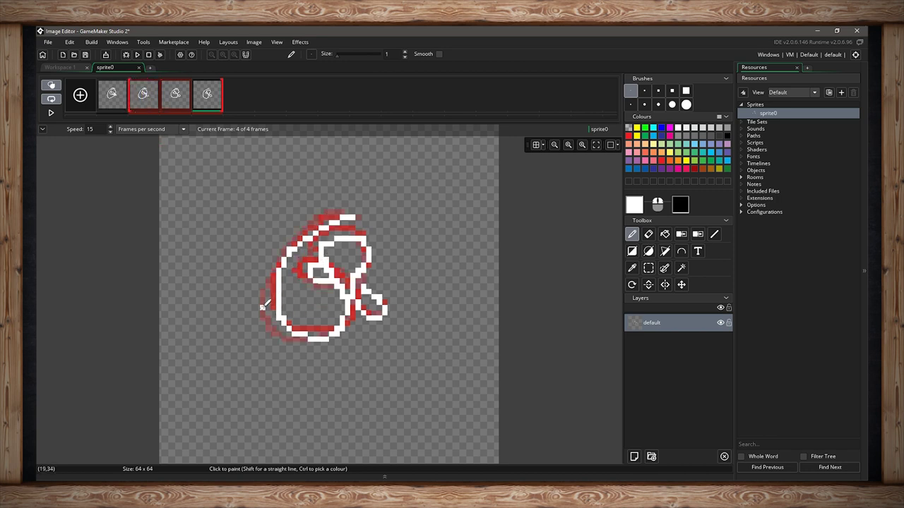
drag(130, 100, 101, 99)
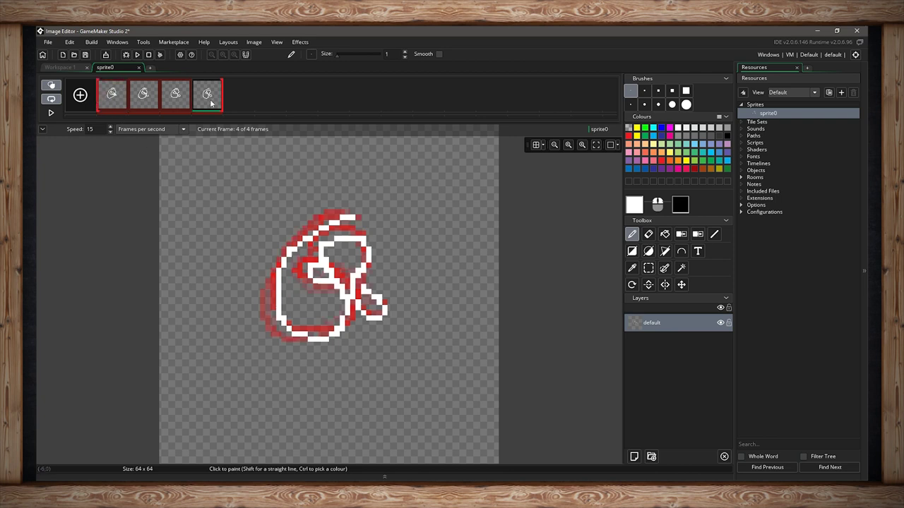
click(150, 101)
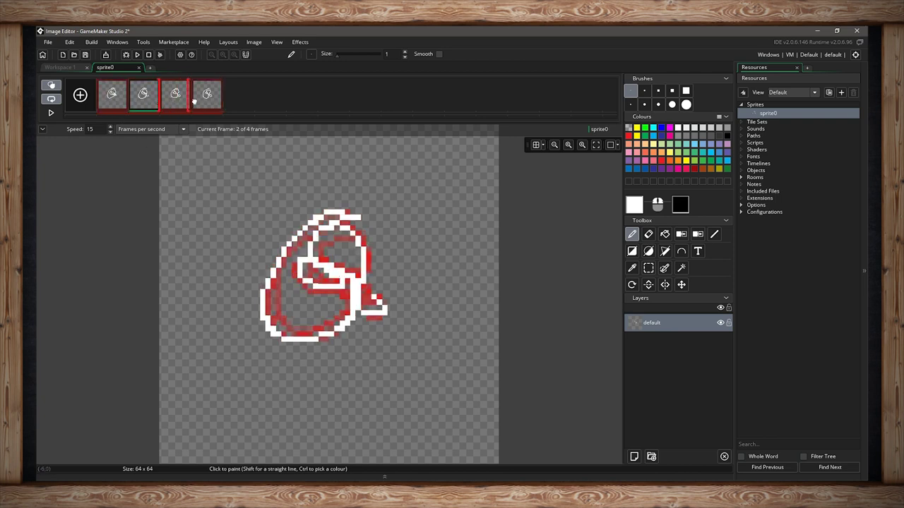
click(188, 99)
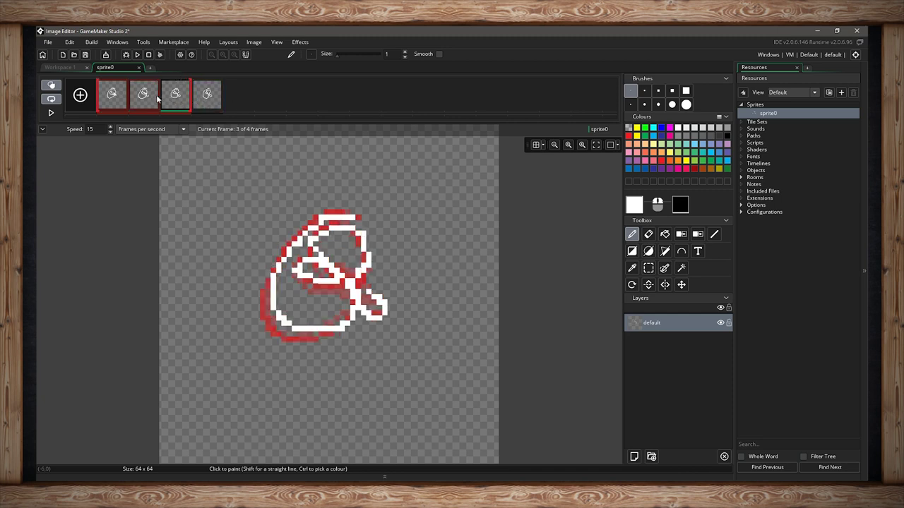
drag(191, 95, 222, 95)
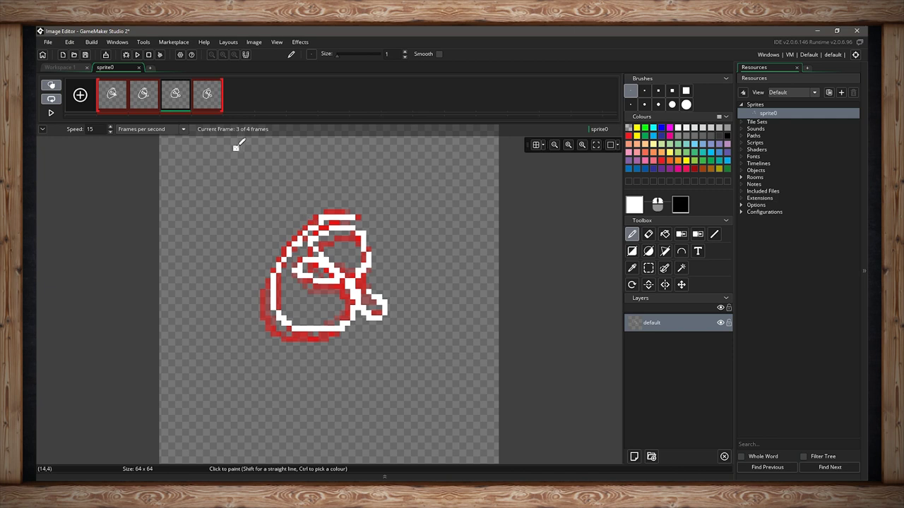
Step: Turn off onion skinning and play the animation from the first frame
click(56, 86)
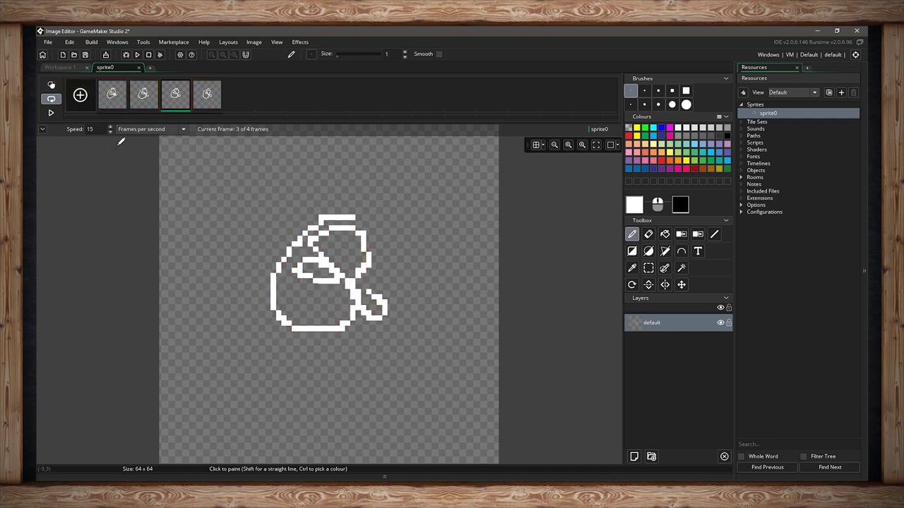
click(114, 94)
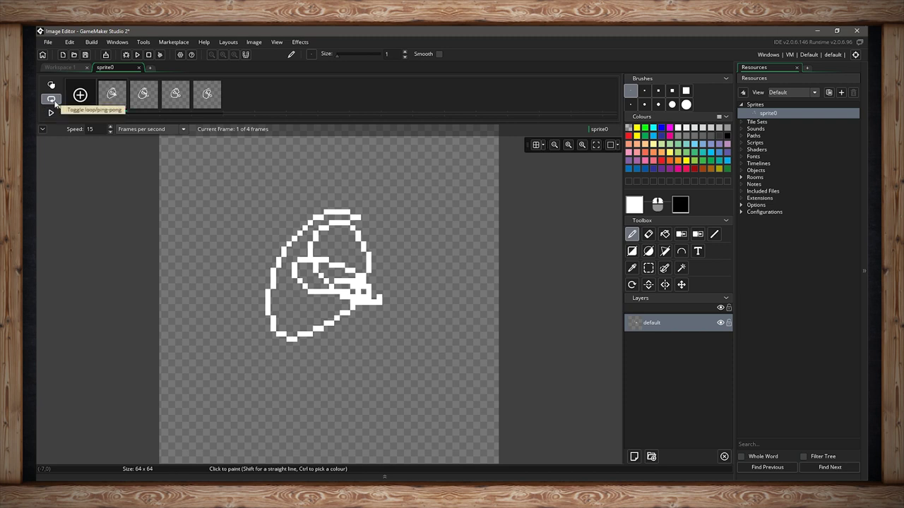
click(51, 113)
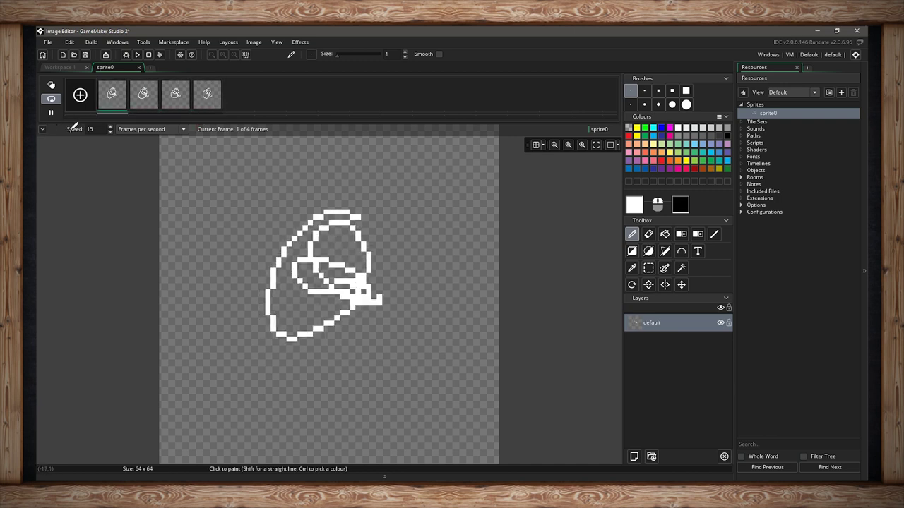
Step: Collapse the playback settings bar and expand it again
click(42, 129)
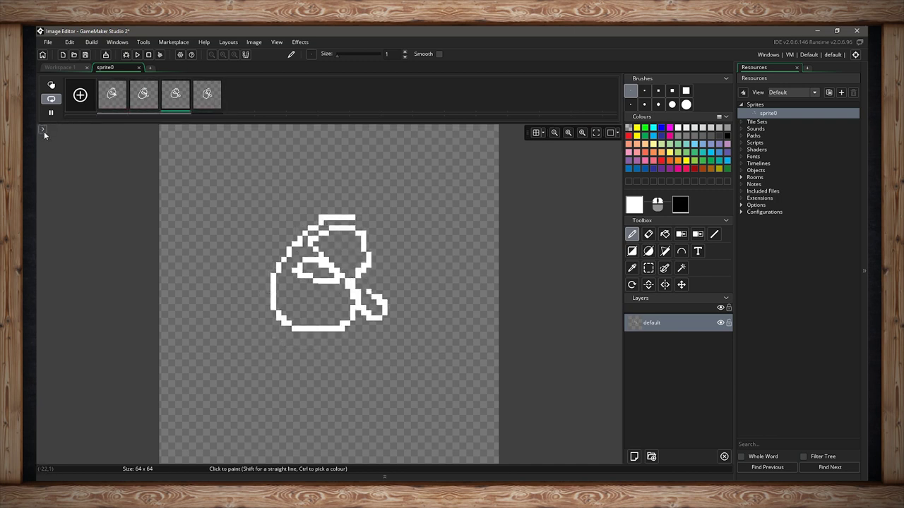
click(43, 130)
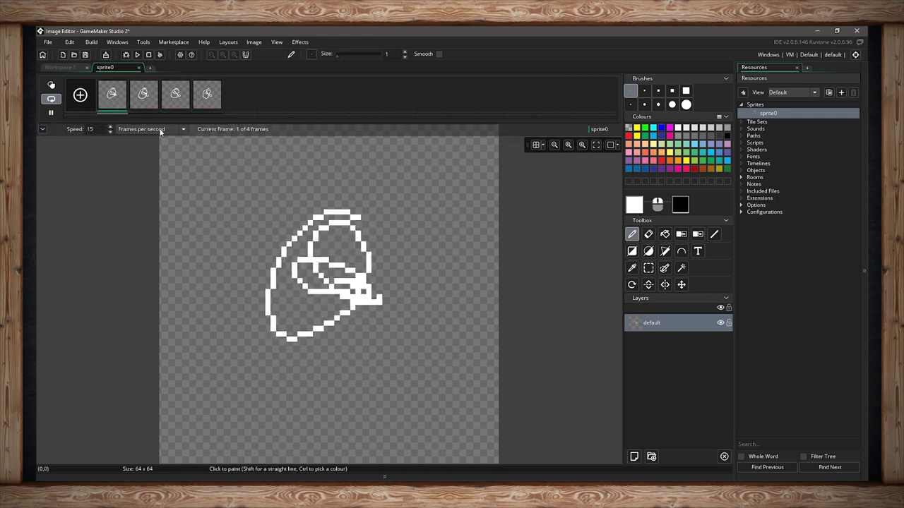
Step: Set the animation speed to 5 frames per second and stop the playback on the first frame
click(185, 130)
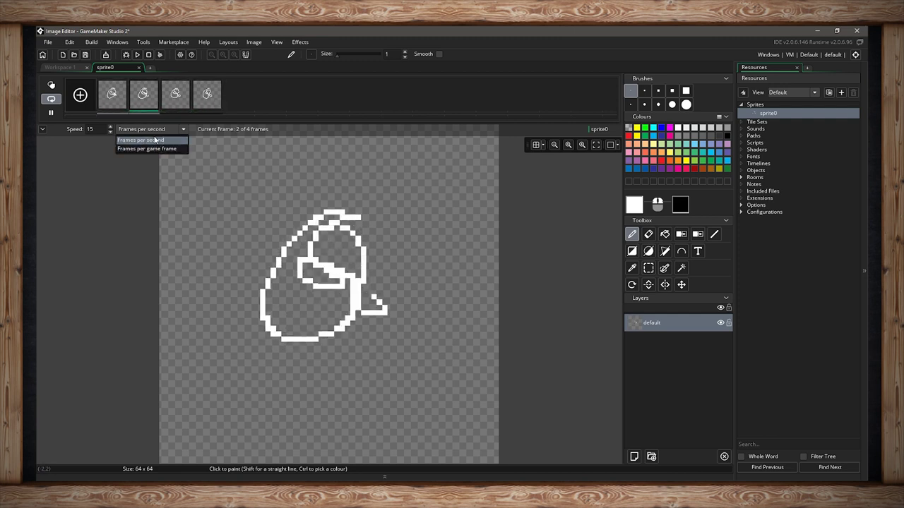
click(161, 140)
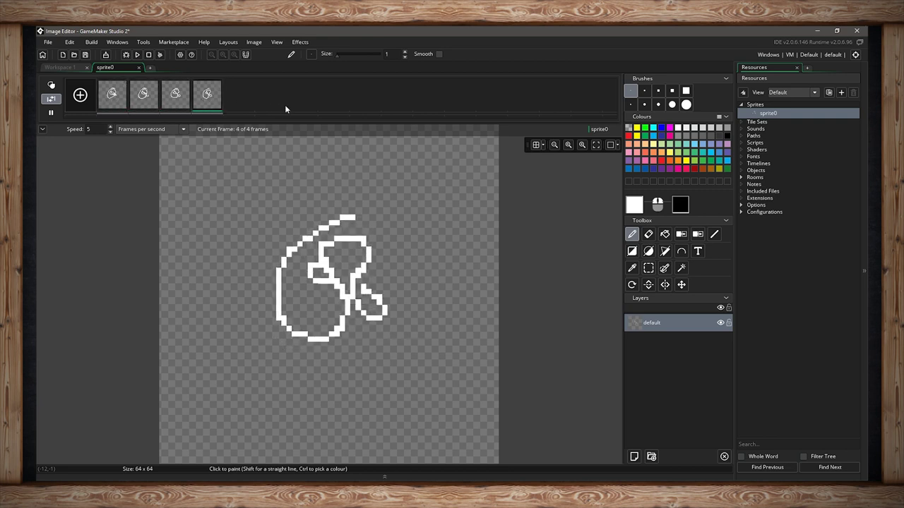
click(51, 112)
click(51, 113)
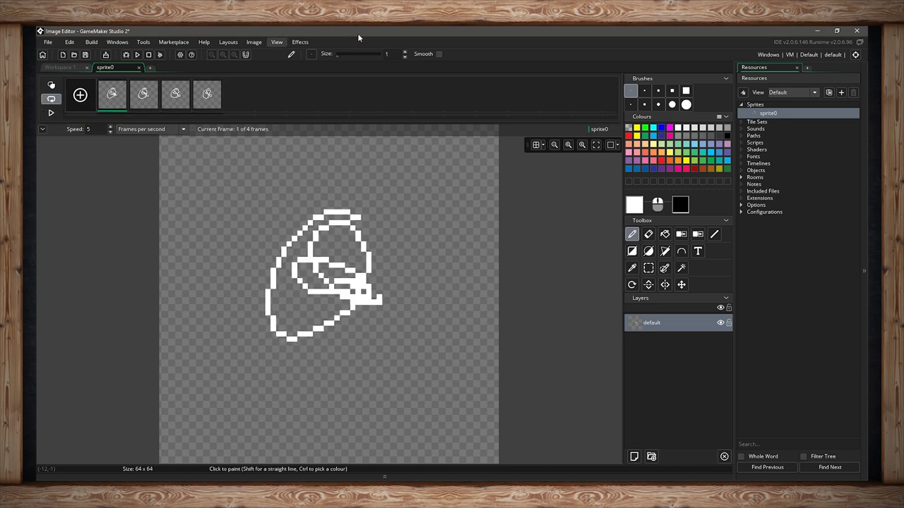
Step: Show the canvas grid and open its settings
click(538, 146)
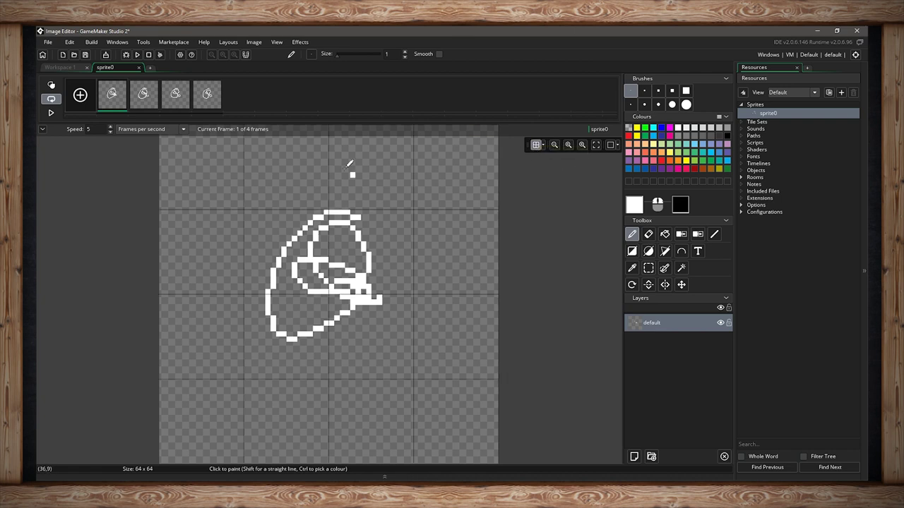
click(543, 145)
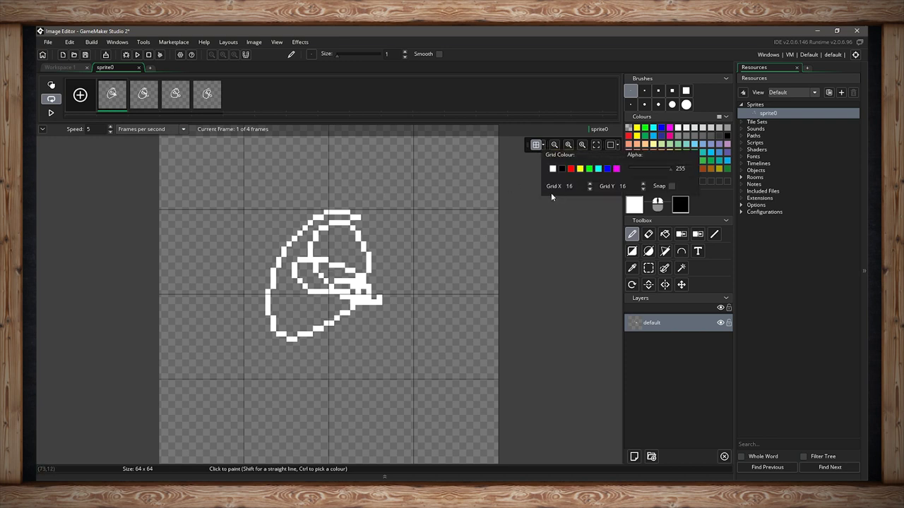
Step: Try red, yellow, green, blue, magenta and white as the grid colour, and set it back to black
click(571, 168)
click(580, 168)
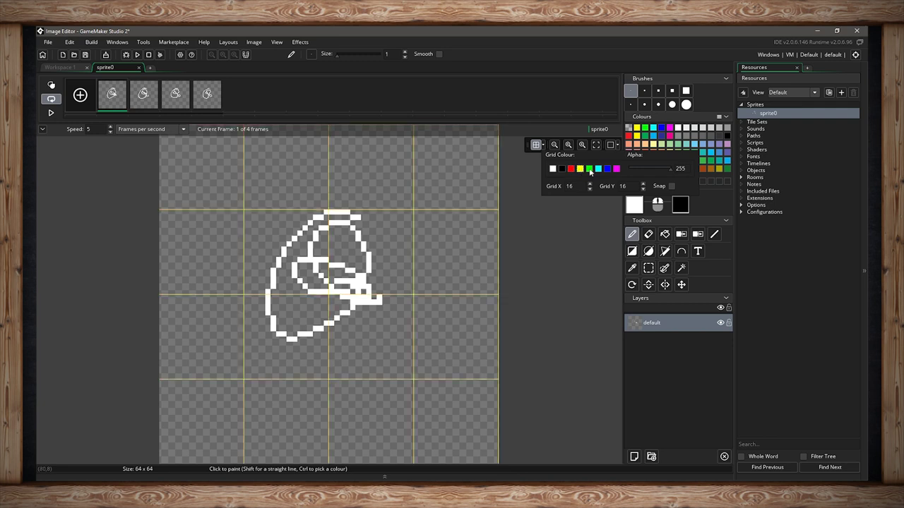
click(589, 168)
click(607, 169)
click(617, 170)
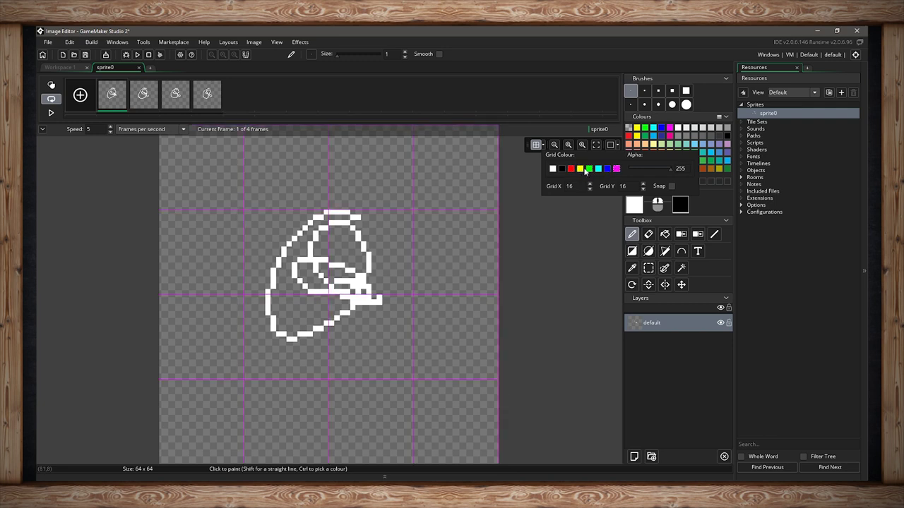
click(552, 169)
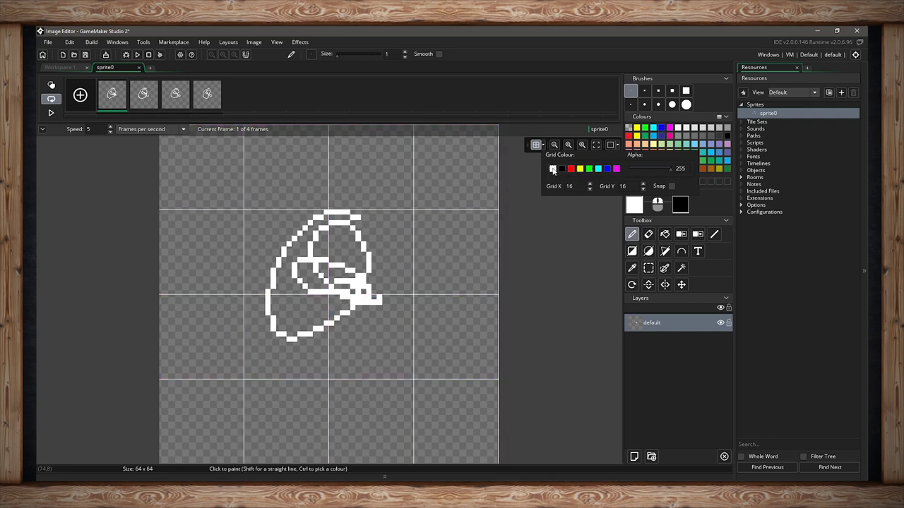
click(561, 168)
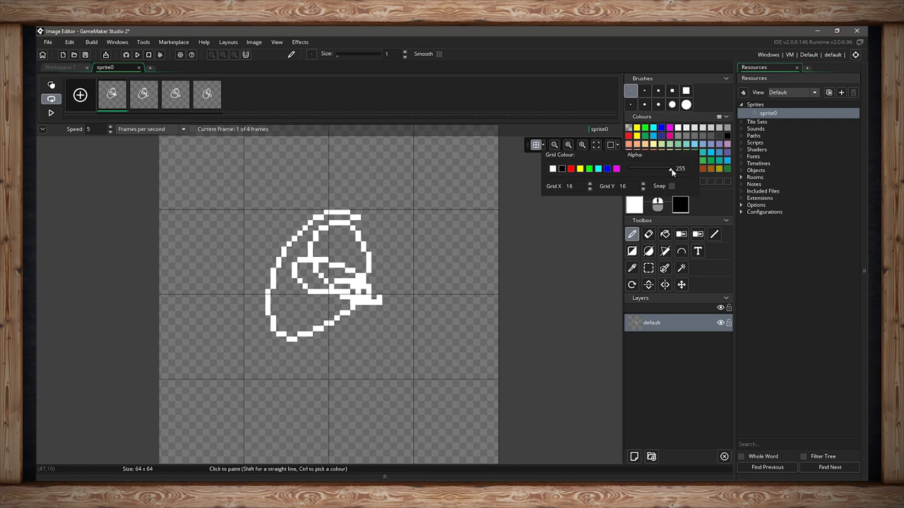
Step: Lower the grid's alpha to fade the lines and restore it to 255
drag(671, 171, 615, 178)
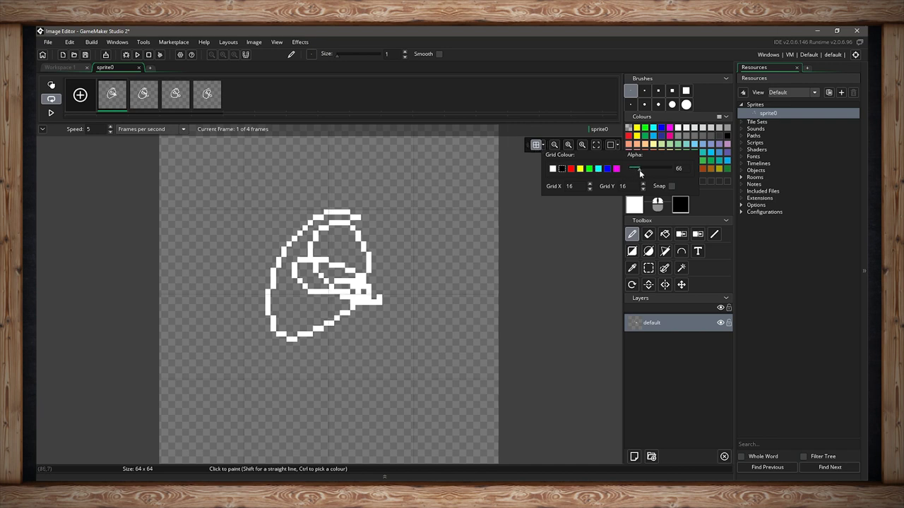
drag(640, 173, 675, 172)
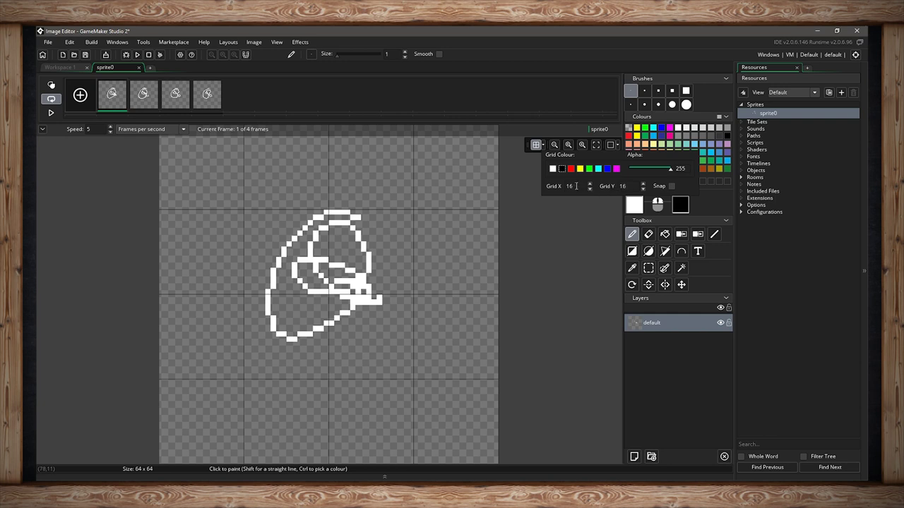
Step: Set the grid spacing to 8 by 8
click(576, 186)
text(8)
double_click(622, 186)
text(8)
Step: Set the grid spacing to 1 by 1, change Grid Y to 5, and close the grid settings
double_click(567, 186)
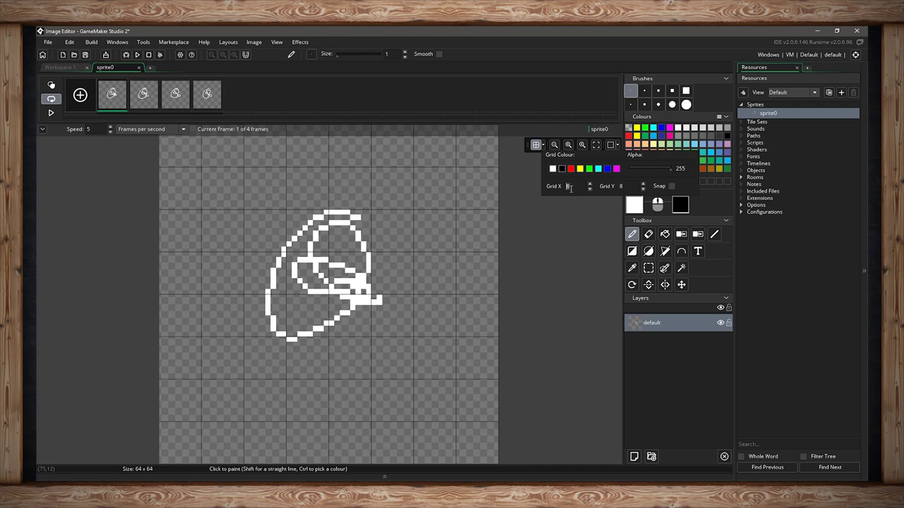
text(1)
double_click(621, 186)
text(1)
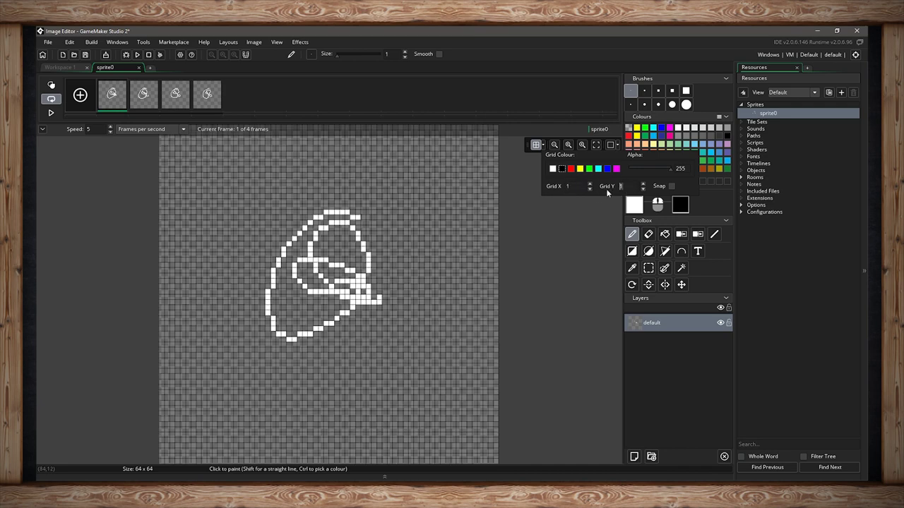
text(5)
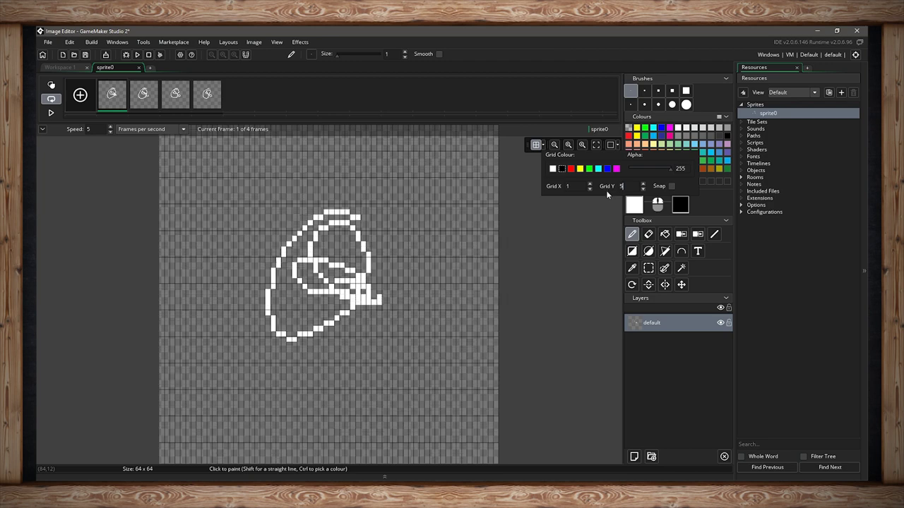
click(449, 204)
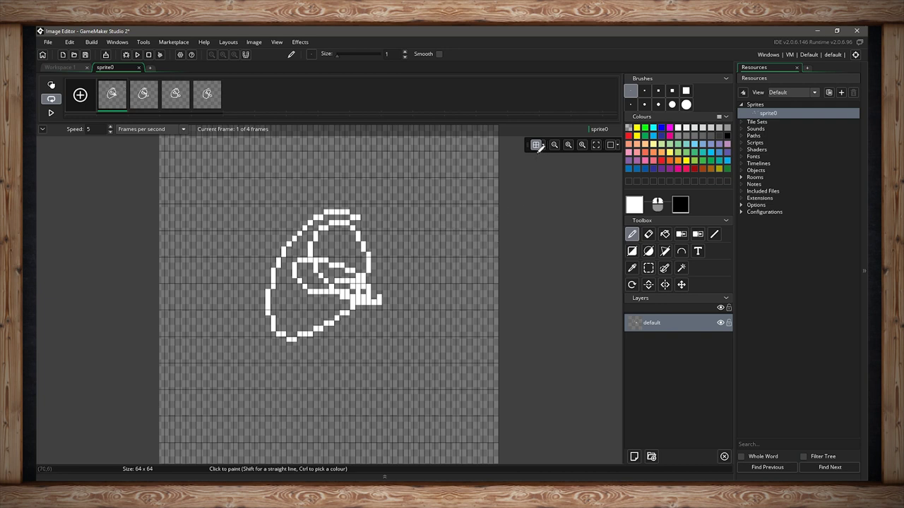
Step: Enable snap to grid and paint several snapped strokes and single dots in the empty area beside the scribble
click(542, 145)
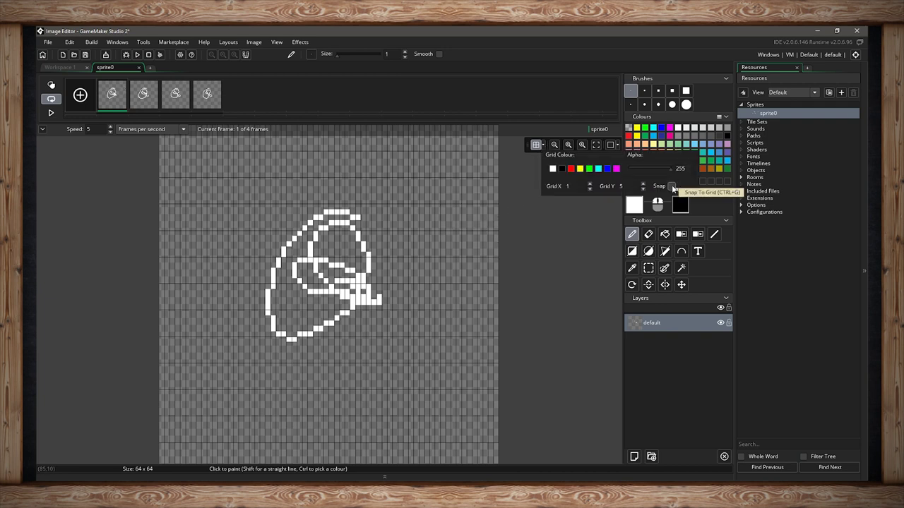
click(486, 203)
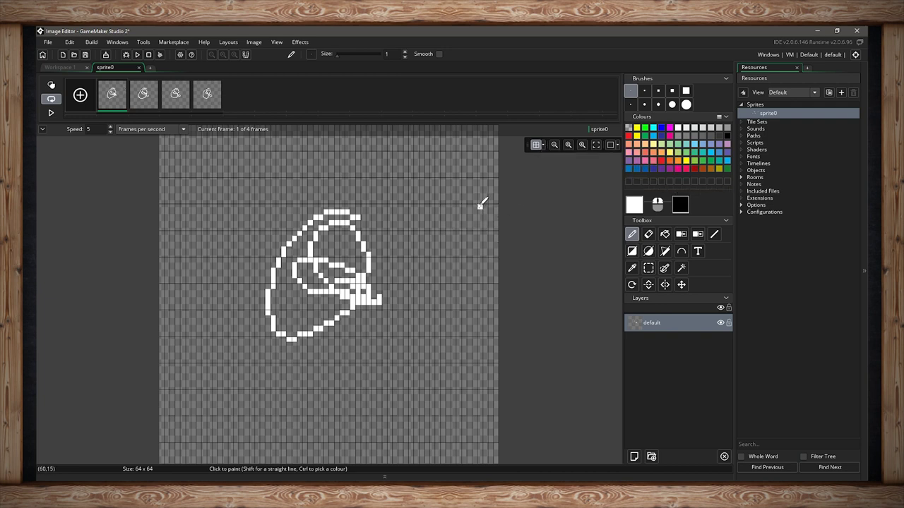
drag(482, 207, 430, 233)
click(432, 260)
drag(428, 286, 415, 286)
click(419, 312)
mouse_move(414, 339)
mouse_down()
mouse_move(448, 352)
mouse_move(474, 340)
mouse_up()
click(474, 313)
drag(468, 286, 474, 286)
click(474, 260)
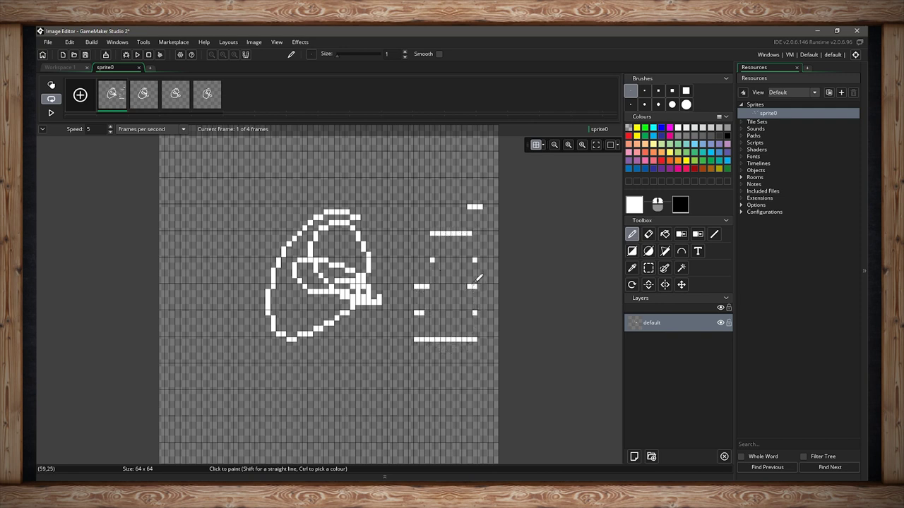
Step: Undo all the snapped test strokes and dots beside the scribble
key(ctrl+z)
key(ctrl+z)
key(ctrl+z)
key(ctrl+z)
key(ctrl+z)
key(ctrl+z)
key(ctrl+z)
key(ctrl+z)
key(ctrl+z)
key(ctrl+z)
key(ctrl+z)
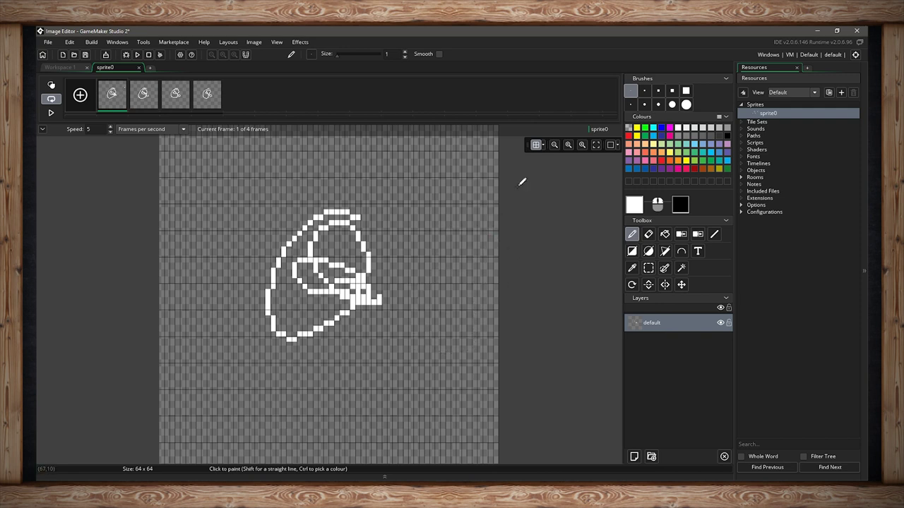
Step: Set the grid spacing to 4 by 4, and paint and undo a short snapped test stroke
click(542, 145)
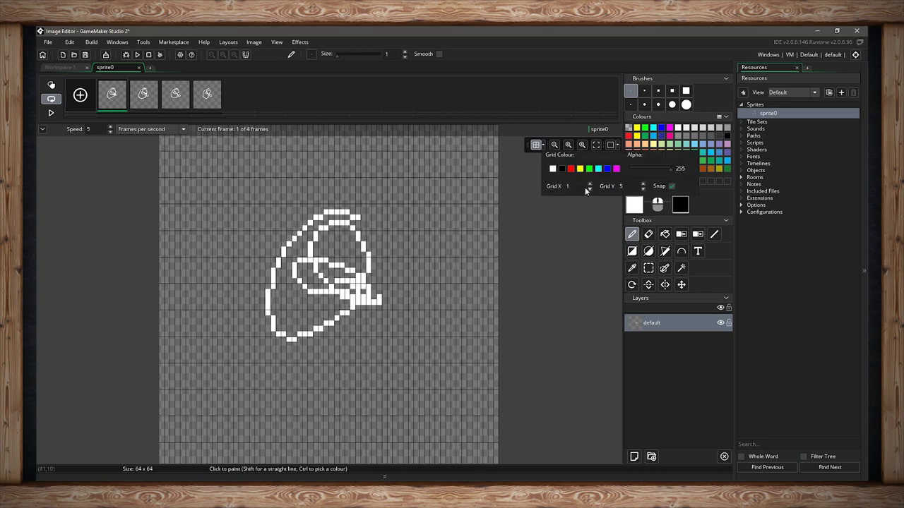
text(4)
click(620, 186)
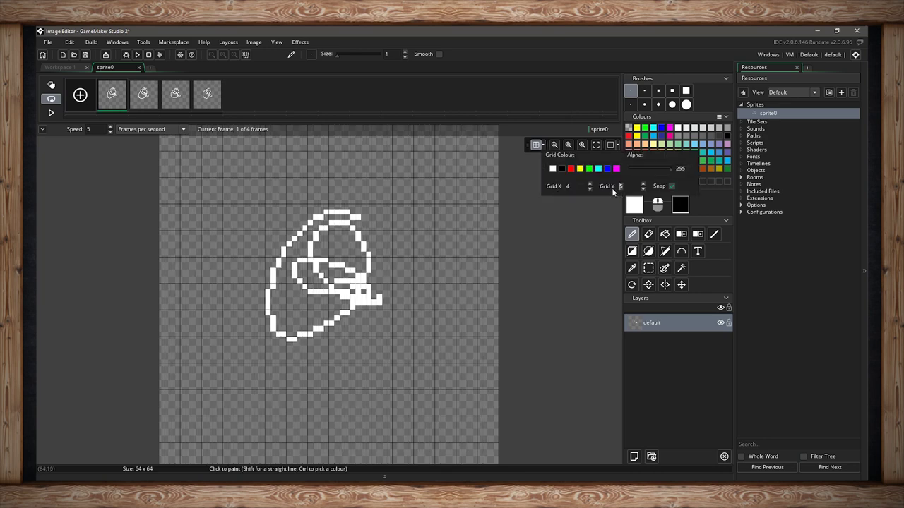
text(4)
click(459, 190)
mouse_move(468, 204)
mouse_down()
mouse_move(463, 253)
mouse_move(431, 250)
mouse_move(433, 188)
mouse_move(466, 181)
mouse_move(464, 208)
mouse_up()
key(ctrl+z)
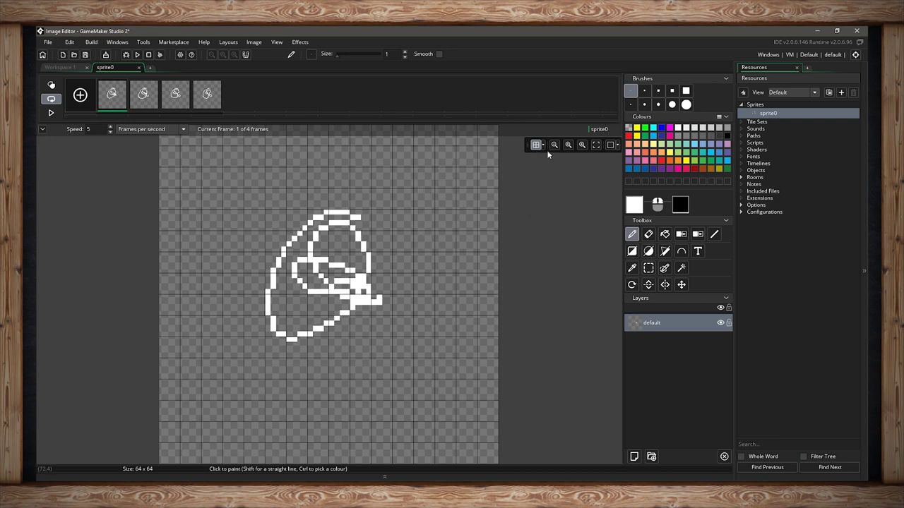
Step: Disable snap to grid and hide the canvas grid
click(542, 144)
click(671, 185)
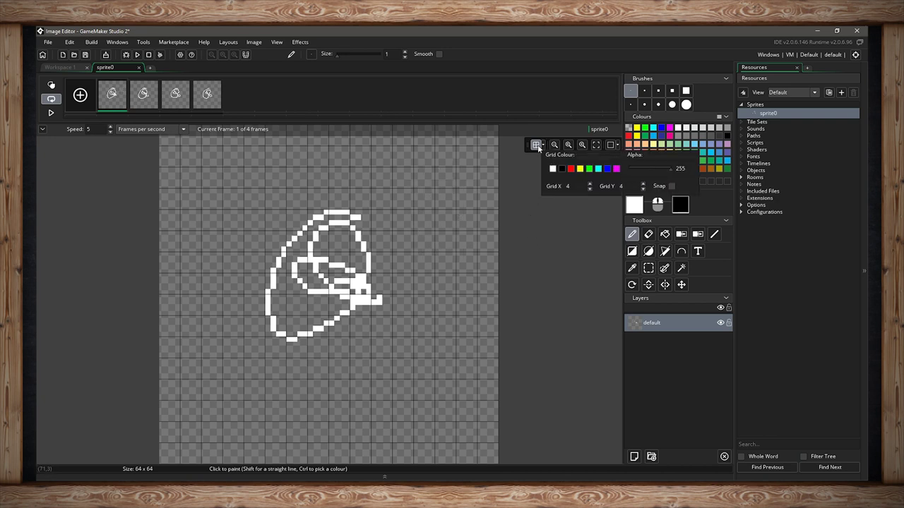
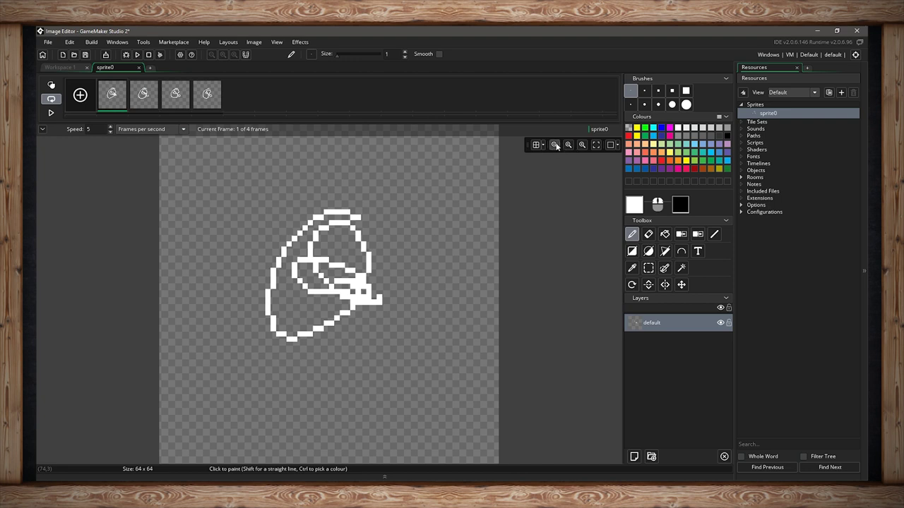
Step: Try zooming the canvas out and in, reset the zoom, and fit the sprite to the view
click(555, 146)
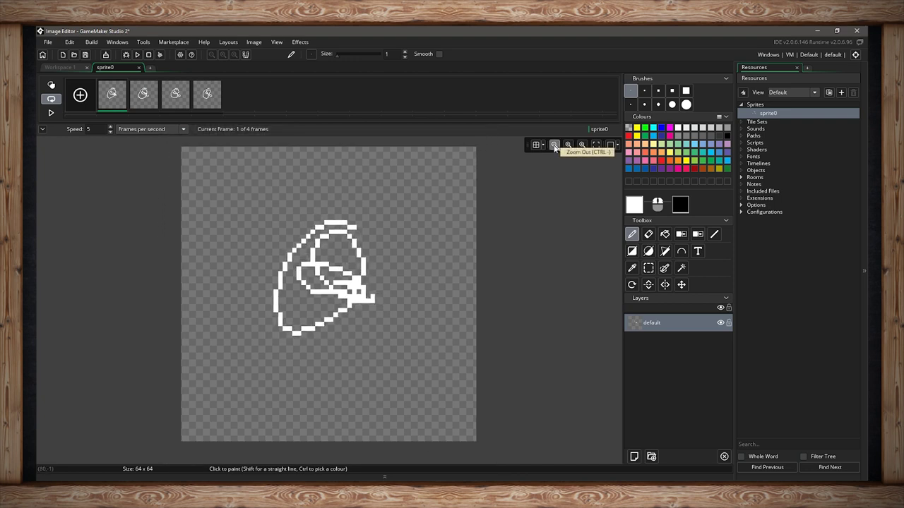
click(584, 146)
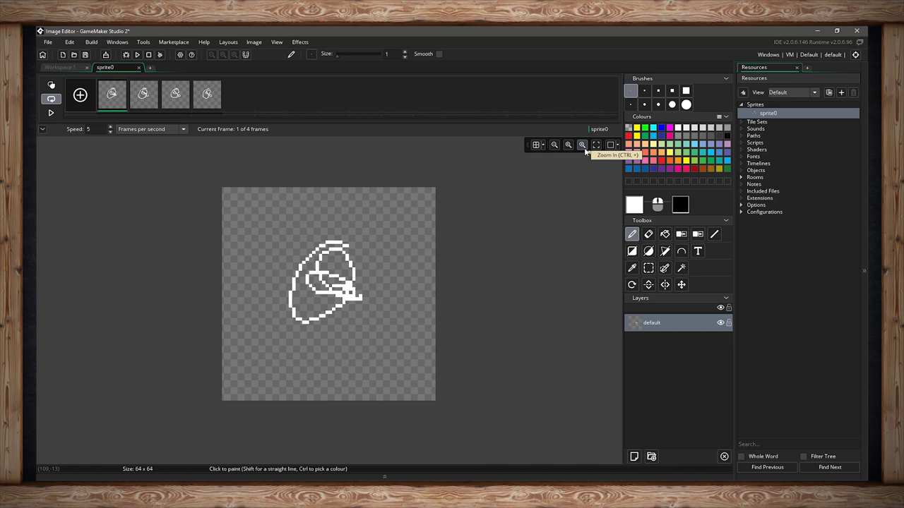
click(555, 146)
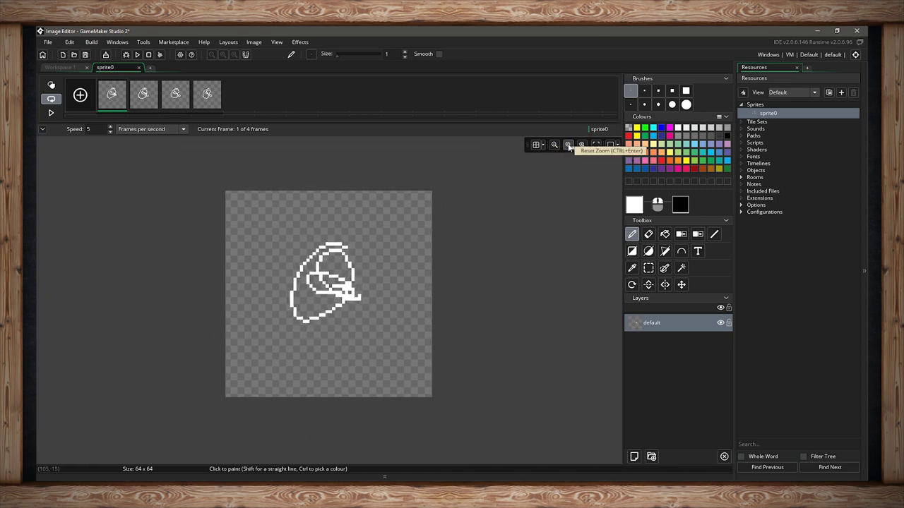
click(568, 146)
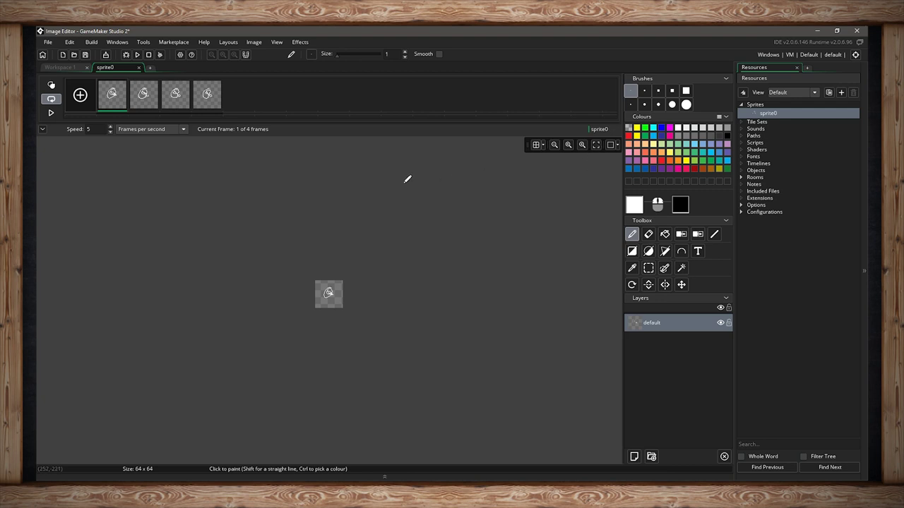
click(596, 145)
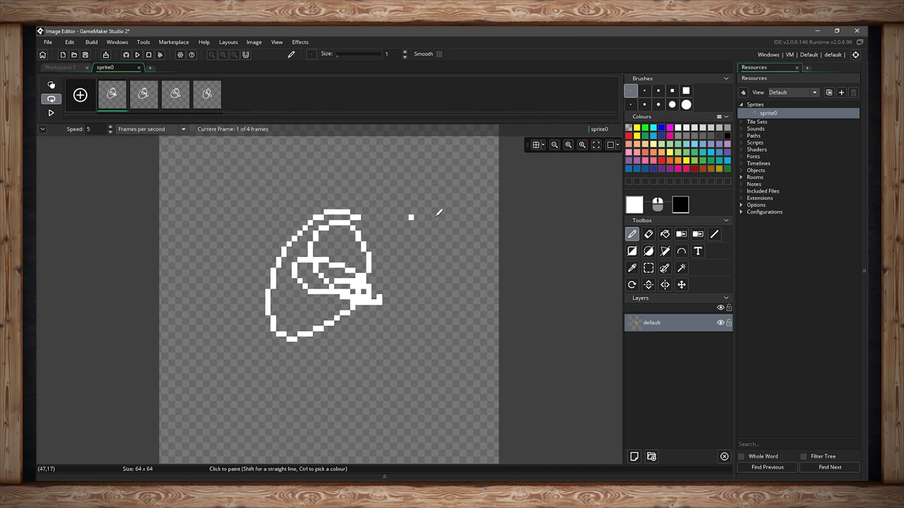
Step: Try the horizontal canvas split and return to a single view
click(610, 144)
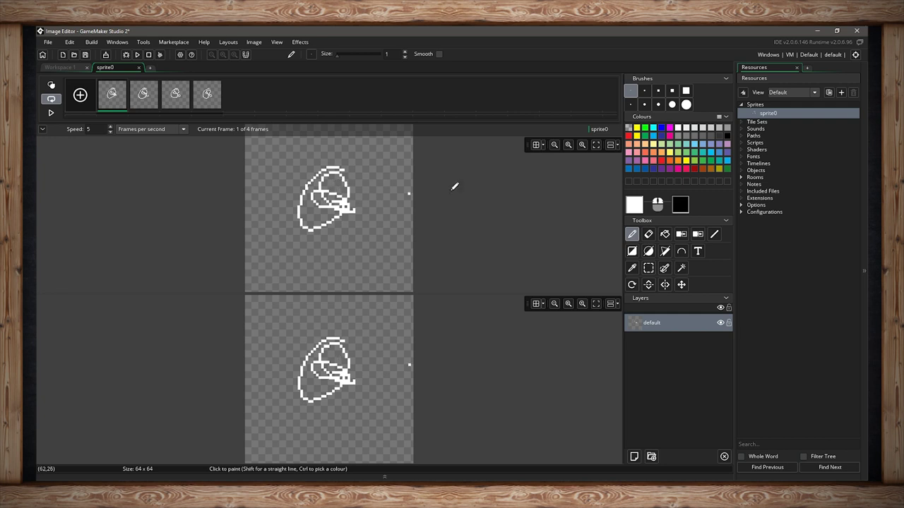
click(610, 144)
click(611, 145)
Step: Split the canvas vertically and zoom in closely on the drawing in the second view
click(617, 146)
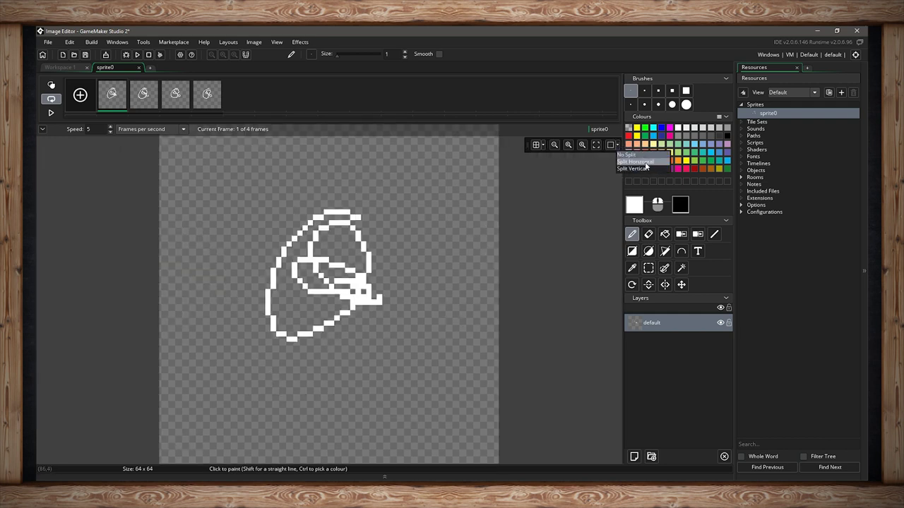
click(644, 168)
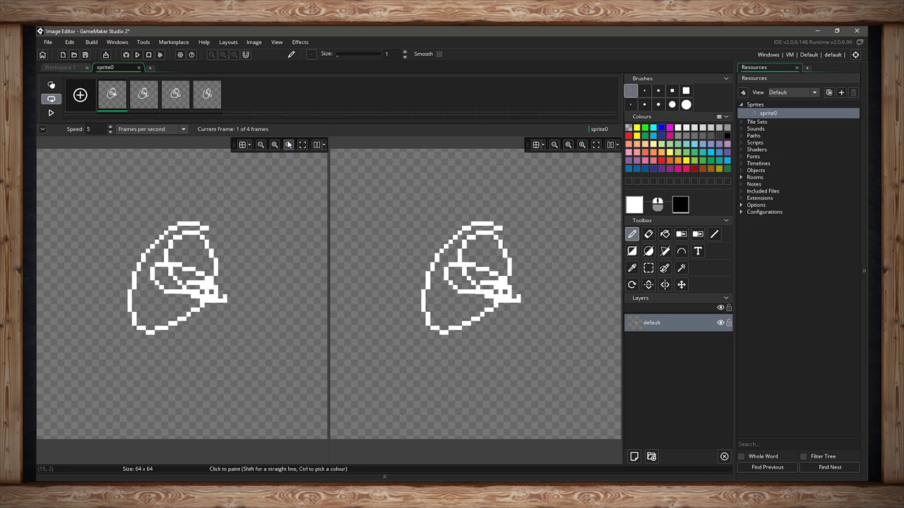
click(581, 145)
click(581, 145)
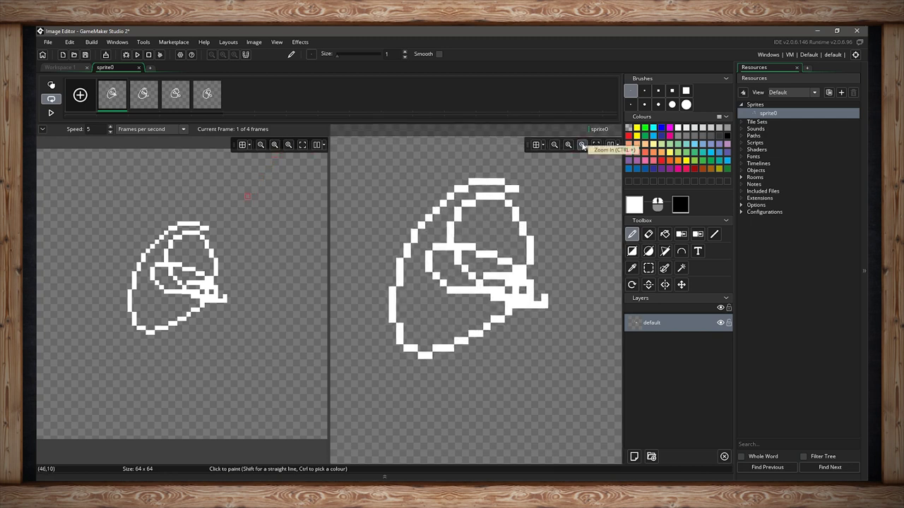
click(581, 145)
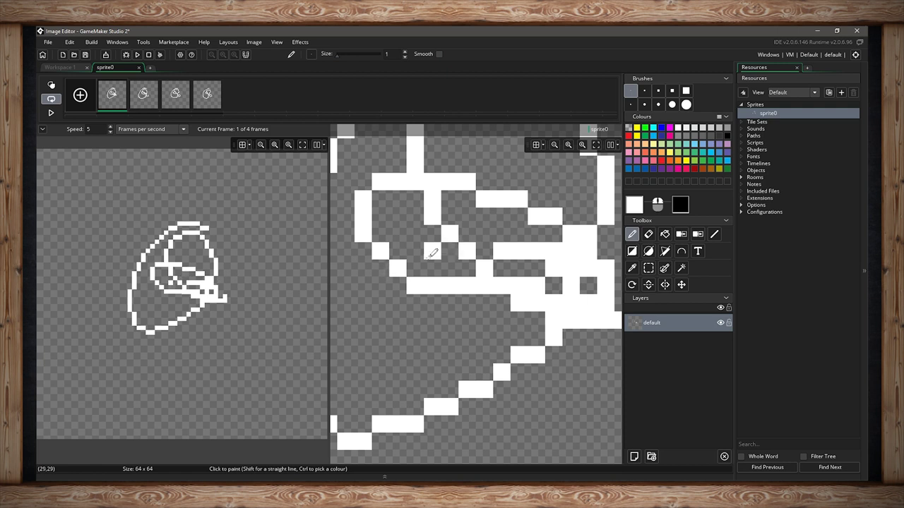
Step: Paint a test pixel in the enlarged view, undo it, and return to a single canvas view
click(415, 250)
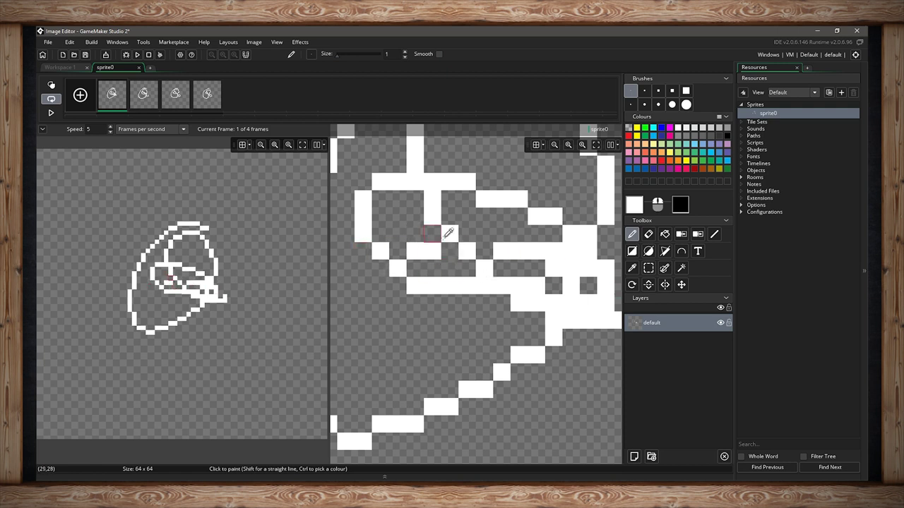
key(ctrl+z)
click(610, 144)
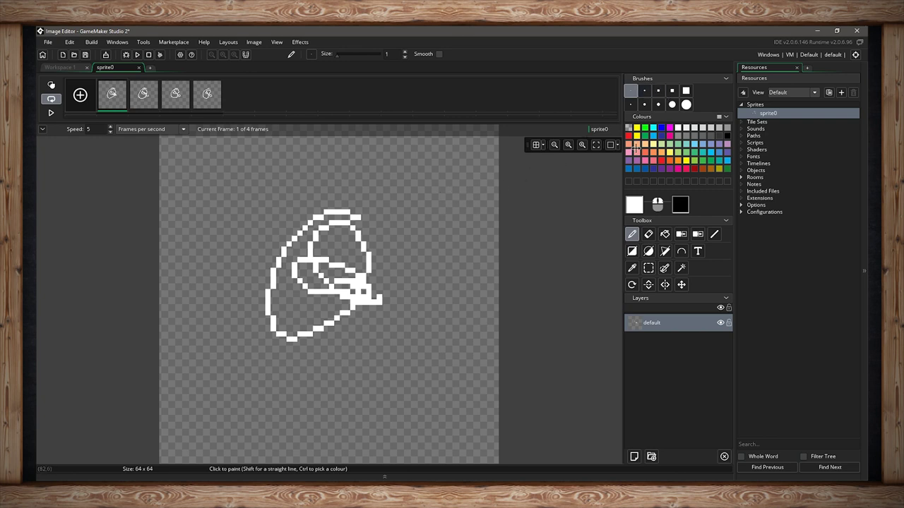
Step: Try the 3 px and 15 px square brushes and the 31 px round brush, and return to the 1 px brush
key(])
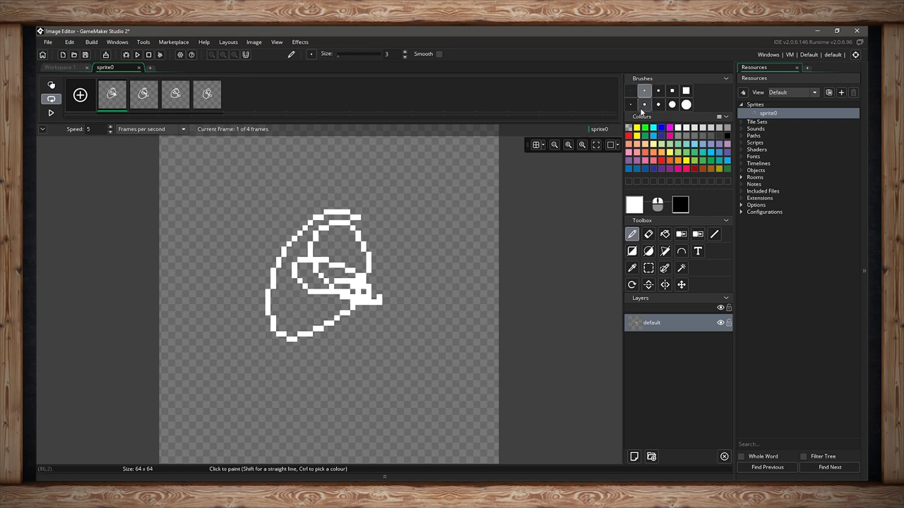
click(685, 91)
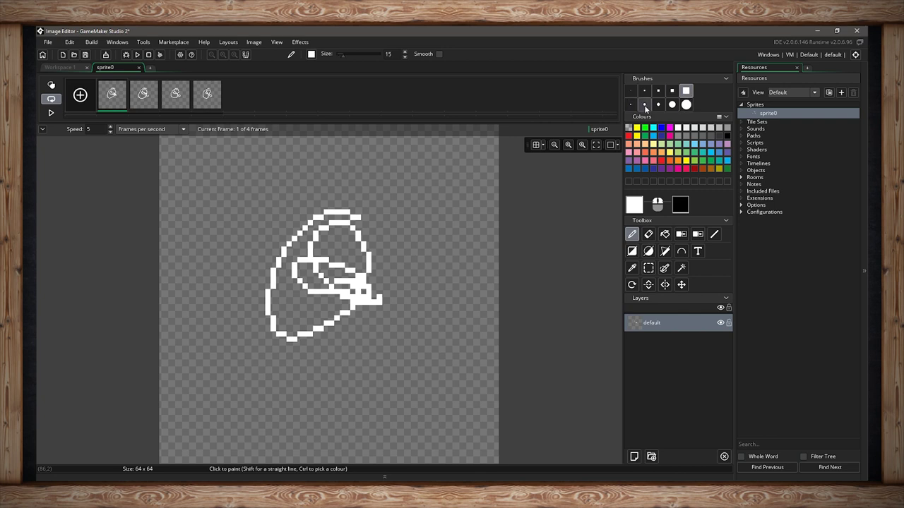
click(686, 104)
drag(522, 142, 498, 162)
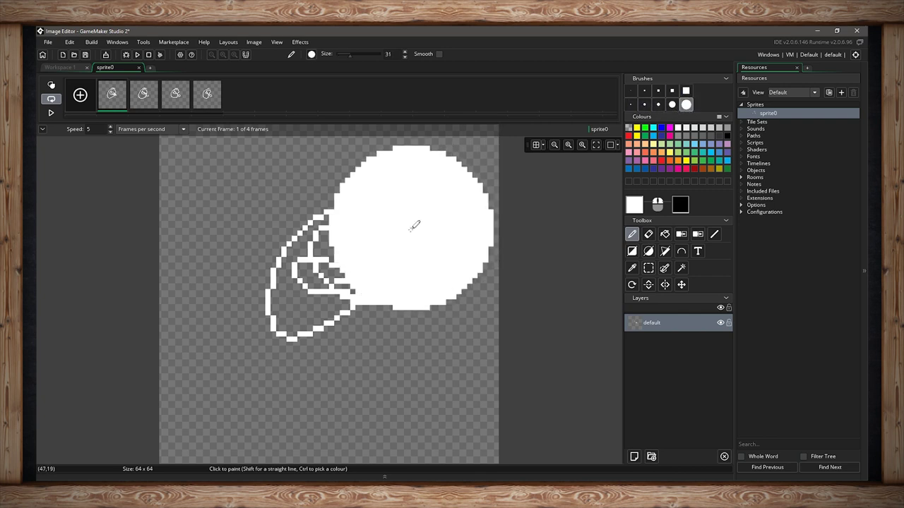
click(631, 90)
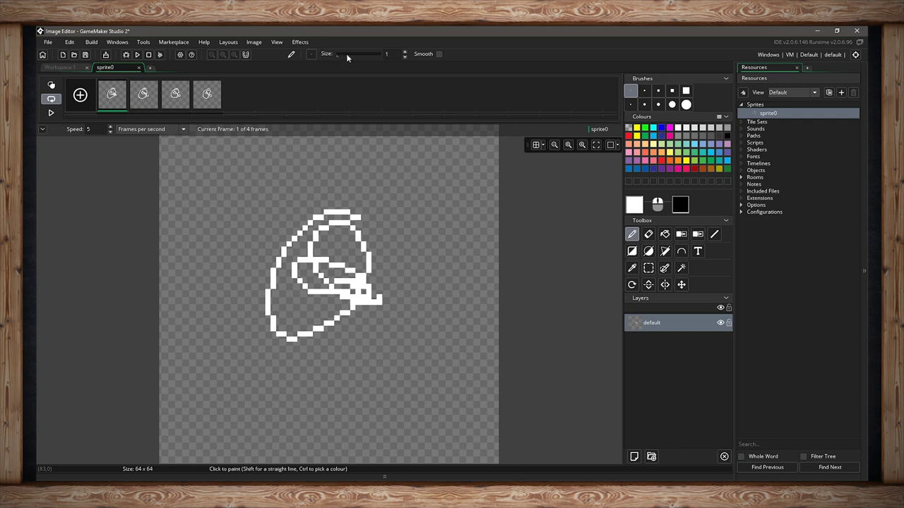
Step: Compare a small loop painted with the 1 px brush against a stroke at brush size 48, undoing both
drag(374, 166, 396, 164)
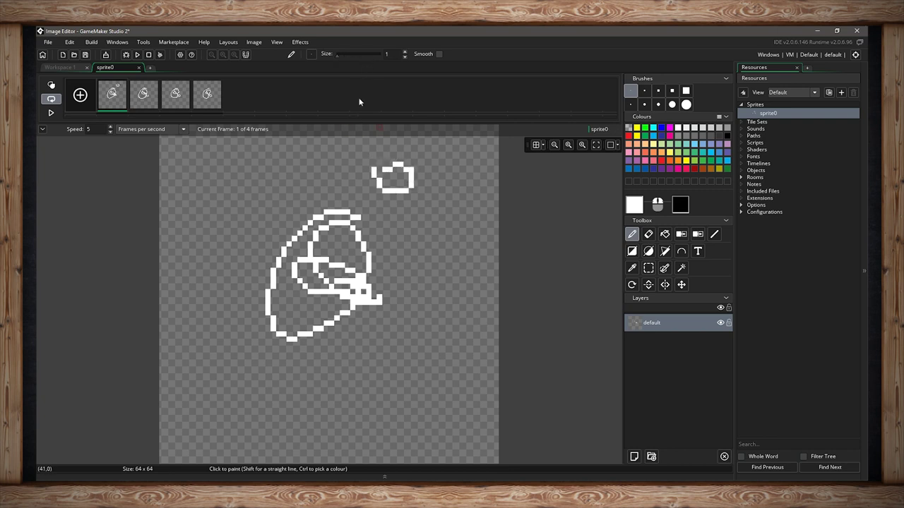
key(ctrl+z)
drag(336, 54, 356, 55)
mouse_move(424, 146)
mouse_down()
mouse_move(359, 236)
mouse_move(344, 290)
mouse_up()
key(ctrl+z)
key(ctrl+z)
key(ctrl+z)
key(ctrl+z)
key(ctrl+z)
key(ctrl+z)
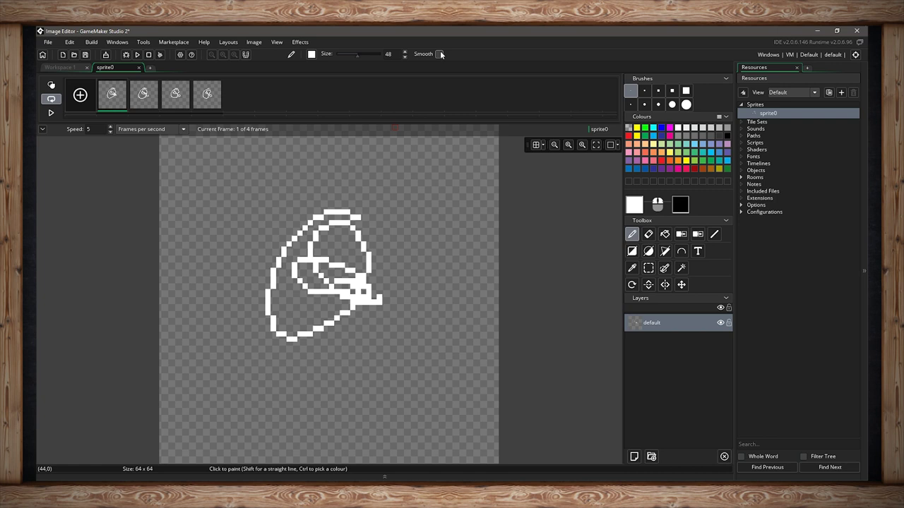
Step: Turn on Smooth, paint a test blob beside the scribble with the 5 px round brush, and undo it
click(439, 54)
click(643, 104)
mouse_move(427, 197)
mouse_down()
mouse_move(420, 224)
mouse_move(452, 232)
mouse_move(417, 188)
mouse_move(416, 240)
mouse_move(468, 219)
mouse_up()
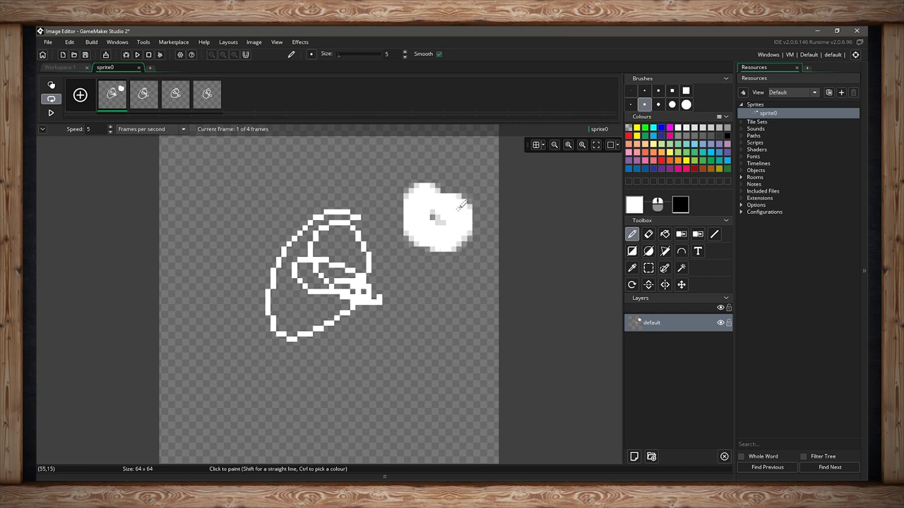
key(ctrl+z)
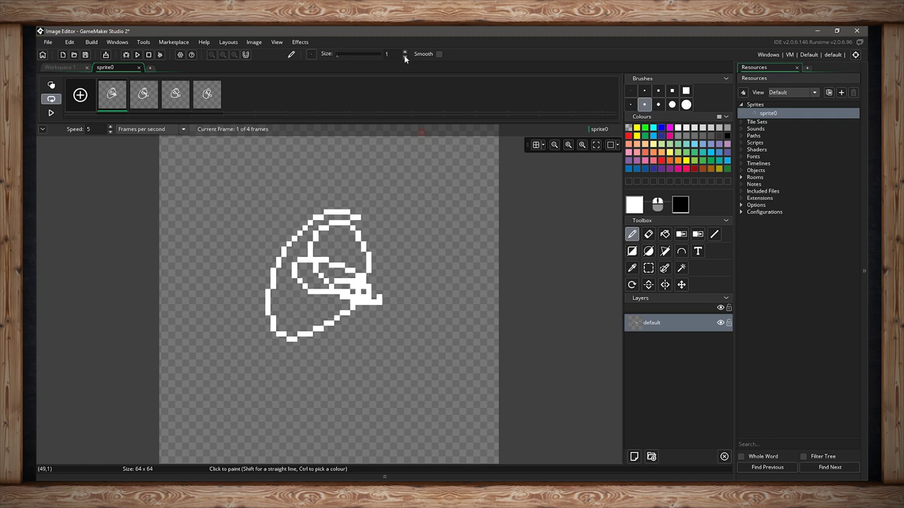
Step: Switch back to the 1 px square brush, and paint and undo a short test stroke
click(627, 91)
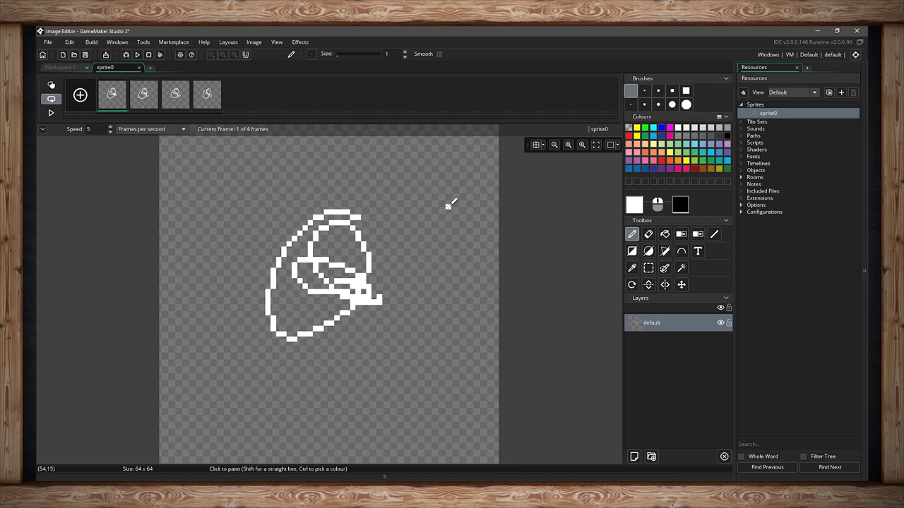
drag(445, 185, 444, 195)
key(ctrl+z)
Step: Set the primary colour to pink and the secondary colour to pale yellow
click(644, 161)
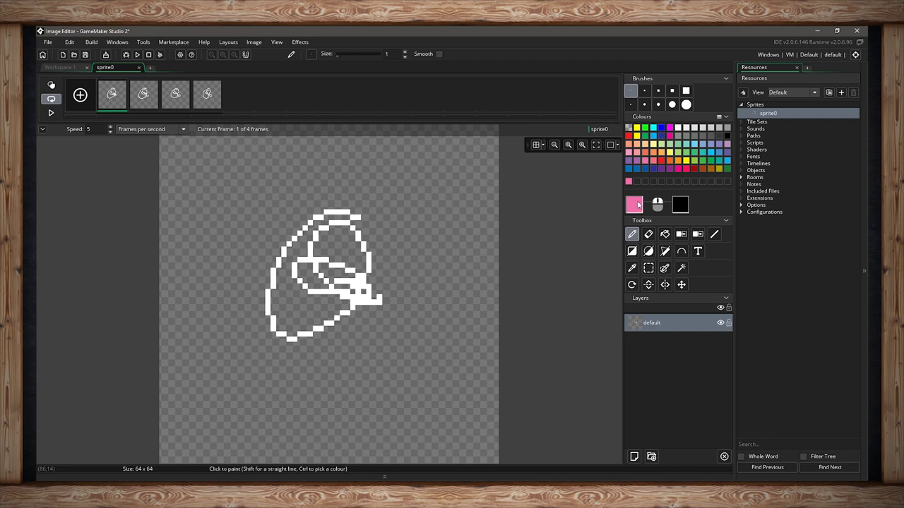
right_click(653, 144)
Step: Paint parallel diagonal test strokes in the primary pink and secondary yellow, and undo both
drag(433, 175, 411, 225)
click(454, 185)
right_drag(454, 182, 427, 227)
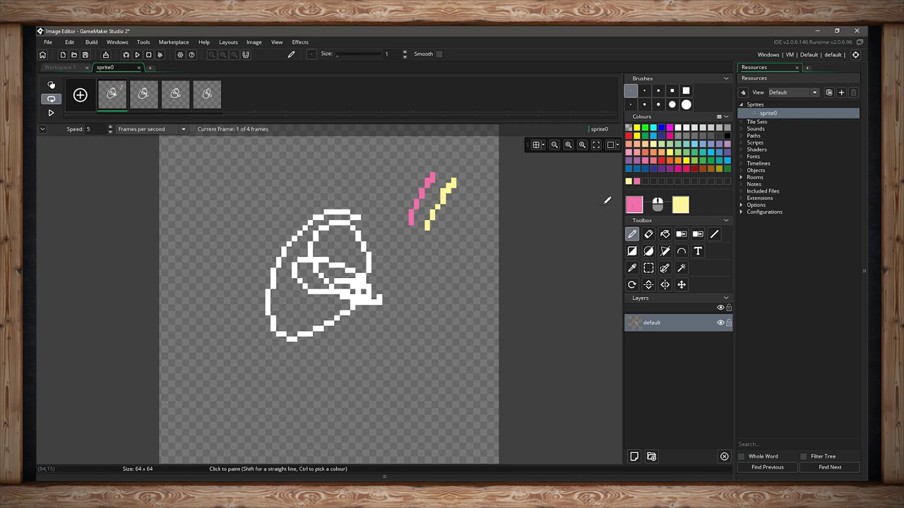
key(ctrl+z)
key(ctrl+z)
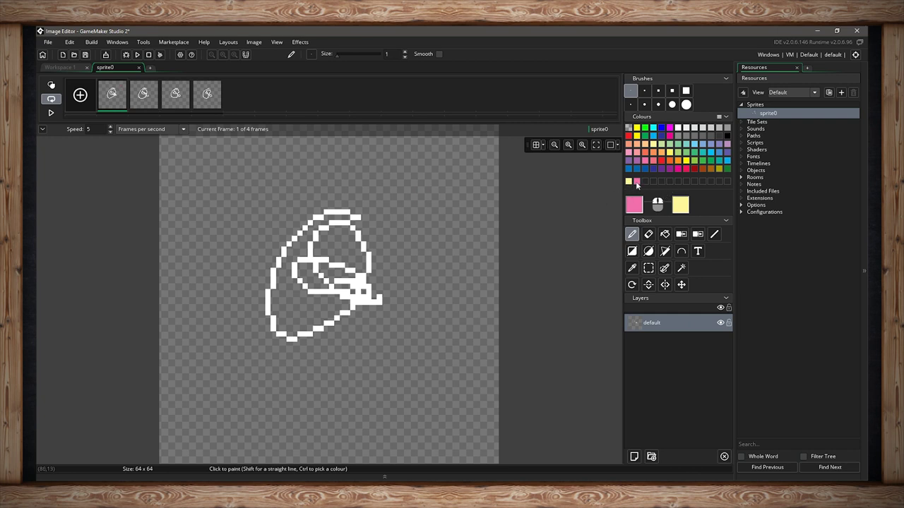
Step: Choose purple, blue and finally green as the primary colour, adding each to the recent colours
click(664, 170)
click(632, 171)
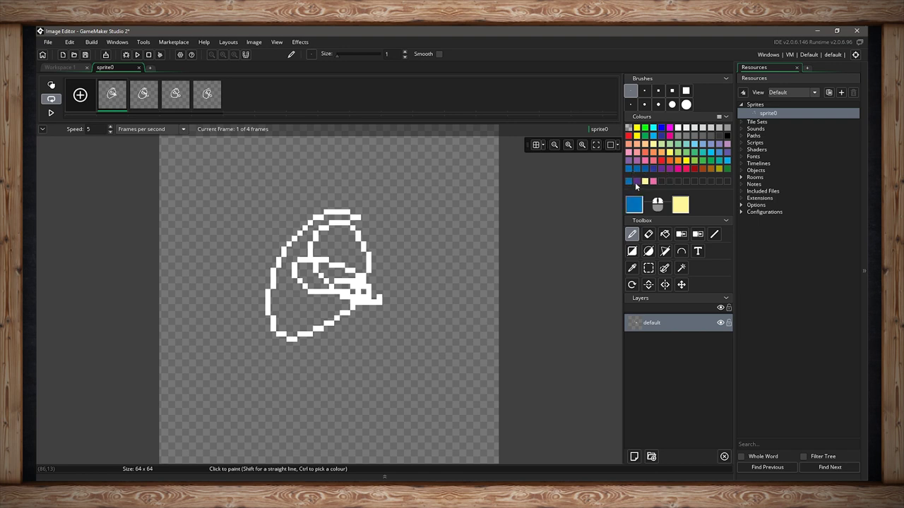
click(702, 161)
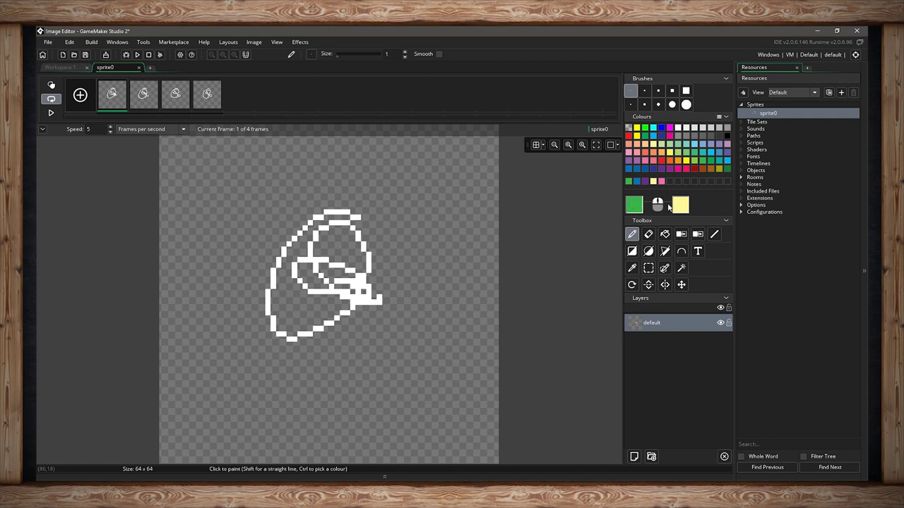
Step: Open the primary colour's picker, base its spectrum on Red, and adjust the sliders to dark purple 3D1866 at full opacity
click(634, 205)
drag(251, 100, 484, 182)
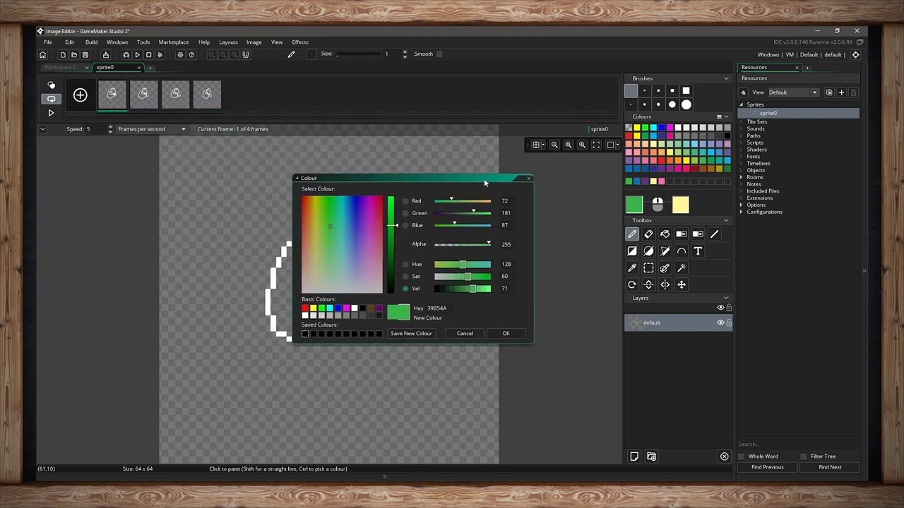
click(424, 202)
click(404, 212)
click(406, 203)
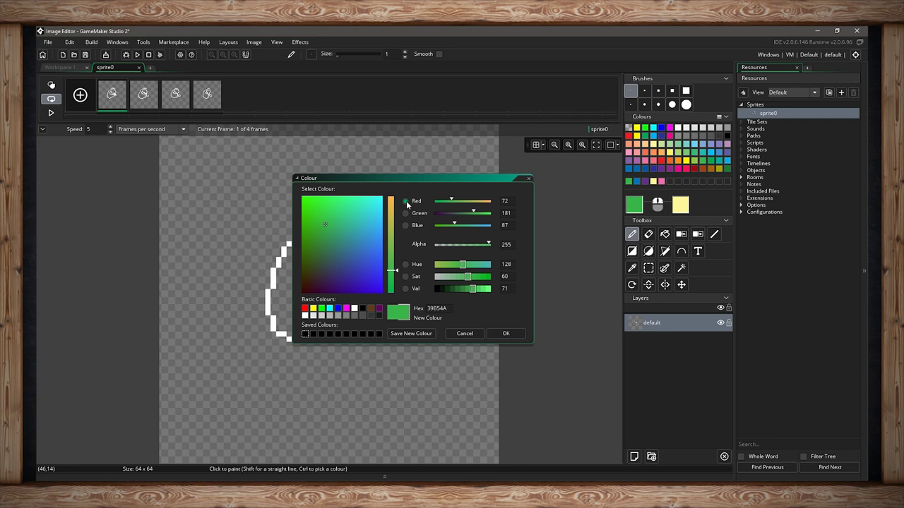
drag(451, 201, 459, 246)
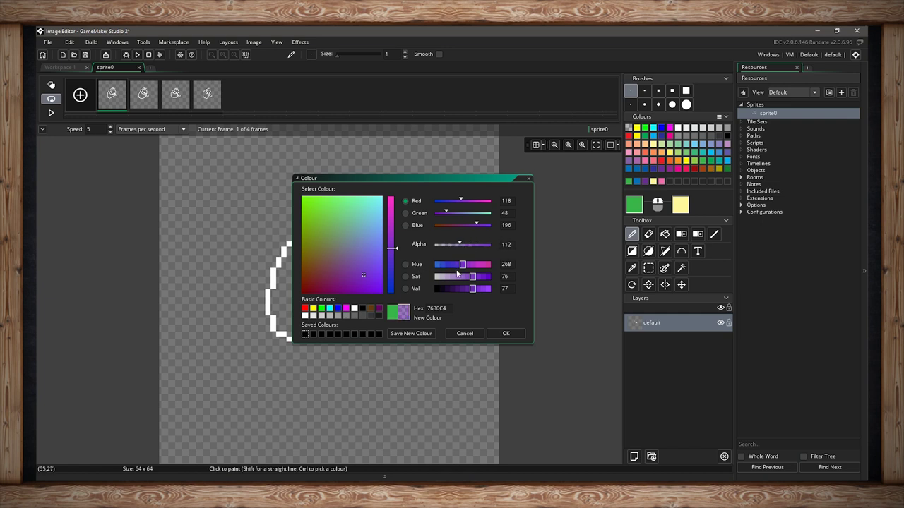
drag(472, 289, 425, 312)
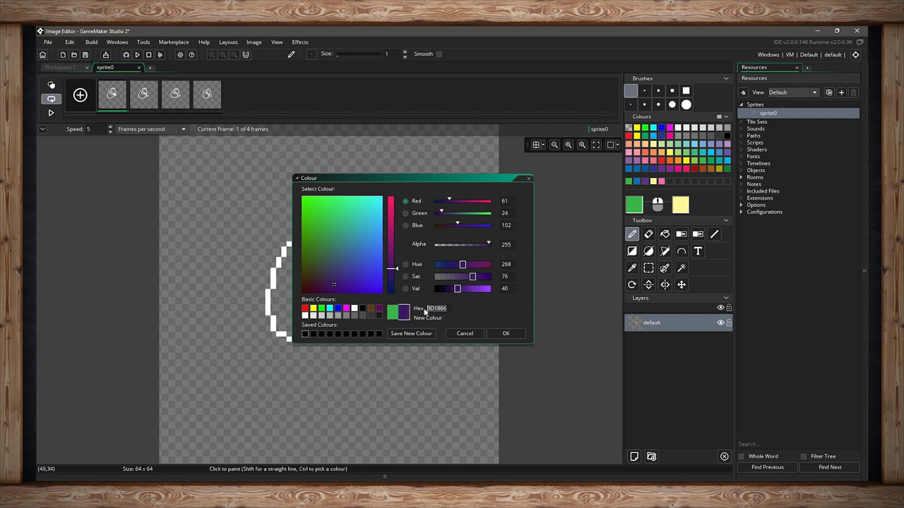
Step: Save basic blue 0000FF to the saved colours, and set the primary colour to the basic brown
click(338, 309)
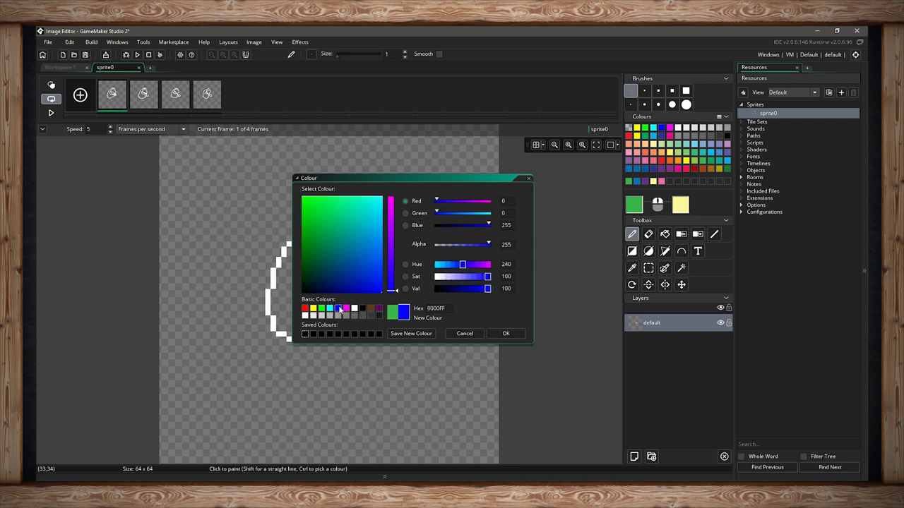
click(412, 334)
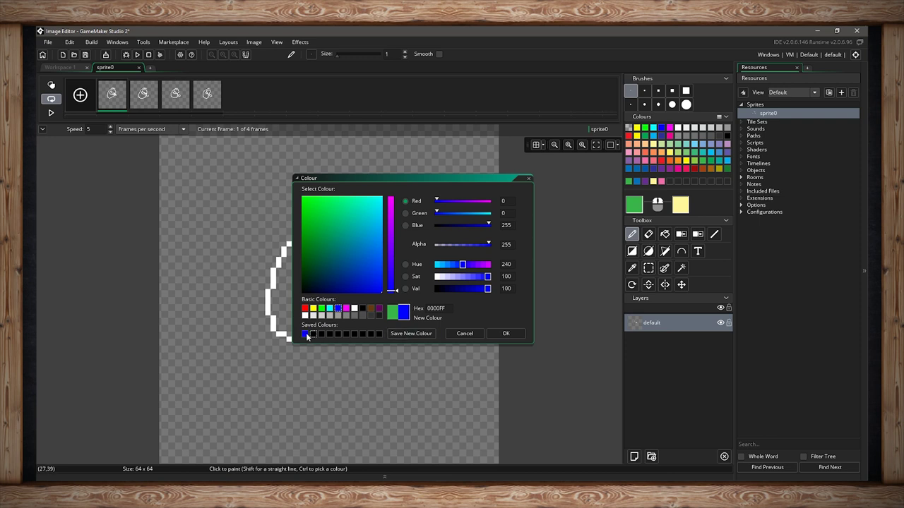
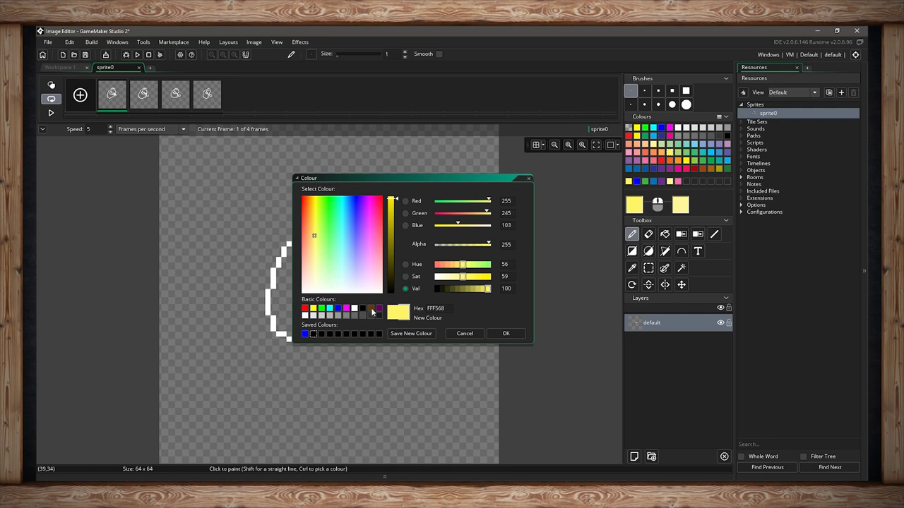
click(371, 310)
click(506, 333)
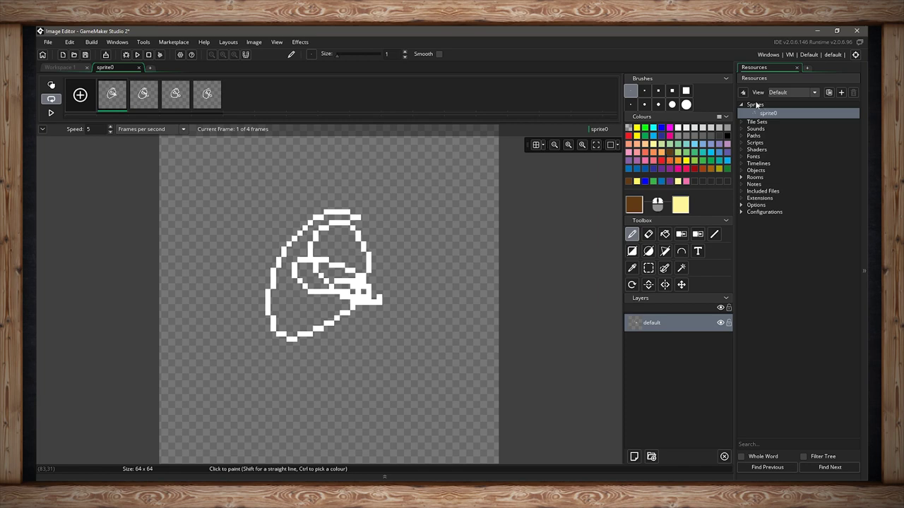
Step: Add the existing sprite sp_harry_walk.yy to the project's Sprites group
right_click(755, 105)
click(773, 125)
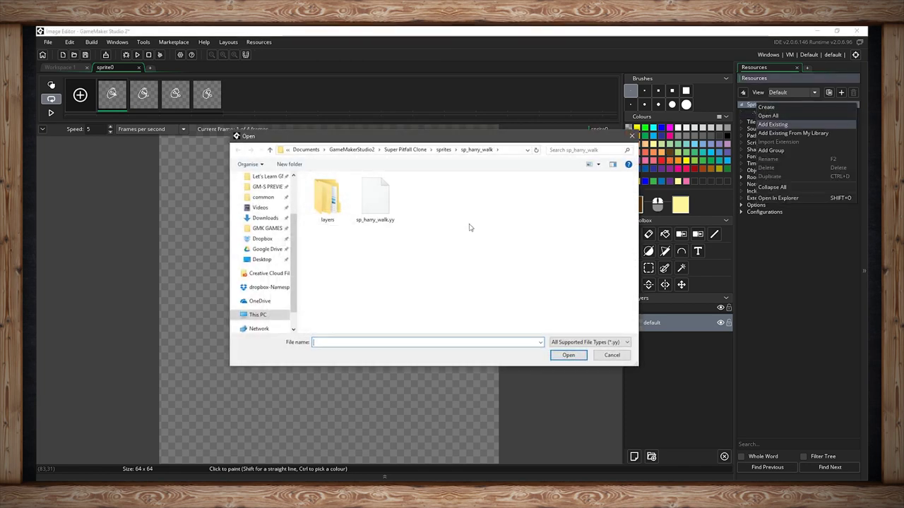
click(375, 197)
click(570, 355)
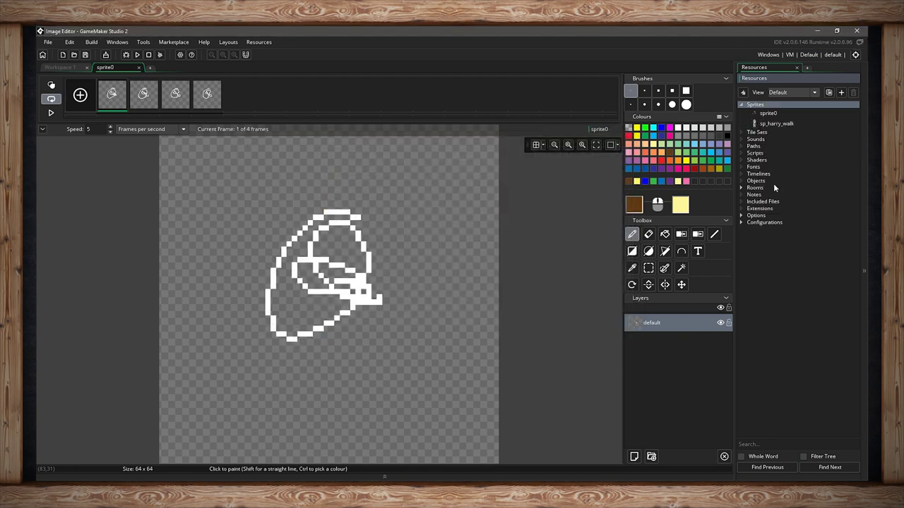
Step: Open the sp_harry_walk sprite and bring its frames up in the image editor
click(775, 124)
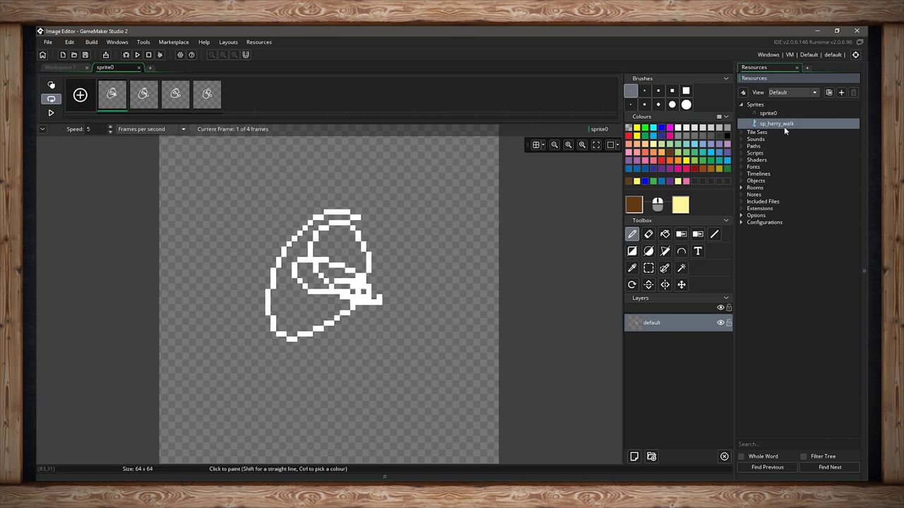
double_click(783, 125)
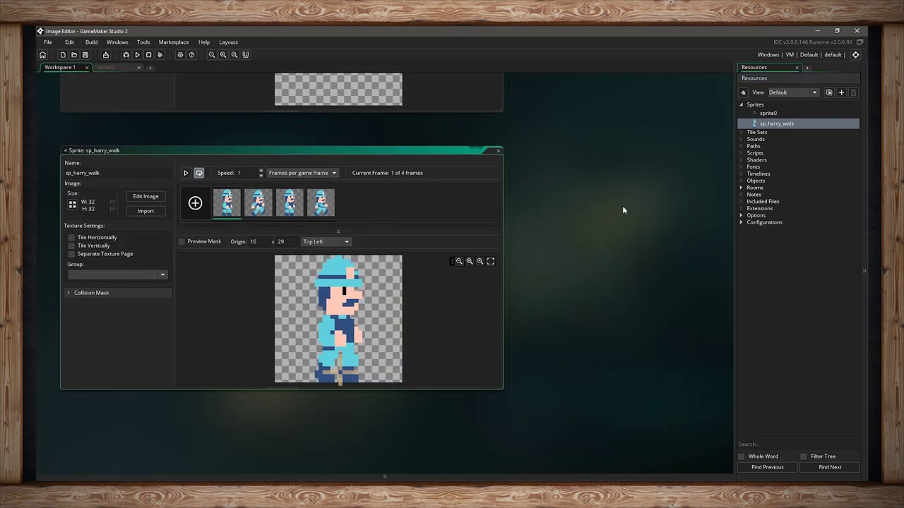
click(146, 197)
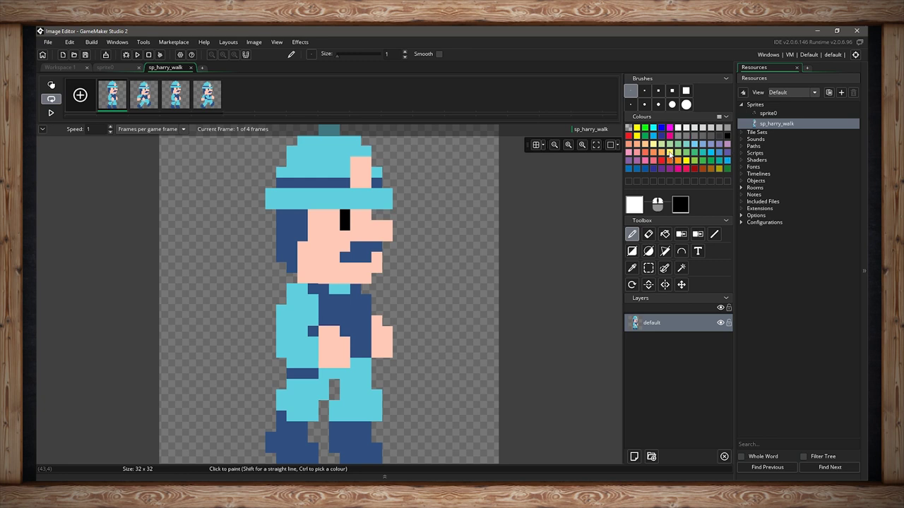
click(768, 124)
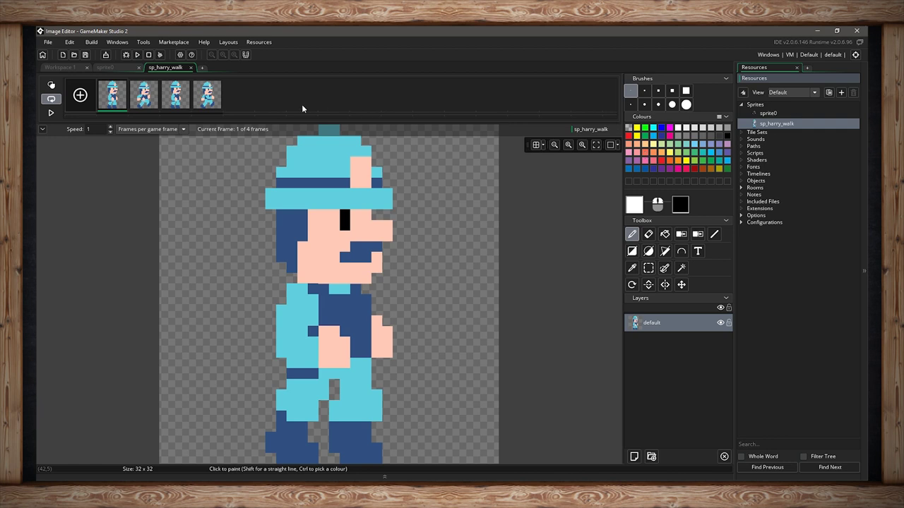
Step: Return to sprite0 and import the colours from sp_harry_walk into its palette
click(106, 68)
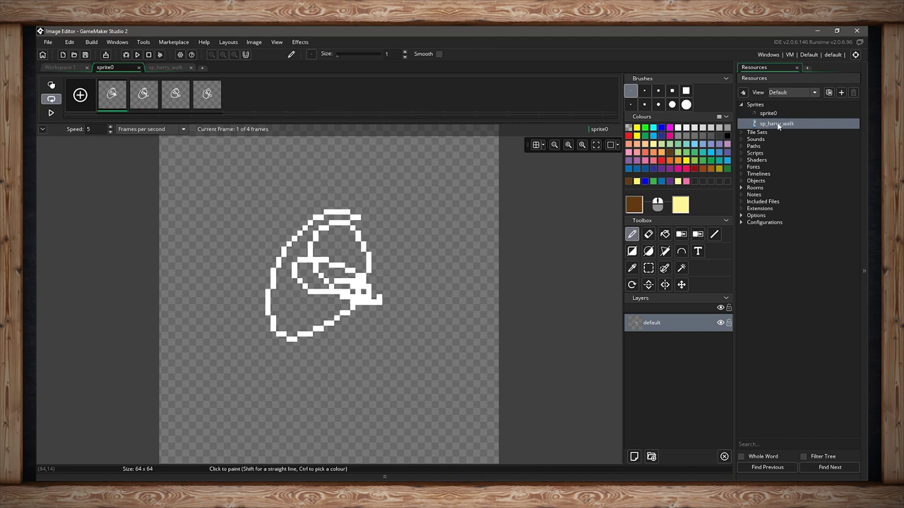
click(718, 118)
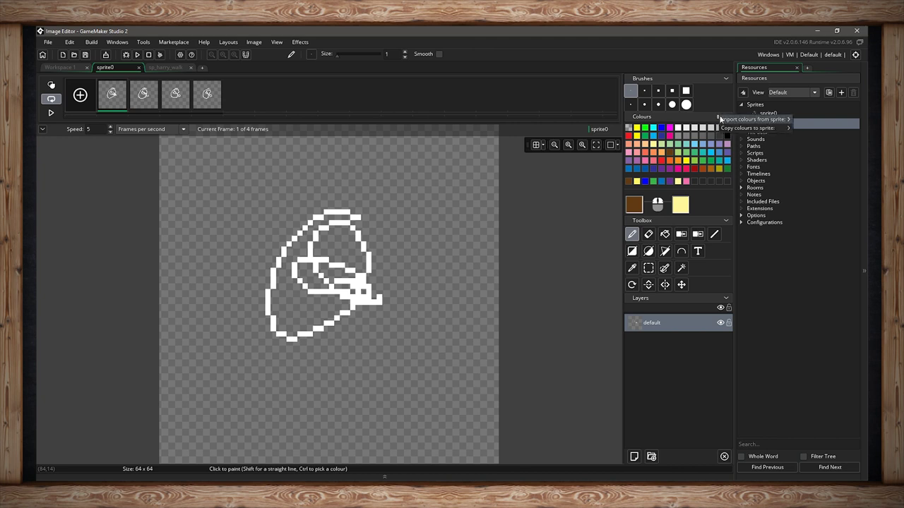
mouse_move(730, 121)
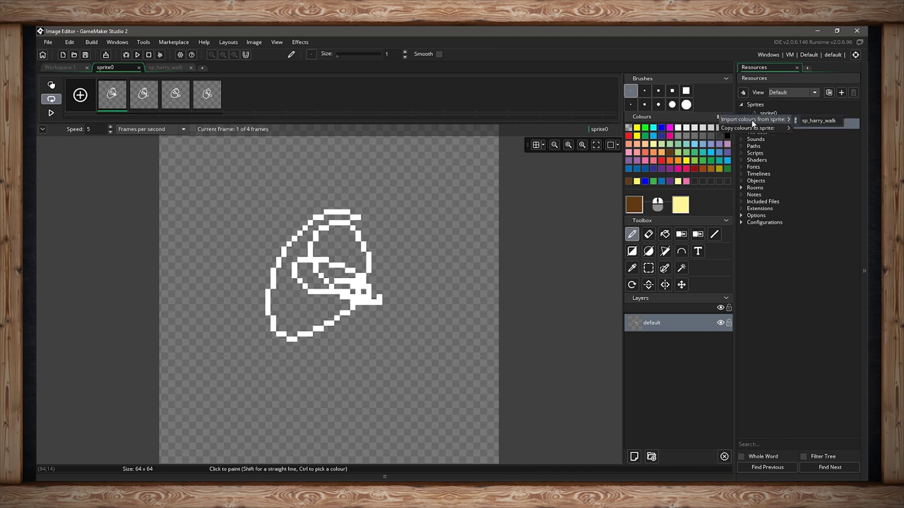
mouse_move(753, 130)
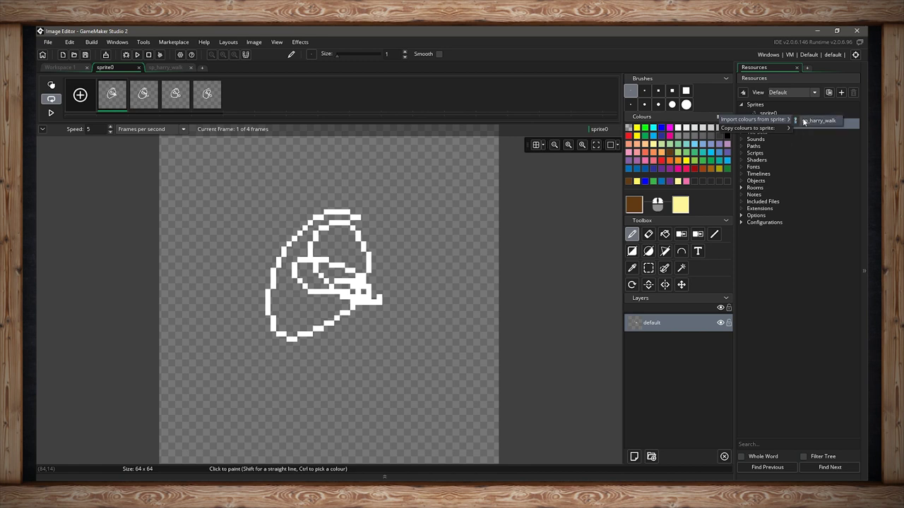
click(819, 122)
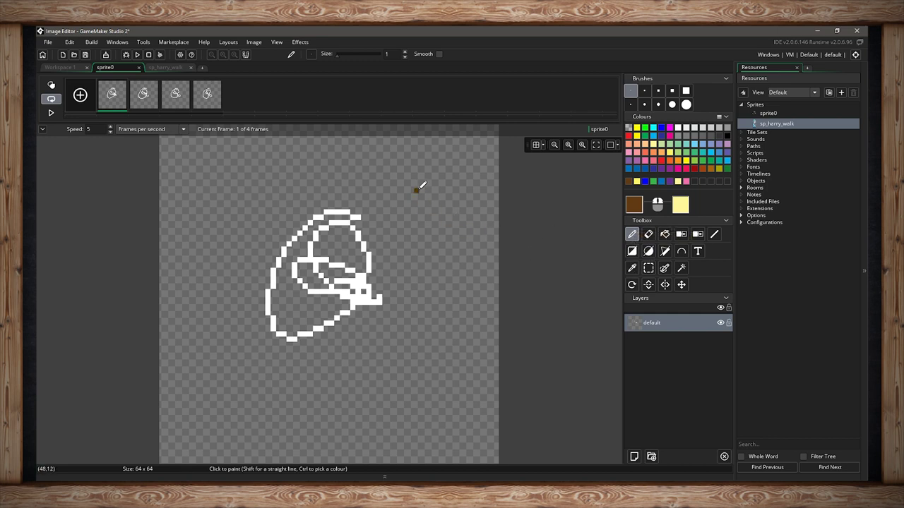
Step: Paint a brown primary-colour stroke and a pale yellow secondary-colour loop beside the drawing, and undo both
mouse_move(416, 186)
mouse_down()
mouse_move(406, 258)
mouse_move(439, 266)
mouse_move(434, 204)
mouse_up()
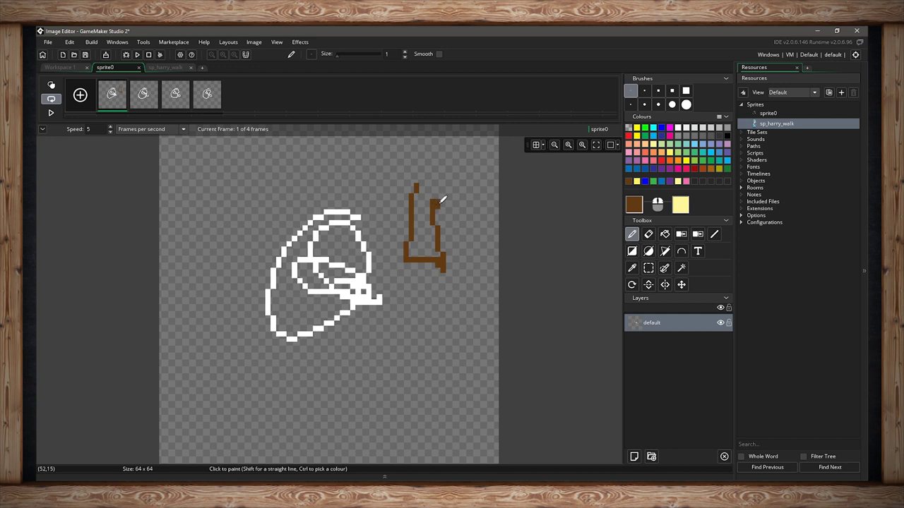
mouse_move(475, 178)
right_down()
mouse_move(455, 223)
mouse_move(493, 214)
mouse_move(478, 181)
right_up()
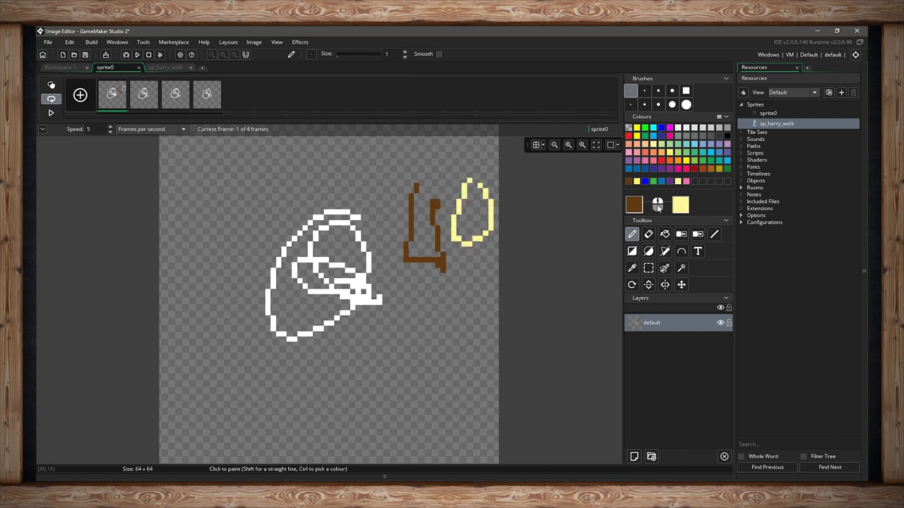
key(ctrl+z)
key(ctrl+z)
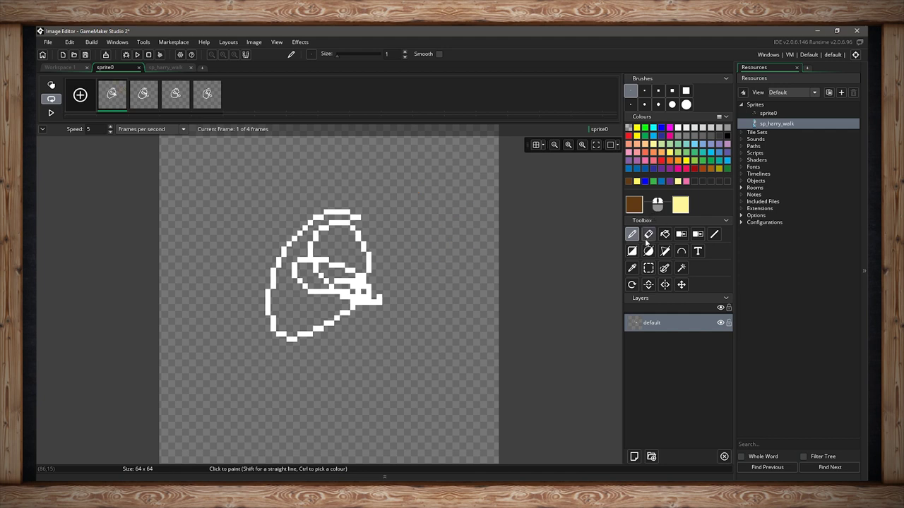
Step: Erase part of the white drawing with the 1 px Eraser, and undo the erasure
click(649, 235)
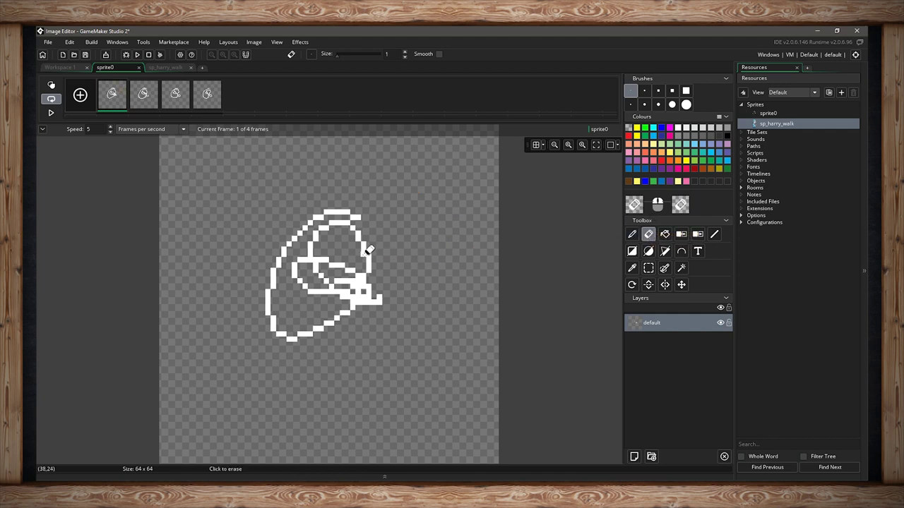
drag(373, 251, 362, 290)
key(ctrl+z)
Step: Set the Eraser to a round brush of size 75 with smoothing enabled, and sweep it across frame 4
click(671, 105)
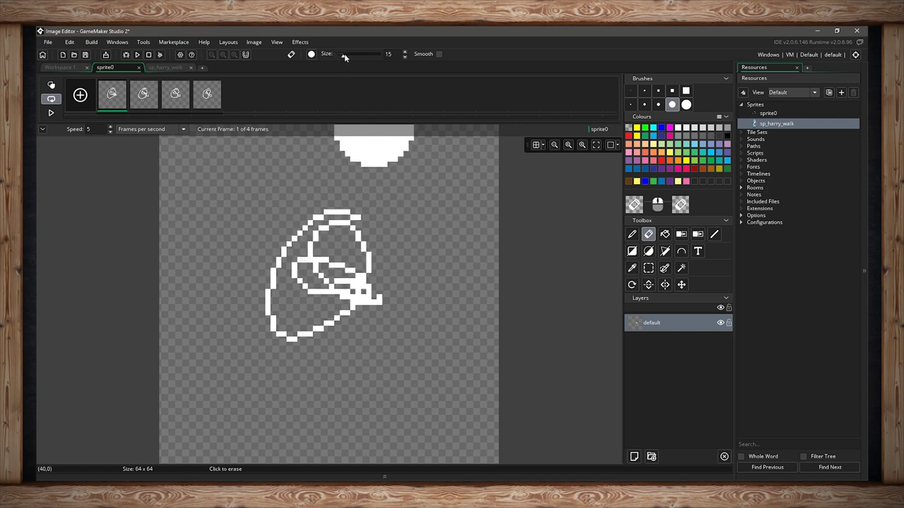
drag(344, 60, 368, 59)
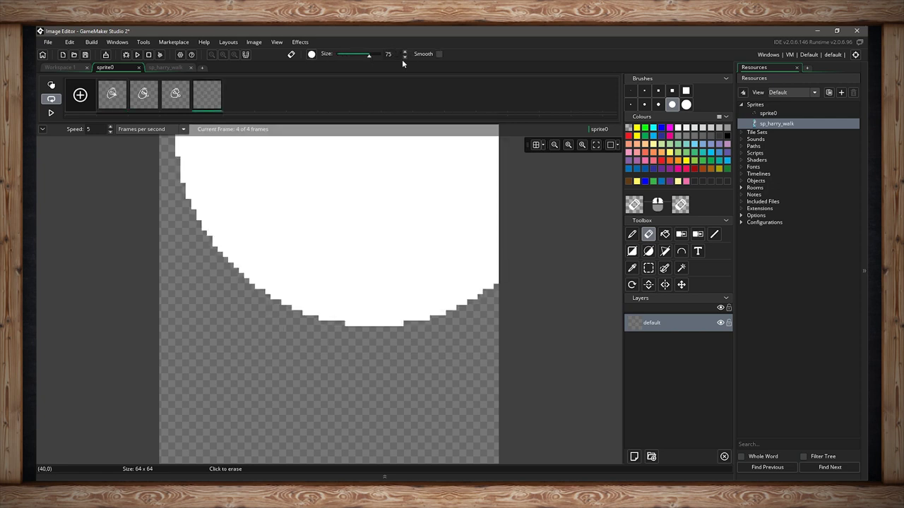
click(439, 54)
middle_drag(373, 141, 466, 258)
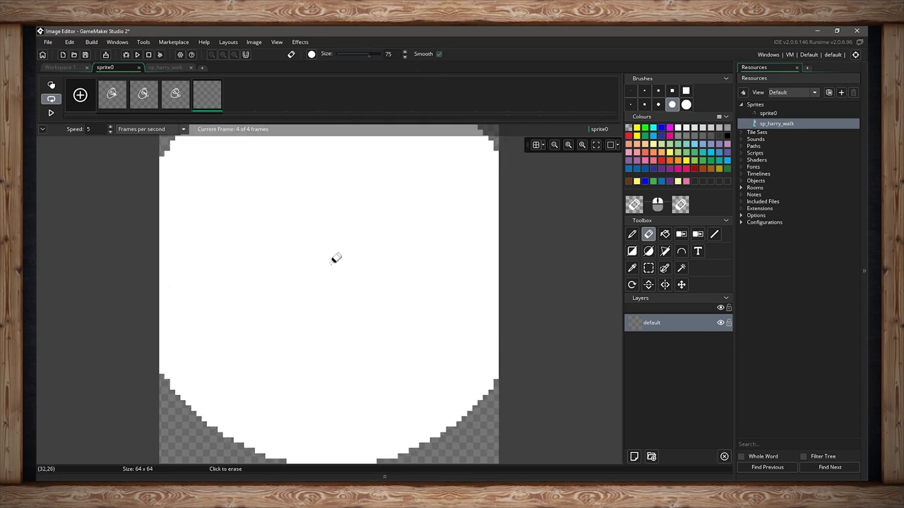
Step: Switch to the pencil, delete the erased fourth frame, and restore the 1 px square brush
key(d)
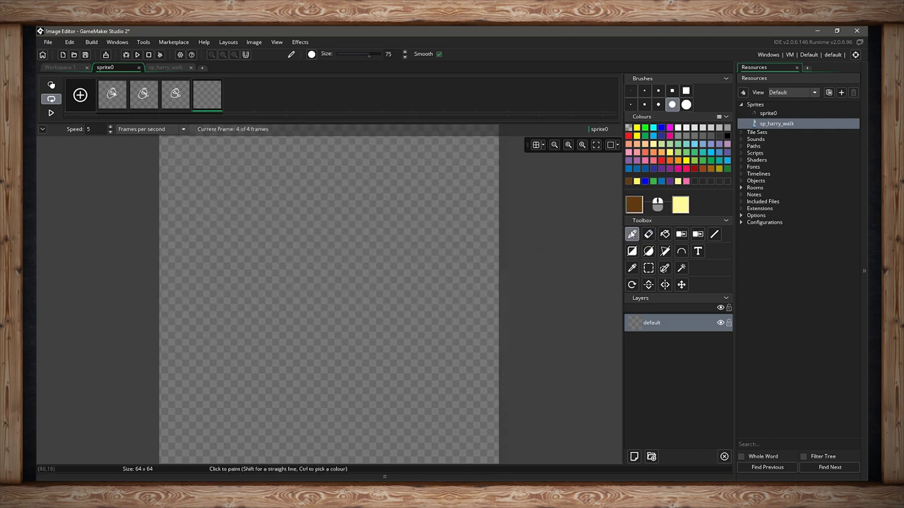
key(Delete)
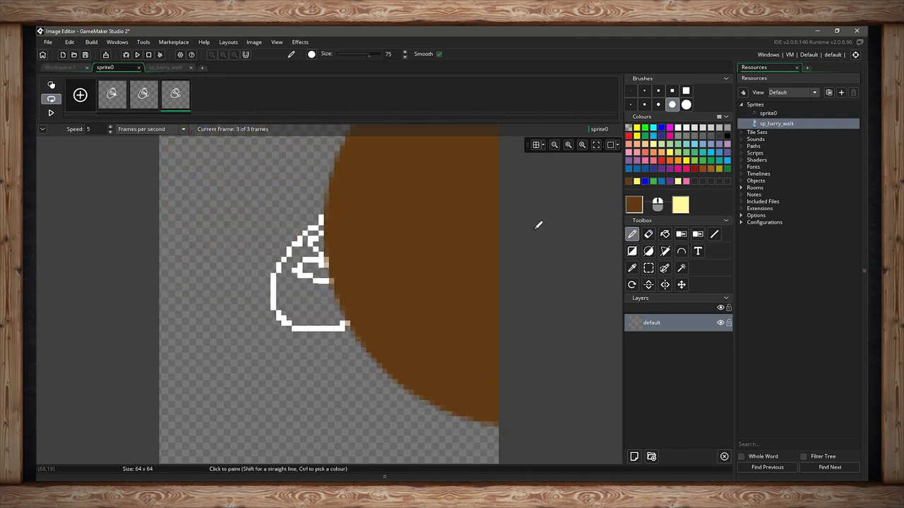
click(631, 91)
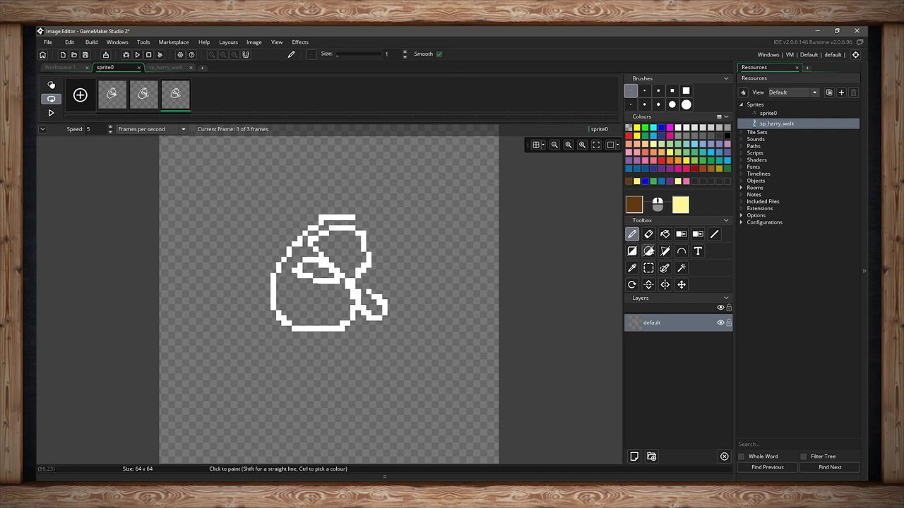
Step: Fill the large enclosed area of the third frame's drawing with brown
click(666, 235)
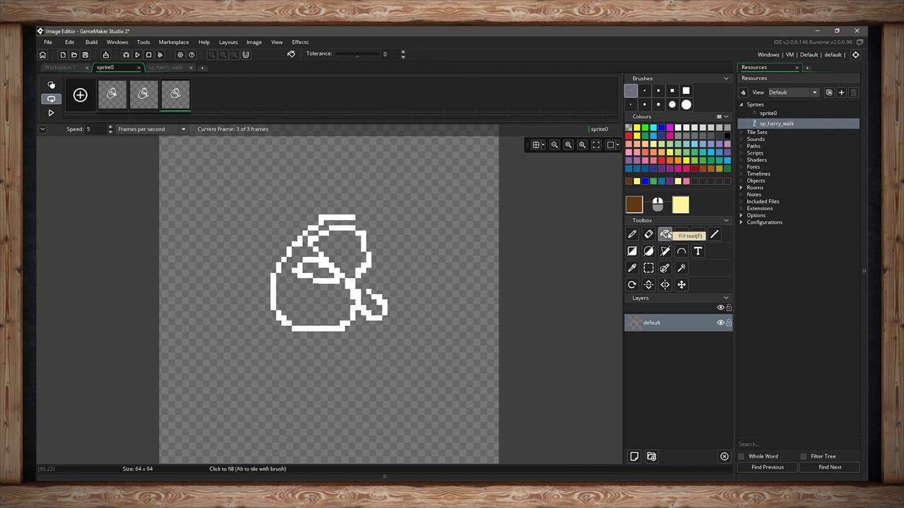
click(316, 302)
Step: Make a semi-transparent purple by lowering the alpha of a purple palette swatch, and pencil an oval outline with it beside the drawing
double_click(668, 169)
drag(463, 245, 449, 248)
click(506, 333)
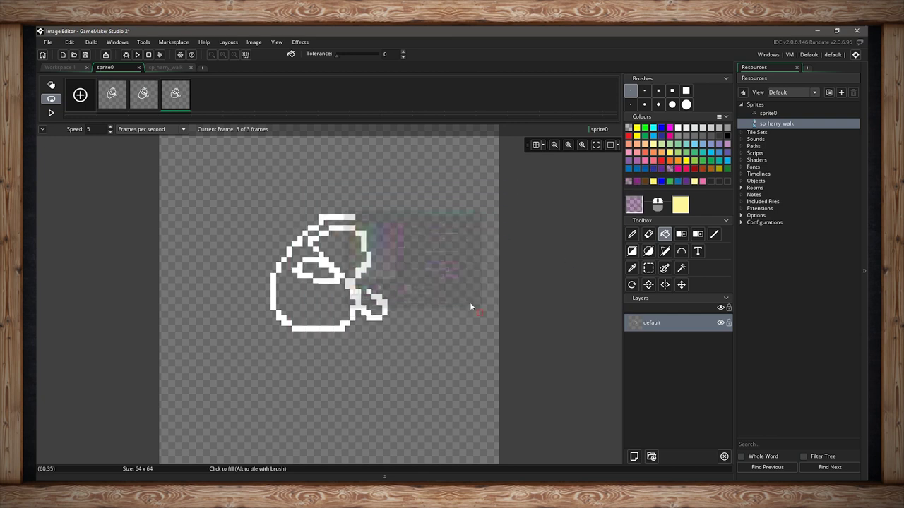
click(631, 233)
mouse_move(426, 204)
mouse_down()
mouse_move(444, 264)
mouse_move(472, 226)
mouse_move(426, 201)
mouse_up()
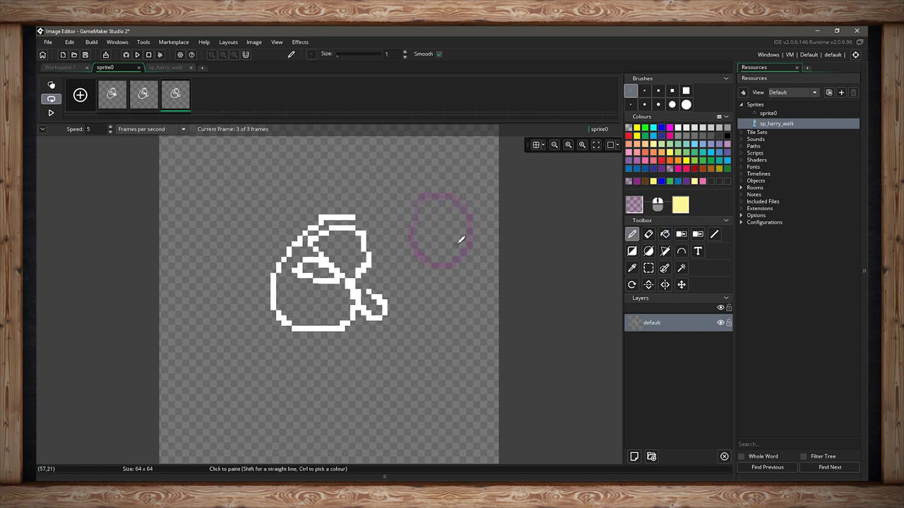
Step: Fill the purple oval's interior with dark blue at tolerance 0, and undo the fill
click(665, 233)
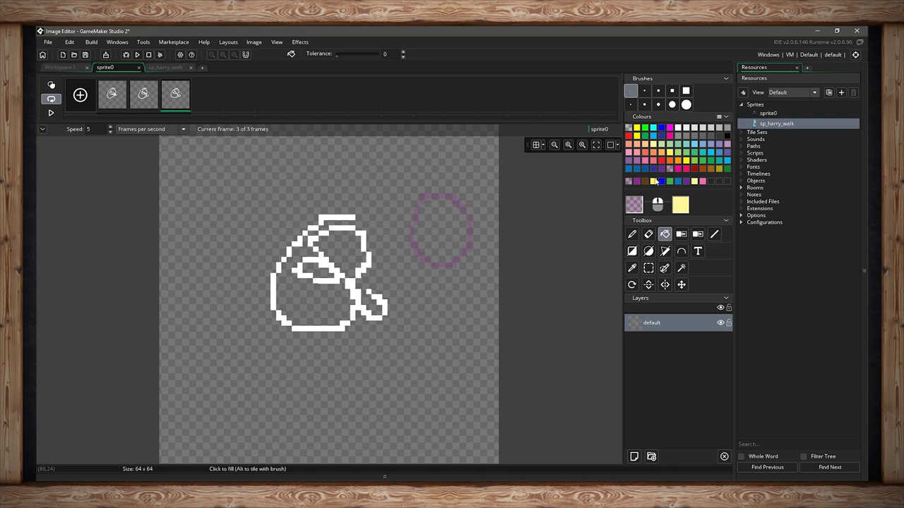
click(644, 181)
click(441, 226)
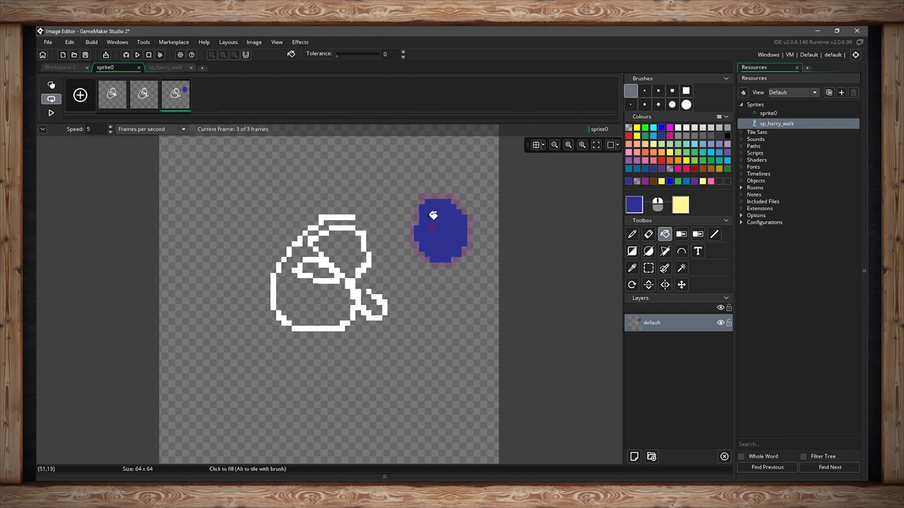
key(ctrl+z)
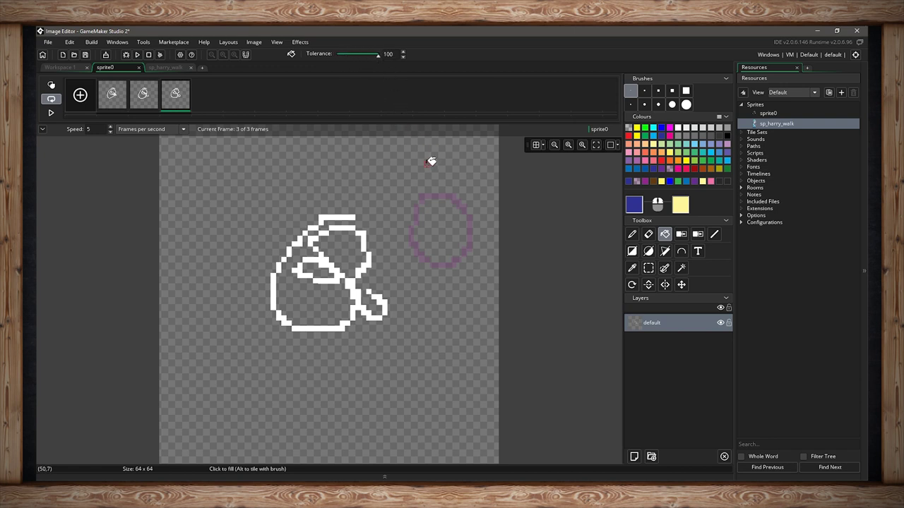
Step: Fill the drawing's round upper area, and separately the faint purple oval, with dark blue at tolerance 100, undoing each fill
click(346, 246)
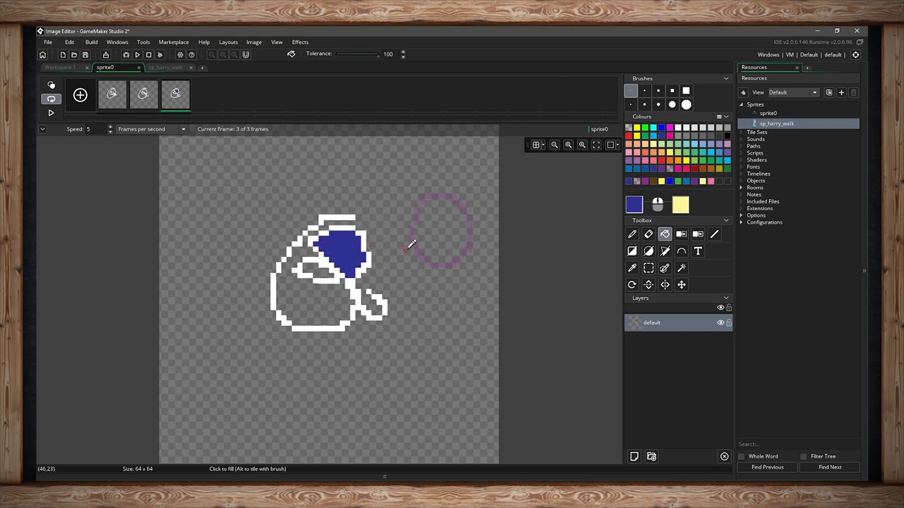
key(ctrl+z)
click(448, 228)
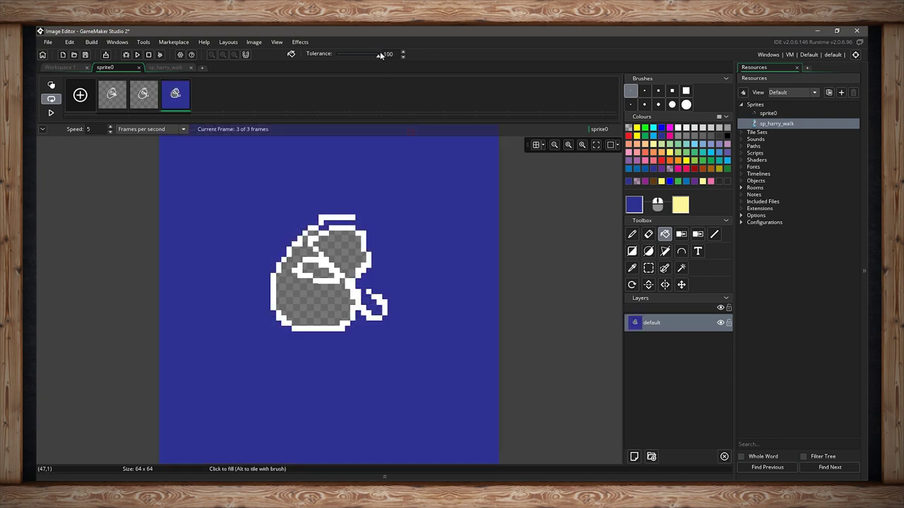
key(ctrl+z)
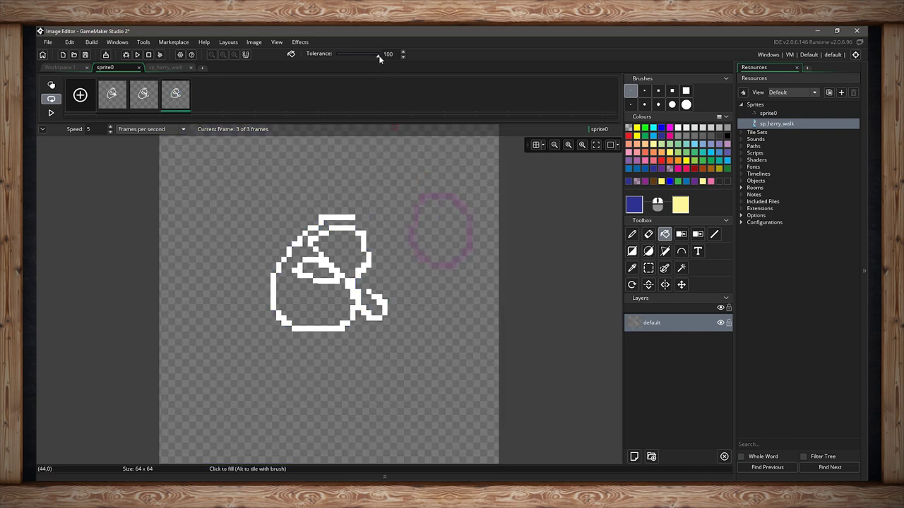
Step: Select the area around the semi-transparent purple oval with a rectangular selection and delete its contents
drag(343, 61, 374, 59)
key(s)
drag(392, 182, 477, 278)
key(Delete)
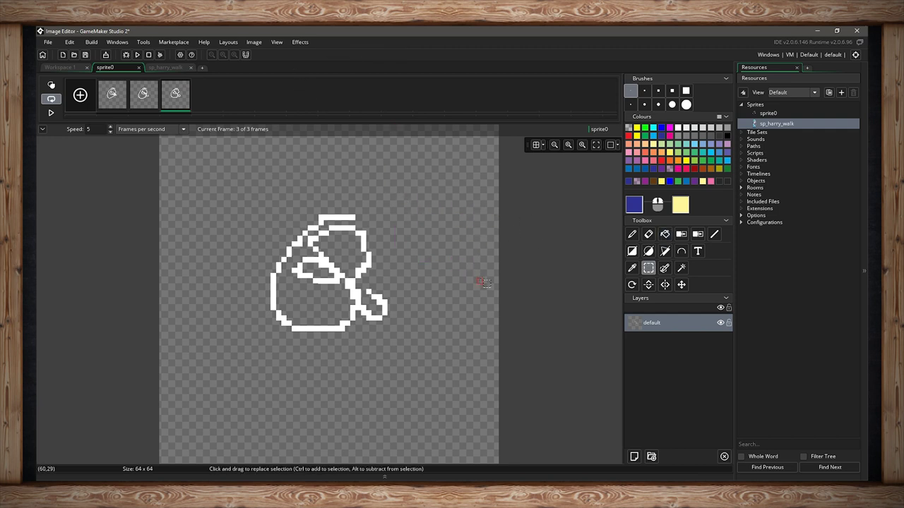
Step: Pencil a small purple loop on one side of the white drawing and a long curved orange outline on its other side
click(681, 235)
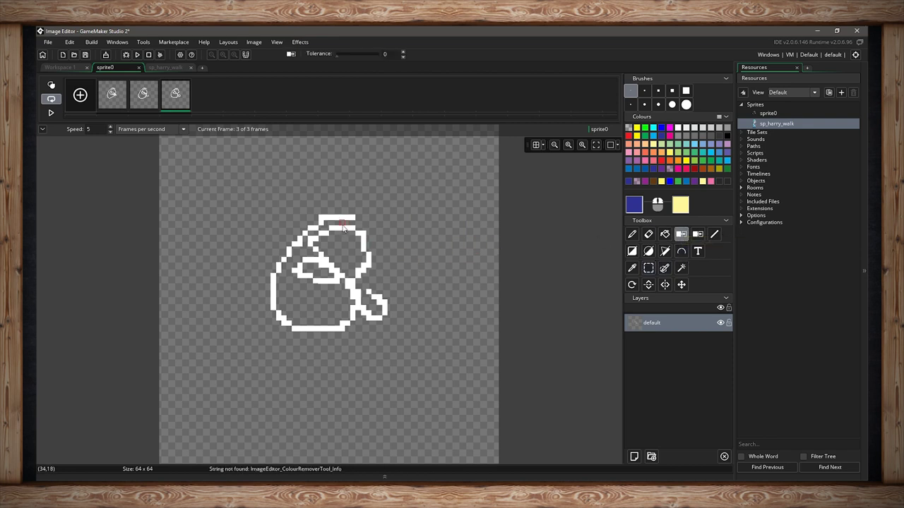
click(632, 234)
click(634, 181)
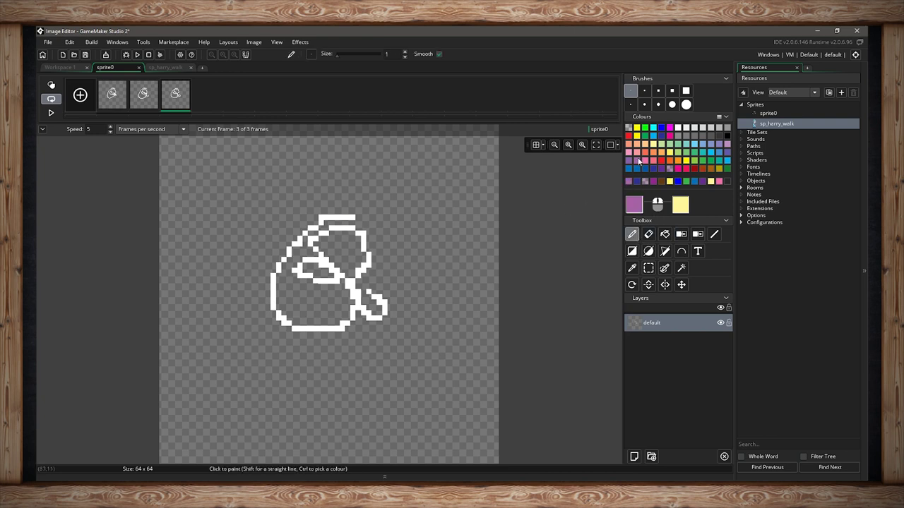
mouse_move(417, 185)
mouse_down()
mouse_move(400, 209)
mouse_move(433, 190)
mouse_up()
click(637, 147)
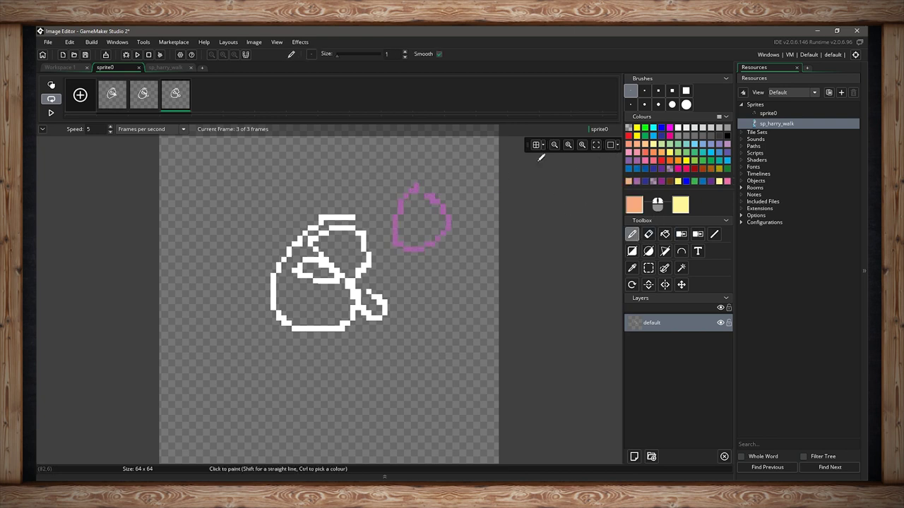
mouse_move(296, 174)
mouse_down()
mouse_move(224, 220)
mouse_move(243, 283)
mouse_move(283, 183)
mouse_up()
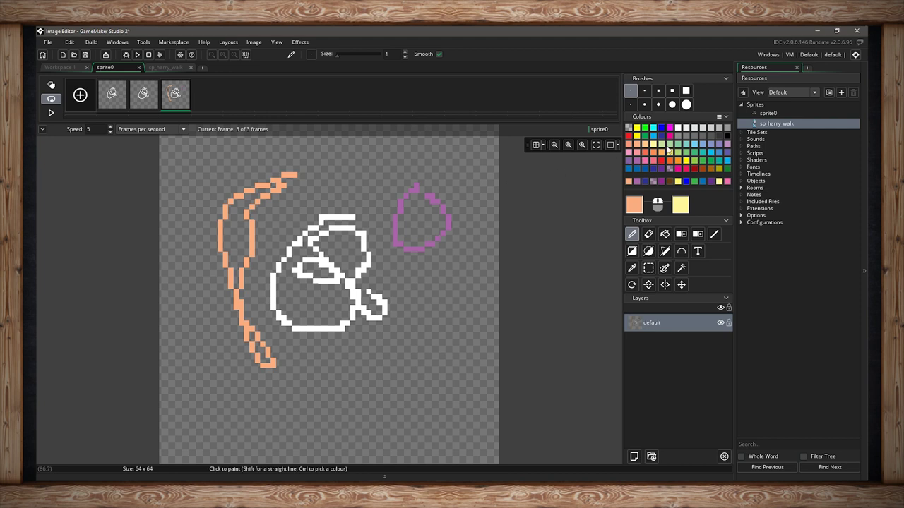
Step: Pencil a light green teardrop loop below the purple one and several light green diagonal strokes across the purple loop
click(665, 146)
drag(520, 264, 439, 291)
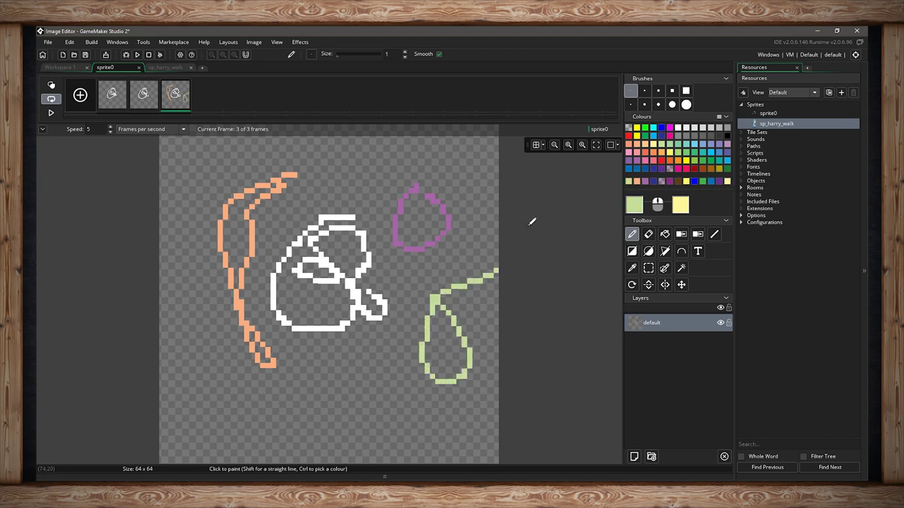
mouse_move(436, 175)
mouse_down()
mouse_move(401, 271)
mouse_move(413, 271)
mouse_up()
drag(419, 162, 378, 253)
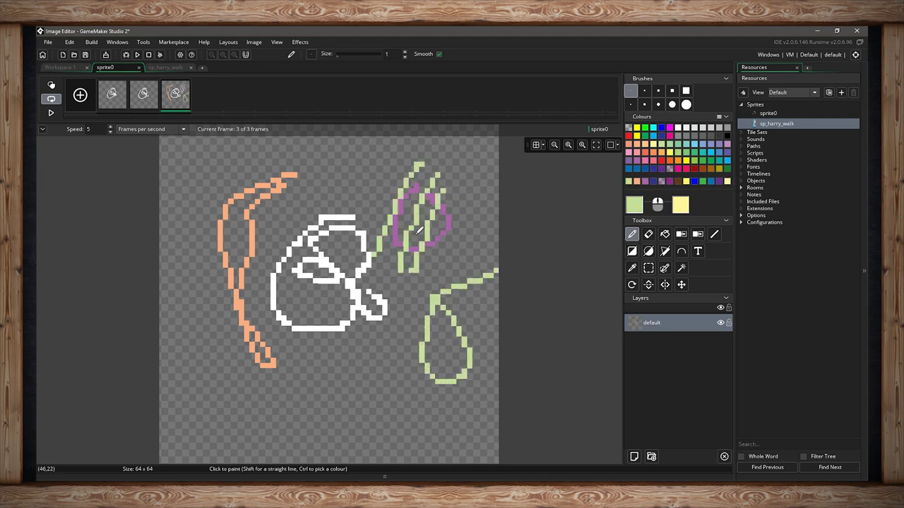
Step: Remove all orange pixels with the colour remover tool at tolerance 0, and undo the removal
click(682, 234)
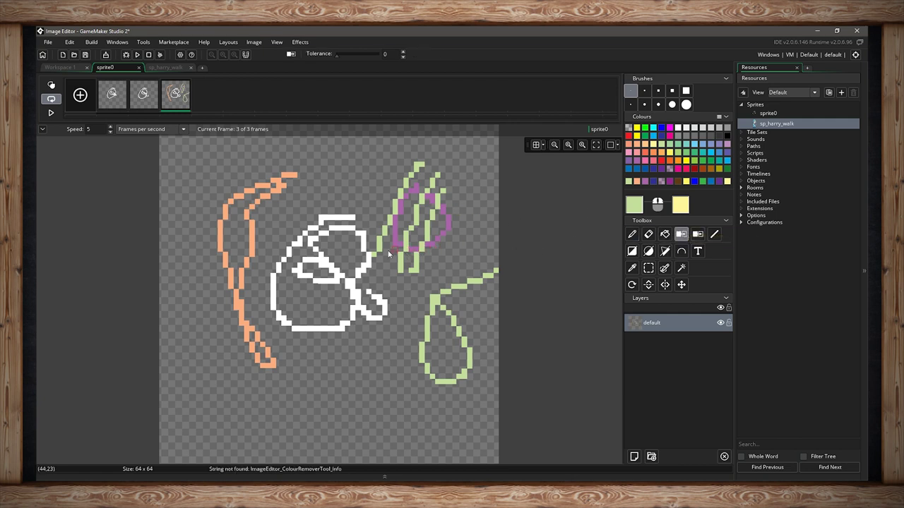
click(251, 241)
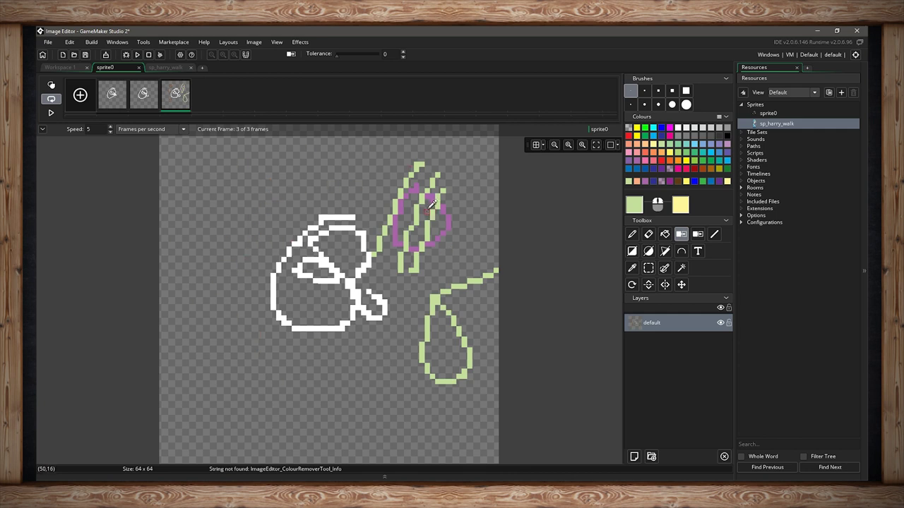
key(ctrl+z)
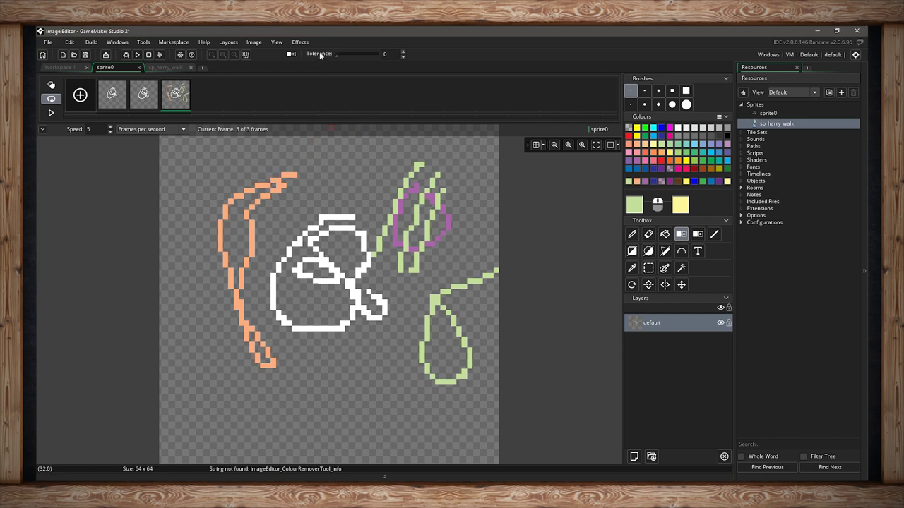
Step: Try the colour remover's tolerance, return it to 0, remove all light green pixels, and undo the removal
drag(285, 186, 276, 183)
click(354, 55)
drag(358, 55, 292, 61)
click(433, 295)
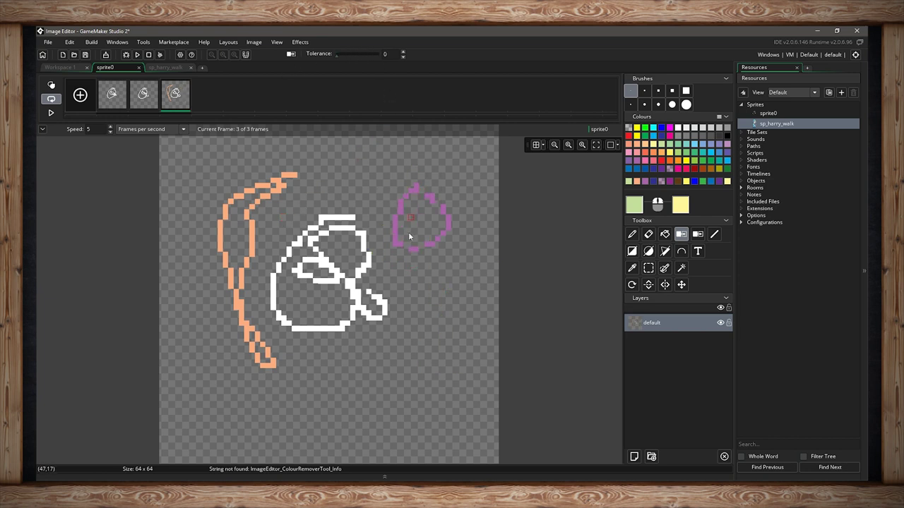
key(ctrl+z)
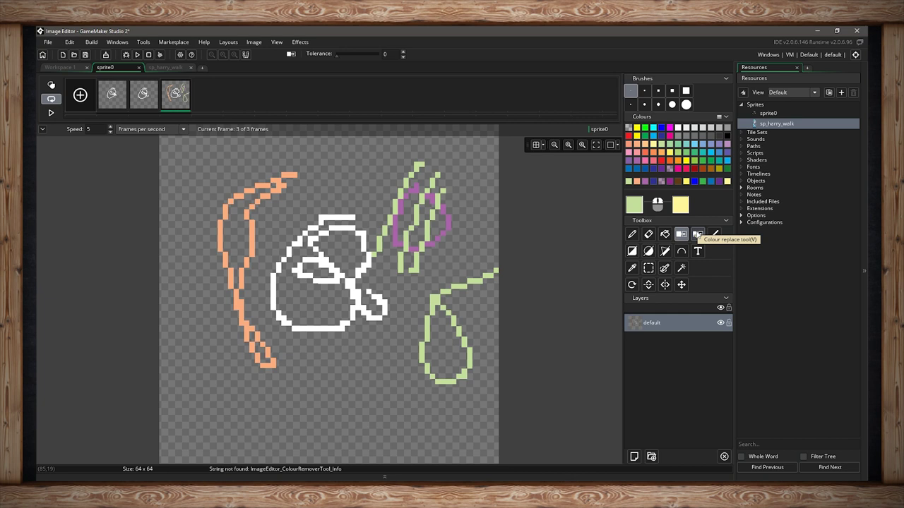
Step: Use the colour replace tool to turn the white drawing dark blue and pale yellow, and undo both replacements
click(697, 235)
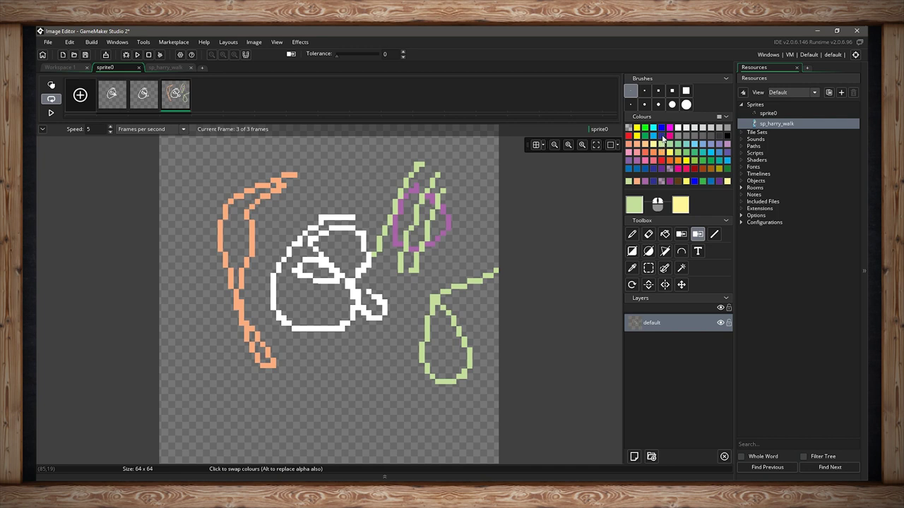
click(662, 135)
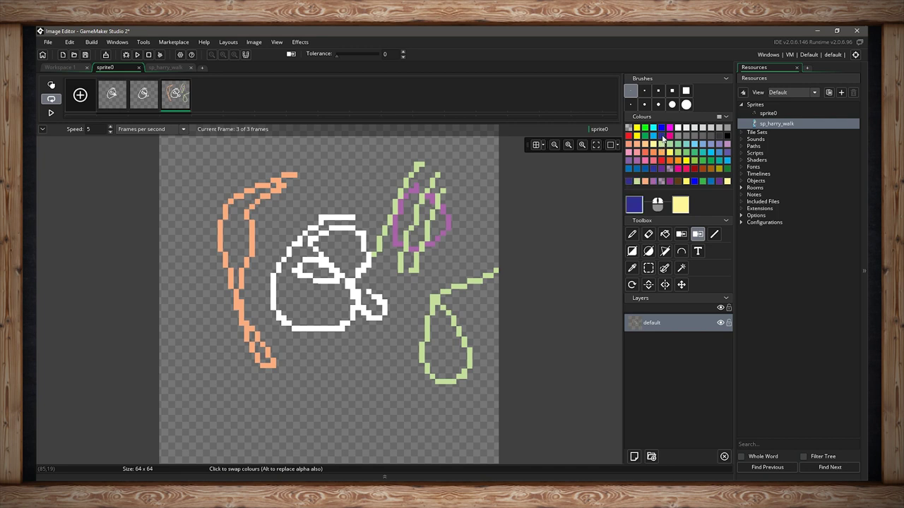
click(358, 304)
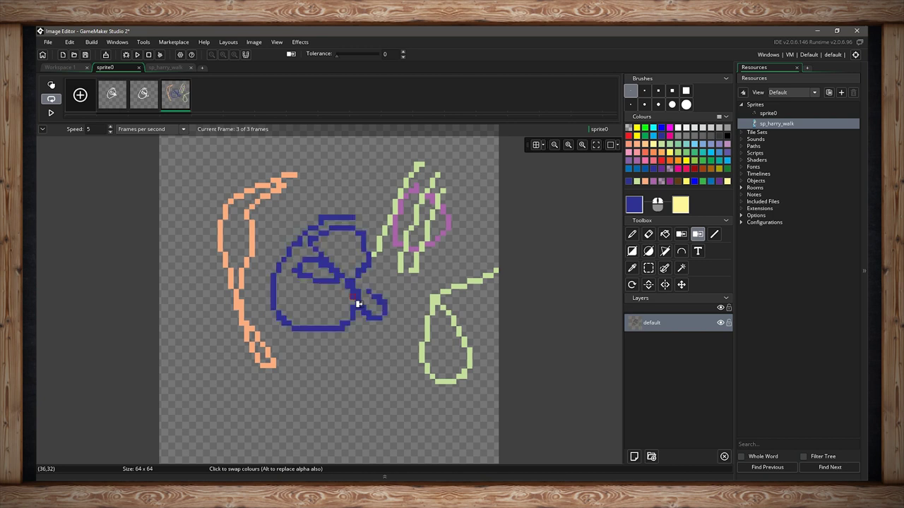
right_click(358, 305)
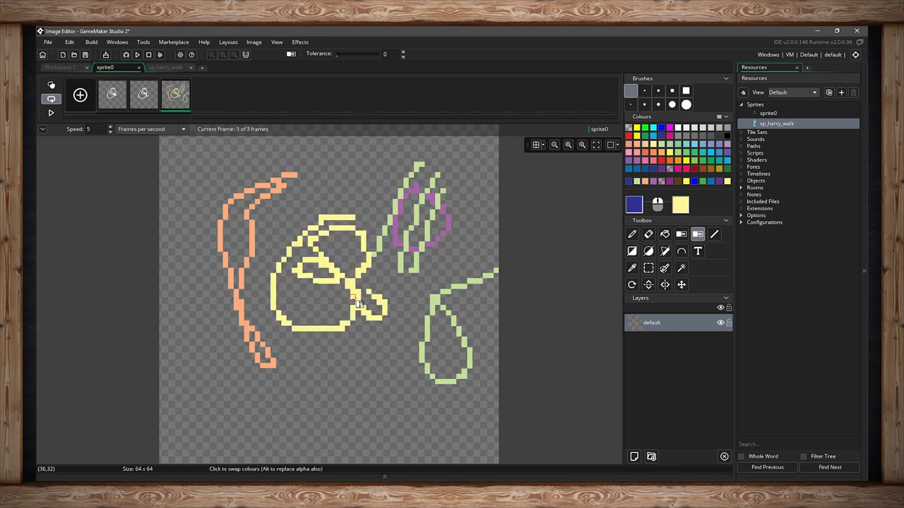
key(ctrl+z)
key(ctrl+z)
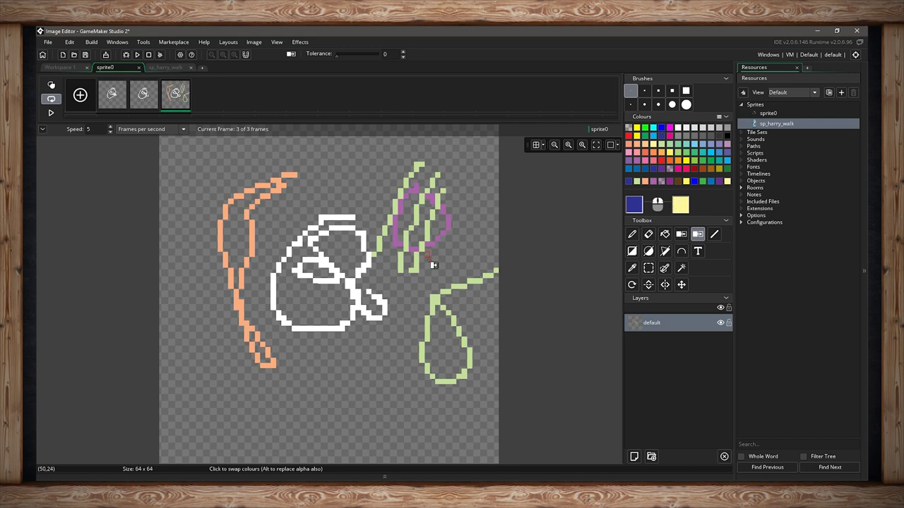
Step: In sp_harry_walk, replace the first frame's light blue with yellow, undo the replacement, and return to sprite0
click(170, 67)
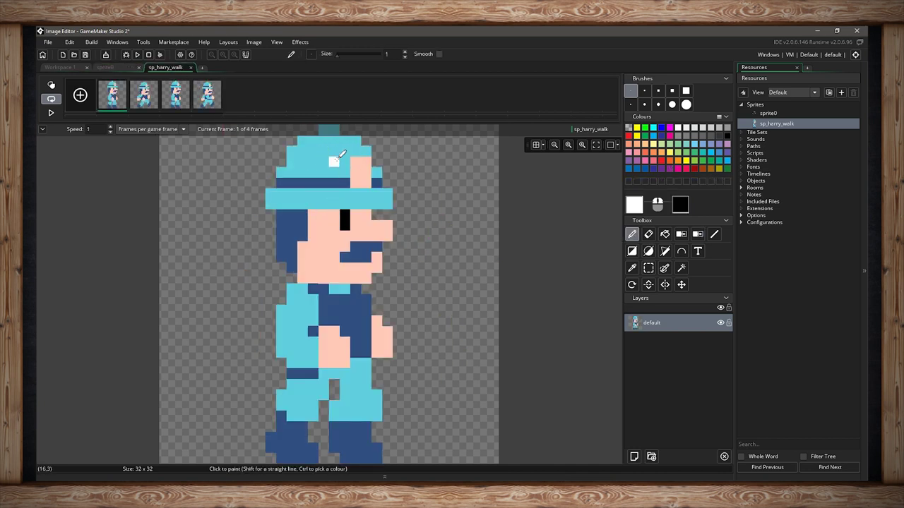
click(697, 234)
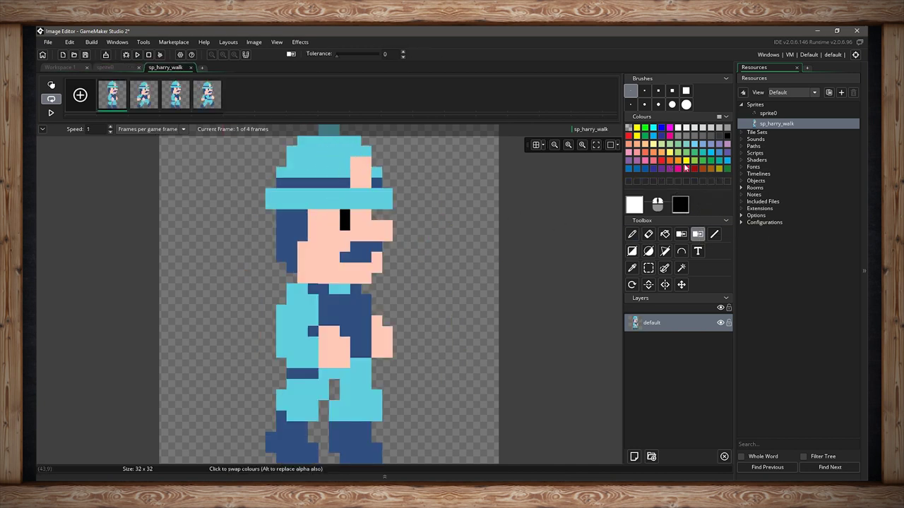
click(686, 161)
click(312, 152)
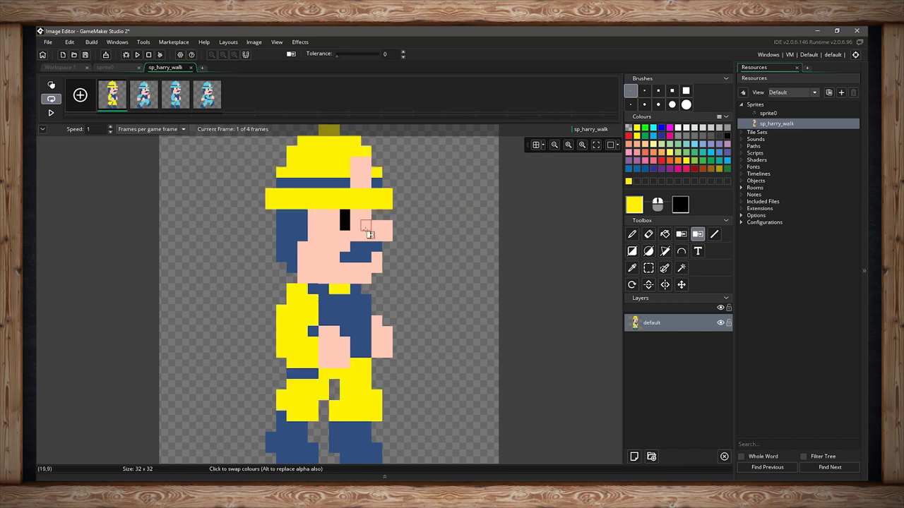
key(ctrl+z)
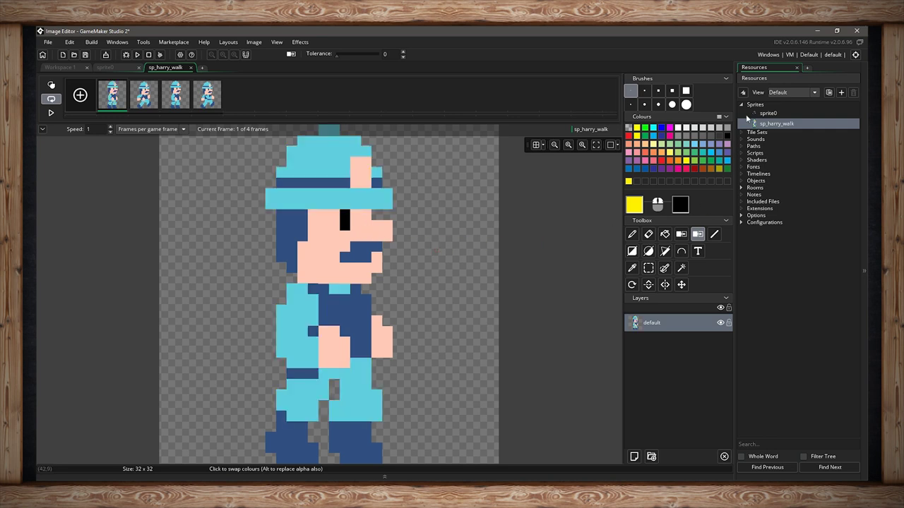
click(120, 68)
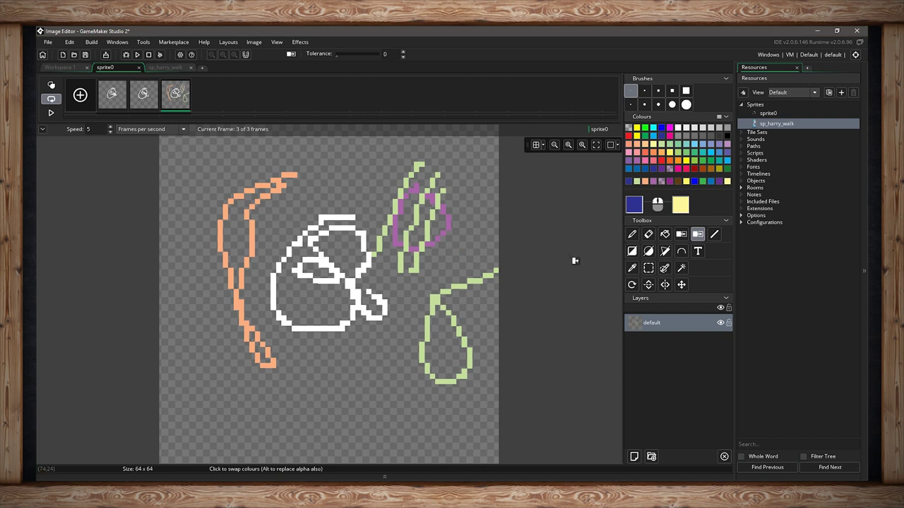
Step: Draw three dark blue straight lines of different lengths with the line tool, and undo them all
click(715, 235)
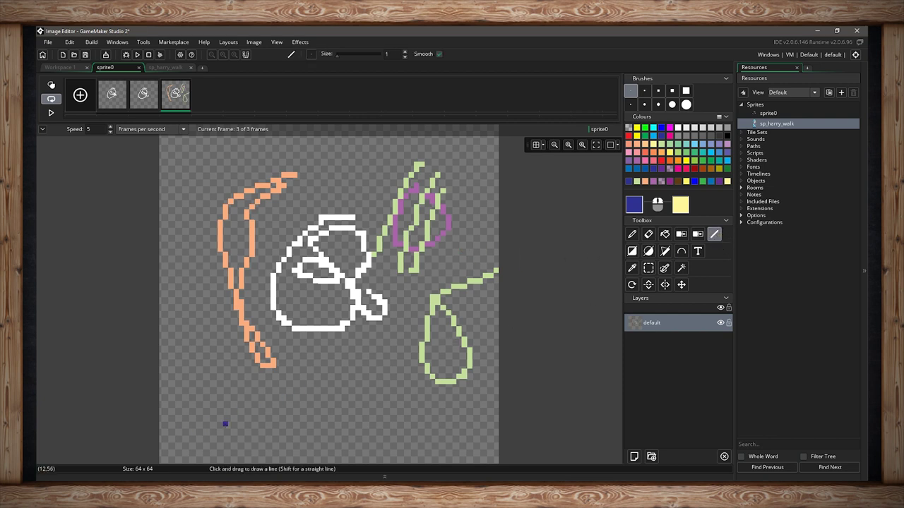
mouse_move(246, 419)
mouse_down()
mouse_move(303, 422)
mouse_move(372, 400)
mouse_move(410, 236)
mouse_move(383, 170)
mouse_move(353, 160)
mouse_up()
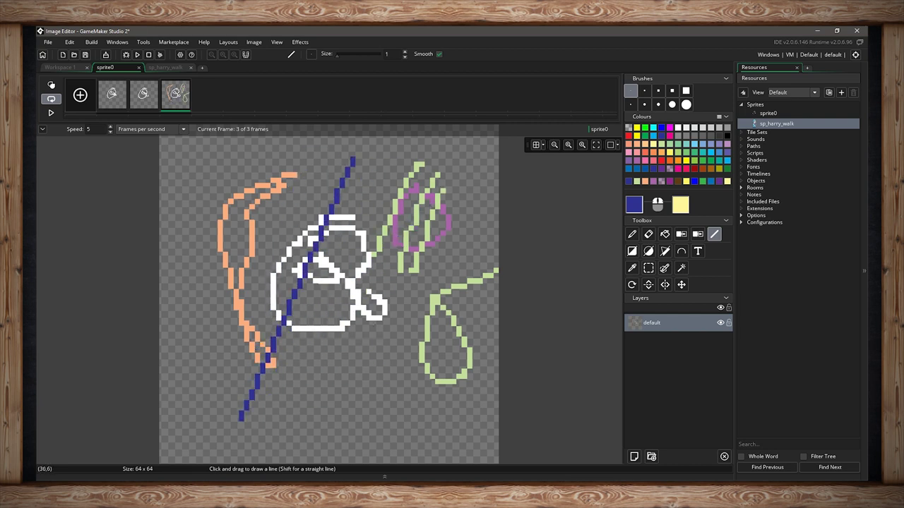
mouse_move(374, 413)
mouse_down()
mouse_move(252, 414)
mouse_move(269, 435)
mouse_move(397, 419)
mouse_up()
mouse_move(277, 398)
mouse_down()
mouse_move(404, 355)
mouse_move(379, 355)
mouse_move(390, 376)
mouse_move(388, 288)
mouse_move(280, 290)
mouse_move(360, 318)
mouse_move(374, 414)
mouse_move(237, 441)
mouse_move(192, 378)
mouse_move(272, 332)
mouse_move(310, 287)
mouse_move(286, 191)
mouse_move(384, 388)
mouse_move(375, 311)
mouse_move(286, 258)
mouse_move(177, 297)
mouse_move(339, 459)
mouse_move(236, 261)
mouse_move(374, 381)
mouse_move(367, 387)
mouse_move(356, 194)
mouse_move(210, 304)
mouse_move(404, 361)
mouse_up()
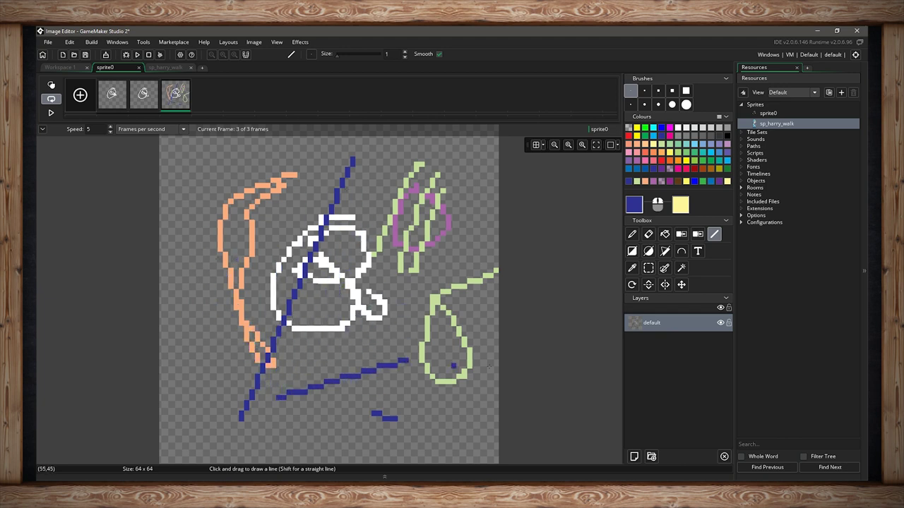
key(ctrl+z)
key(ctrl+z)
key(ctrl+z)
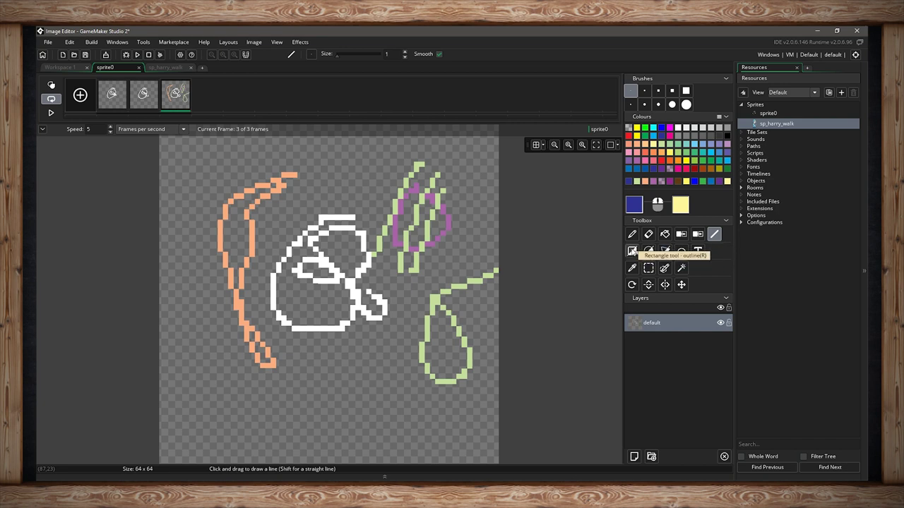
Step: Draw a dark blue stroke-only rectangle over the white drawing with the rectangle tool, and undo it
key(shift)
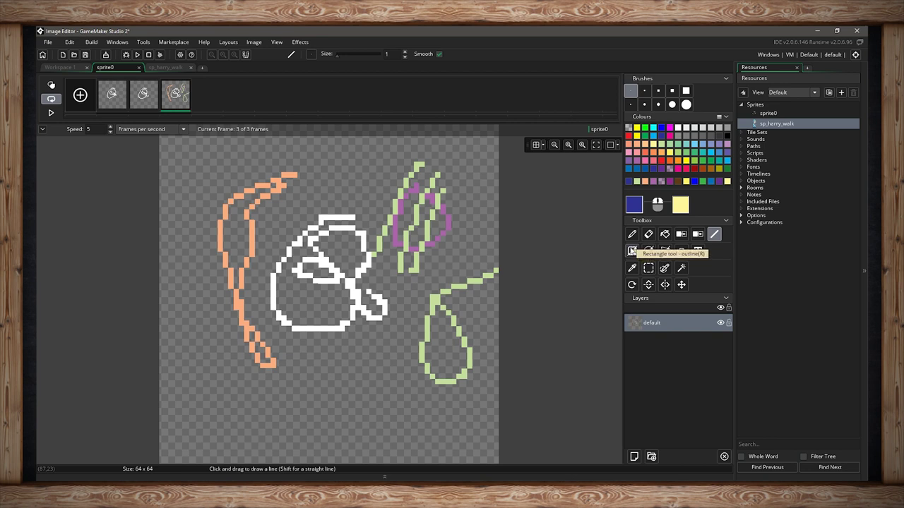
click(632, 250)
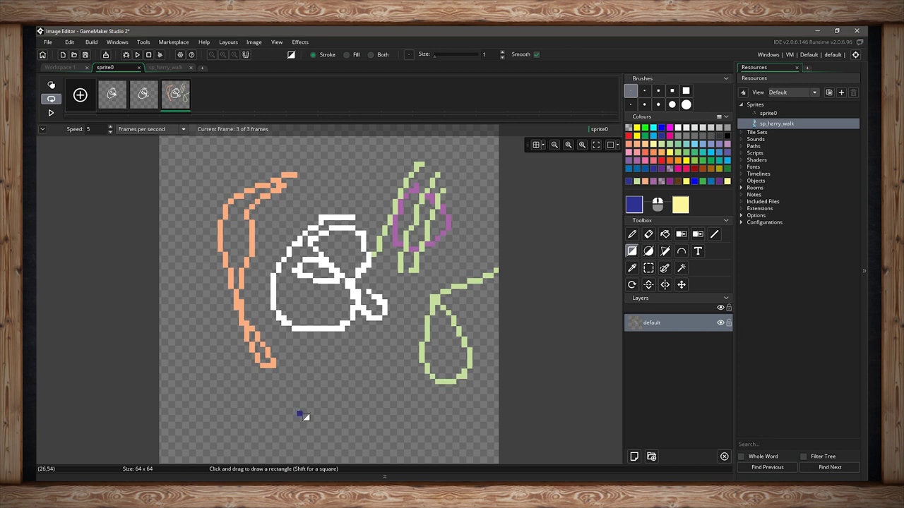
drag(301, 415, 423, 235)
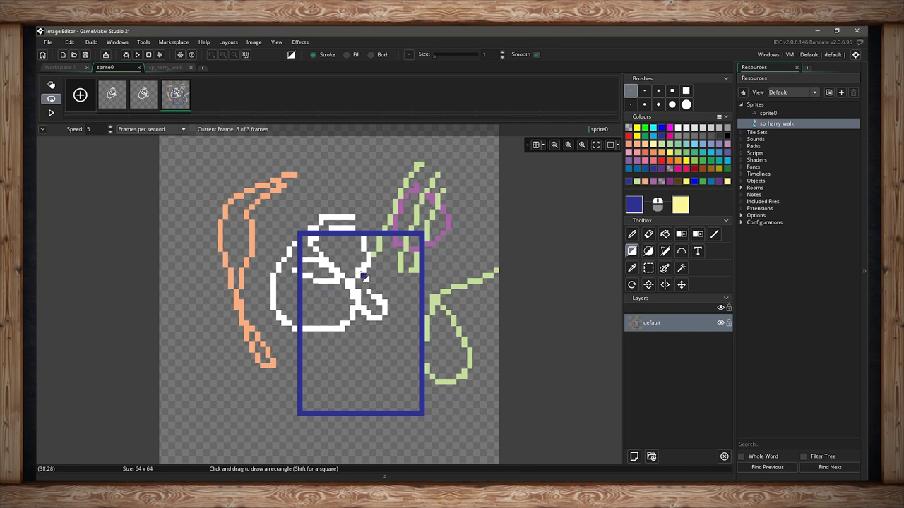
key(ctrl+z)
Step: Set the rectangle tool to Fill, draw a tall dark blue rectangle across the drawings, and undo it
click(632, 252)
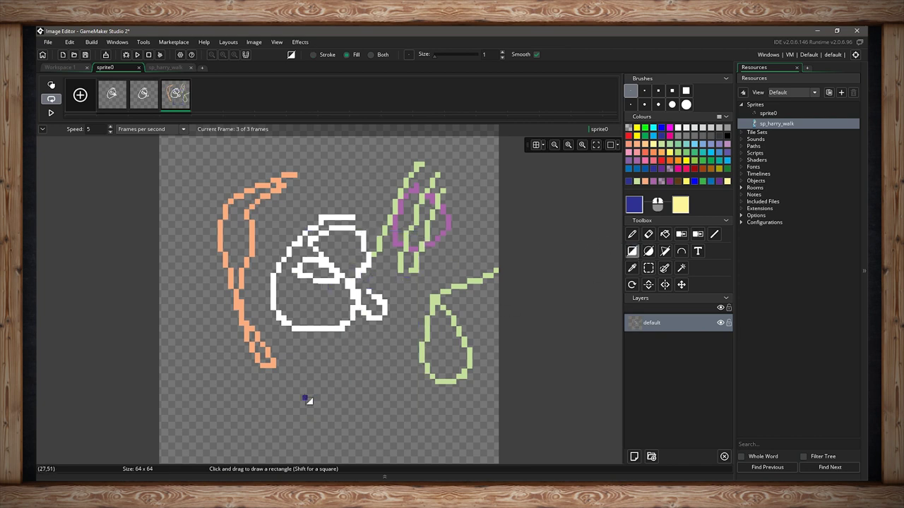
drag(304, 400, 435, 147)
key(ctrl+z)
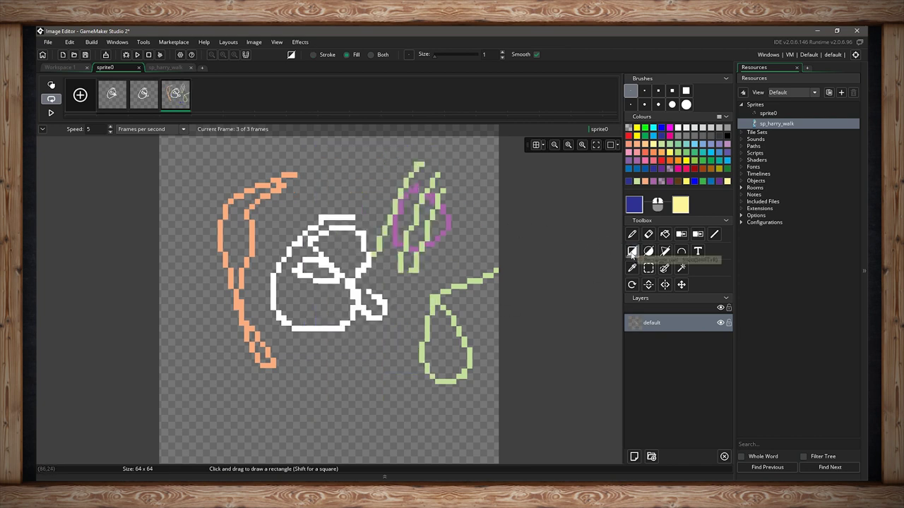
Step: With the rectangle tool set to Both, draw a large yellow square outlined in dark blue and an overlapping one with swapped colours
click(632, 252)
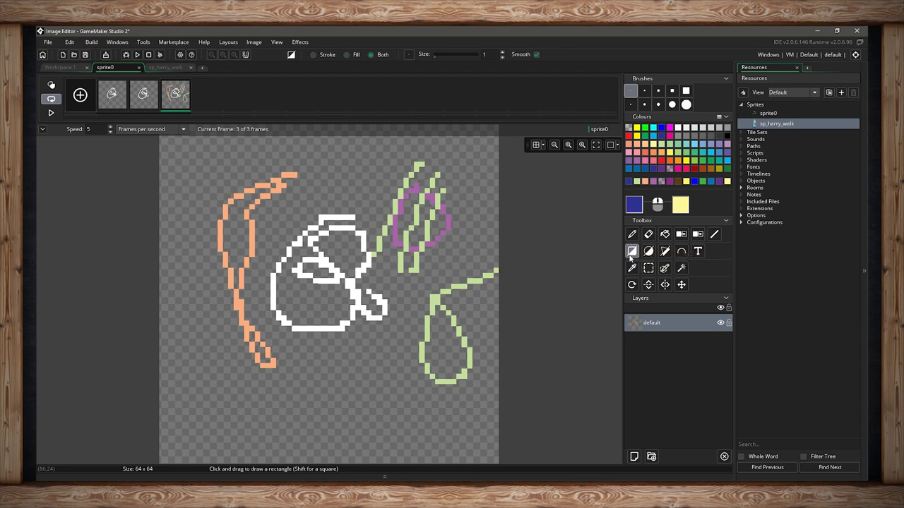
drag(290, 408, 480, 216)
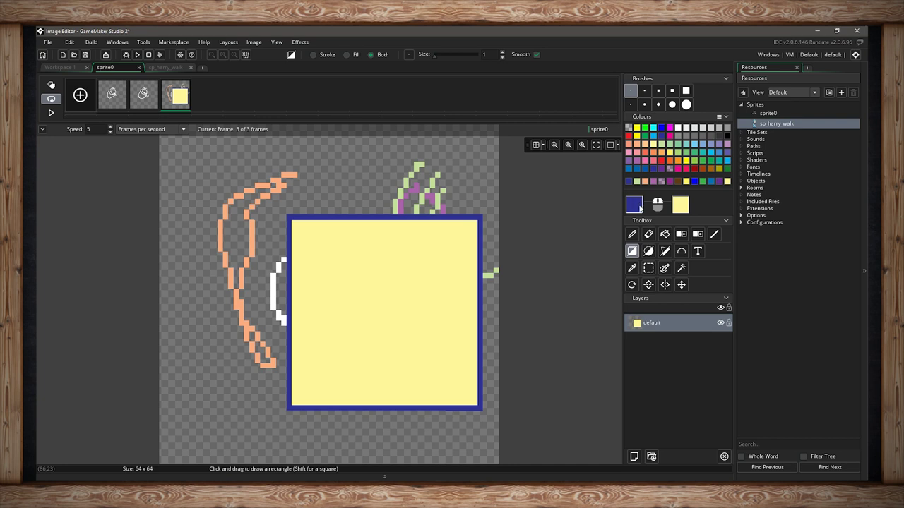
right_drag(191, 172, 328, 309)
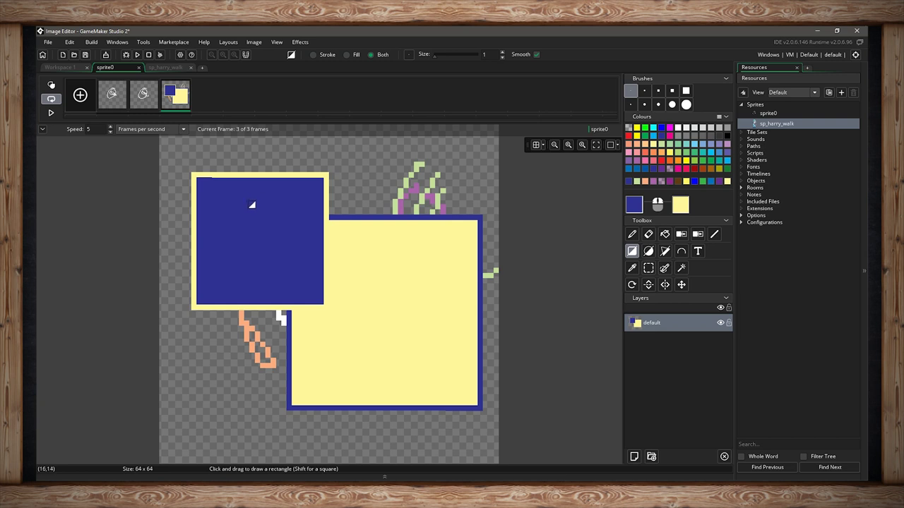
Step: Draw small dark blue and yellow rectangles over the large ones, using the Stroke, Fill and Both modes in turn
click(636, 254)
drag(361, 146, 407, 191)
click(346, 54)
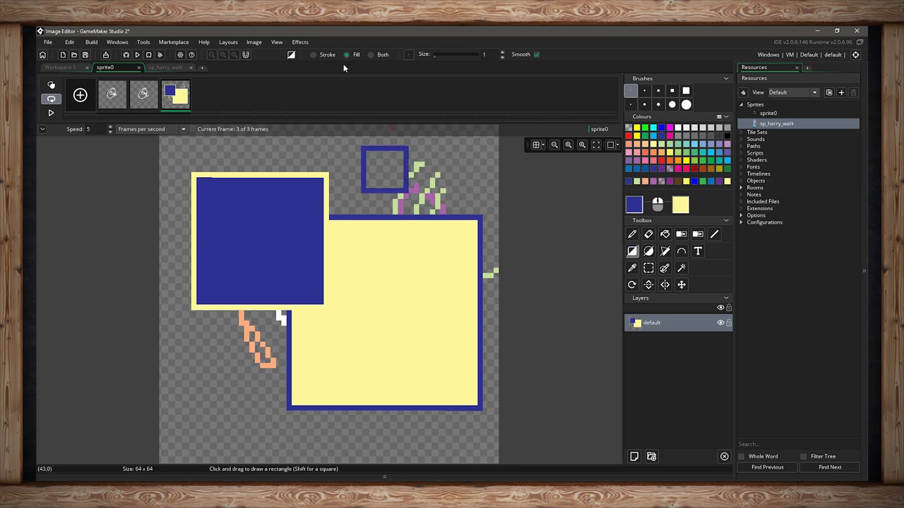
drag(329, 163, 366, 198)
click(371, 54)
drag(371, 257, 418, 307)
mouse_move(445, 247)
shift+mouse_down()
mouse_move(410, 307)
mouse_move(484, 336)
shift+mouse_up()
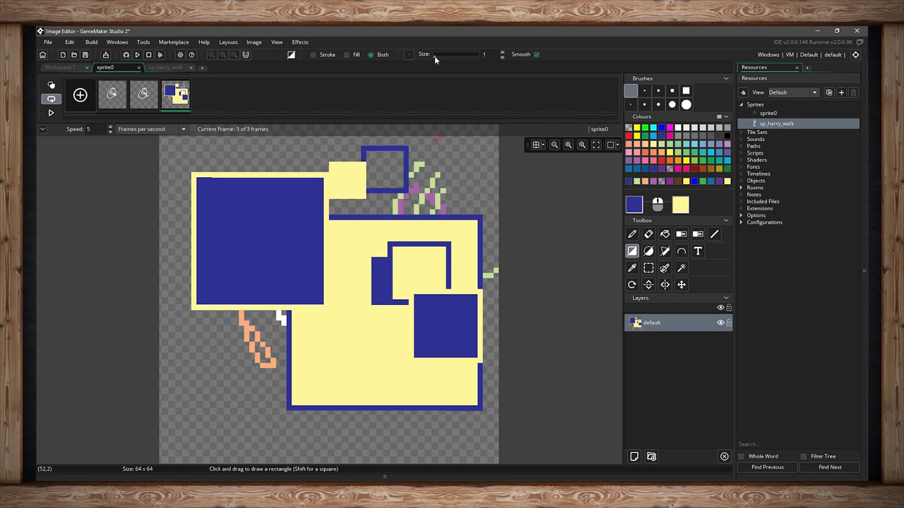
Step: Draw large rectangles at stroke size 33, turn Smooth off, and draw more overlapping dark blue and yellow rectangles, including at size 3
drag(434, 55, 448, 55)
click(536, 54)
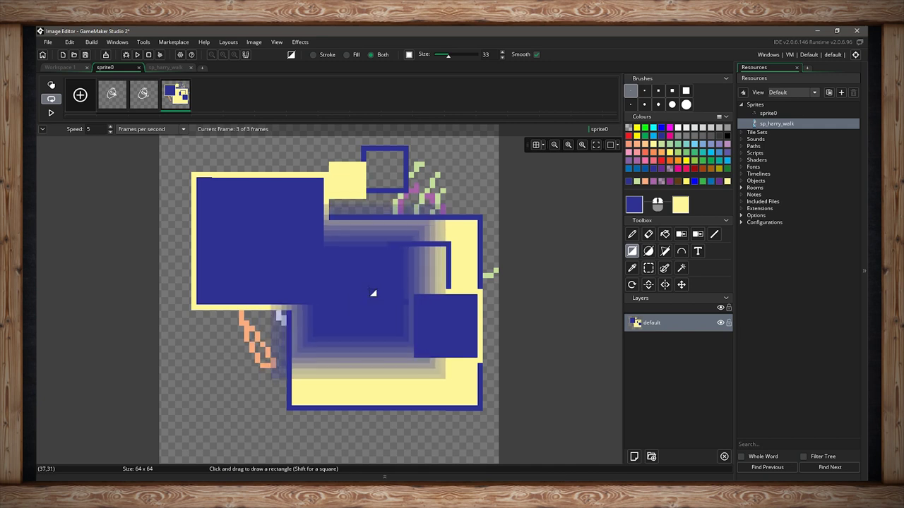
drag(314, 258, 321, 378)
right_drag(328, 326, 407, 299)
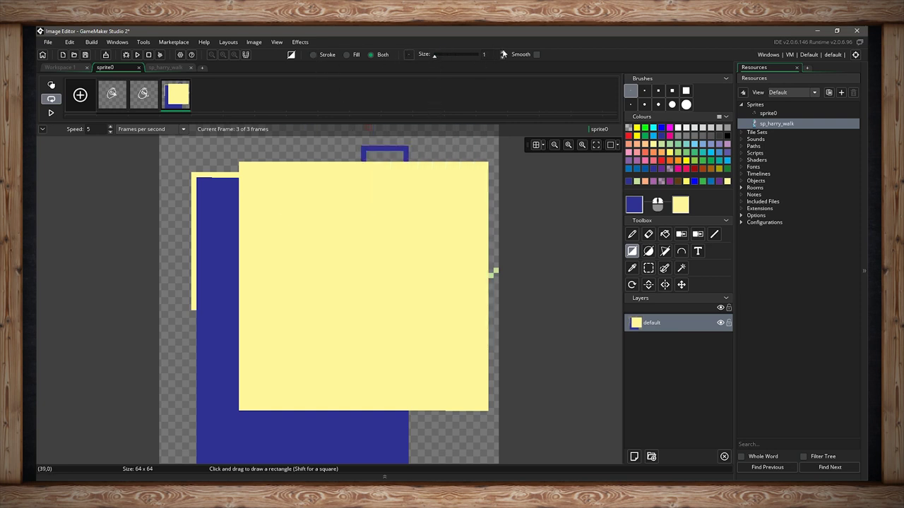
drag(324, 284, 499, 223)
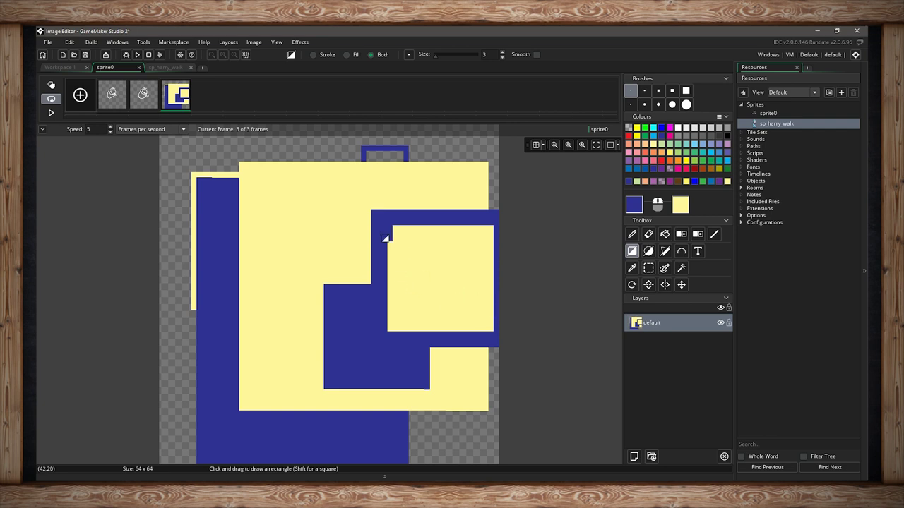
drag(413, 226, 430, 234)
Step: Delete the third frame of sprite0, add a new empty frame in its place, and select it
click(188, 84)
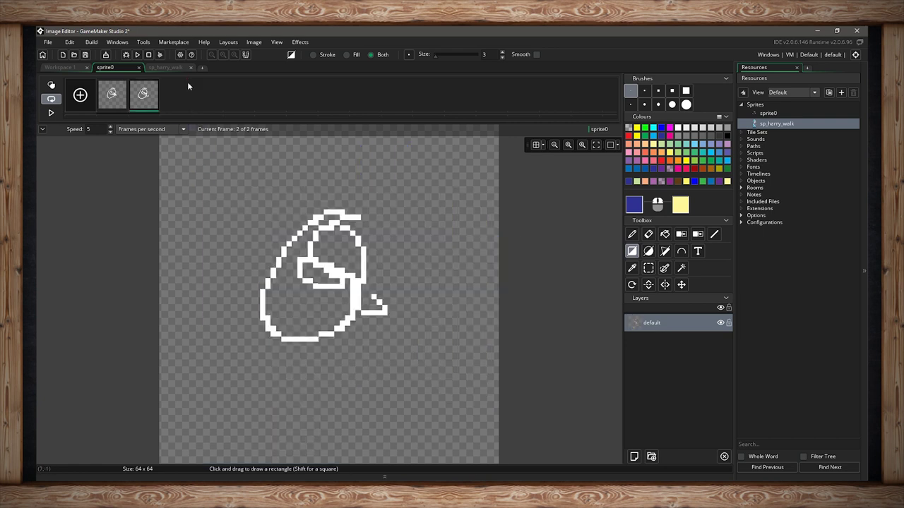
click(84, 92)
click(176, 96)
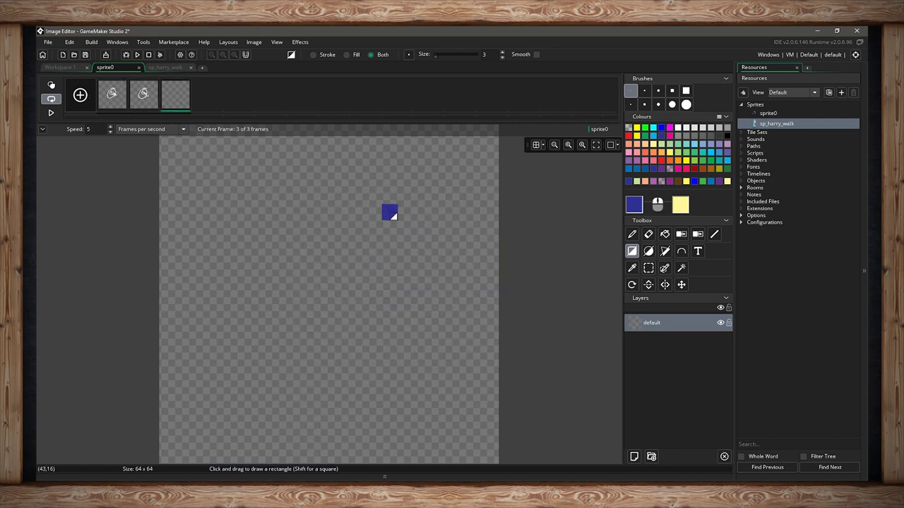
Step: Draw a dark blue circle outline and a wide yellow ellipse outline with the ellipse tool at size 1, undoing each one
click(648, 251)
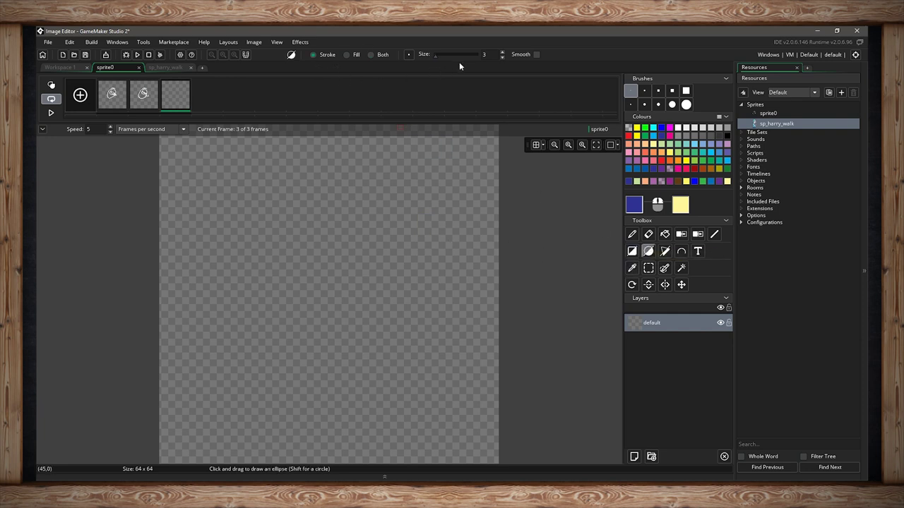
drag(352, 303, 414, 346)
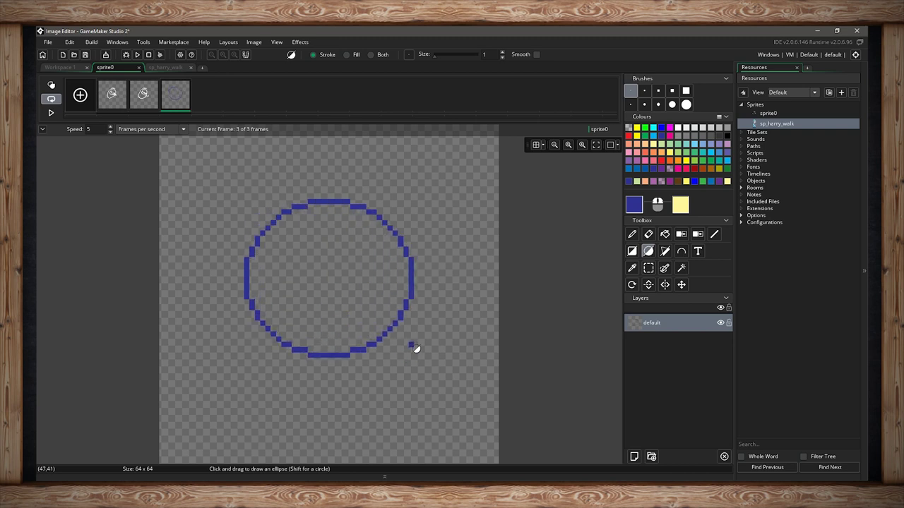
key(ctrl+z)
right_drag(274, 206, 435, 301)
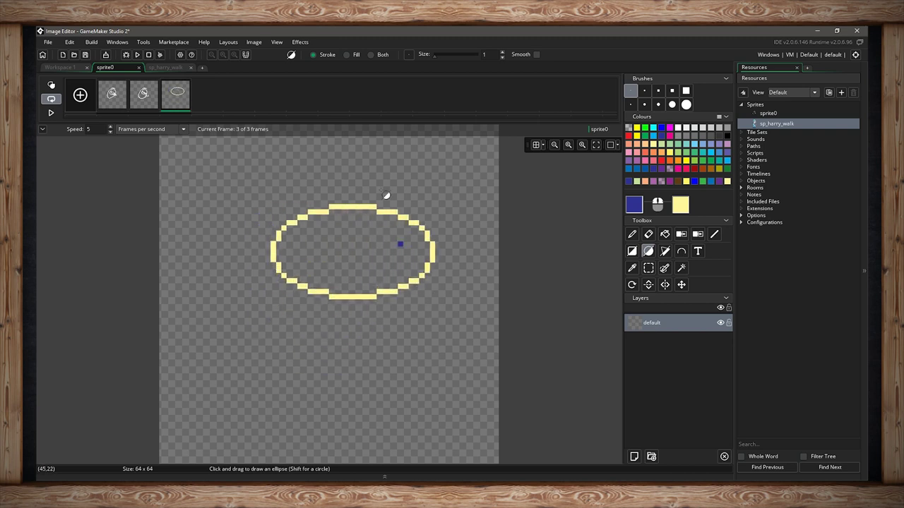
key(ctrl+z)
Step: Set the ellipse tool to Fill, draw overlapping dark blue and yellow ellipses, and clear them from the frame
click(346, 55)
drag(260, 189, 367, 338)
right_drag(427, 224, 339, 329)
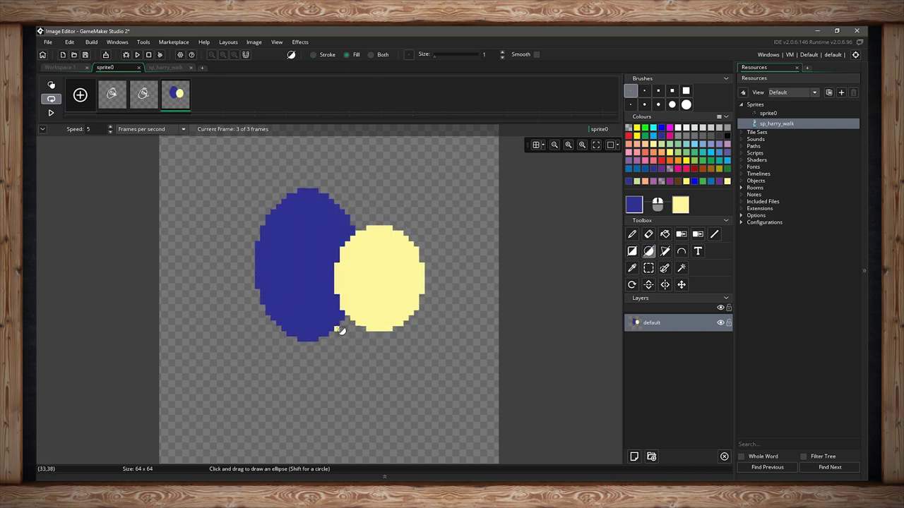
key(Delete)
Step: Set the ellipse tool to Both, draw a yellow ellipse outlined in dark blue and one with swapped colours, and undo both
click(370, 54)
drag(286, 197, 326, 310)
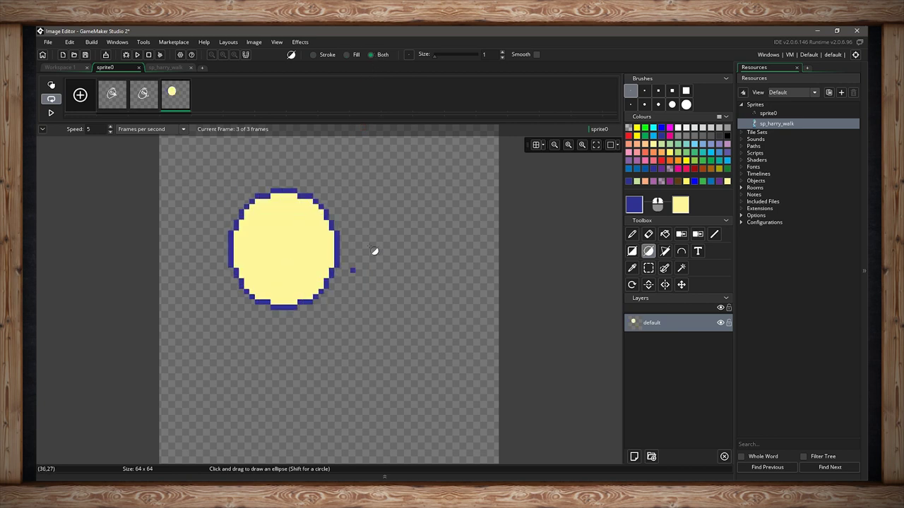
right_drag(393, 203, 317, 339)
key(ctrl+z)
key(ctrl+z)
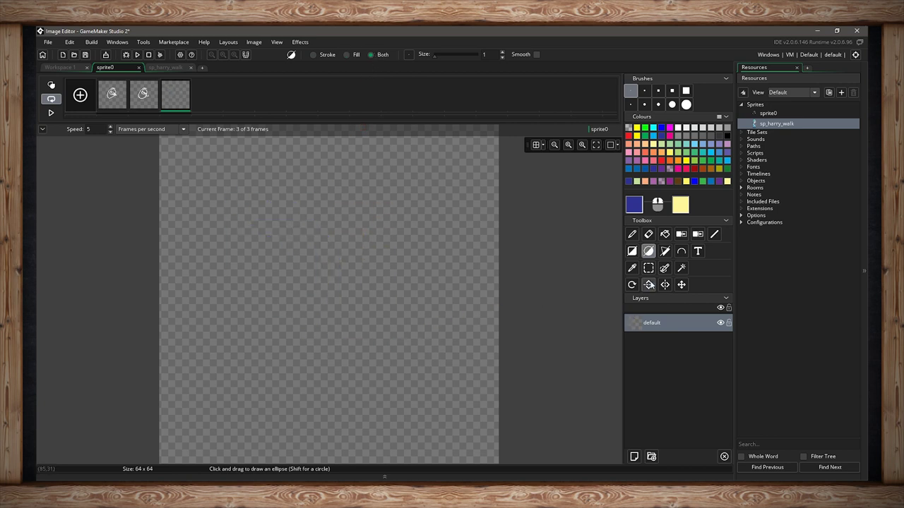
Step: With the polygon tool set to Both, place the first corners of a yellow polygon outlined in dark blue
click(664, 250)
click(370, 54)
click(293, 218)
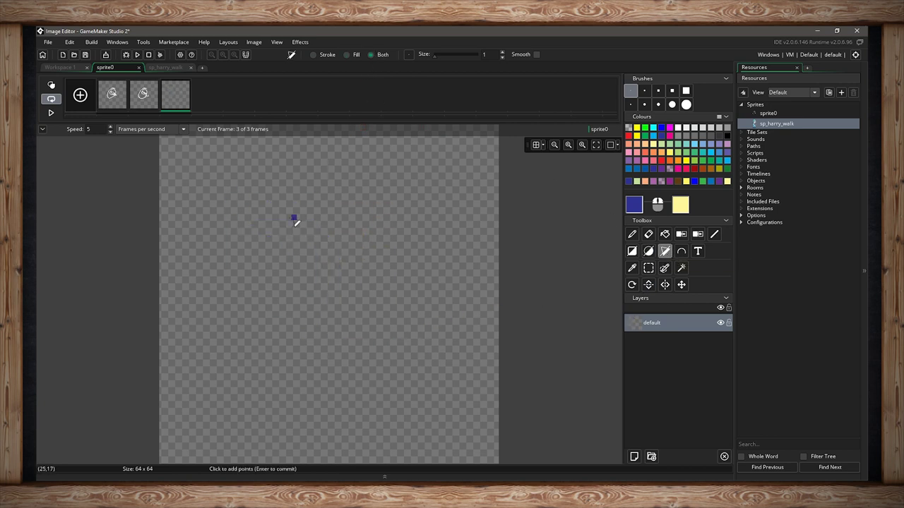
click(364, 277)
click(386, 286)
click(397, 382)
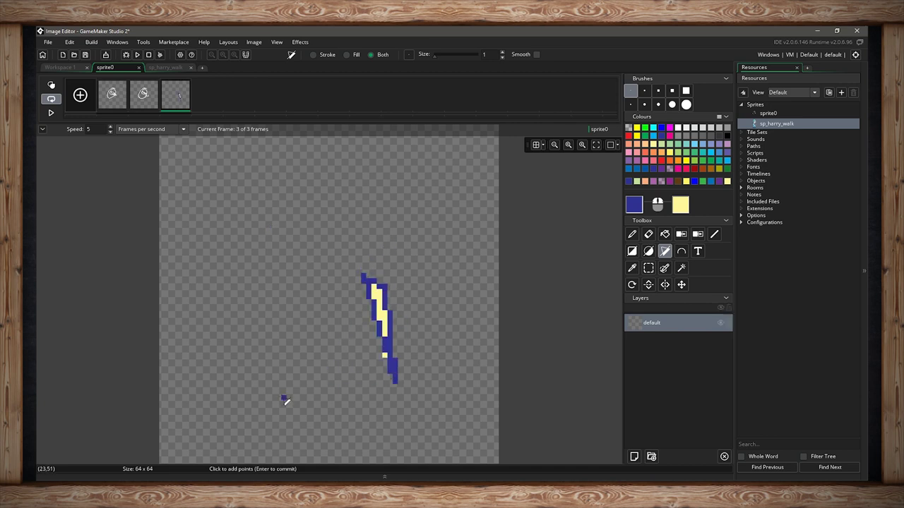
click(283, 398)
key(Return)
Step: Extend the polygon with more corners along its upper side, and undo all of its points
click(287, 207)
click(387, 185)
click(464, 253)
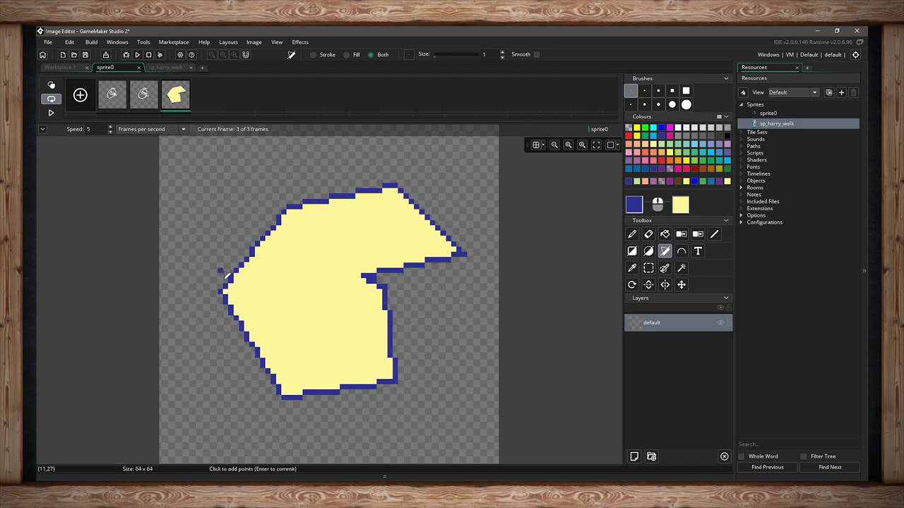
click(299, 217)
key(ctrl+z)
key(ctrl+z)
key(ctrl+z)
key(ctrl+z)
key(ctrl+z)
key(ctrl+z)
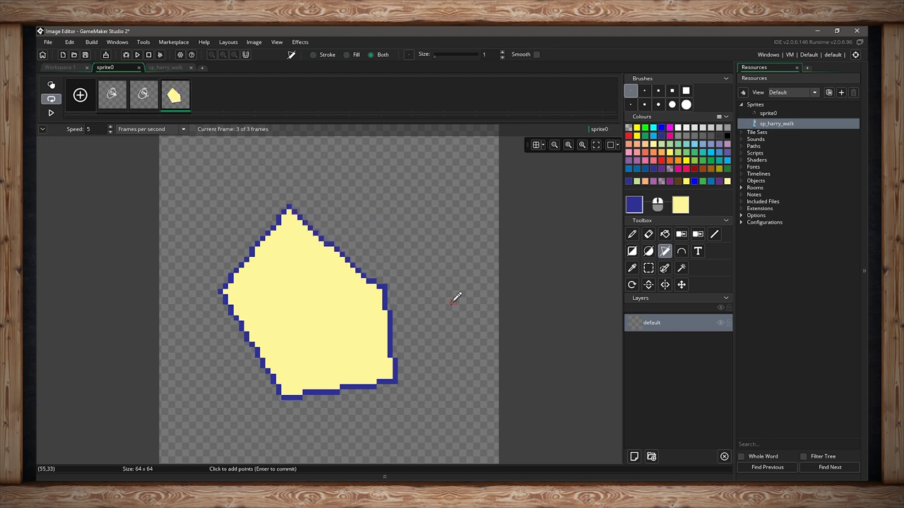
key(ctrl+z)
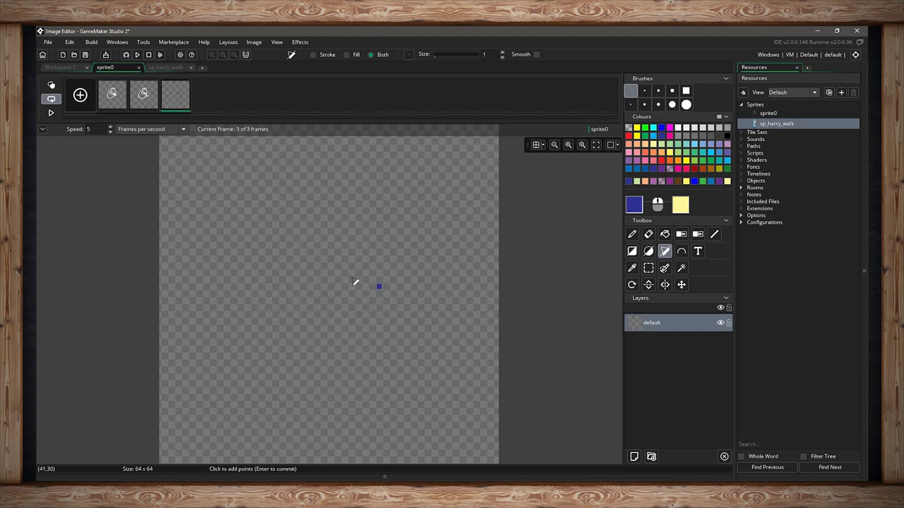
Step: Draw a large yellow triangle outlined in dark blue with the polygon tool, add a fourth corner above it, and undo the whole shape
click(253, 392)
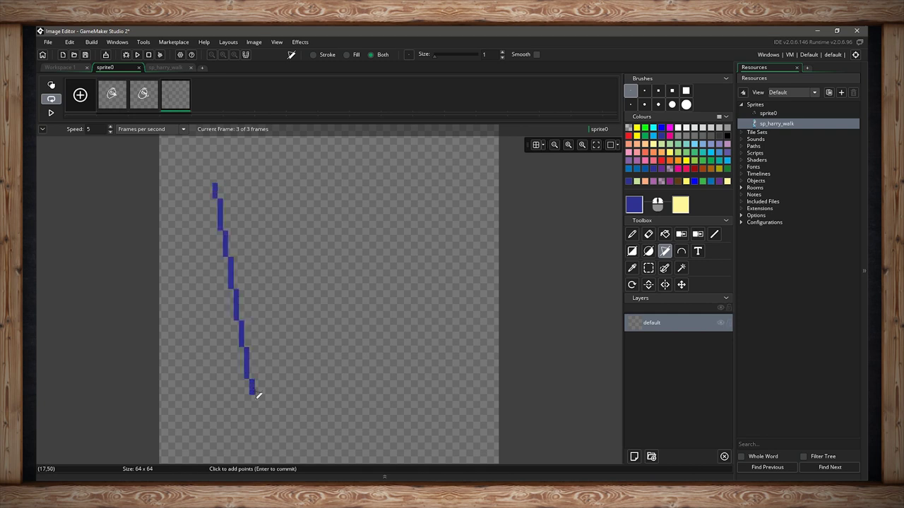
click(444, 245)
key(Return)
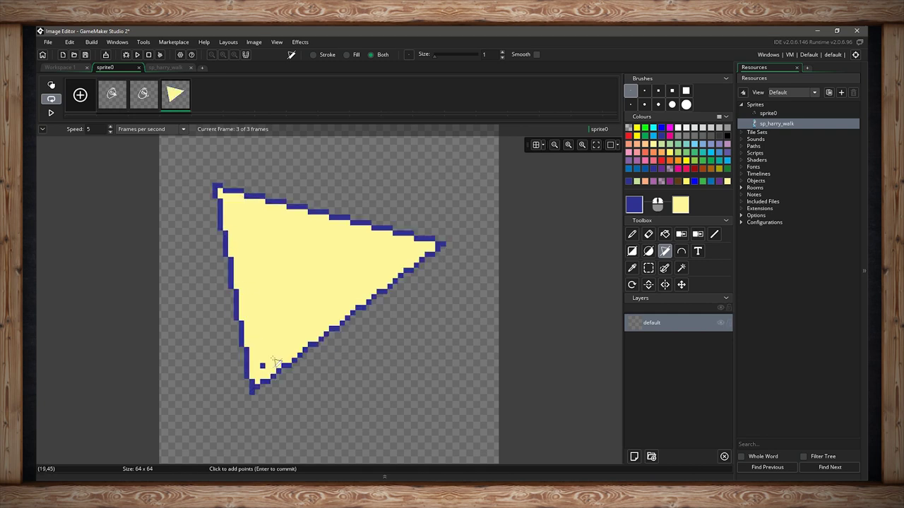
click(332, 170)
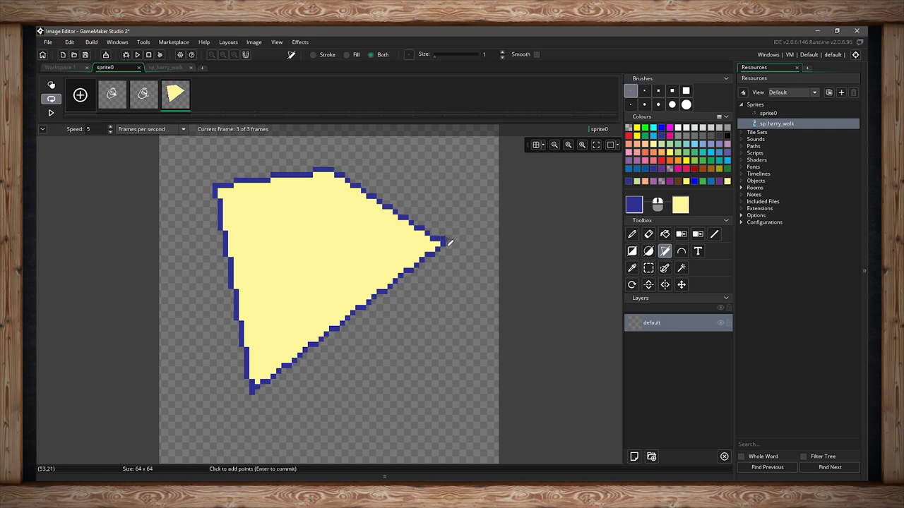
key(ctrl+z)
key(ctrl+z)
key(ctrl+z)
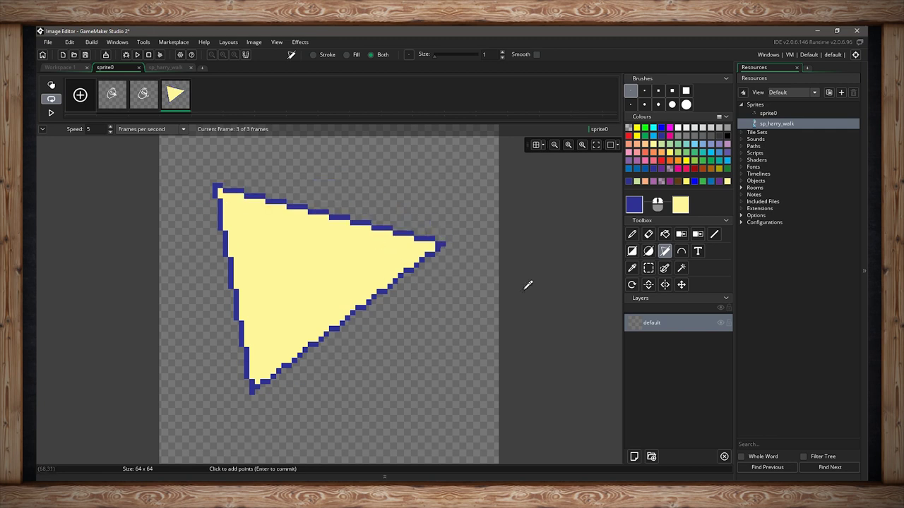
key(ctrl+z)
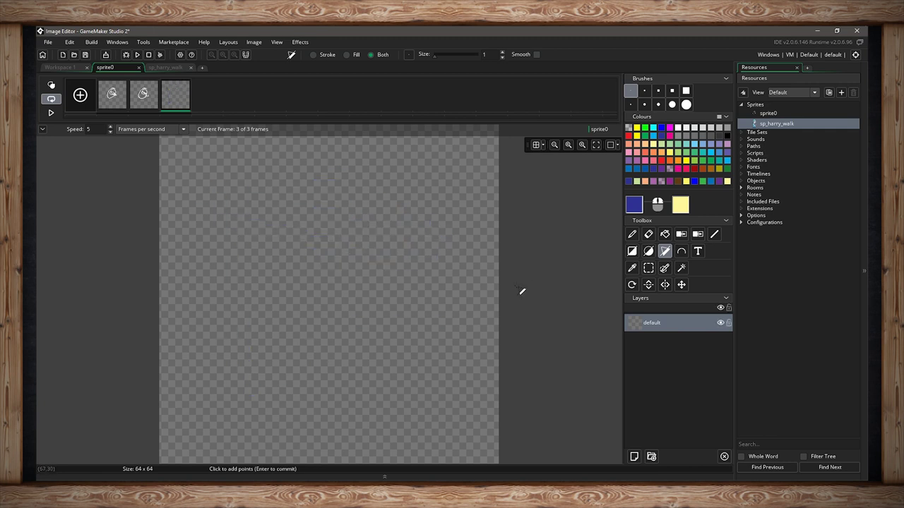
Step: With the rectangle tool set to Fill, draw dark blue rectangles outward from their centre, and undo them
click(632, 251)
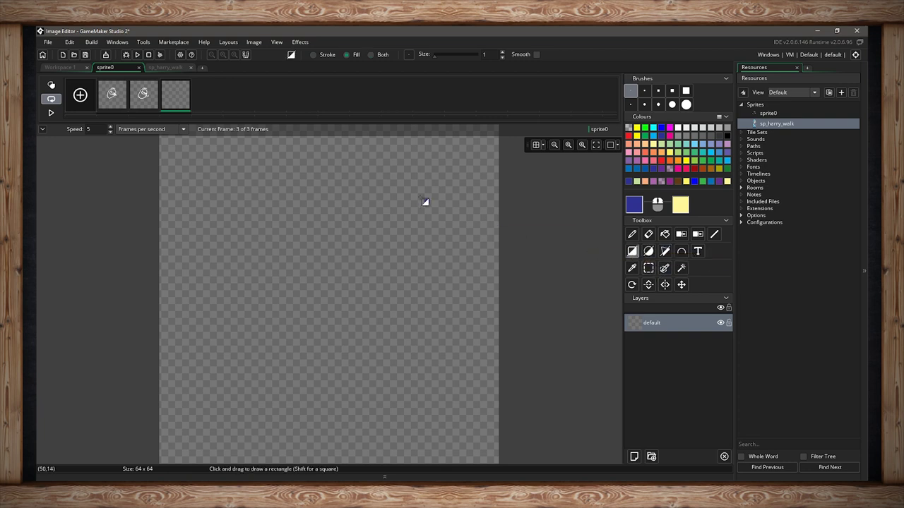
drag(239, 157, 402, 269)
drag(309, 204, 374, 233)
drag(374, 234, 377, 240)
drag(331, 265, 389, 215)
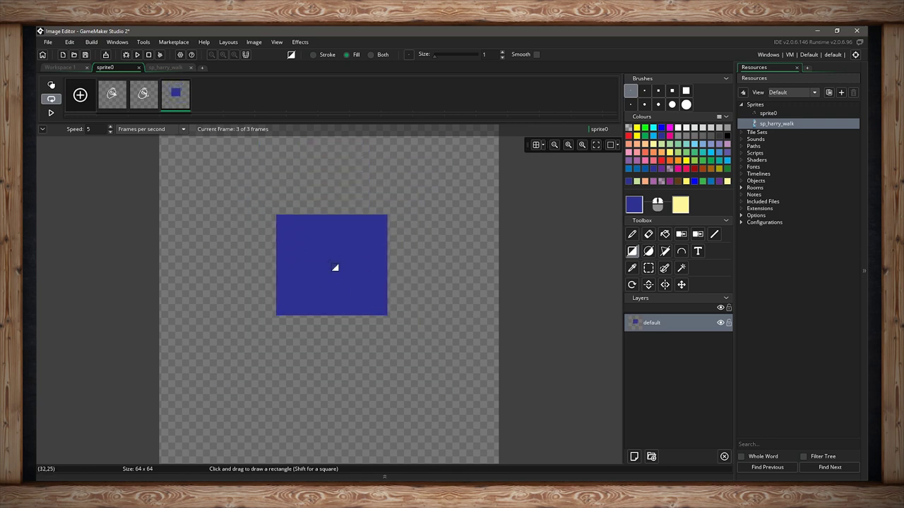
key(ctrl+z)
drag(276, 187, 398, 337)
key(ctrl+z)
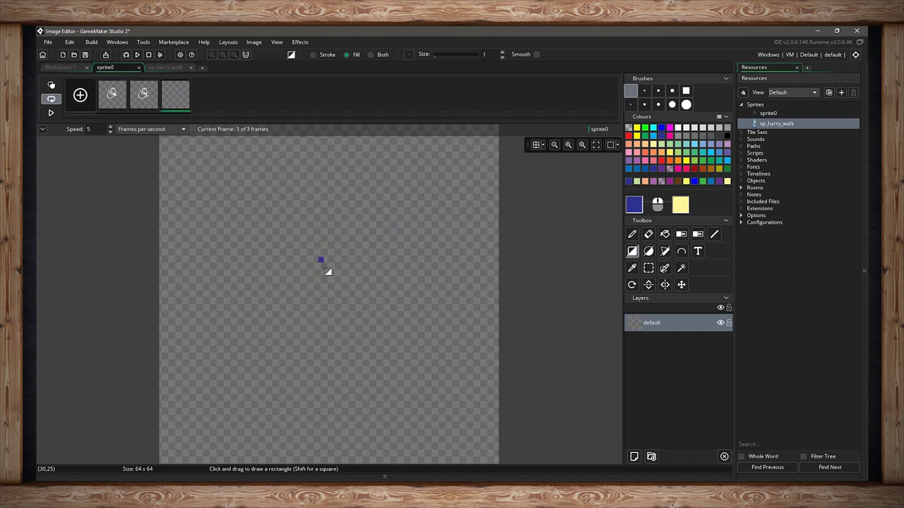
Step: Draw a large filled dark blue square outward from its centre and undo it, and do the same with a wide rectangle
drag(347, 288, 375, 290)
shift+drag(340, 285, 437, 212)
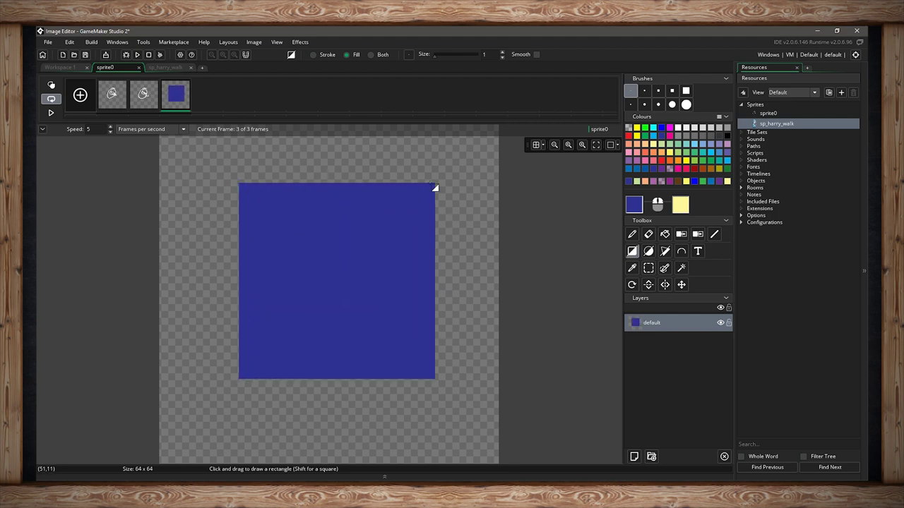
key(ctrl+z)
drag(283, 248, 505, 314)
key(ctrl+z)
Step: Draw a dark blue circle outline outward from its centre with the ellipse tool, and a filled dark blue rectangle over its lower part
click(649, 251)
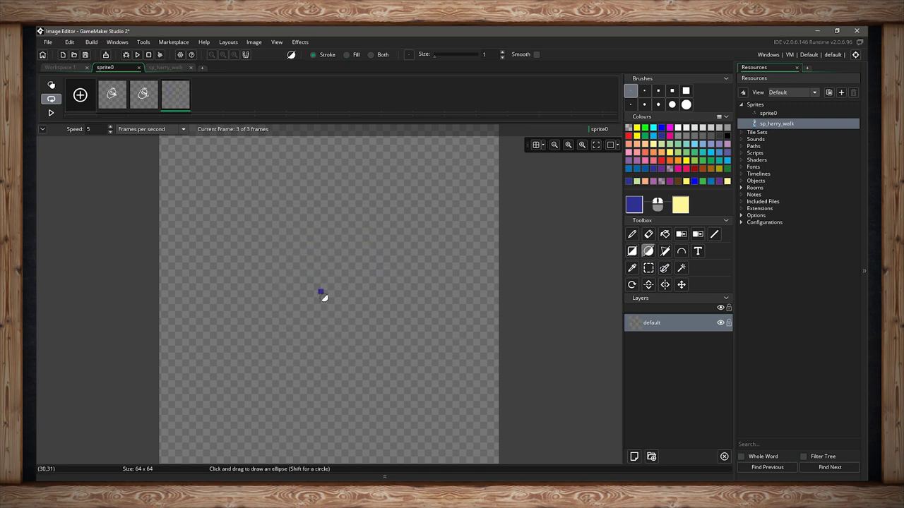
drag(318, 294, 408, 215)
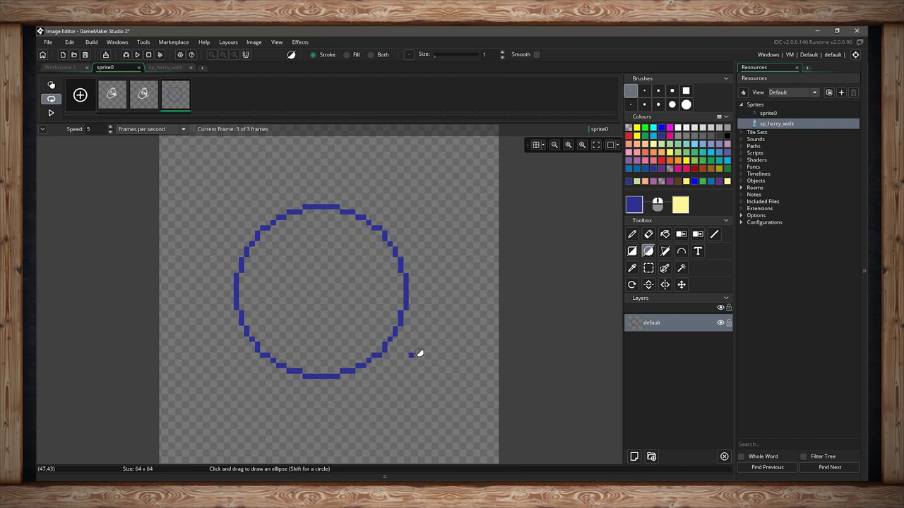
click(632, 250)
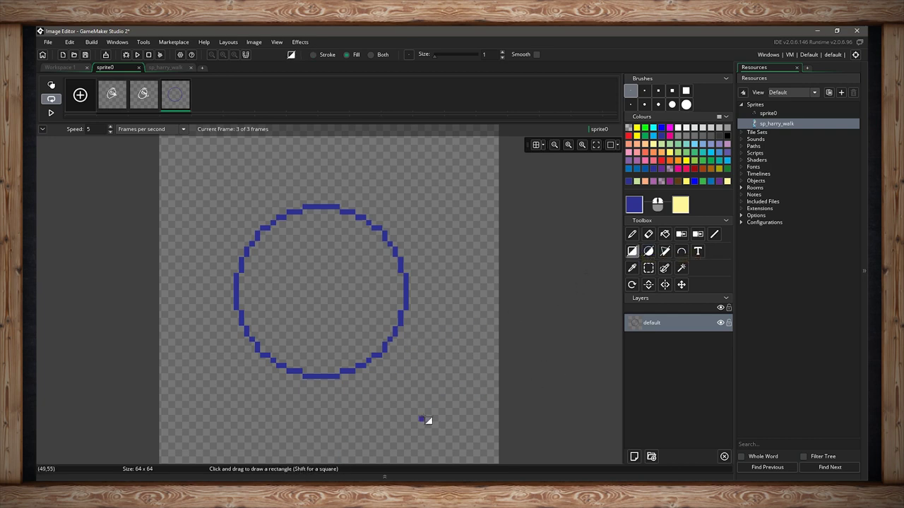
mouse_move(293, 394)
mouse_down()
mouse_move(403, 373)
mouse_move(444, 295)
mouse_up()
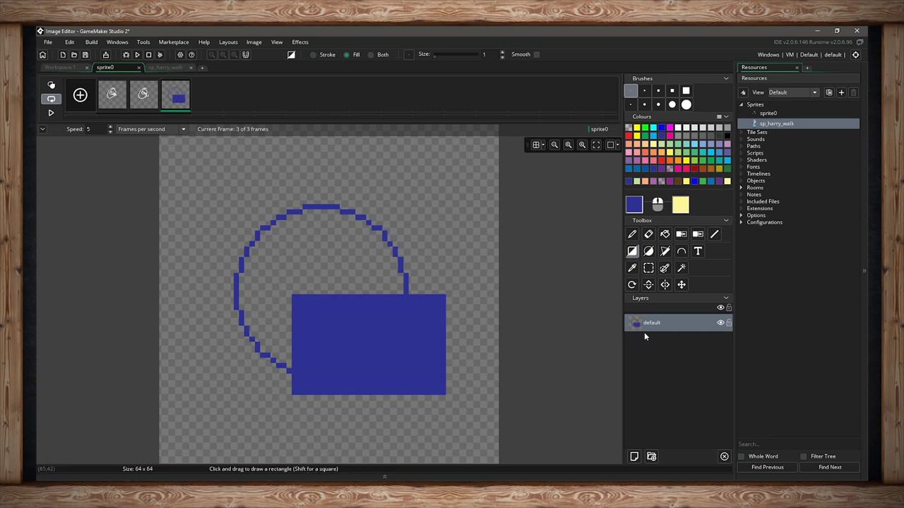
Step: Draw a filled dark blue polygon with the polygon tool, placing corners around and over the circle's left side and lower edge
click(665, 250)
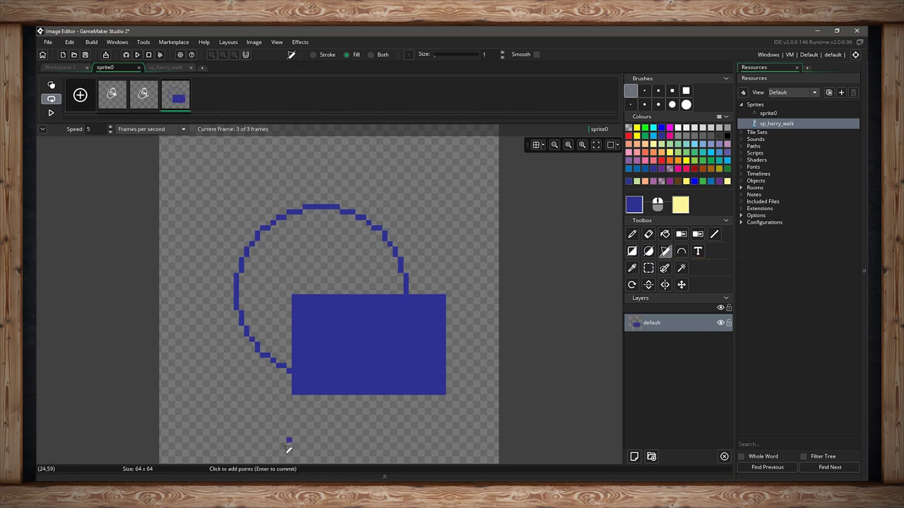
click(233, 391)
click(192, 296)
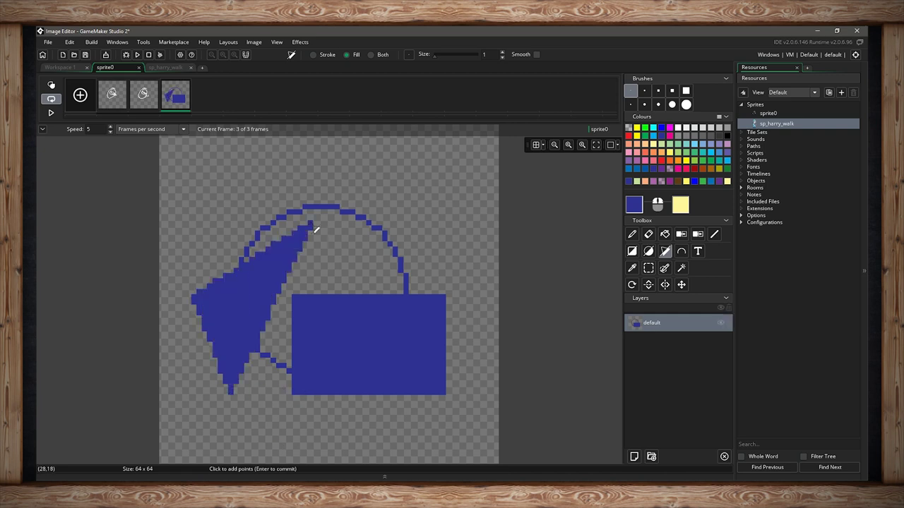
click(353, 409)
click(245, 439)
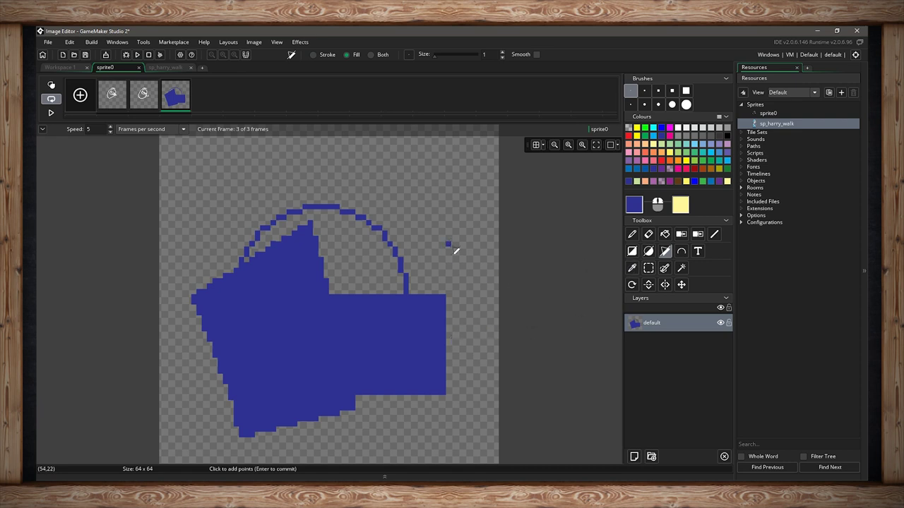
Step: Select the drawn shapes and delete them, clearing everything from the third frame
key(s)
drag(191, 190, 498, 401)
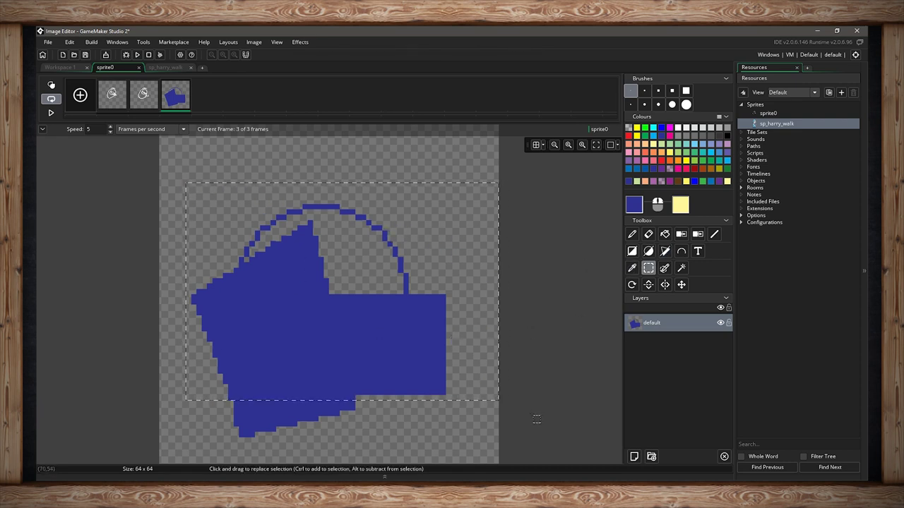
key(Delete)
key(ctrl+a)
key(Delete)
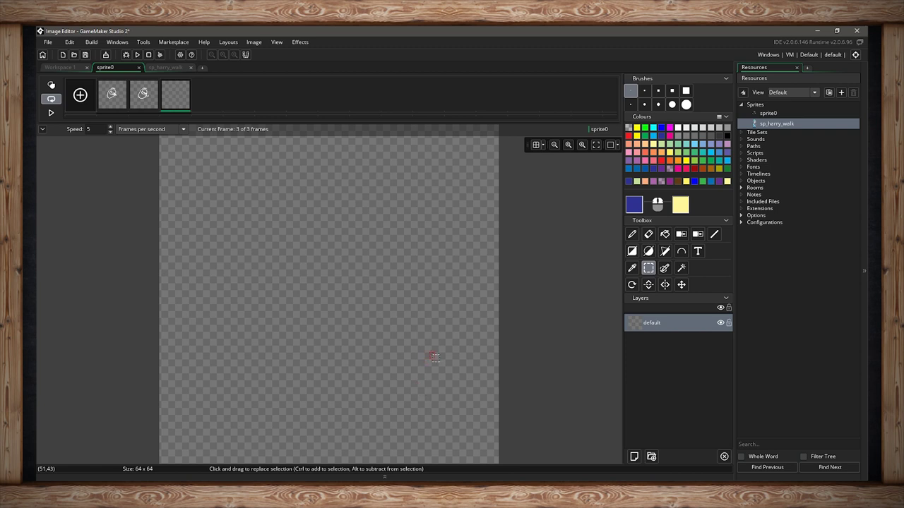
Step: With the arc tool, draw a dark blue S-shaped curve through four points, pulling out a control handle at each point
click(680, 251)
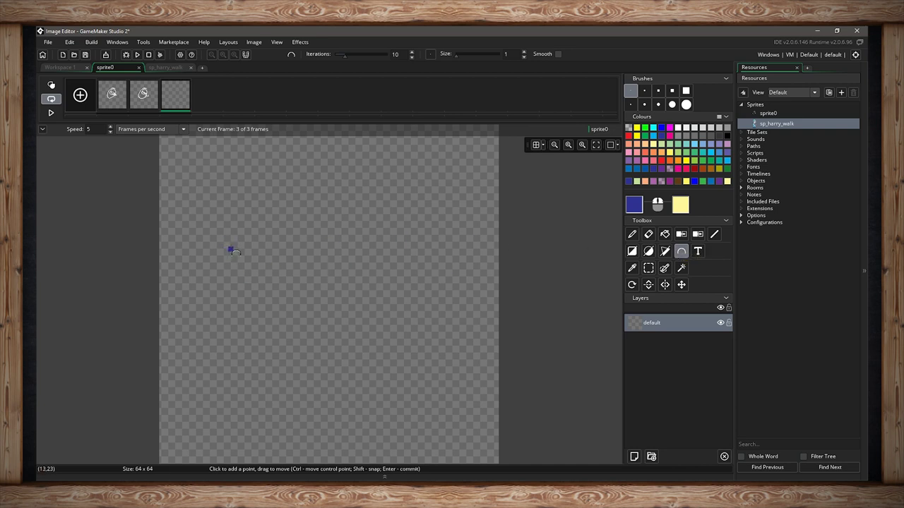
click(237, 247)
drag(236, 245, 279, 212)
drag(321, 310, 187, 377)
drag(312, 405, 460, 344)
drag(464, 266, 513, 296)
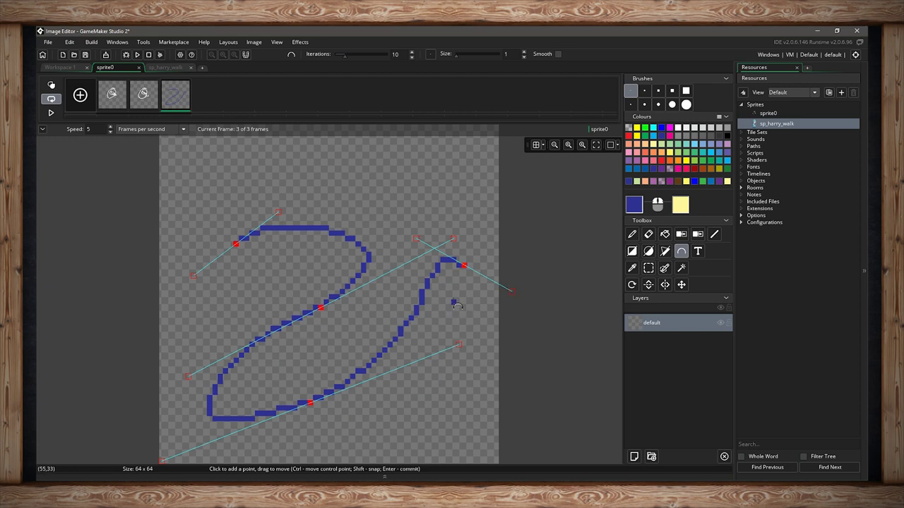
Step: Undo the curve's added points and handles back towards its first point
key(ctrl+z)
key(ctrl+z)
key(ctrl+z)
key(ctrl+z)
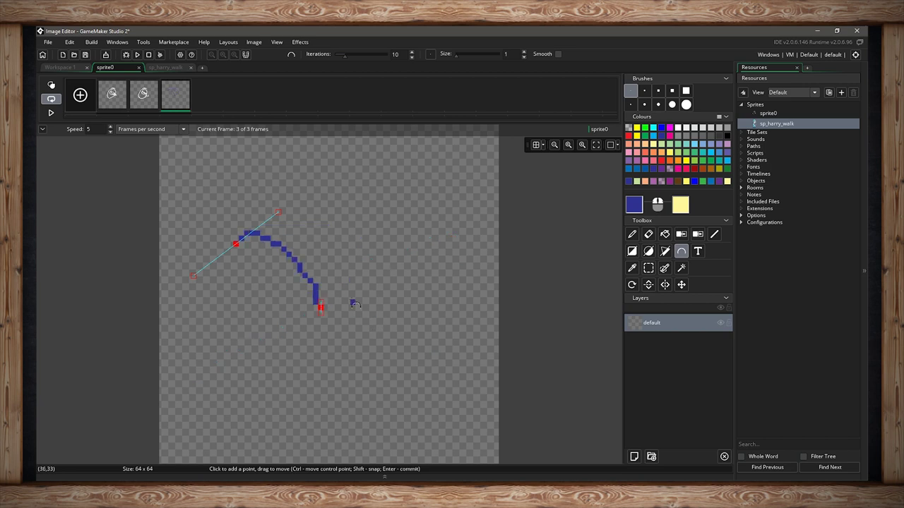
Step: Extend the curve with four new points and long control handles, commit it, and delete the result from the frame
mouse_move(299, 216)
mouse_down()
mouse_move(367, 262)
mouse_move(336, 334)
mouse_up()
mouse_move(257, 344)
mouse_down()
mouse_move(384, 313)
mouse_move(385, 275)
mouse_up()
mouse_move(389, 202)
mouse_down()
mouse_move(444, 280)
mouse_move(441, 362)
mouse_up()
drag(373, 387, 457, 338)
key(Return)
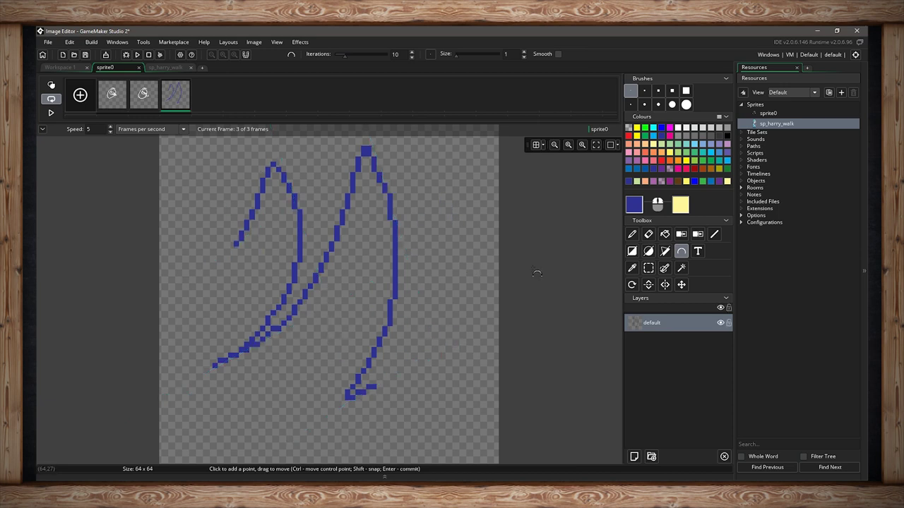
key(Delete)
Step: Activate the Text tool and set its font to Aero
click(698, 251)
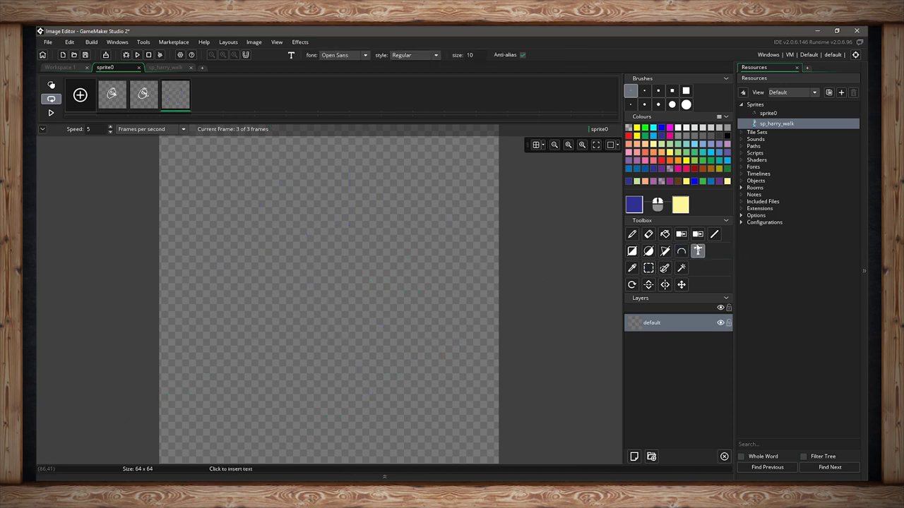
click(681, 251)
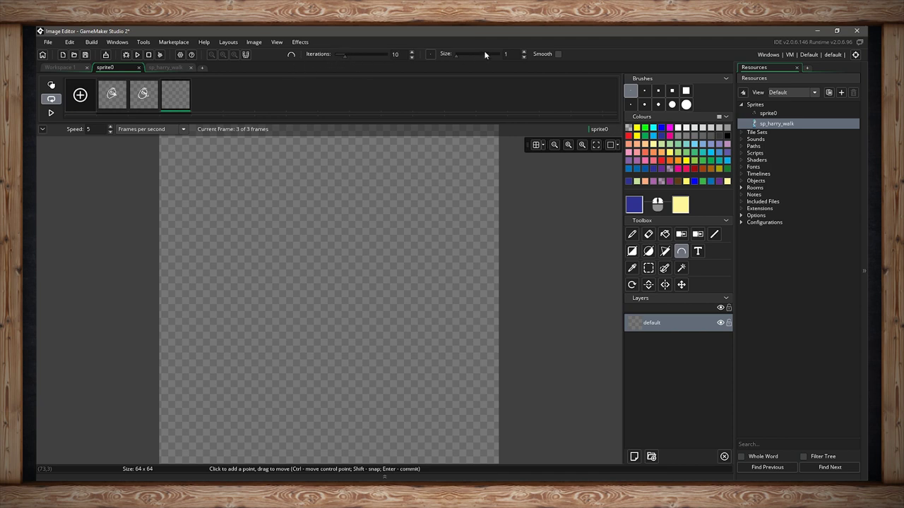
click(697, 251)
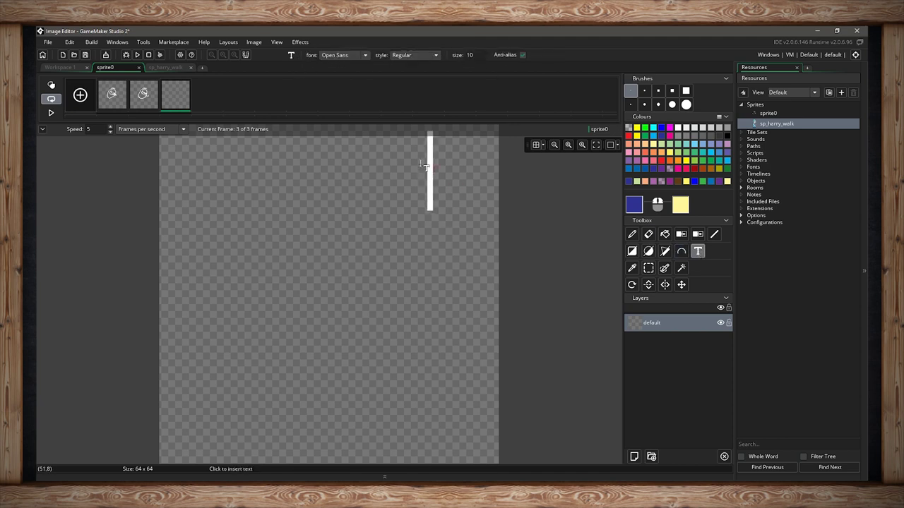
click(365, 55)
scroll(365, 102, down, 3)
scroll(369, 64, up, 10)
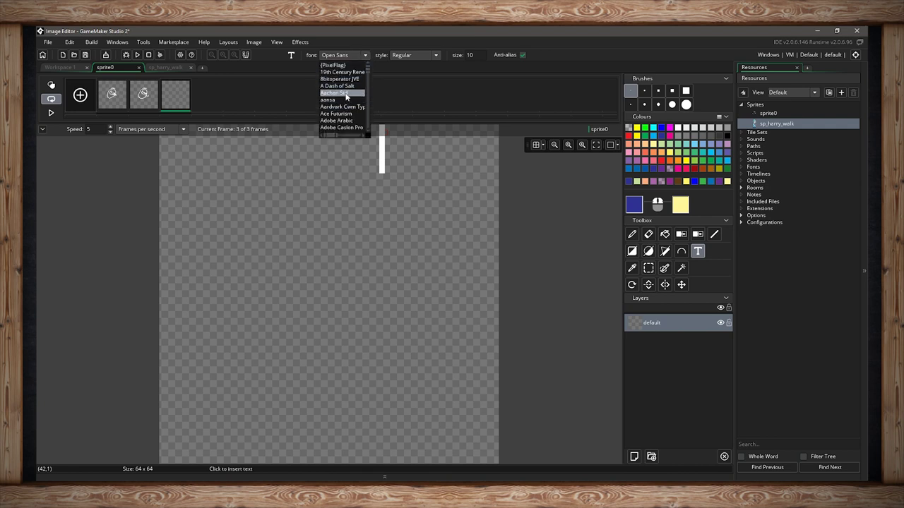
scroll(348, 117, down, 1)
scroll(347, 113, down, 5)
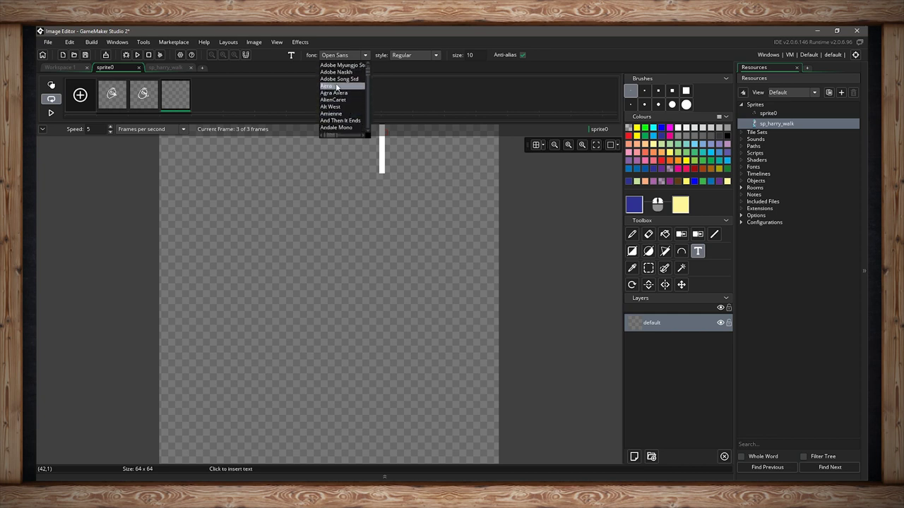
click(343, 87)
Step: Insert the text "ddd" in dark blue with the Regular style at size 10, and turn its anti-aliasing off
click(436, 55)
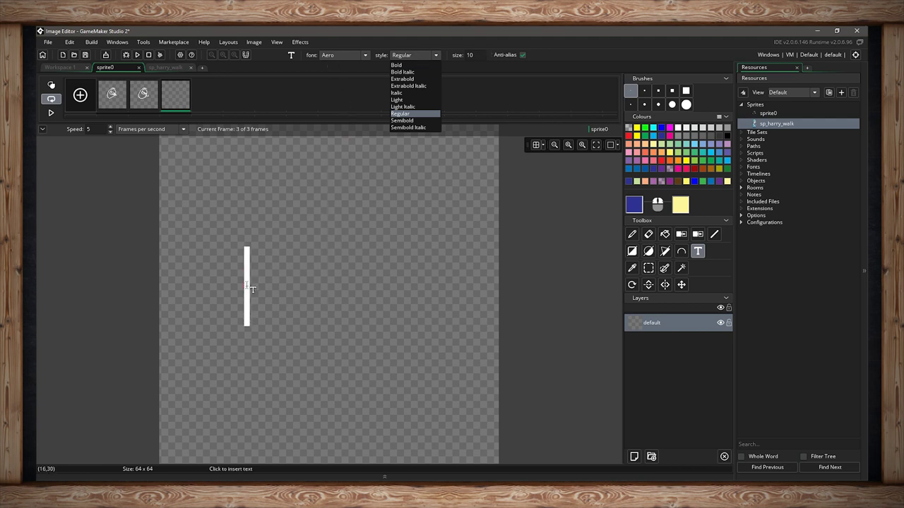
click(249, 289)
text(ddd)
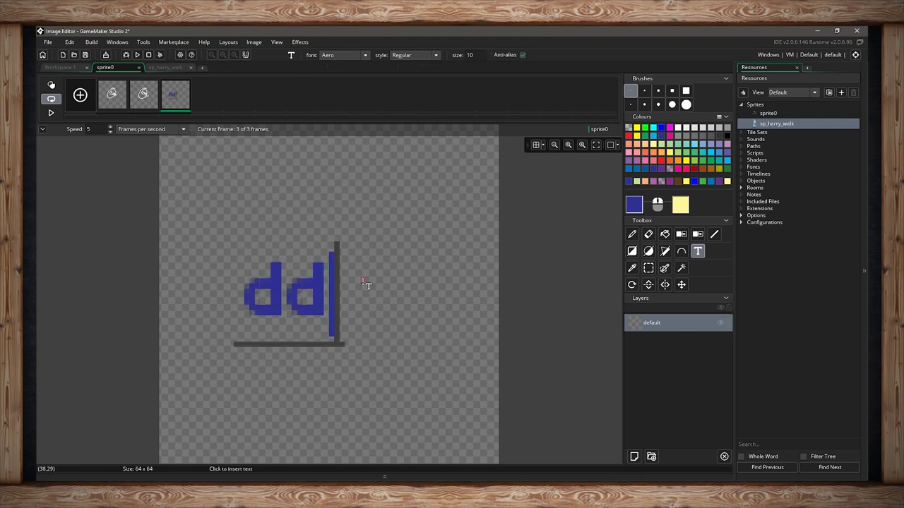
click(522, 55)
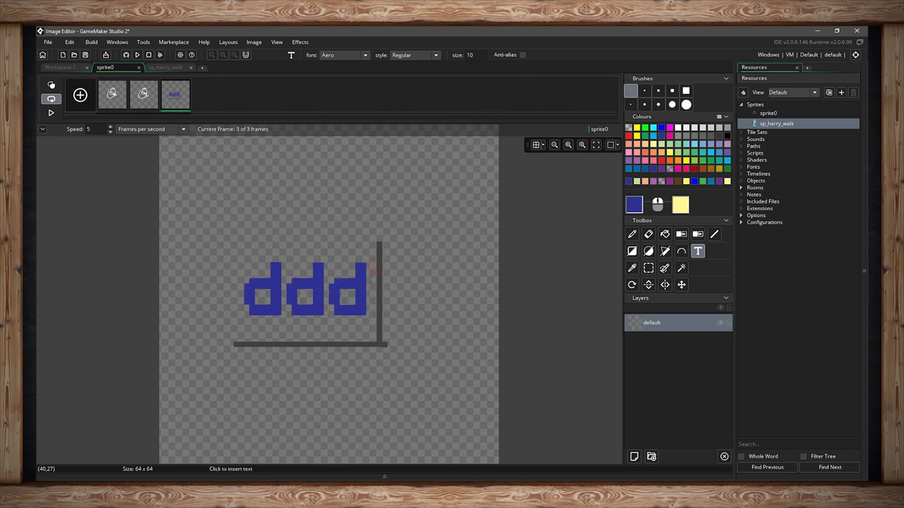
Step: Insert the text "aa" above "ddd" and toggle its anti-aliasing on and off
click(262, 187)
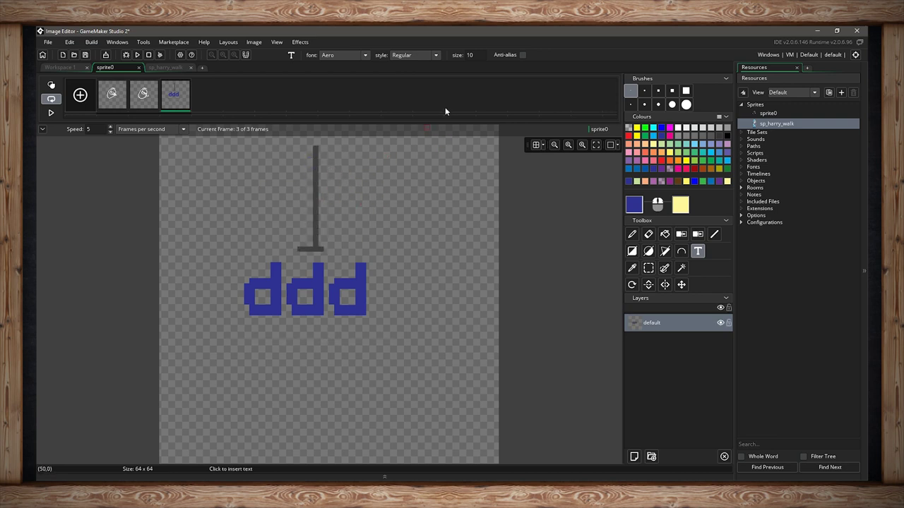
text(aa)
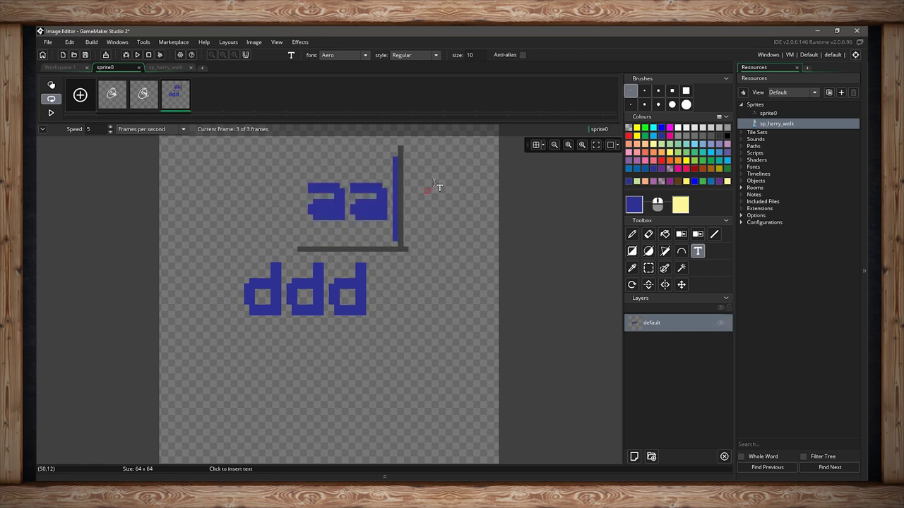
click(522, 56)
click(522, 56)
click(522, 55)
Step: Switch to the arc tool without committing the "aa" text, and clear the remaining text from the frame
key(n)
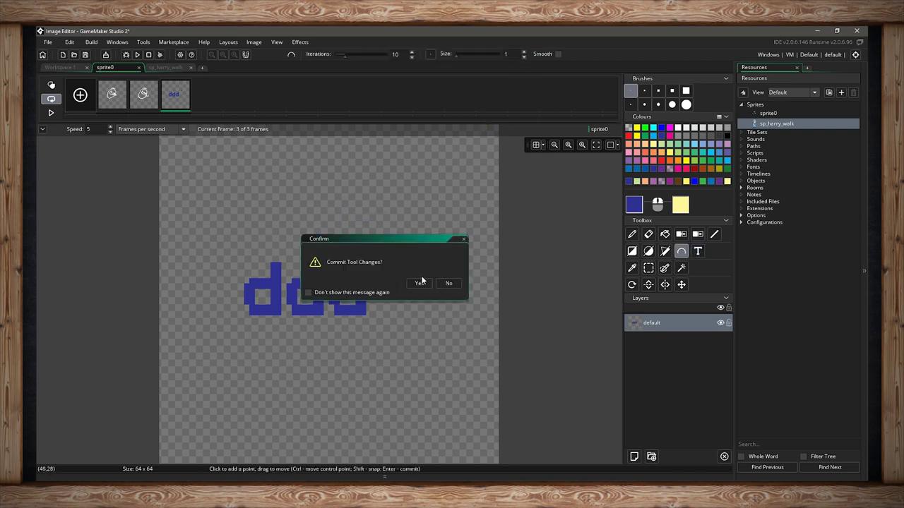
click(457, 285)
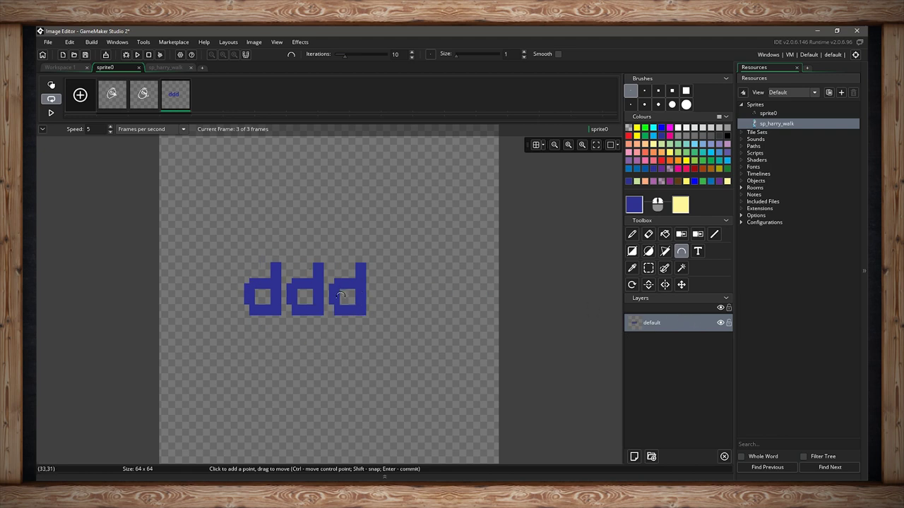
key(ctrl+a)
key(Delete)
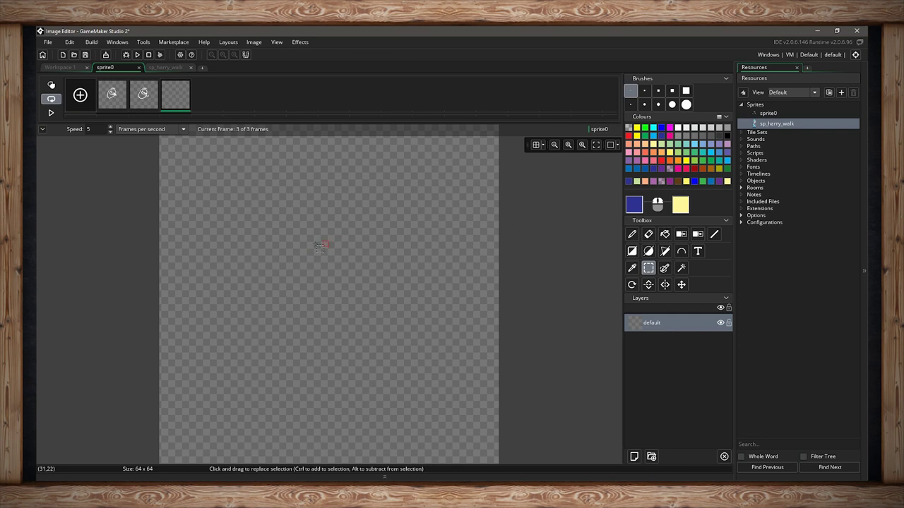
Step: Insert the text "aaaa" in the pale yellow secondary colour using the Open Sans font
click(697, 251)
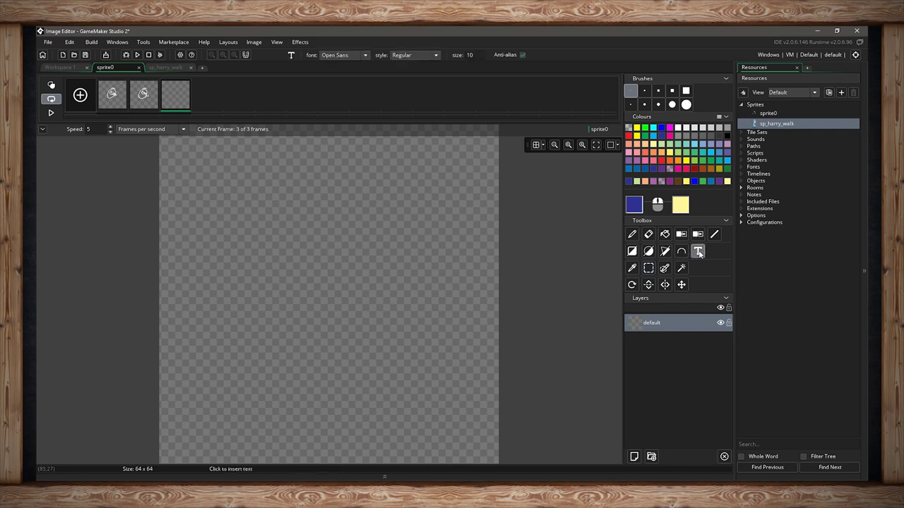
right_click(272, 252)
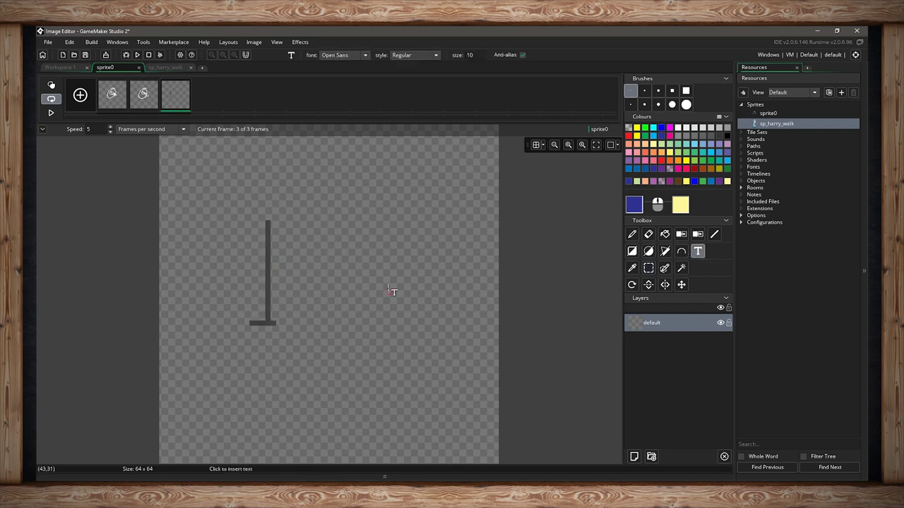
text(aaaa)
click(326, 403)
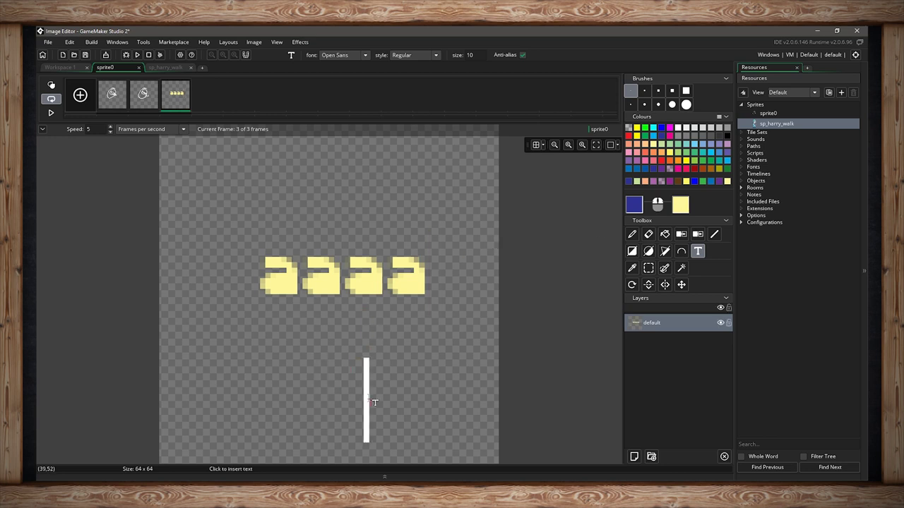
Step: Insert the text "sss" in the dark blue primary colour below and to the right of "aaaa"
key(s)
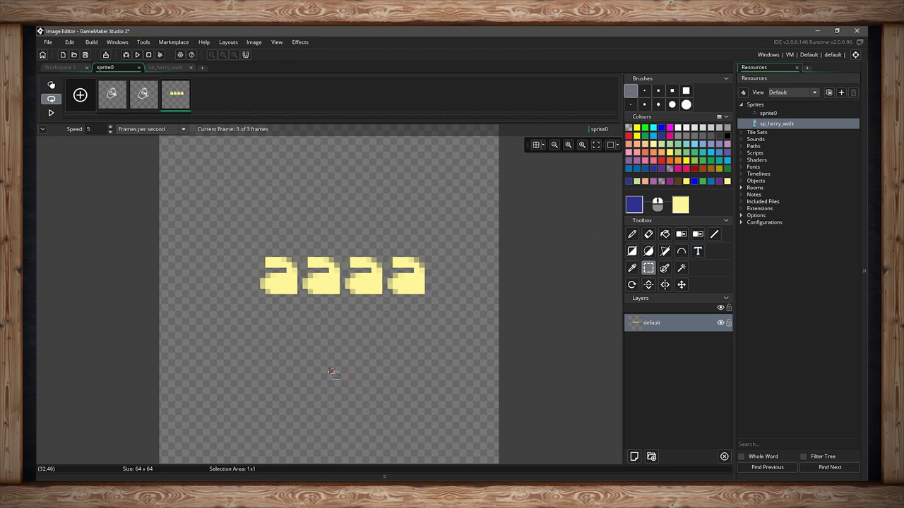
key(t)
click(362, 291)
text(sss)
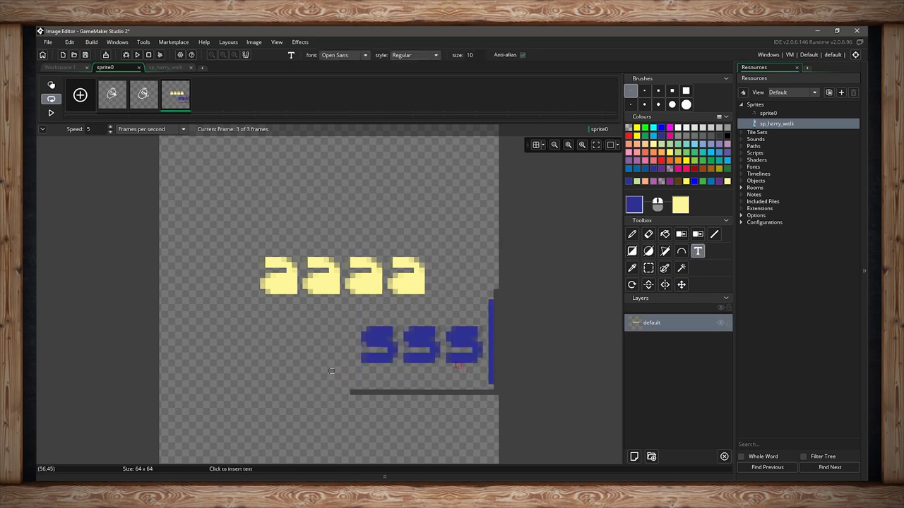
Step: Erase the letters "sss" and undo the yellow "aaaa" text
key(BackSpace)
key(BackSpace)
key(BackSpace)
key(ctrl+z)
Step: With the pencil, scribble an orange shape, a pale yellow one beside it and a blue one below them
key(d)
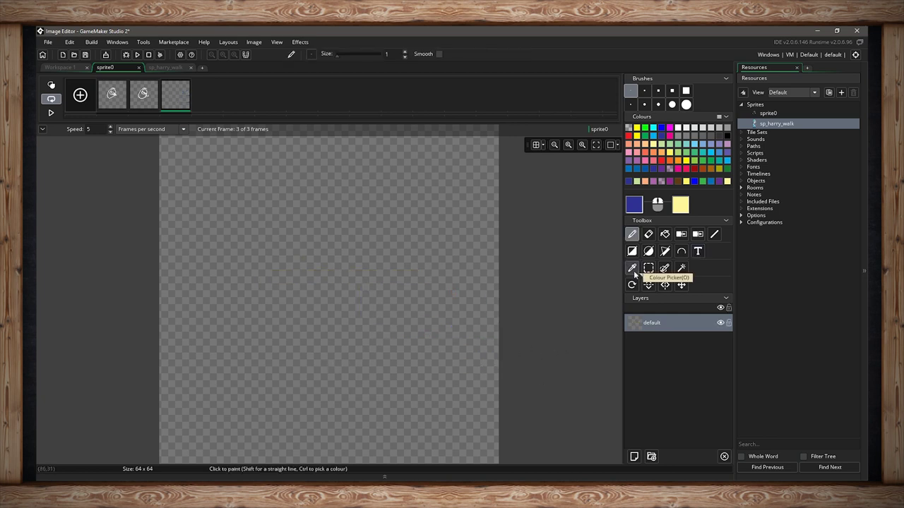
click(651, 160)
mouse_move(355, 207)
mouse_down()
mouse_move(296, 211)
mouse_move(279, 272)
mouse_move(350, 281)
mouse_up()
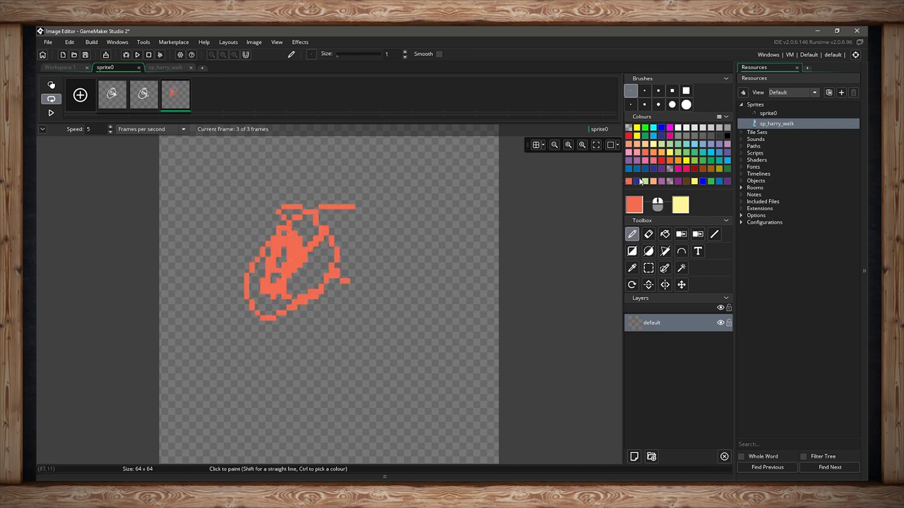
click(640, 182)
mouse_move(414, 247)
right_down()
mouse_move(424, 251)
mouse_move(413, 305)
right_up()
mouse_move(325, 361)
mouse_down()
mouse_move(323, 369)
mouse_move(355, 361)
mouse_move(346, 375)
mouse_move(362, 378)
mouse_up()
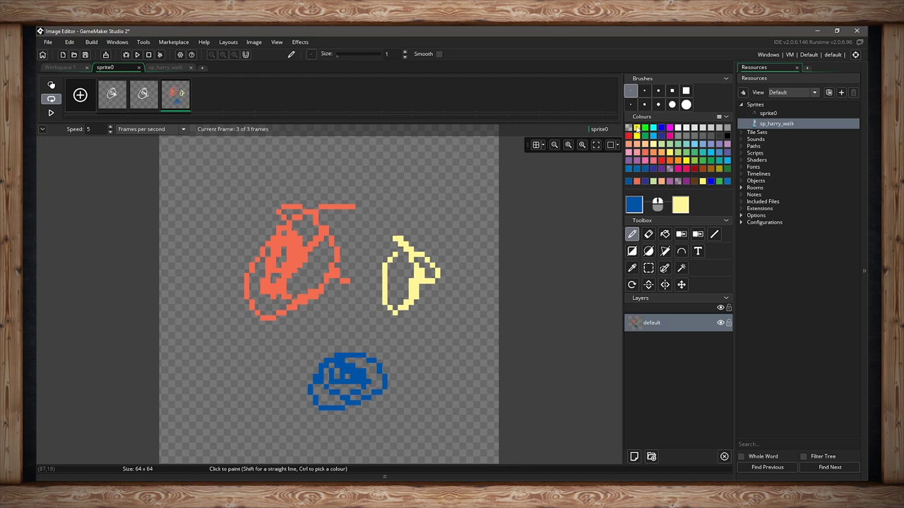
Step: Set the drawing colours to yellow and white, then replace them with the pale yellow and orange scribble colours using the Colour Picker
click(637, 128)
right_click(678, 129)
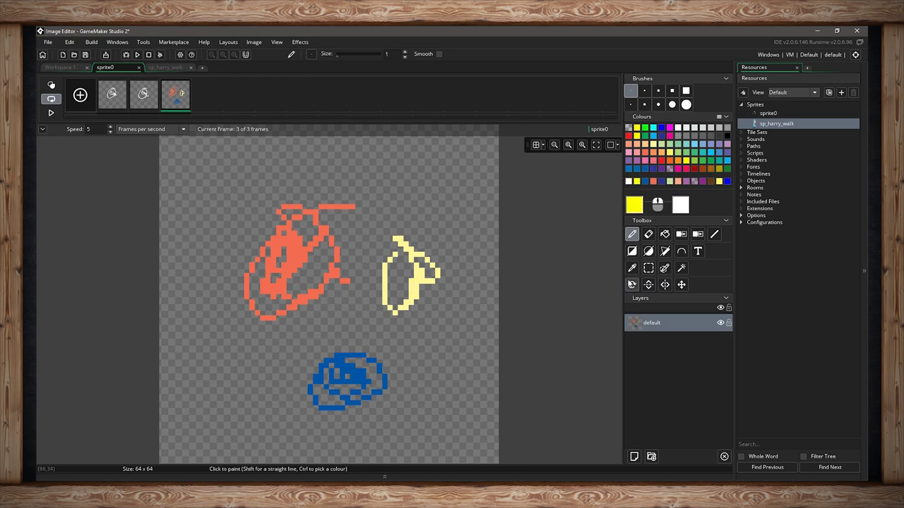
click(632, 268)
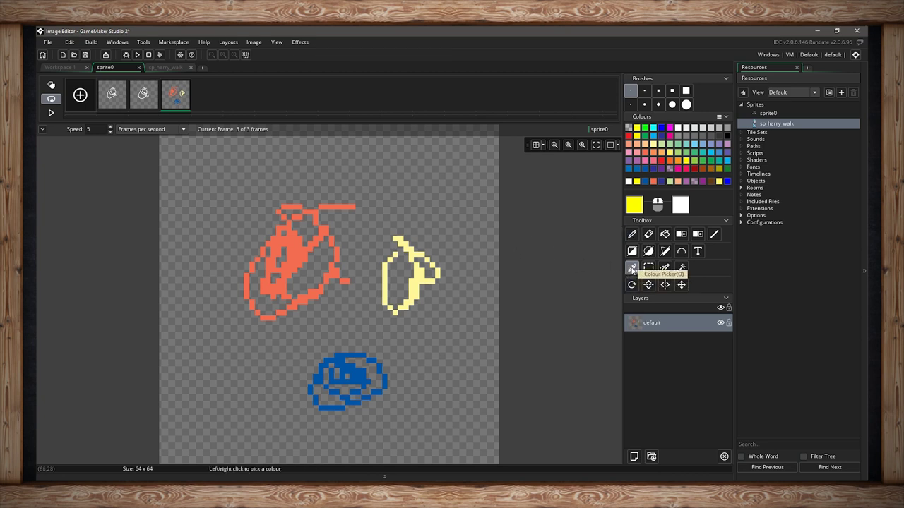
click(416, 280)
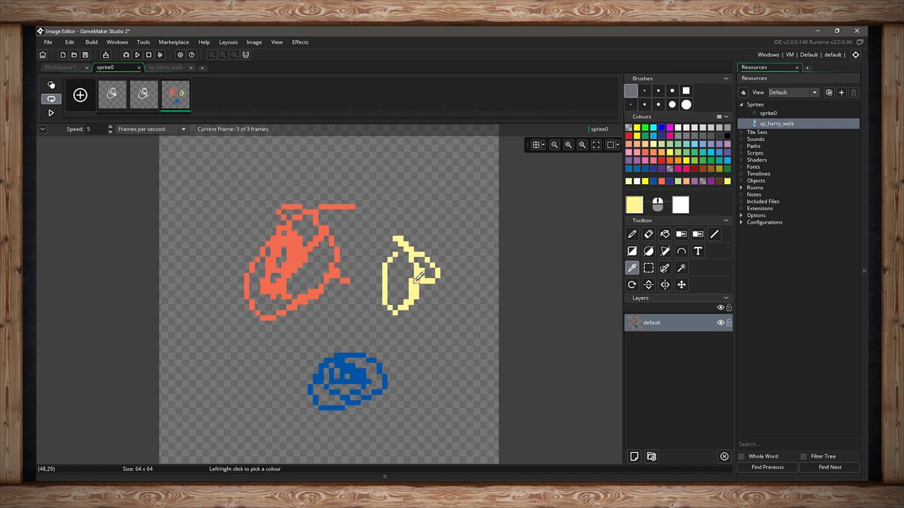
right_click(336, 263)
Step: Enclose the orange scribble in a rectangular selection and move it up and to the left on the canvas
click(648, 269)
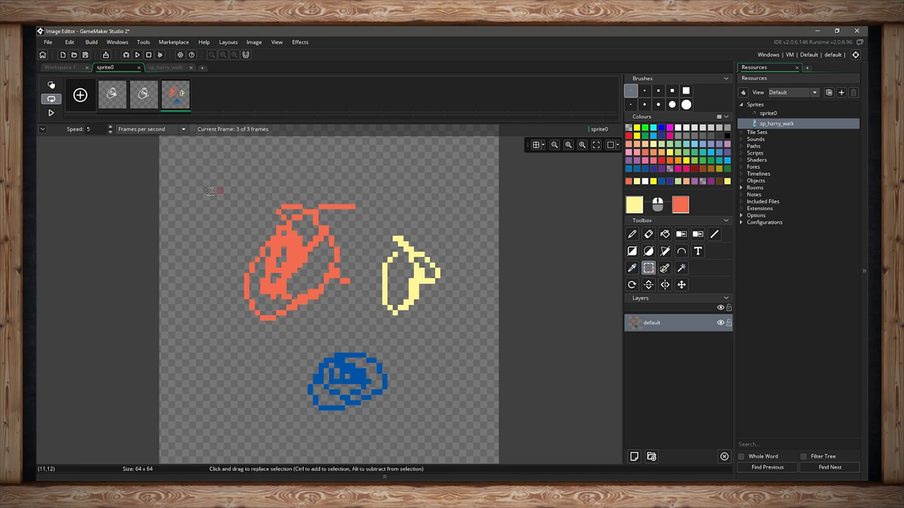
mouse_move(201, 177)
mouse_down()
mouse_move(233, 218)
mouse_move(325, 282)
mouse_move(374, 272)
mouse_move(371, 331)
mouse_up()
mouse_move(326, 273)
mouse_down()
mouse_move(307, 261)
mouse_move(293, 226)
mouse_up()
Step: Undo the recent moves of the selected orange scribble
key(ctrl+z)
key(ctrl+z)
key(ctrl+z)
key(ctrl+z)
key(ctrl+z)
key(ctrl+z)
key(ctrl+z)
key(ctrl+z)
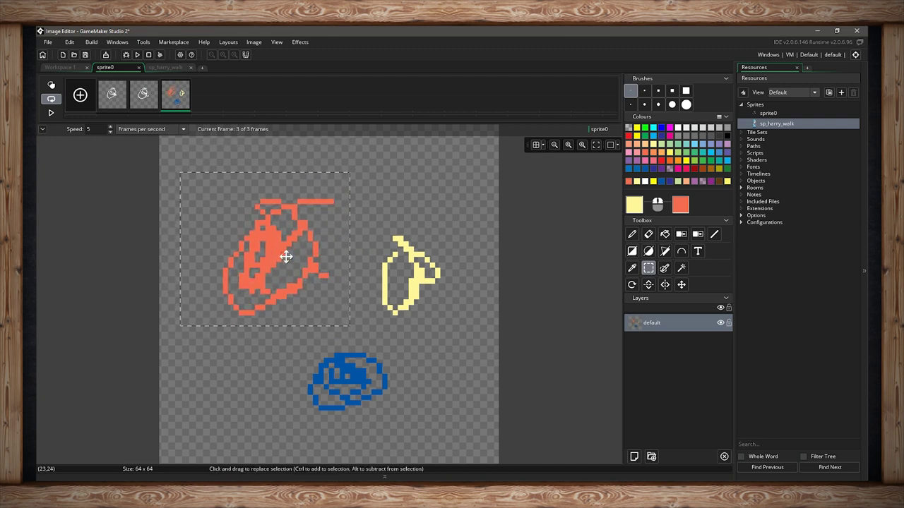
Step: Step through the edit history of the selected orange scribble's moves and clear the rectangular selection
key(ctrl+y)
key(ctrl+y)
key(ctrl+y)
key(ctrl+y)
key(ctrl+y)
key(ctrl+y)
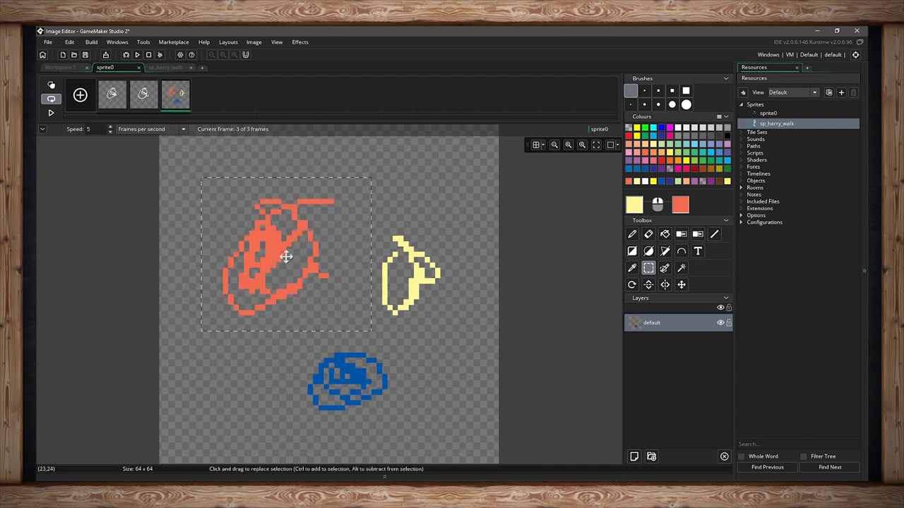
click(287, 258)
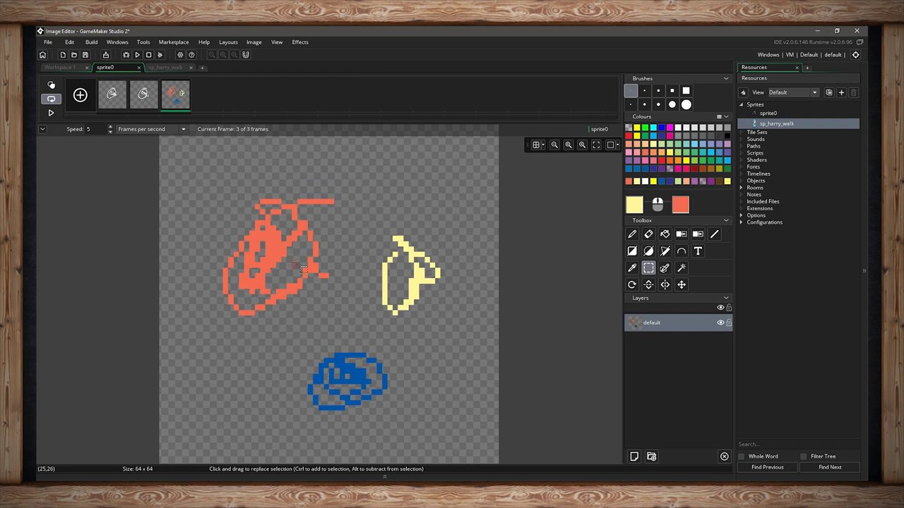
Step: Build a rectangular selection around the orange scribble, extend it over the pale yellow one, cut out its lower corner, and clear it
mouse_move(196, 177)
mouse_down()
mouse_move(227, 247)
mouse_move(331, 247)
mouse_move(333, 330)
mouse_move(377, 343)
mouse_up()
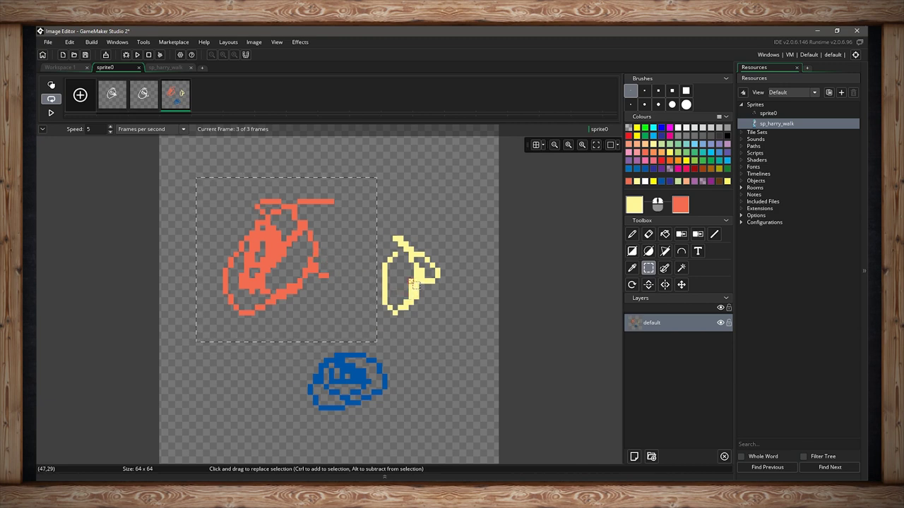
ctrl+drag(363, 237, 451, 305)
ctrl+drag(387, 358, 303, 262)
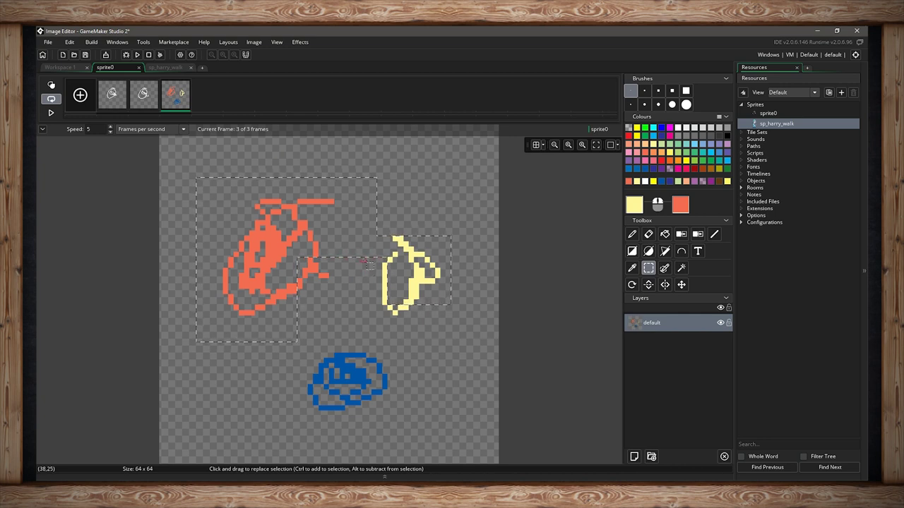
click(323, 290)
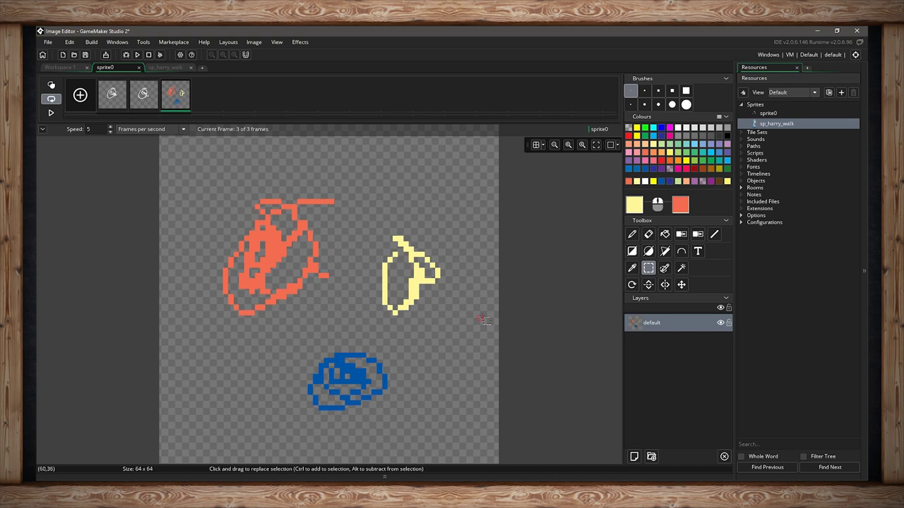
Step: Paint a brush selection over the lower part of the pale yellow scribble, move it below the orange scribble, and undo the move
click(665, 268)
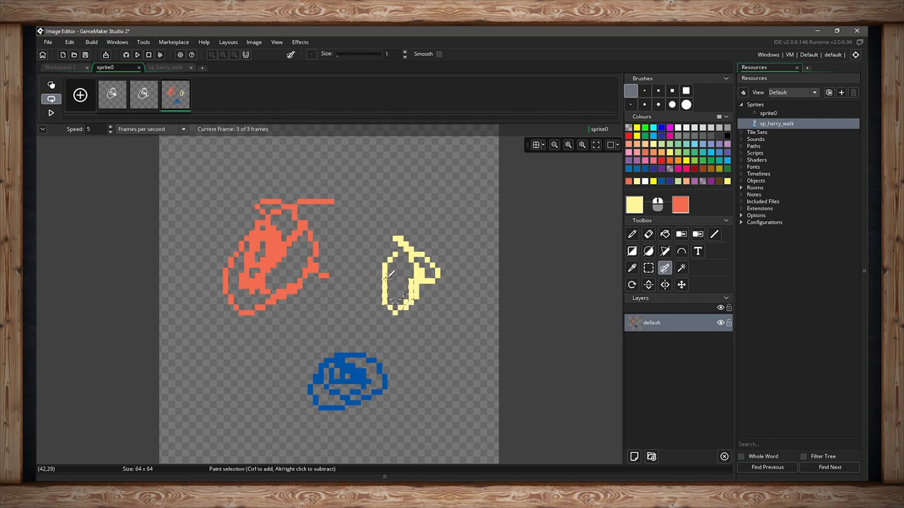
click(346, 300)
drag(357, 302, 361, 311)
click(353, 295)
drag(415, 288, 277, 338)
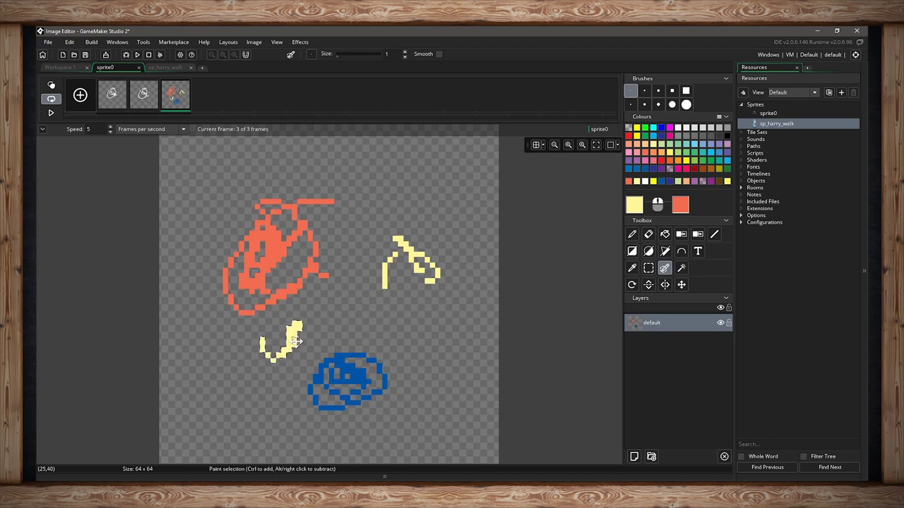
key(ctrl+z)
Step: Make a custom brush from the painted selection, paint several stamps and a broad arc with it, and delete the brush
drag(438, 275, 426, 285)
key(ctrl+b)
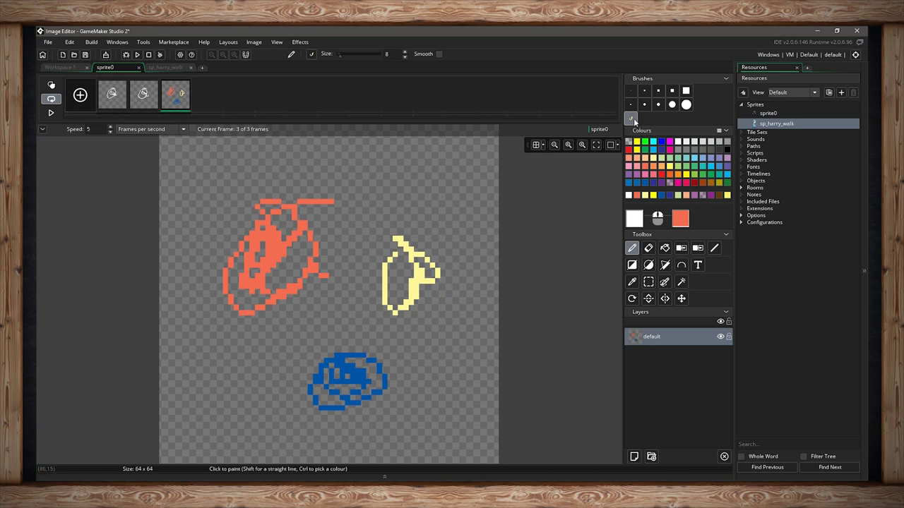
click(408, 198)
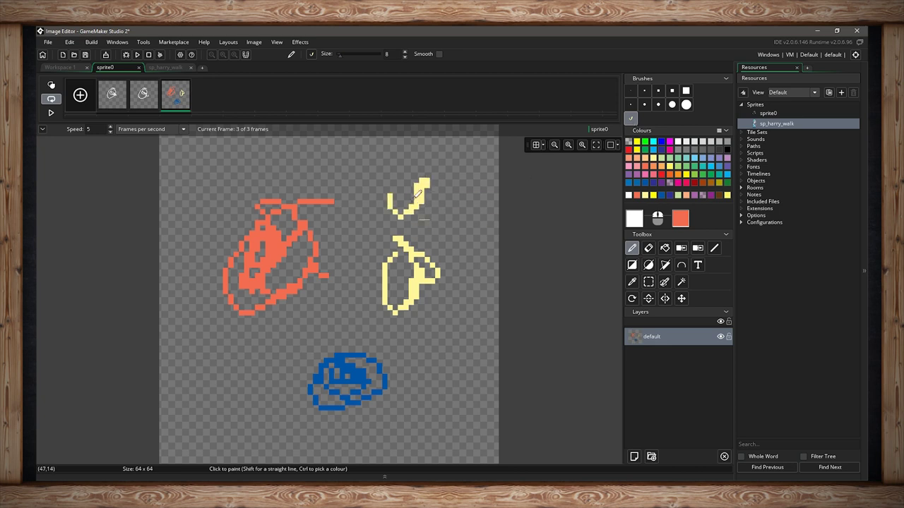
click(319, 319)
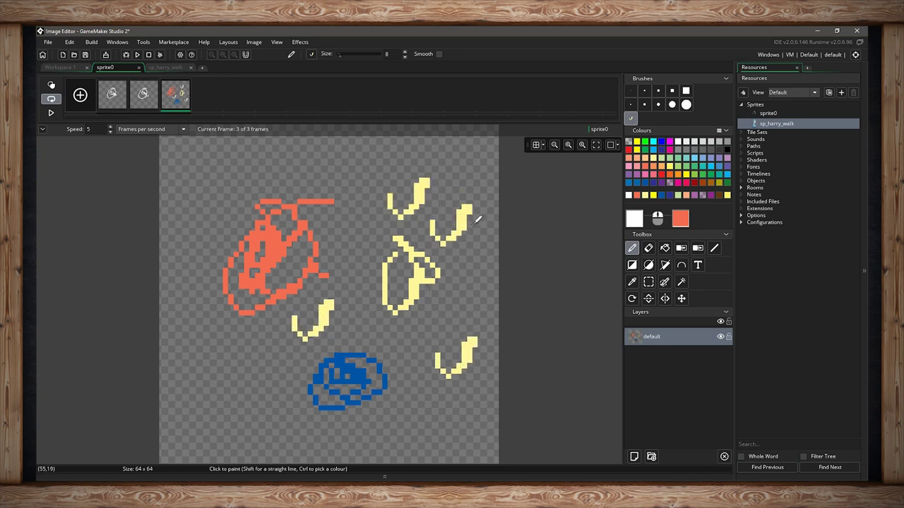
mouse_move(217, 172)
mouse_down()
mouse_move(315, 163)
mouse_move(378, 251)
mouse_move(401, 267)
mouse_move(392, 290)
mouse_up()
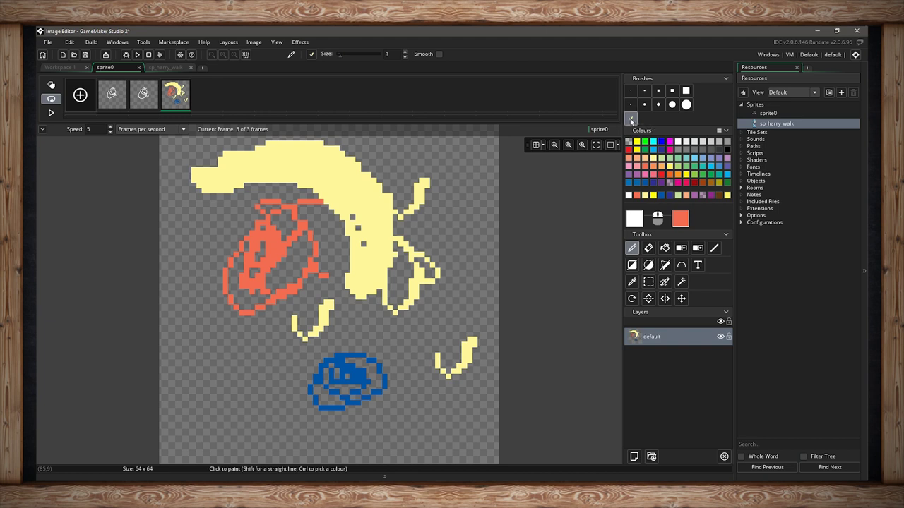
key(Delete)
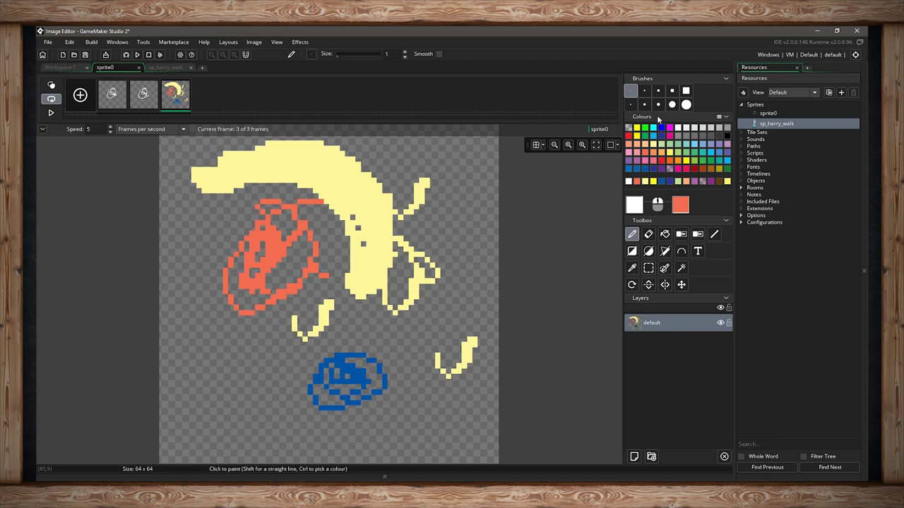
Step: In sp_harry_walk, enclose the character from hat to hips in a rectangular selection and make it a custom brush
click(165, 67)
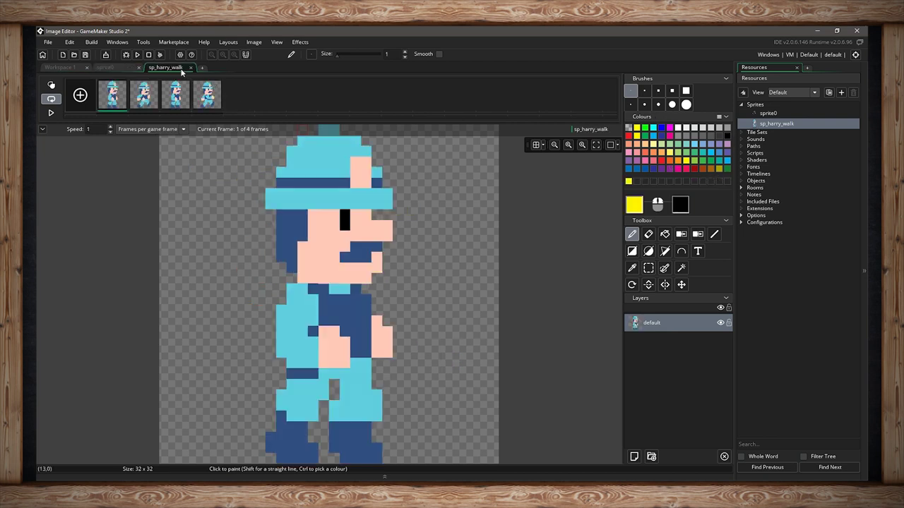
click(648, 268)
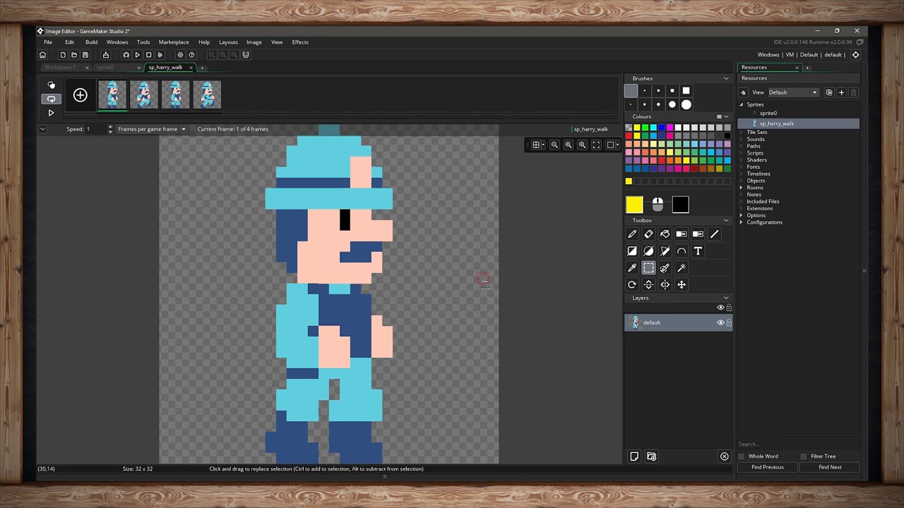
drag(212, 157, 434, 389)
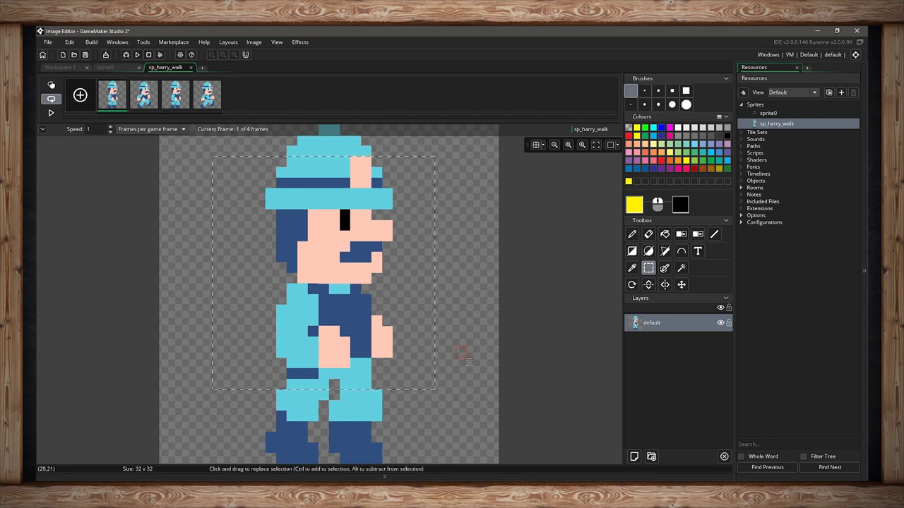
key(ctrl+c)
key(ctrl+v)
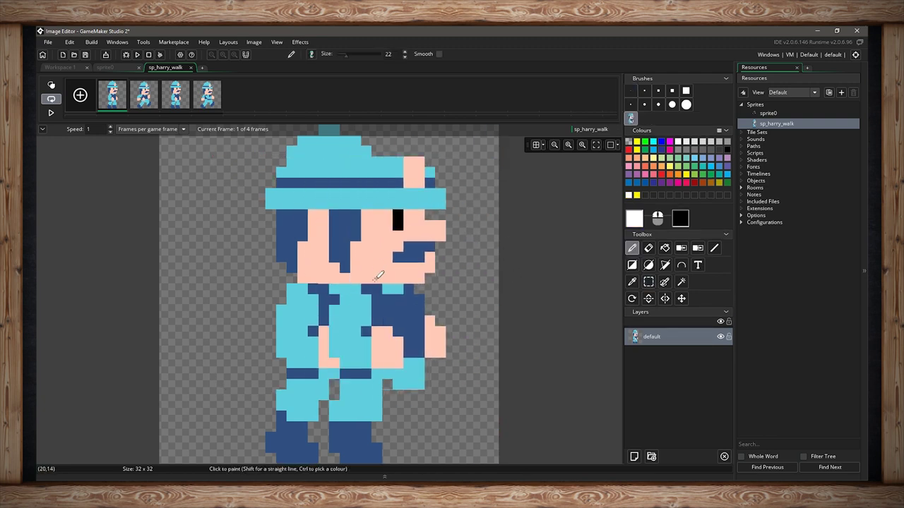
Step: Stamp the character brush over the scribbles in sprite0 and sweep it in a wide arc across the canvas
click(106, 67)
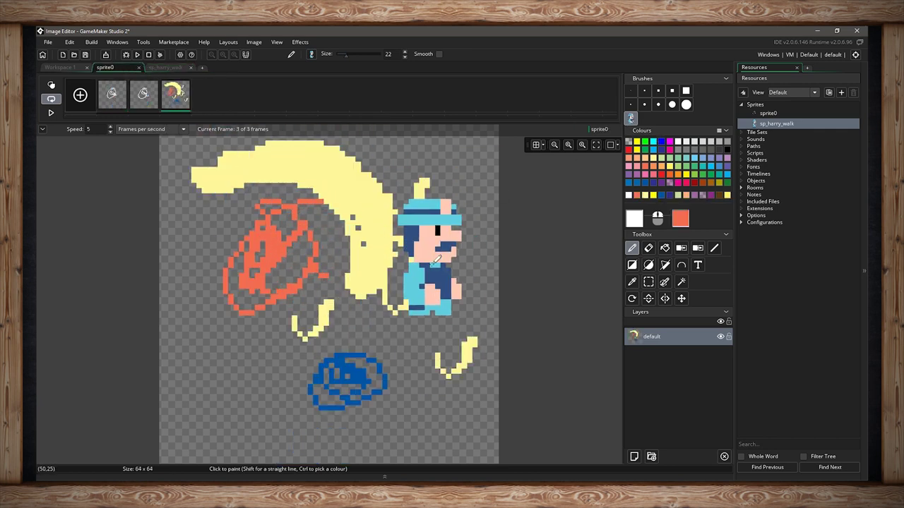
click(430, 254)
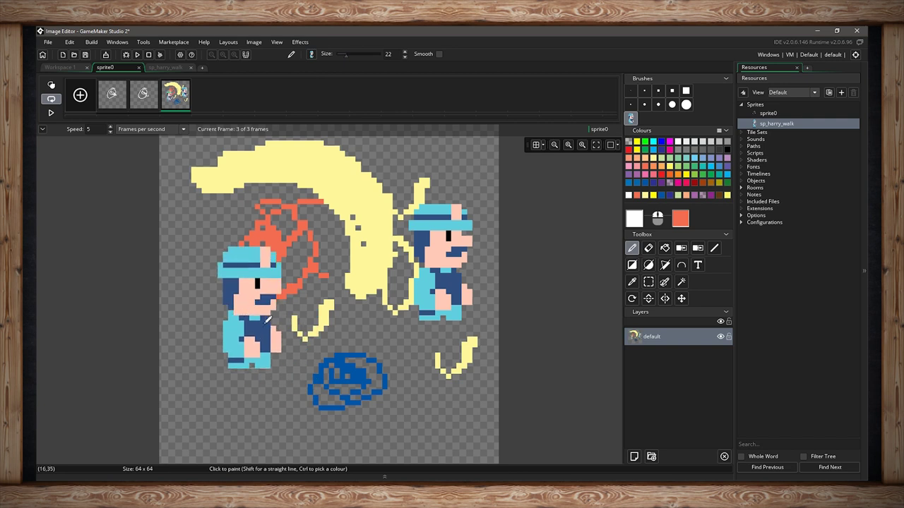
click(239, 292)
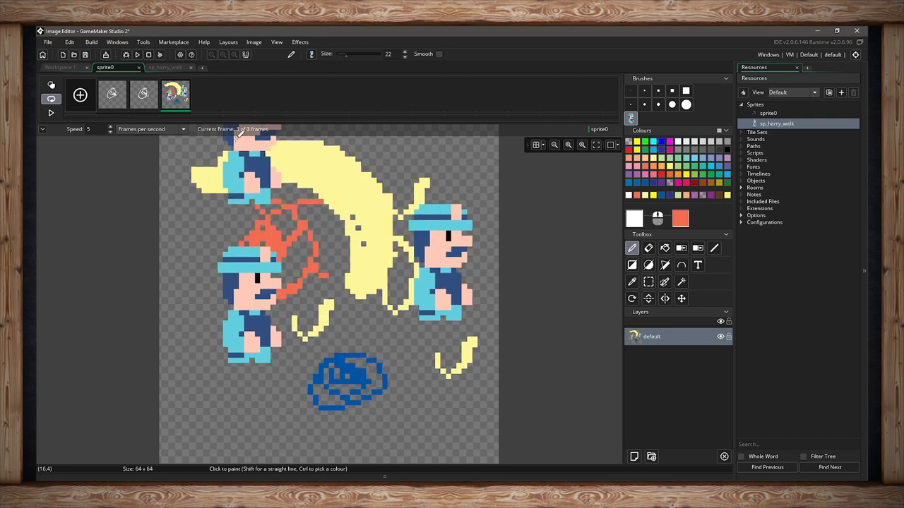
click(168, 67)
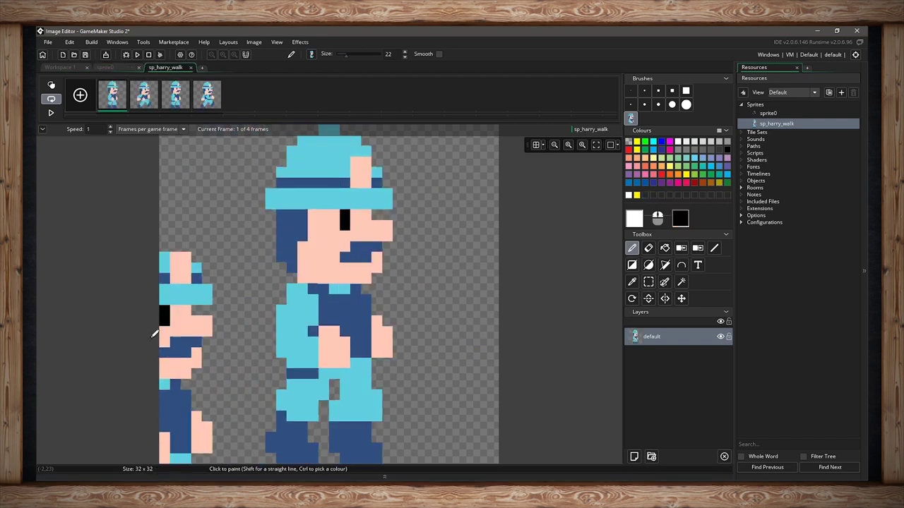
click(106, 67)
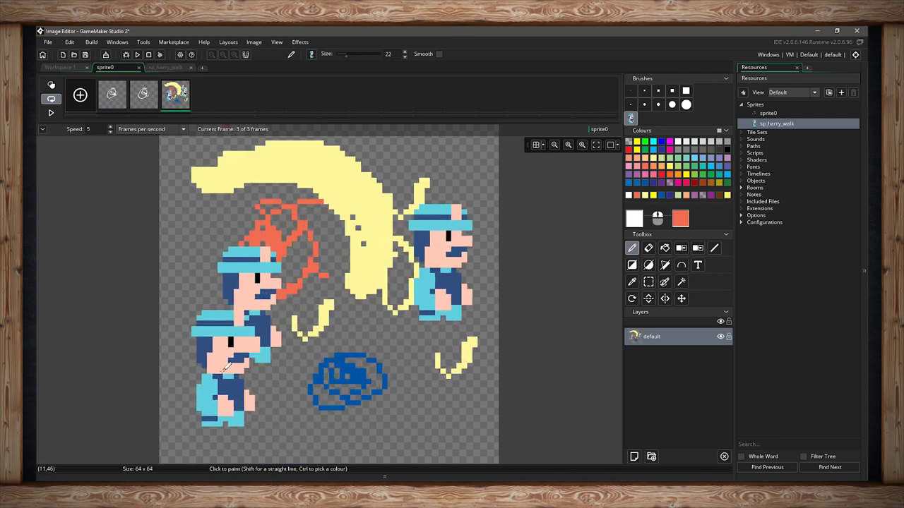
mouse_move(233, 357)
mouse_down()
mouse_move(326, 250)
mouse_move(442, 322)
mouse_move(454, 408)
mouse_up()
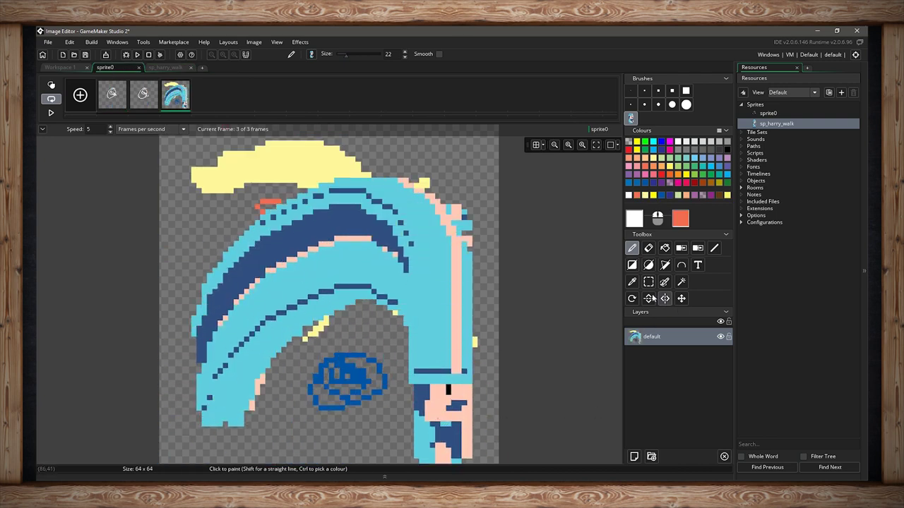
Step: Replace the third frame of sprite0 with a new blank frame and delete the custom character brush
click(187, 82)
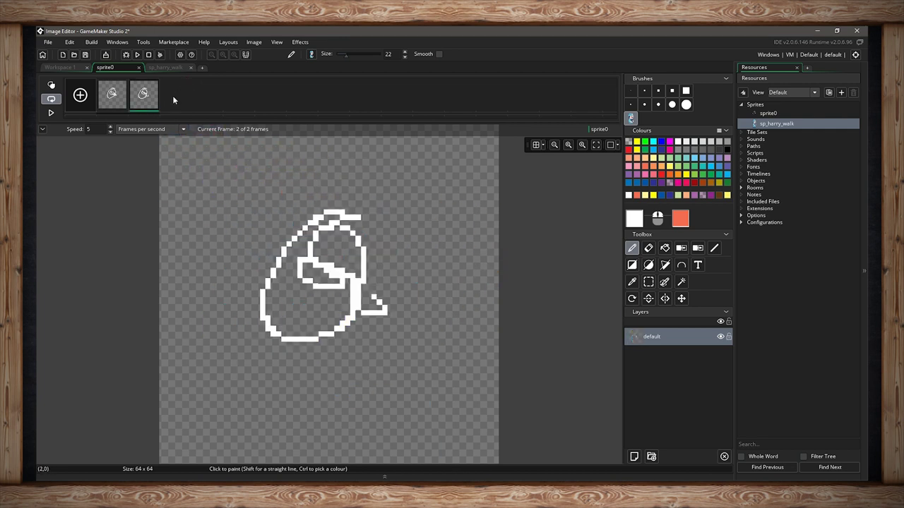
click(77, 96)
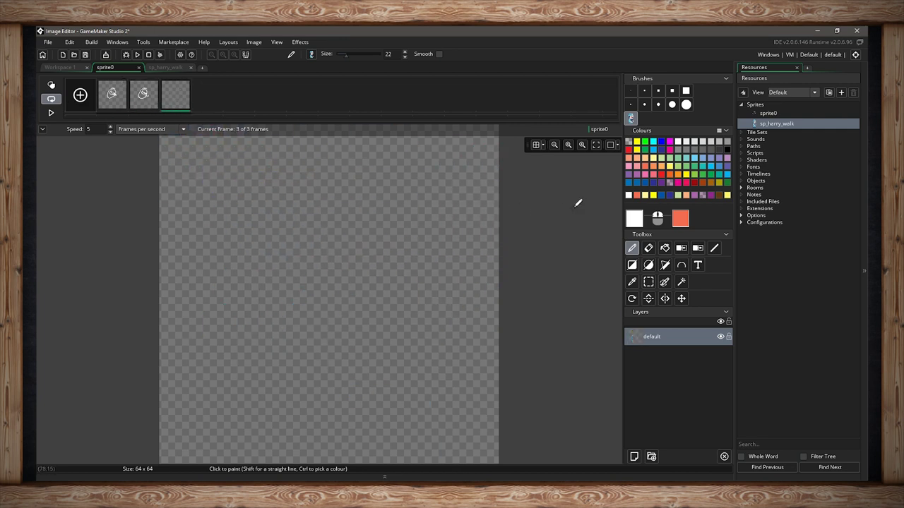
click(632, 118)
key(Delete)
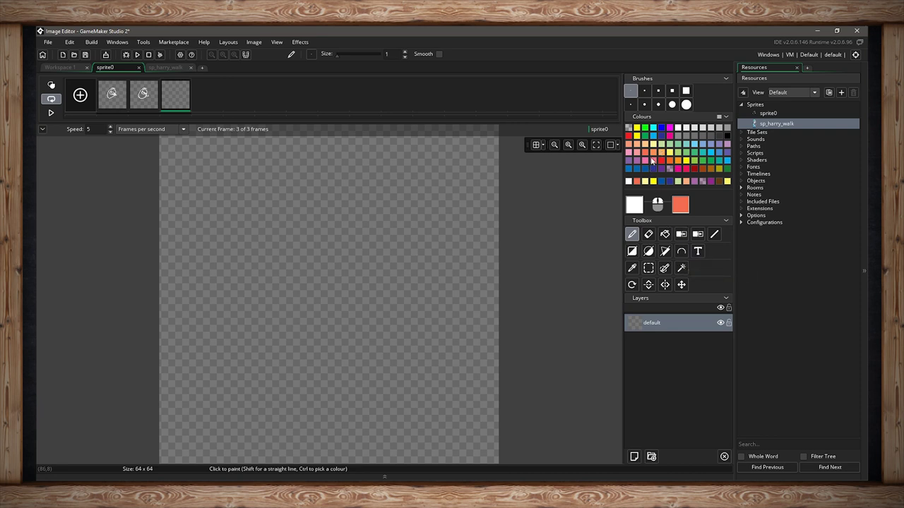
Step: Fill the blank frame with orange and paint a large dark blue block in the middle with a size 21 pencil
click(664, 233)
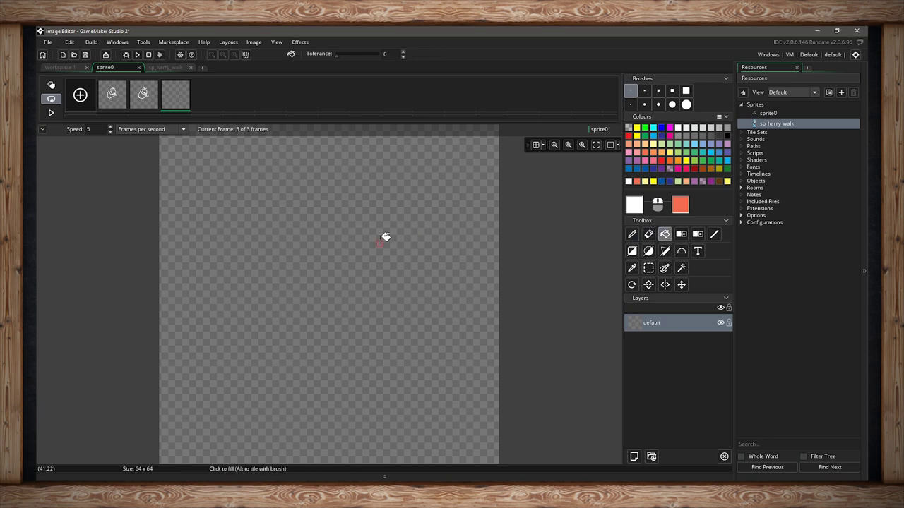
click(380, 242)
click(661, 138)
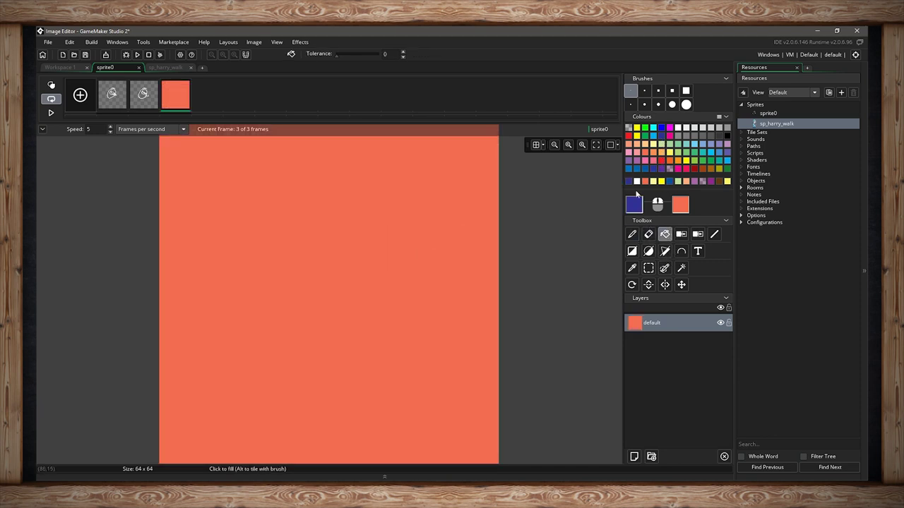
click(633, 235)
drag(279, 231, 364, 196)
mouse_move(279, 271)
mouse_down()
mouse_move(339, 216)
mouse_move(341, 226)
mouse_up()
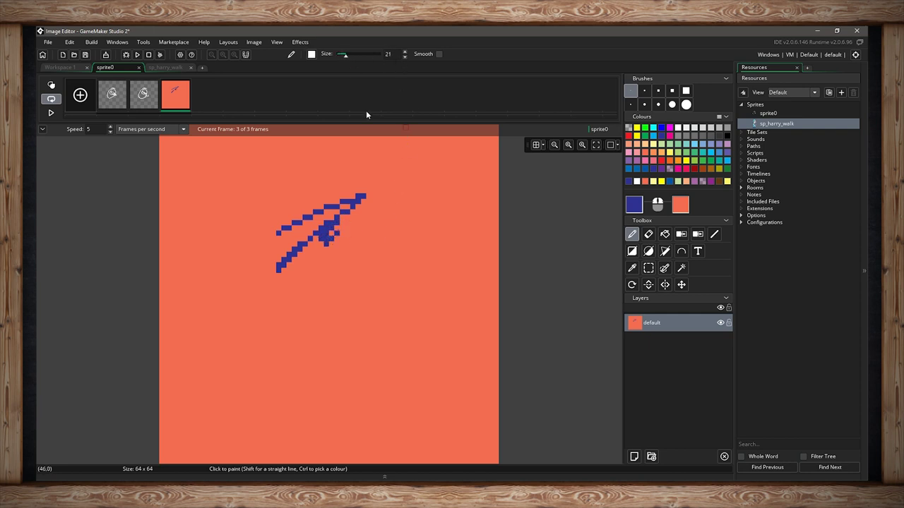
mouse_move(405, 218)
mouse_down()
mouse_move(352, 260)
mouse_move(310, 239)
mouse_move(342, 281)
mouse_move(313, 327)
mouse_move(312, 353)
mouse_move(387, 354)
mouse_up()
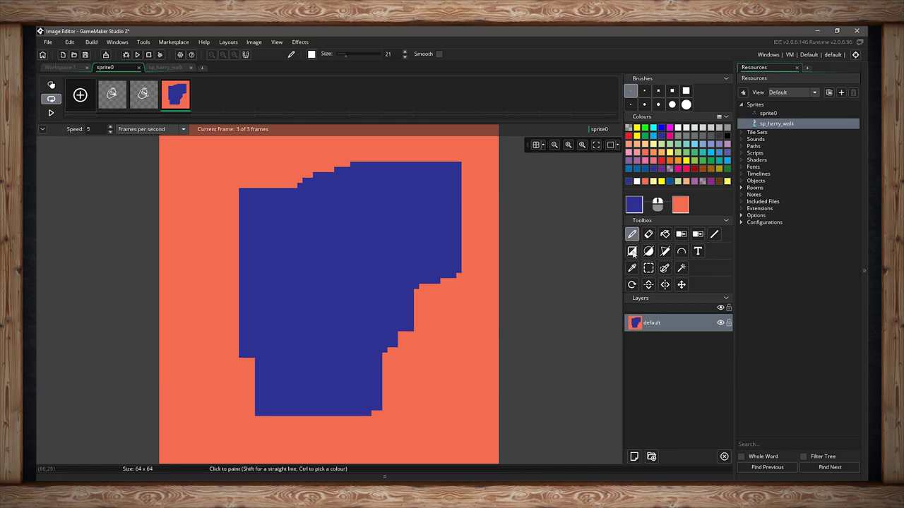
Step: Lower the alpha of the dark blue colour and paint a semi-transparent patch along the block's lower right edge
click(639, 207)
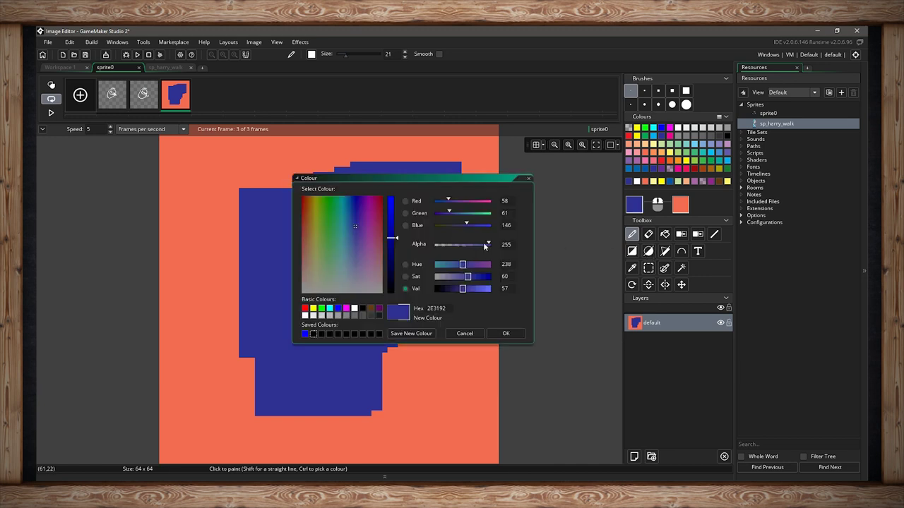
drag(484, 245, 450, 246)
click(501, 333)
mouse_move(428, 363)
mouse_down()
mouse_move(428, 335)
mouse_move(433, 353)
mouse_move(433, 342)
mouse_move(488, 373)
mouse_move(458, 368)
mouse_move(498, 339)
mouse_up()
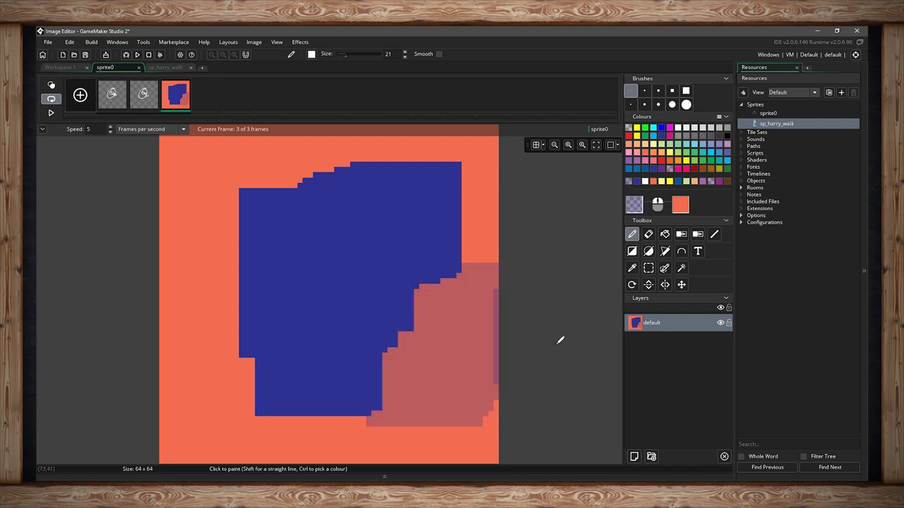
click(629, 128)
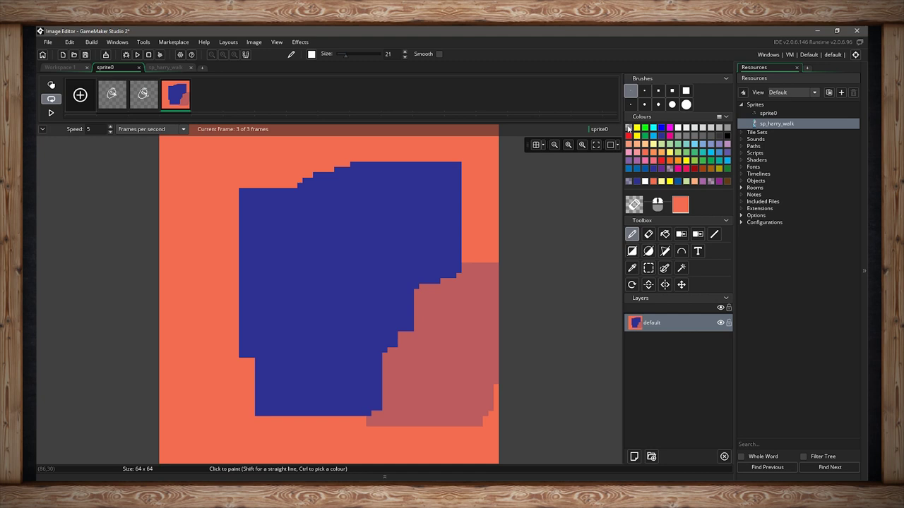
Step: Select the orange background with the Magic Wand, then reselect it with the tolerance at 15 to include the semi-transparent patch
click(681, 269)
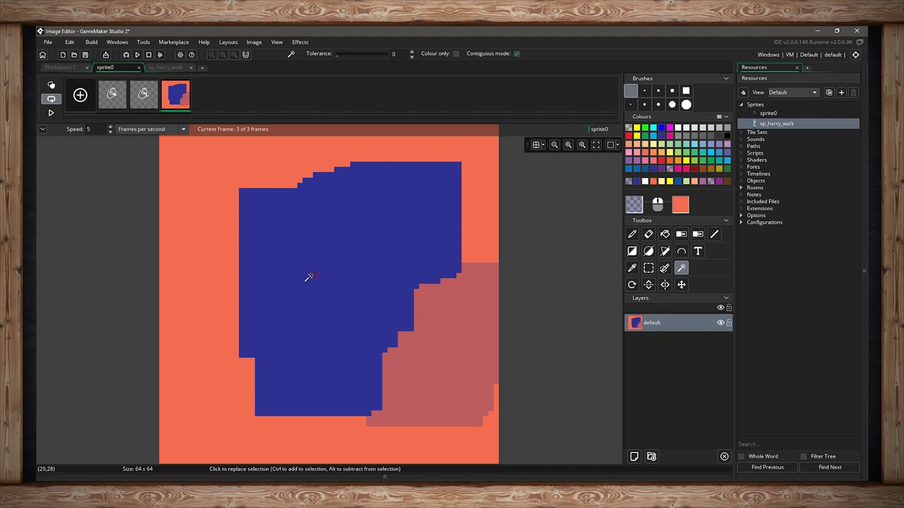
click(193, 239)
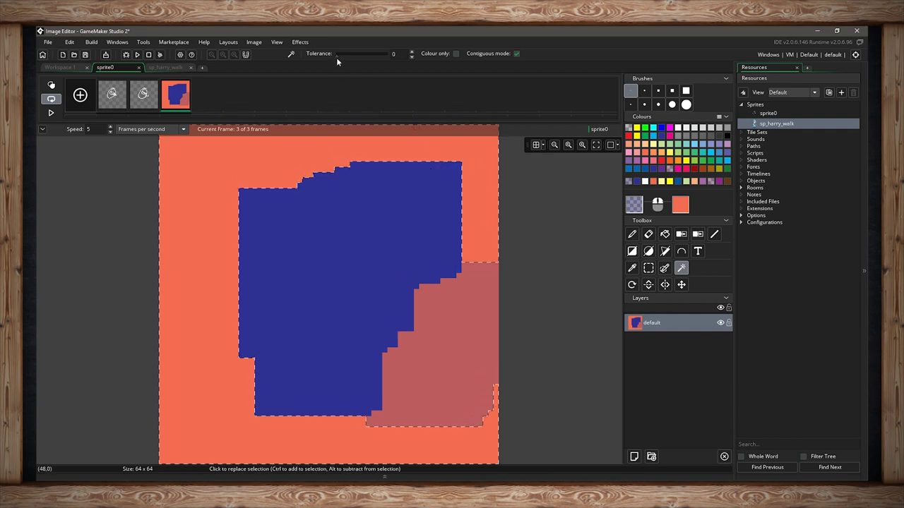
mouse_move(336, 57)
mouse_down()
mouse_move(367, 57)
mouse_move(341, 59)
mouse_up()
drag(339, 55, 347, 56)
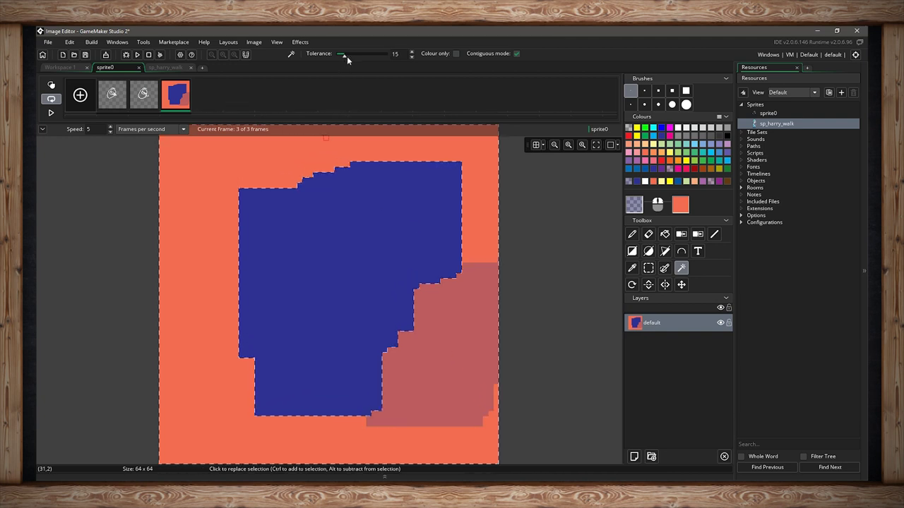
Step: Raise the Magic Wand tolerance to 55 and select the entire canvas, including the dark blue block
click(413, 57)
click(413, 57)
click(413, 57)
drag(346, 54, 366, 55)
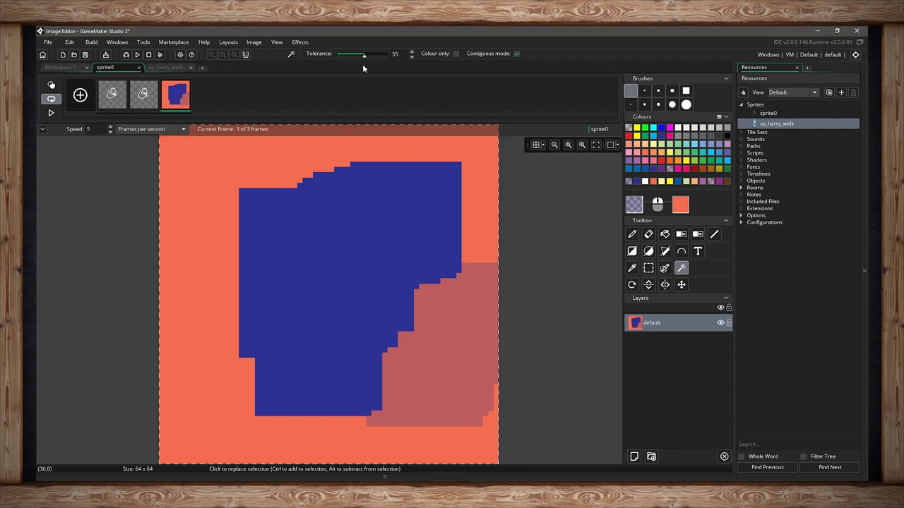
Step: Reset the tolerance to 0, reselect the orange background, then enable Colour only and clear the selection
drag(364, 54, 297, 60)
click(247, 158)
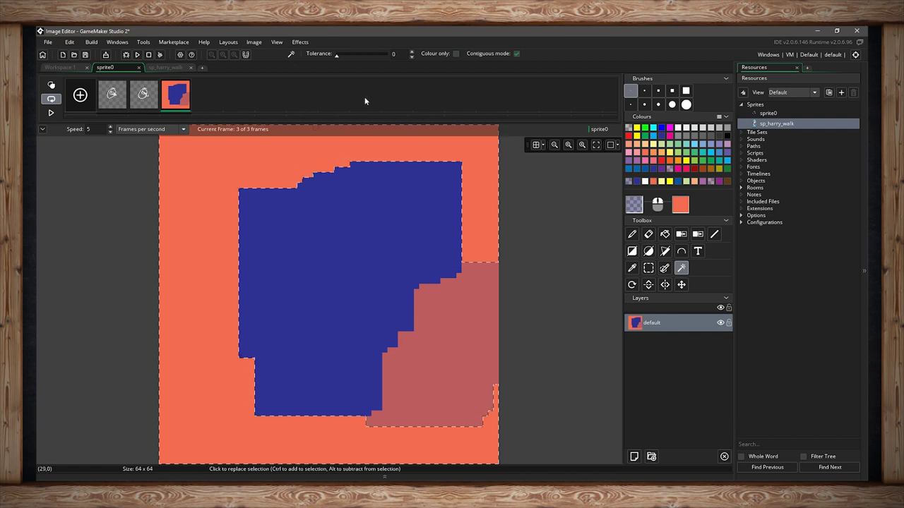
click(456, 55)
click(558, 232)
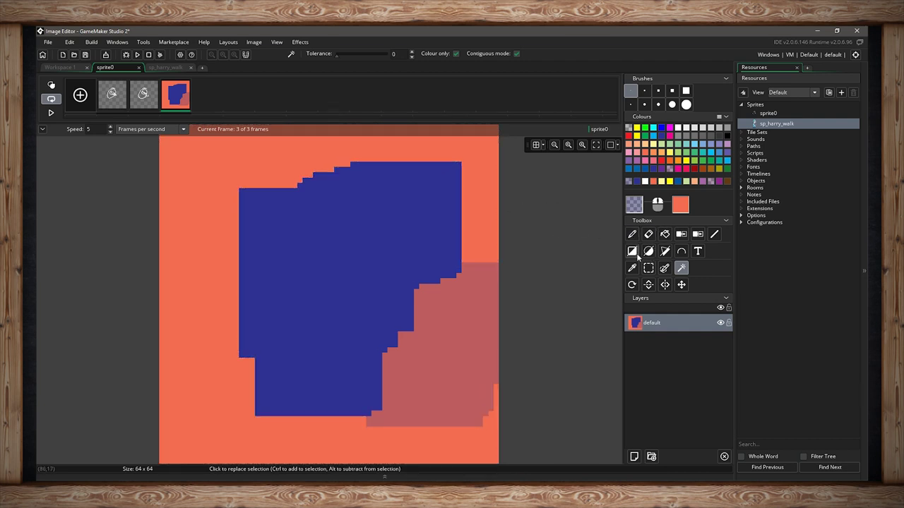
Step: Pick the background orange from the canvas and stamp an orange square inside the dark blue block with the pencil
click(632, 269)
click(484, 200)
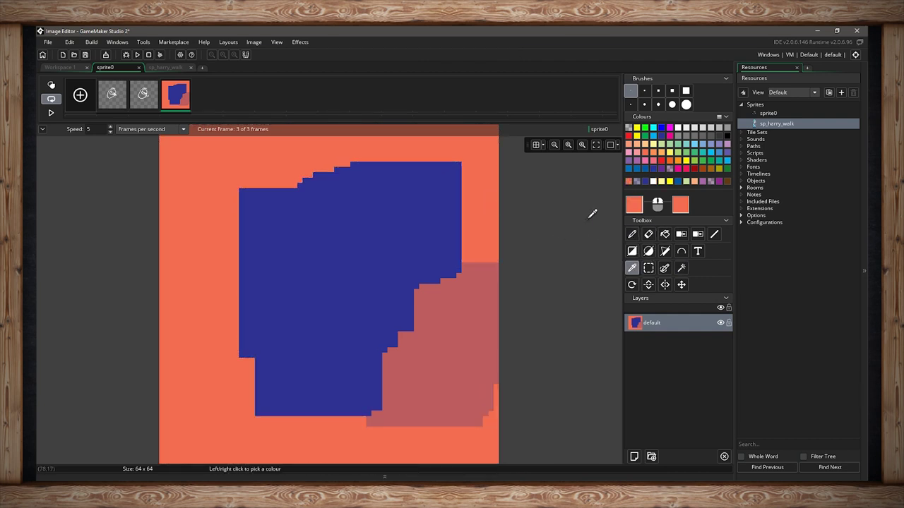
click(632, 234)
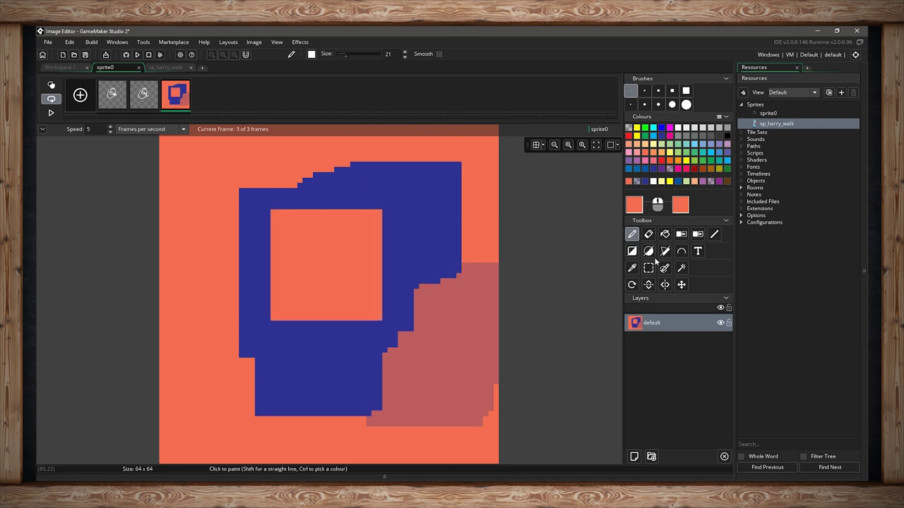
Step: Select all orange areas using the Magic Wand with Contiguous mode off, then undo a trial move and deselect
click(681, 268)
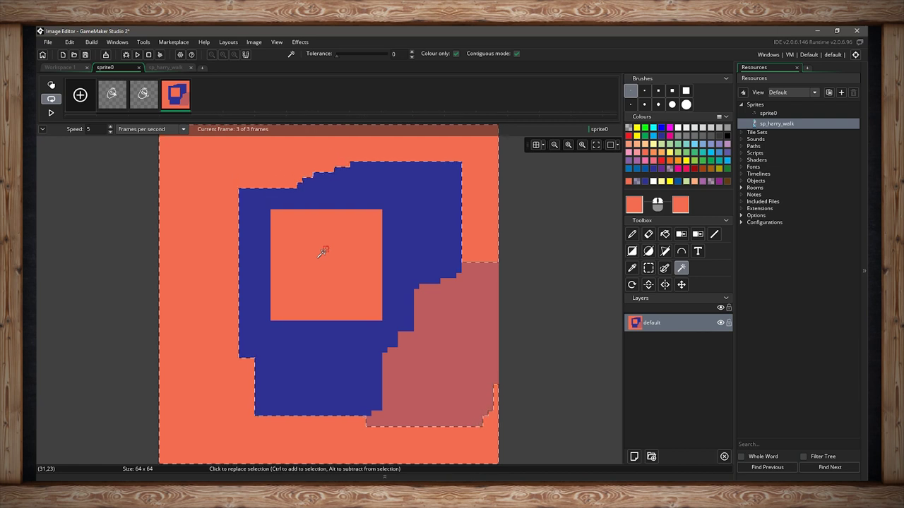
click(516, 53)
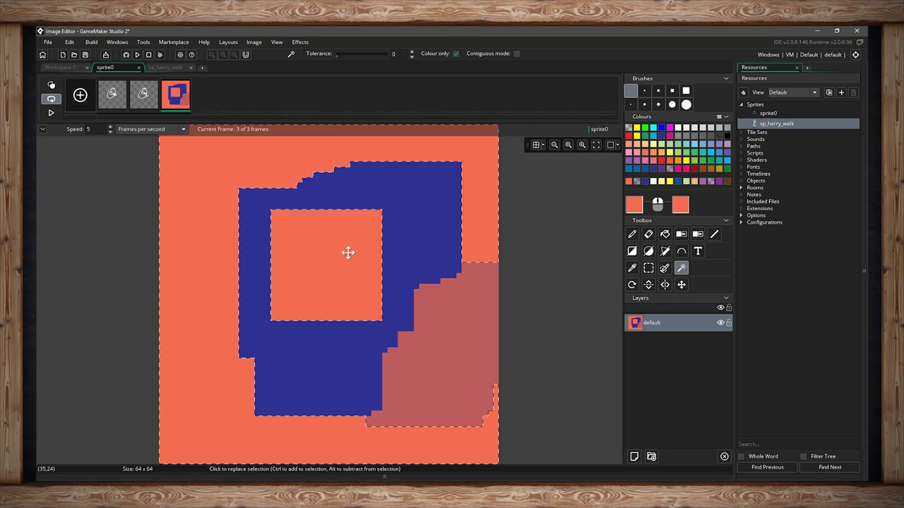
drag(348, 252, 429, 231)
key(ctrl+z)
key(ctrl+d)
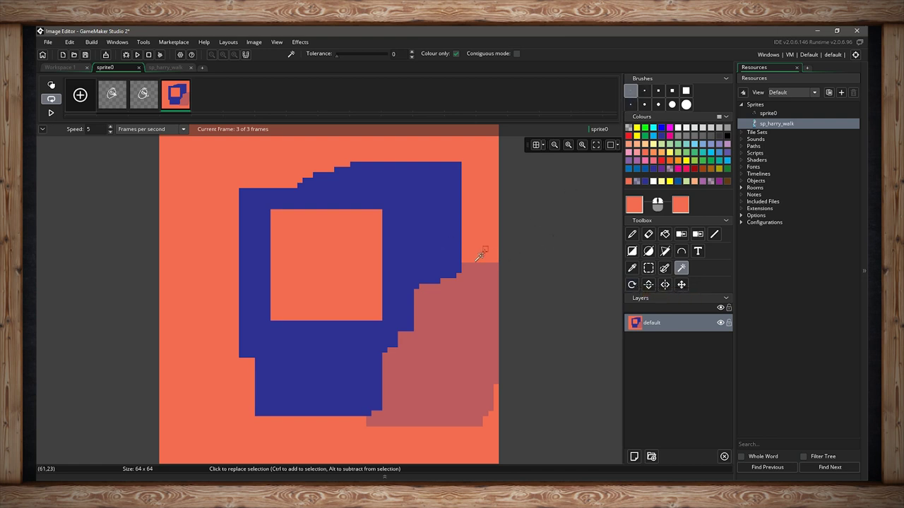
Step: Make a custom brush from a rectangular selection of most of the character in sp_harry_walk, then return to sprite0
click(175, 68)
key(s)
drag(224, 169, 438, 415)
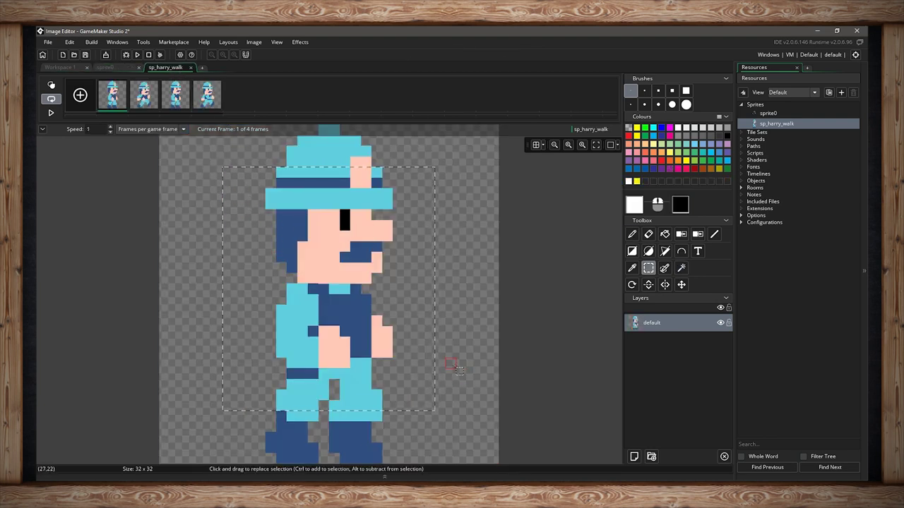
key(d)
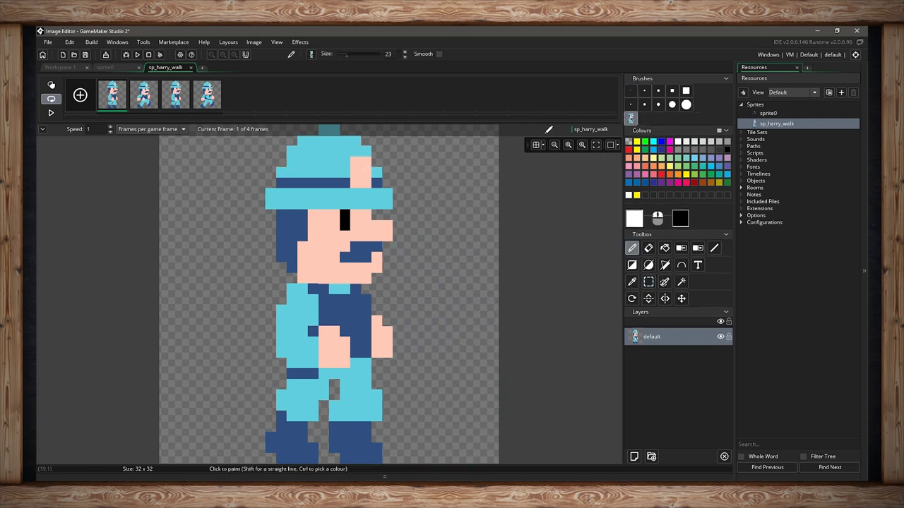
click(137, 68)
key(ctrl+v)
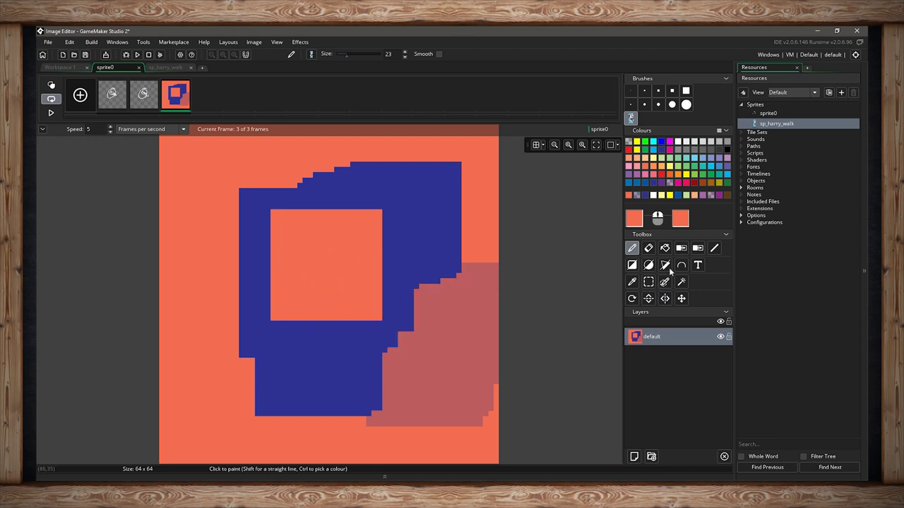
Step: Rotate the character brush to about 308 degrees, turn off Interpolate and rotate it on to about 341 degrees
click(633, 298)
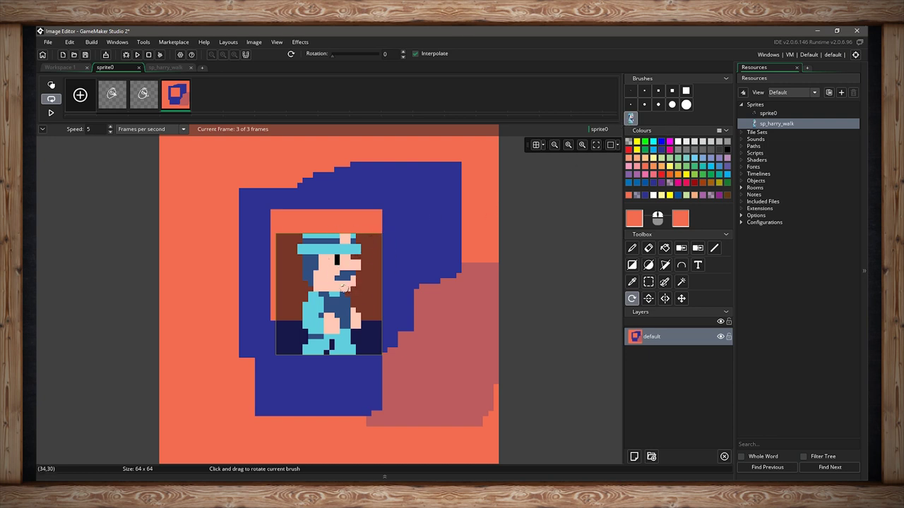
mouse_move(343, 285)
mouse_down()
mouse_move(396, 280)
mouse_move(367, 233)
mouse_move(283, 254)
mouse_move(274, 282)
mouse_move(298, 282)
mouse_up()
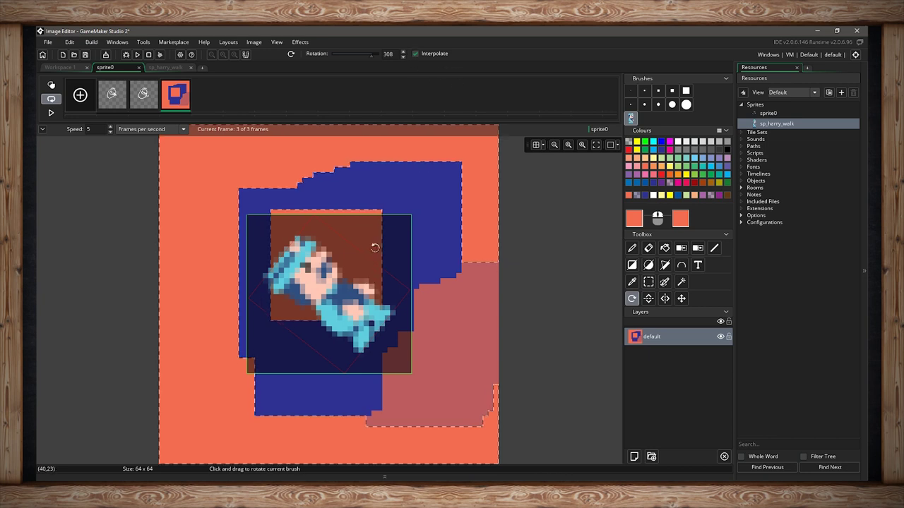
click(415, 54)
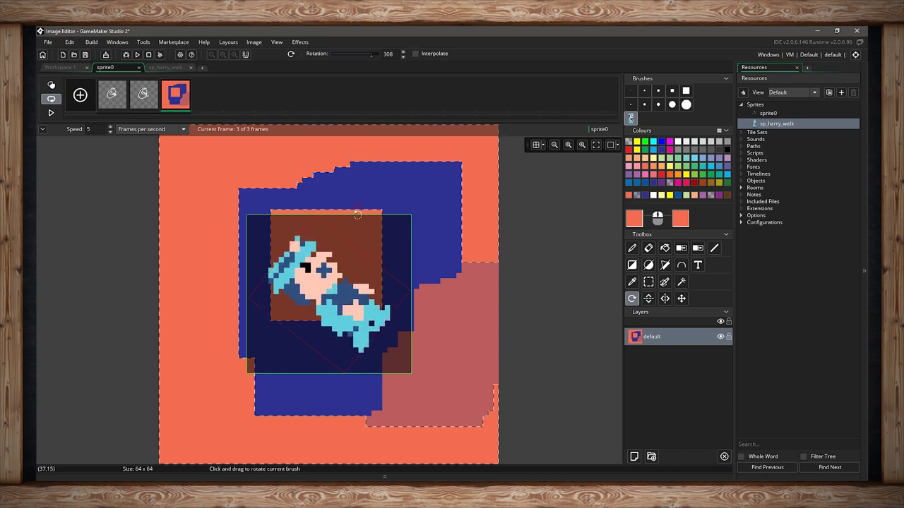
mouse_move(393, 262)
mouse_down()
mouse_move(385, 274)
mouse_move(447, 262)
mouse_move(383, 270)
mouse_move(440, 269)
mouse_move(404, 268)
mouse_up()
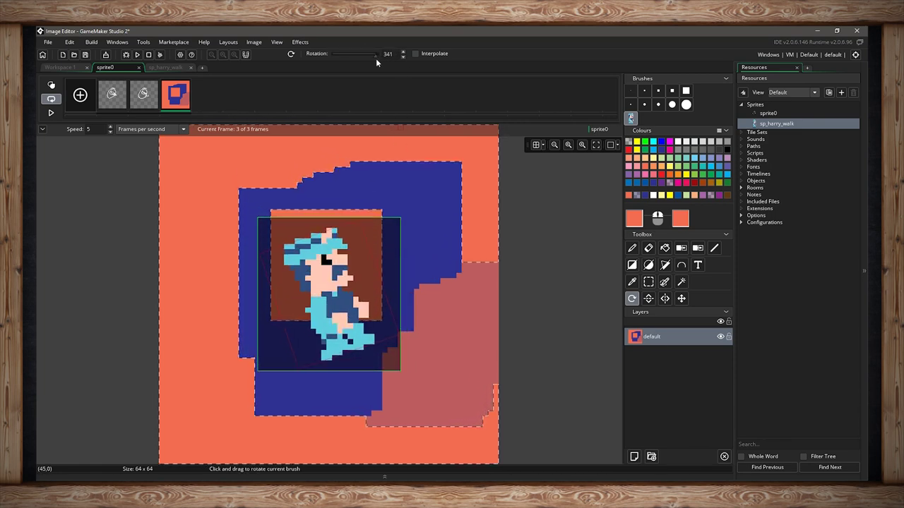
Step: Set the brush rotation to 90 degrees and create additional rotated versions of the character brush
drag(376, 58, 368, 55)
click(389, 54)
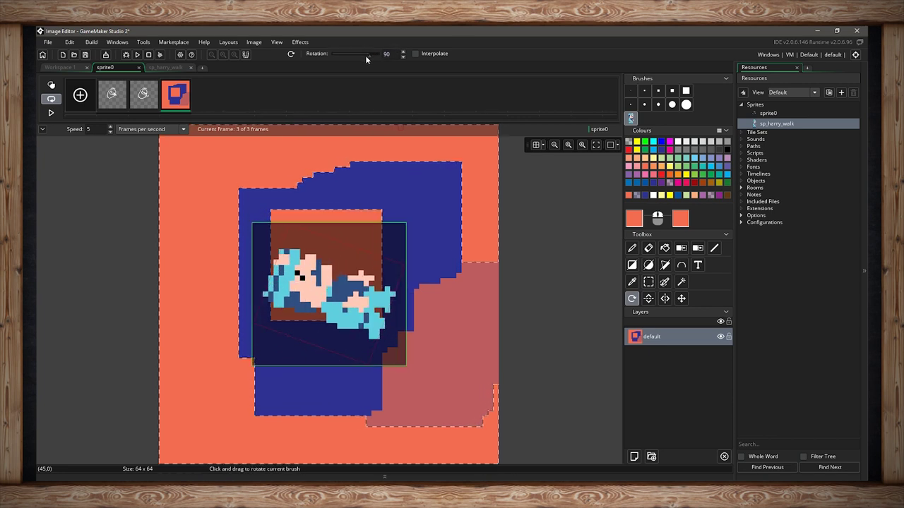
text(90)
key(Return)
drag(408, 207, 366, 292)
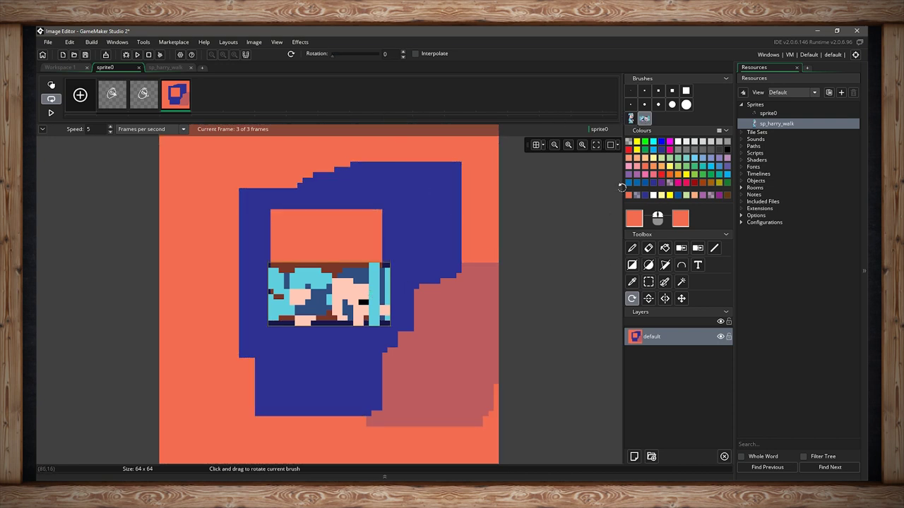
click(642, 119)
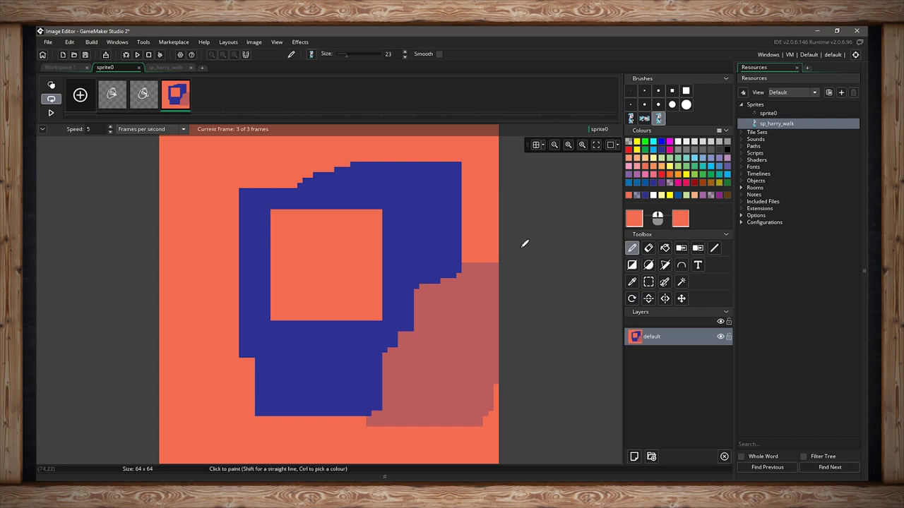
Step: Stamp the sideways character brush several times over the canvas, then undo the stamps
click(644, 118)
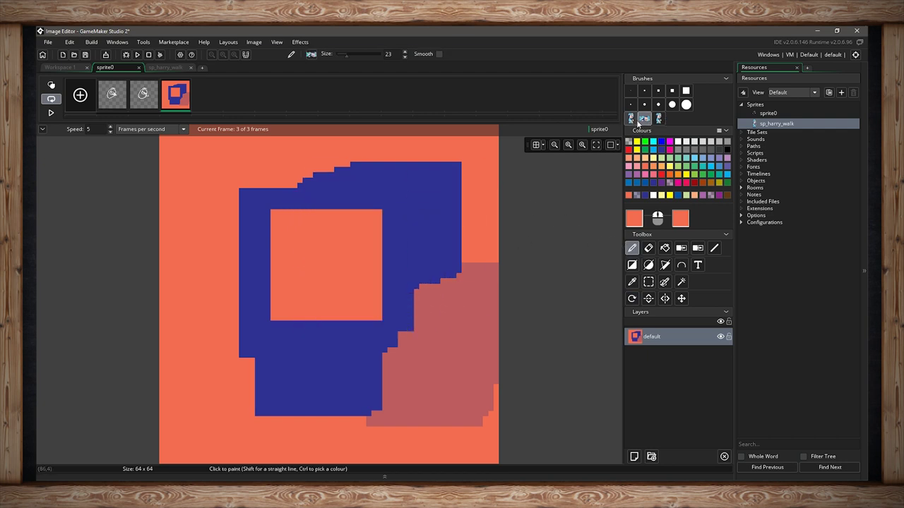
click(363, 262)
click(348, 363)
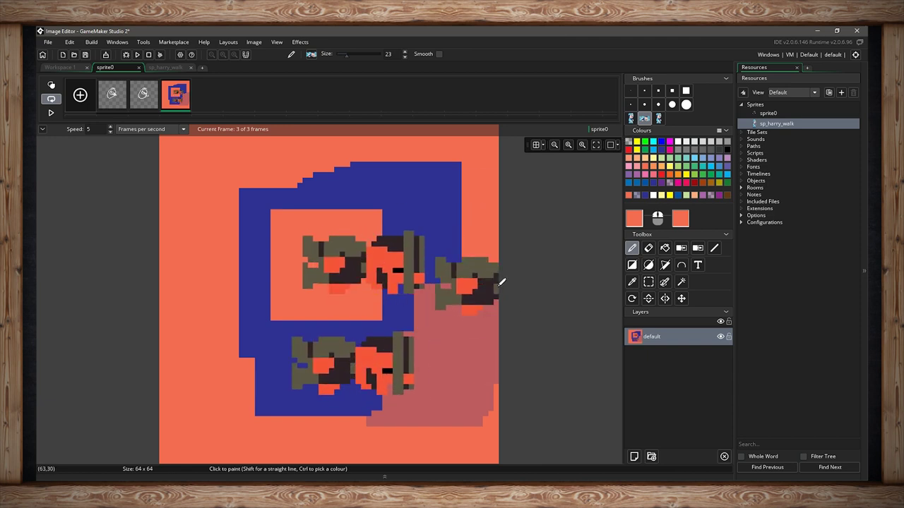
key(ctrl+z)
key(ctrl+z)
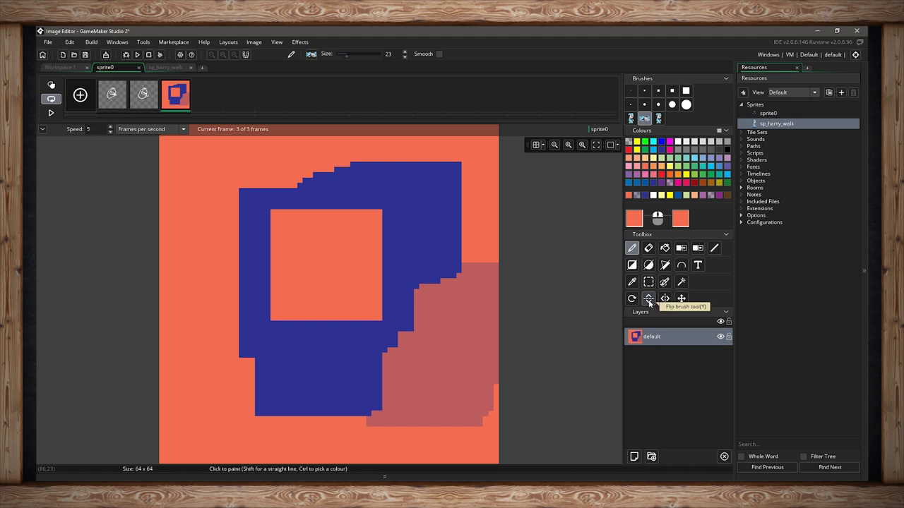
Step: Flip the third character brush vertically and stamp it on the canvas, then flip it horizontally and stamp it beside the first
click(659, 118)
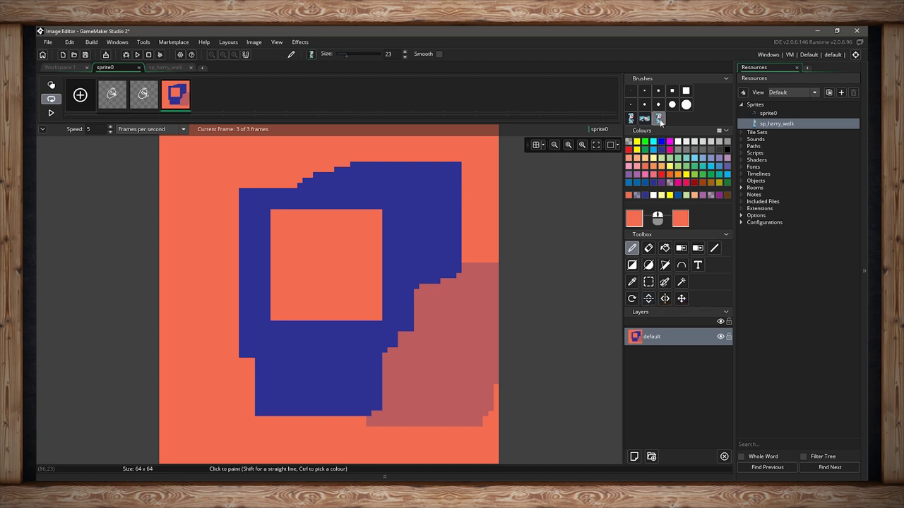
click(647, 299)
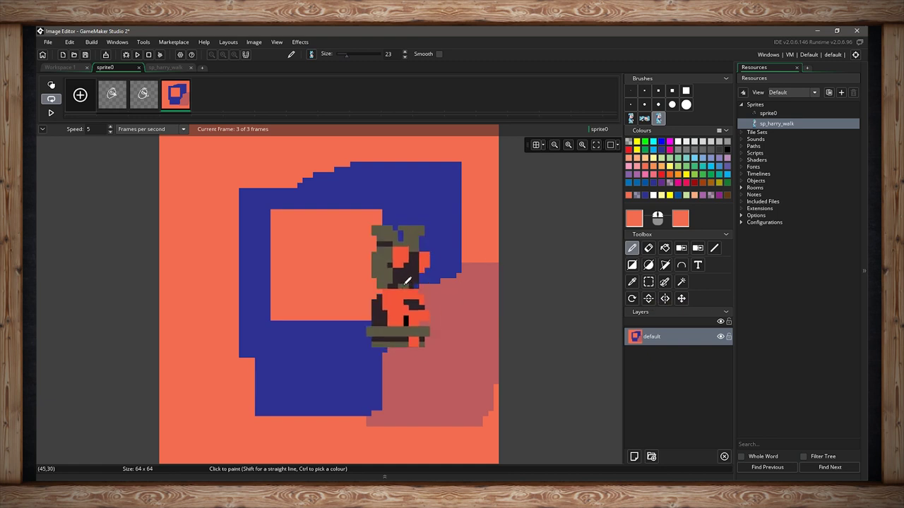
click(665, 298)
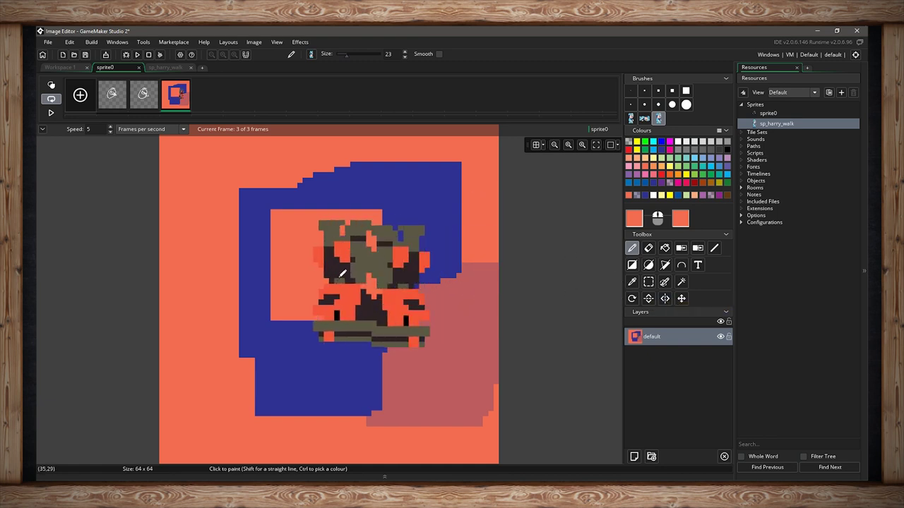
click(320, 273)
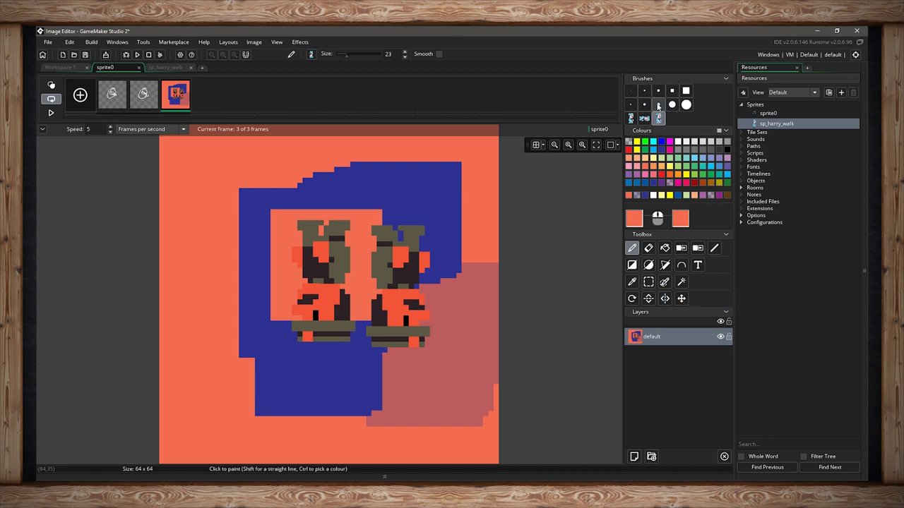
Step: Pan the canvas around with the Pan tool and reset the view so the sprite fits again
click(681, 299)
drag(411, 293, 433, 272)
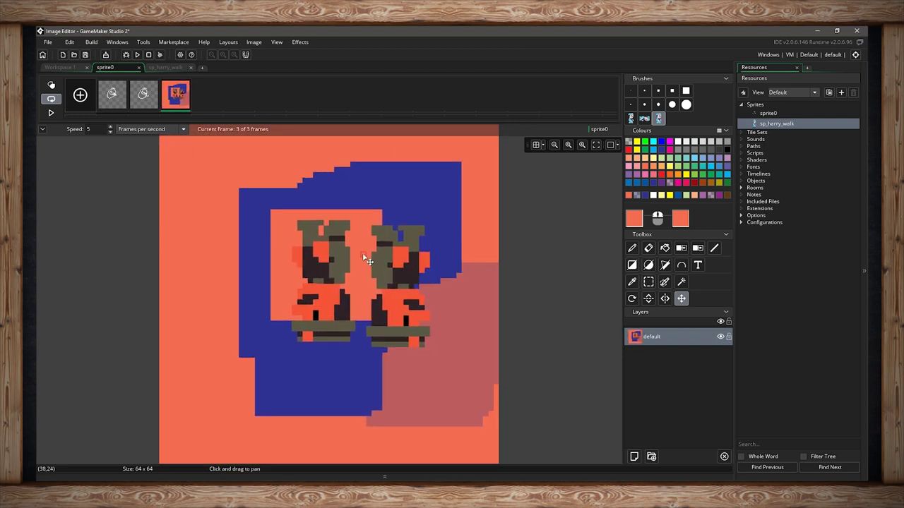
mouse_move(362, 229)
middle_down()
mouse_move(377, 254)
mouse_move(540, 235)
mouse_move(240, 286)
mouse_move(477, 214)
mouse_move(293, 227)
mouse_move(405, 227)
mouse_move(377, 228)
middle_up()
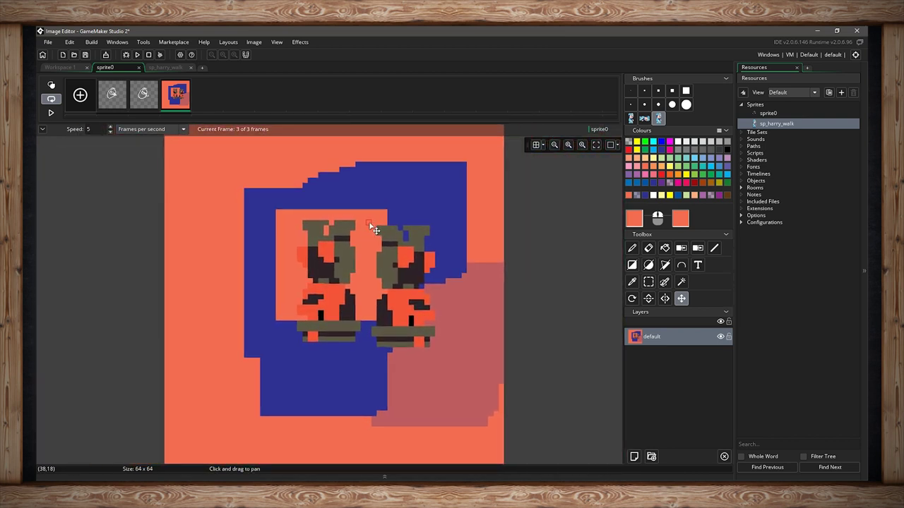
click(592, 147)
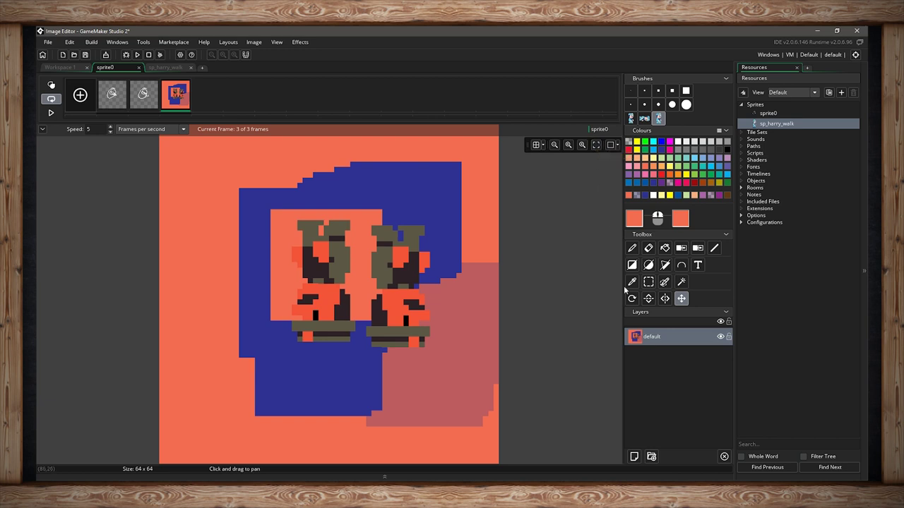
drag(424, 275, 294, 392)
key(ctrl+z)
drag(424, 241, 381, 315)
Step: Smear freehand strokes of the flipped character brush across the blue shape with the pencil
key(d)
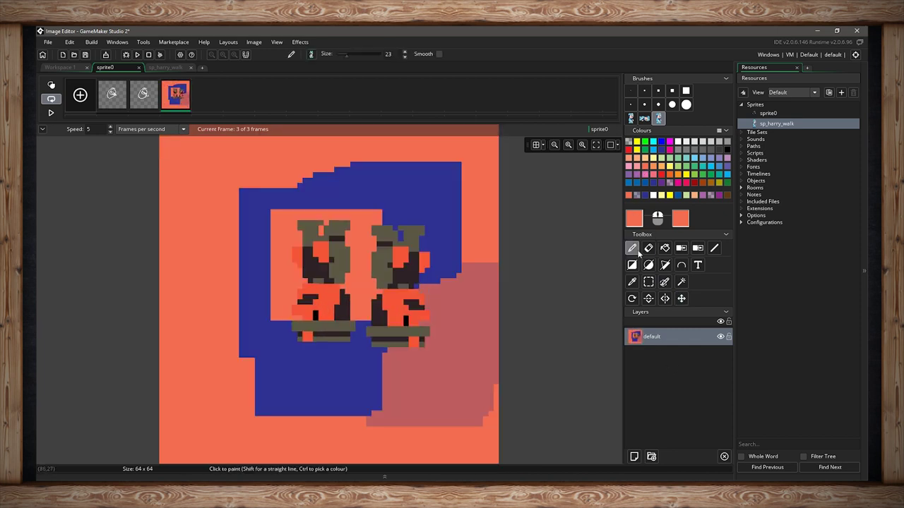
drag(423, 211, 437, 317)
drag(318, 184, 452, 339)
drag(297, 212, 396, 396)
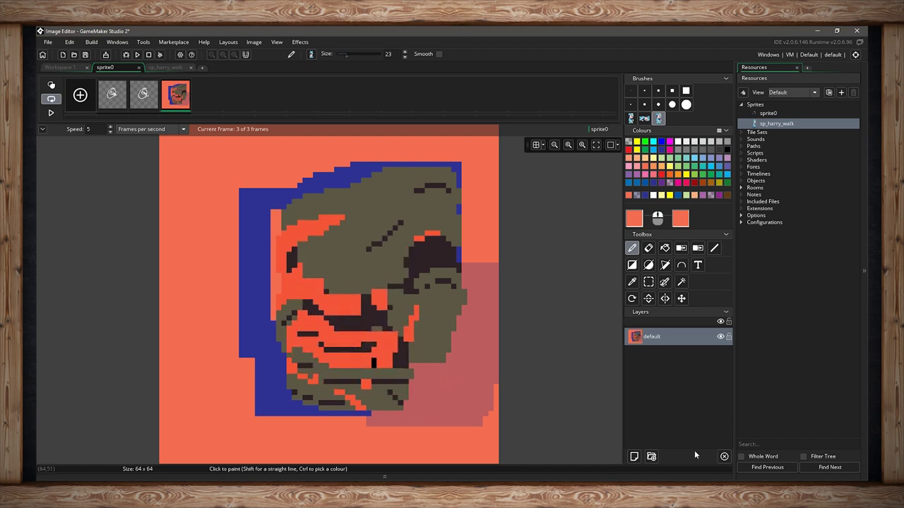
Step: Add a new layer above default, then select the default layer and clear its painting to transparent
click(634, 456)
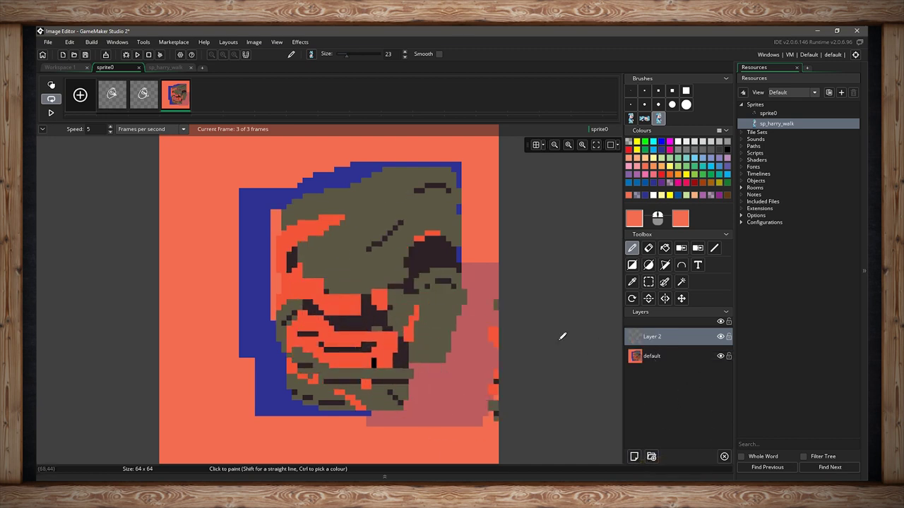
click(674, 357)
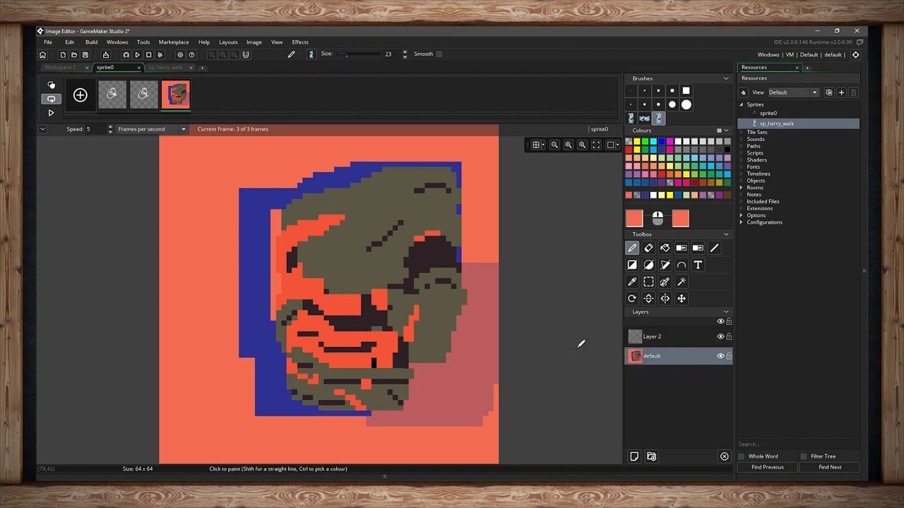
drag(487, 283, 499, 317)
key(ctrl+z)
key(ctrl+z)
key(ctrl+z)
key(ctrl+z)
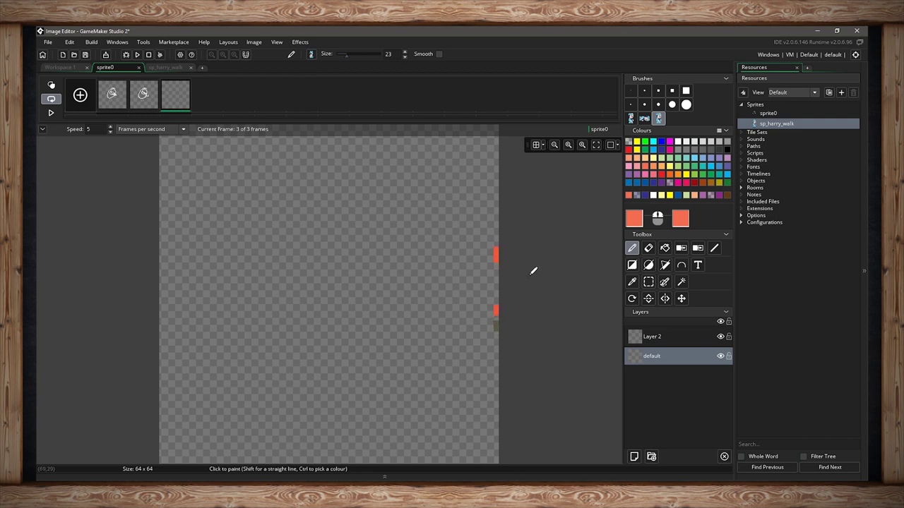
Step: Rename the default layer to bg, look through its blend modes but keep Normal, and fill the layer with solid orange
double_click(655, 357)
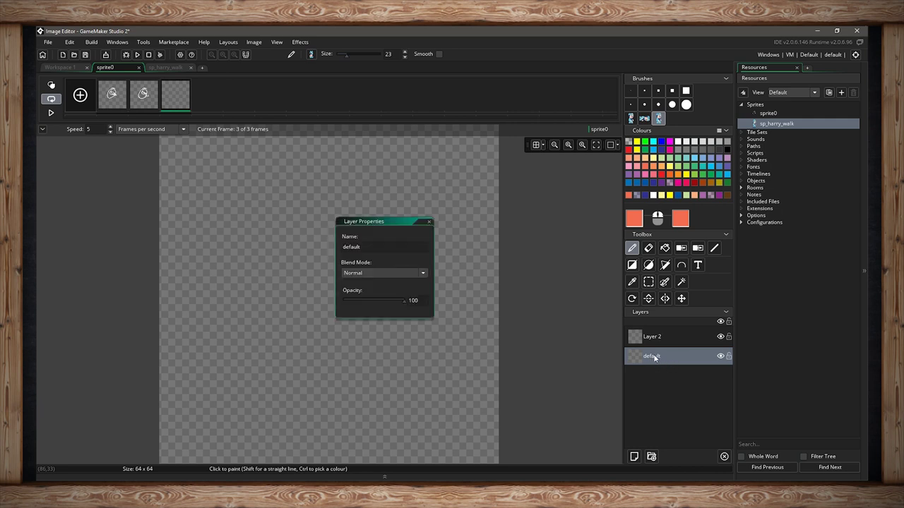
click(360, 248)
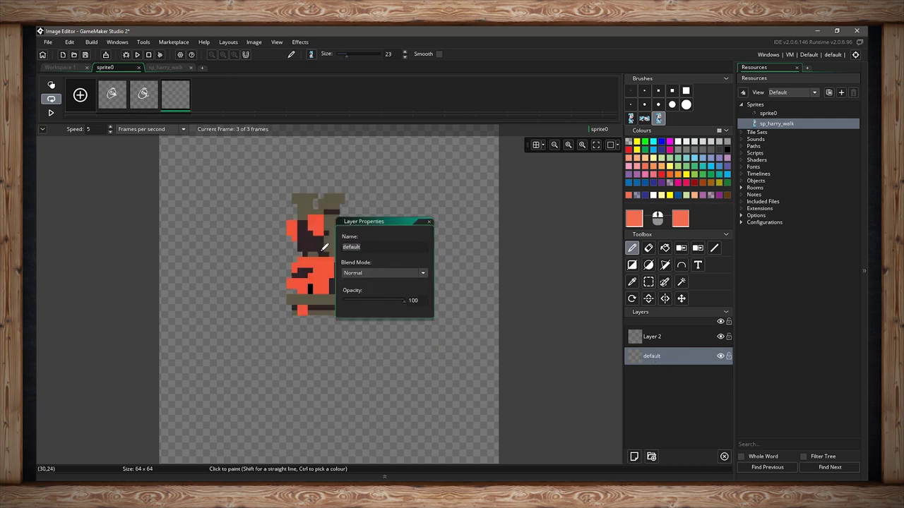
text(bg)
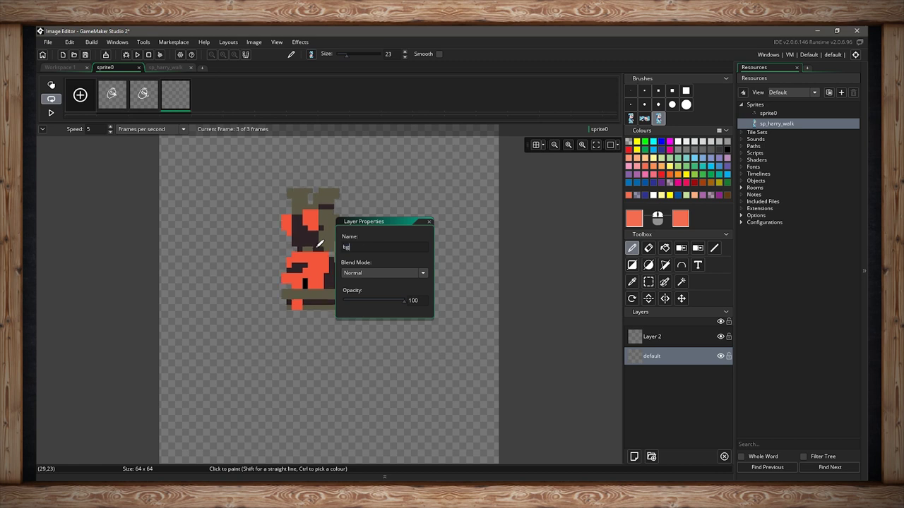
click(367, 272)
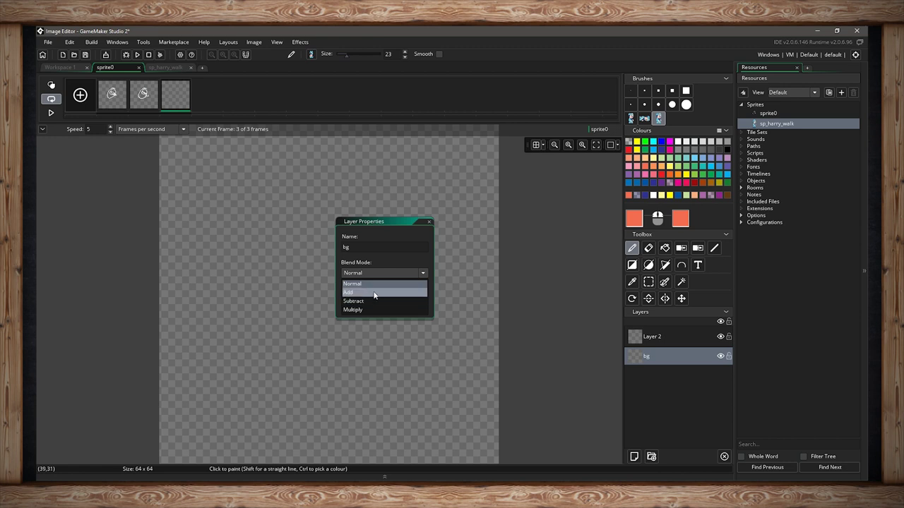
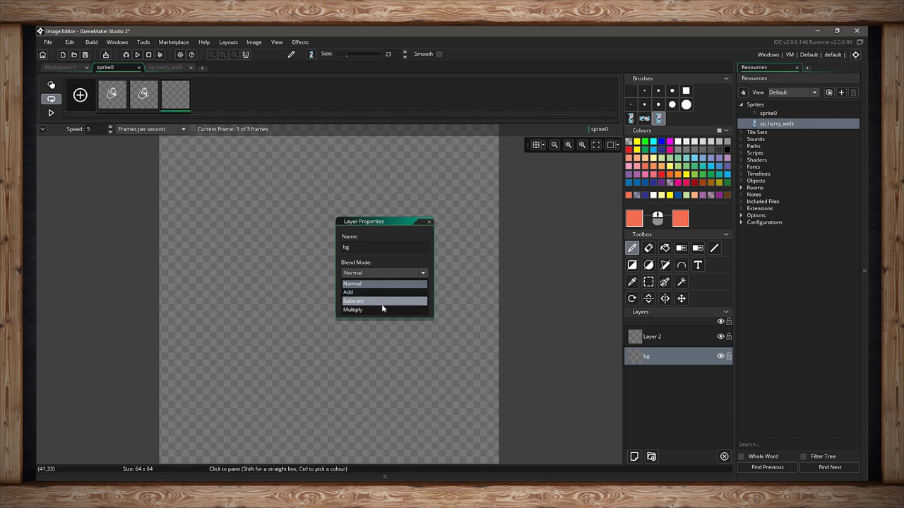
click(428, 221)
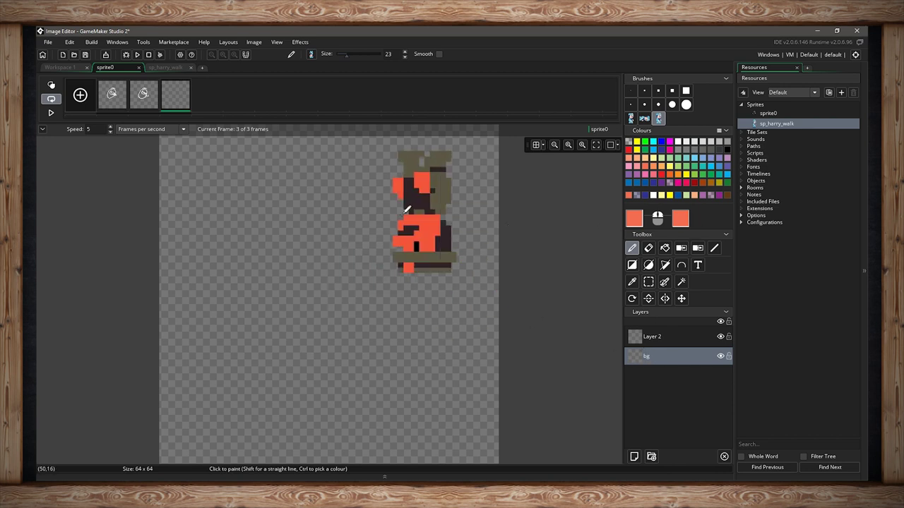
click(665, 251)
click(423, 267)
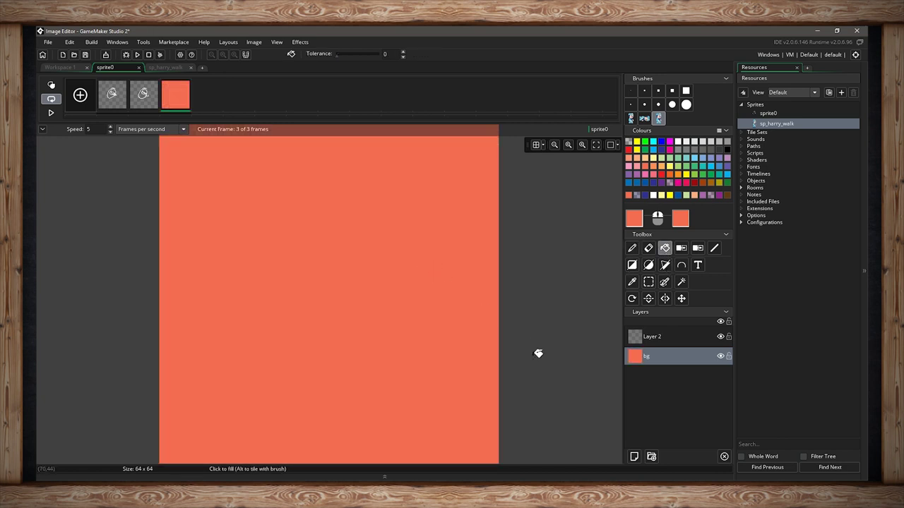
Step: Draw a freehand blue circle outline on Layer 2 with the 1-pixel pencil brush
click(671, 336)
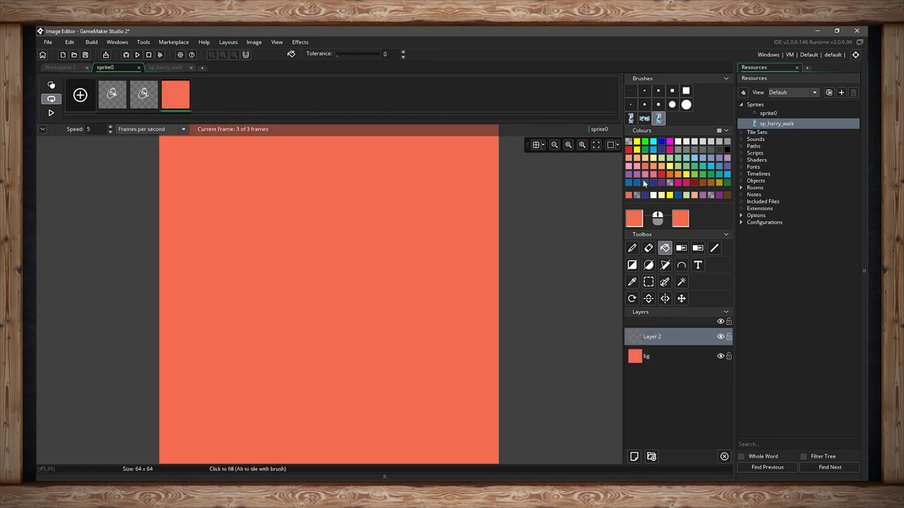
click(644, 183)
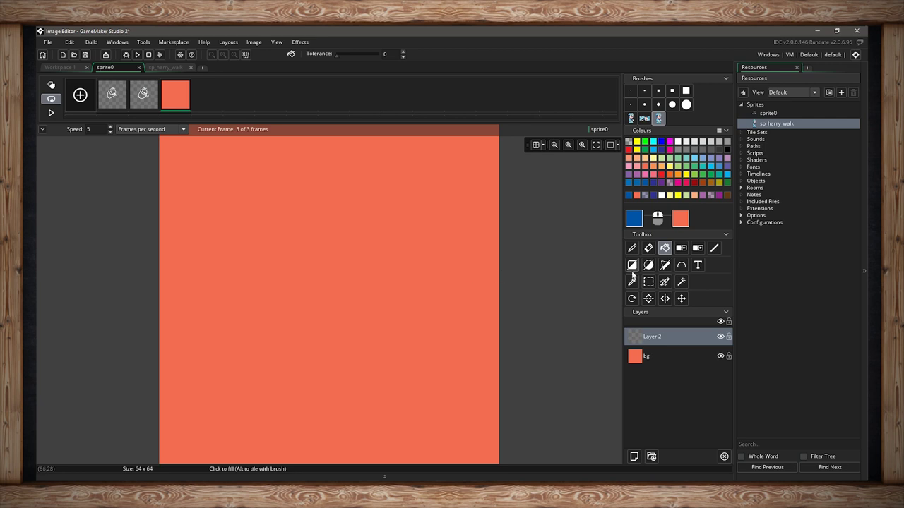
click(632, 248)
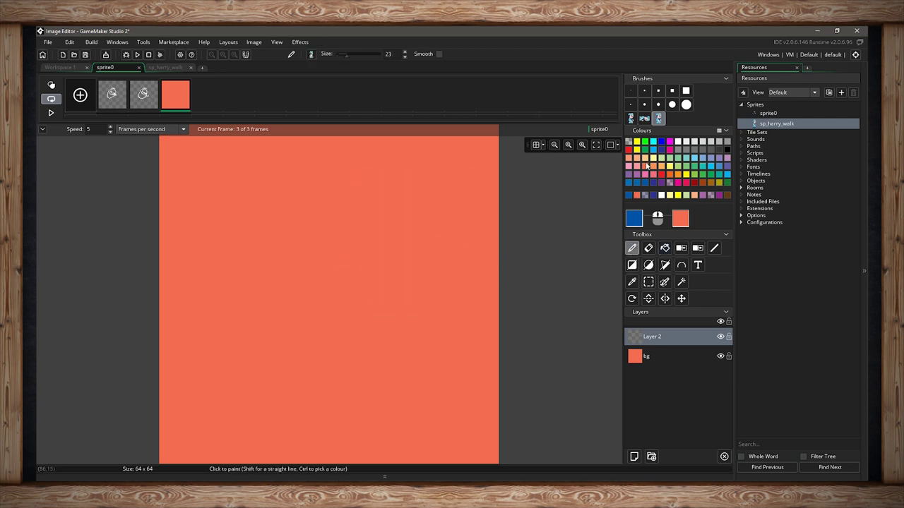
click(630, 91)
mouse_move(327, 203)
mouse_down()
mouse_move(232, 310)
mouse_move(372, 339)
mouse_move(375, 233)
mouse_move(329, 206)
mouse_up()
key(ctrl+z)
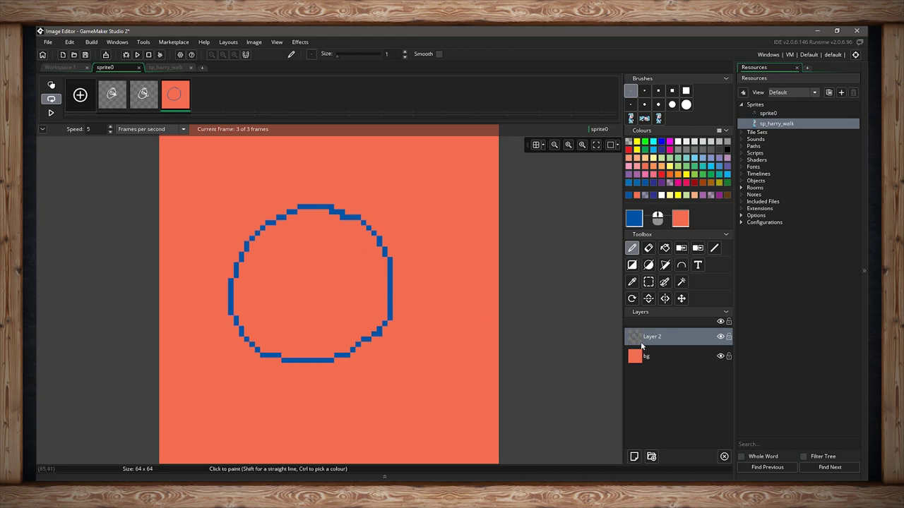
Step: Toggle the visibility of Layer 2 several times, then hide and show the bg layer
click(720, 337)
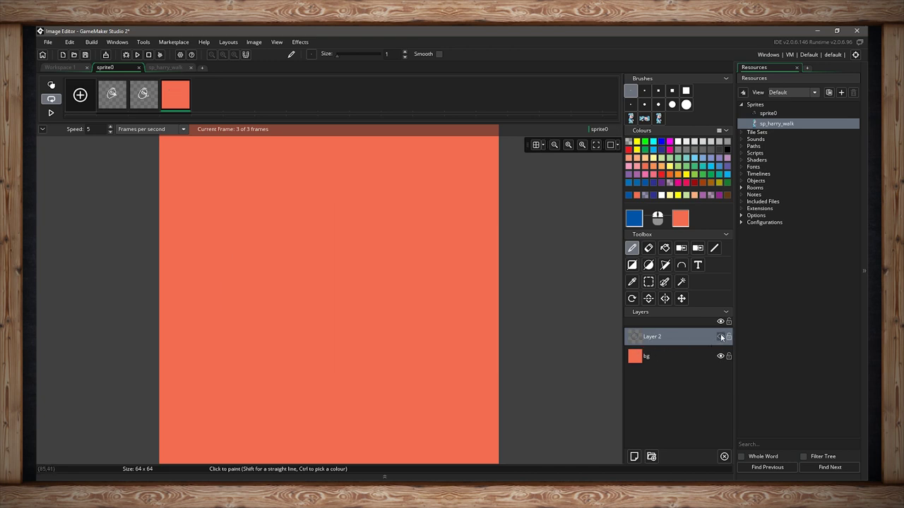
click(720, 336)
click(720, 336)
click(720, 336)
click(720, 337)
click(720, 336)
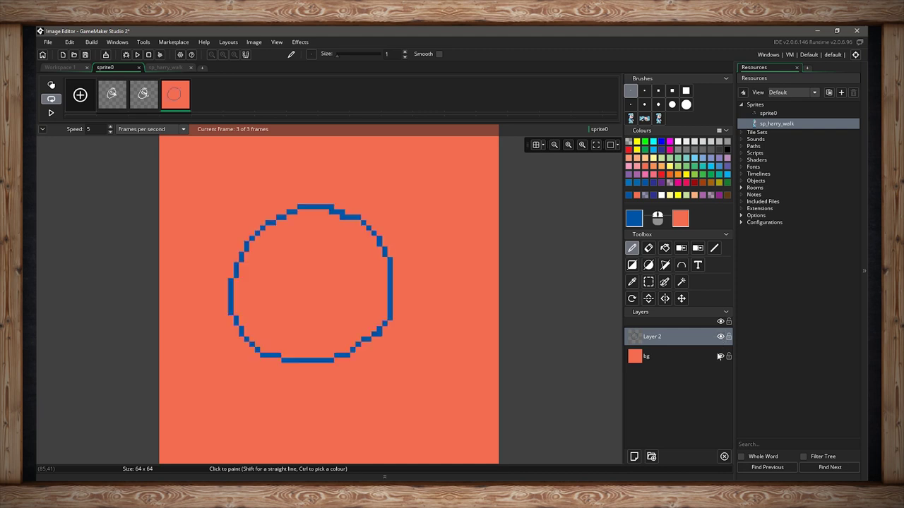
click(720, 356)
click(721, 356)
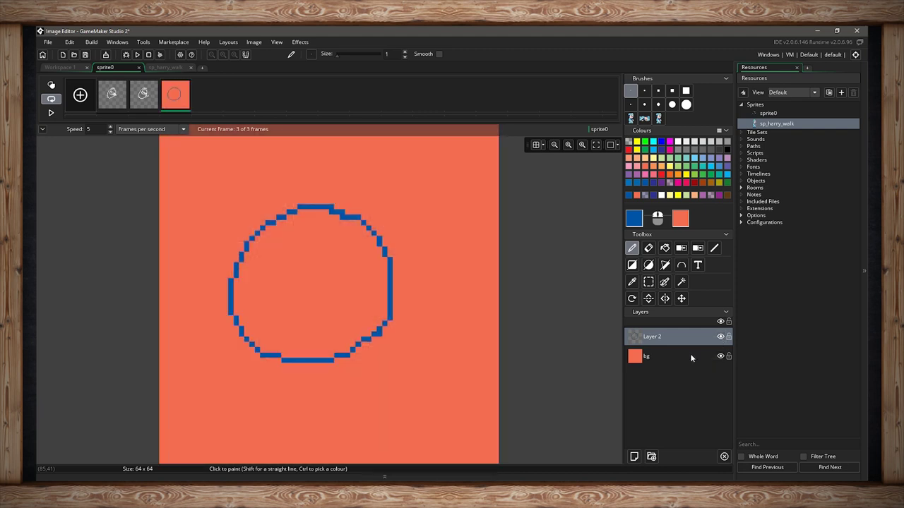
Step: Lock Layer 2, try to paint on it, and unlock the layer again
click(729, 338)
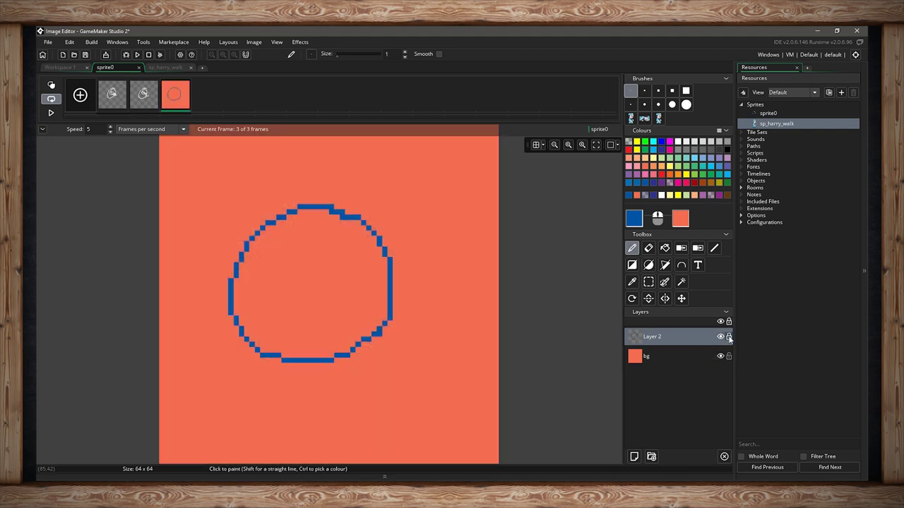
click(403, 290)
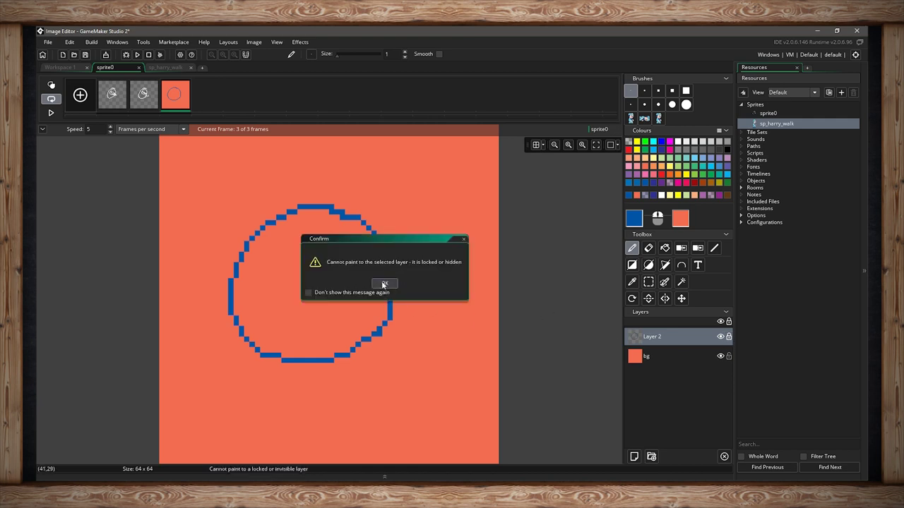
click(384, 285)
click(729, 338)
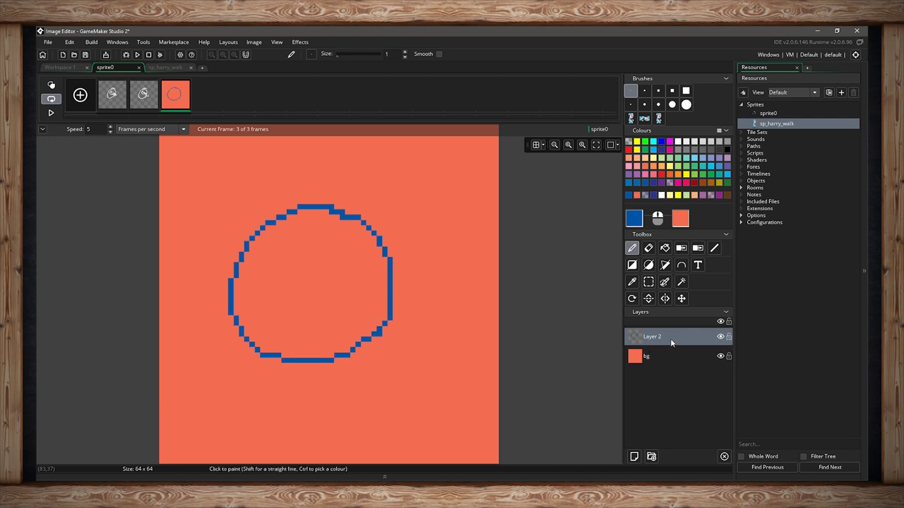
Step: Draw a freehand blue curve beside the circle on Layer 2, then hide and show the layer
mouse_move(400, 223)
mouse_down()
mouse_move(433, 373)
mouse_move(352, 397)
mouse_up()
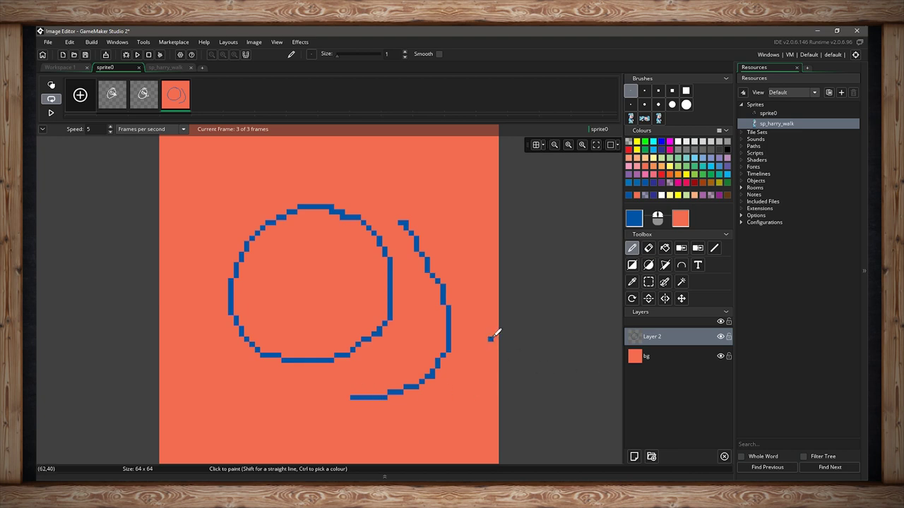
click(720, 337)
click(720, 337)
Step: Add another layer and a layer group, and move Layer 3, Layer 2 and bg into the group
click(635, 456)
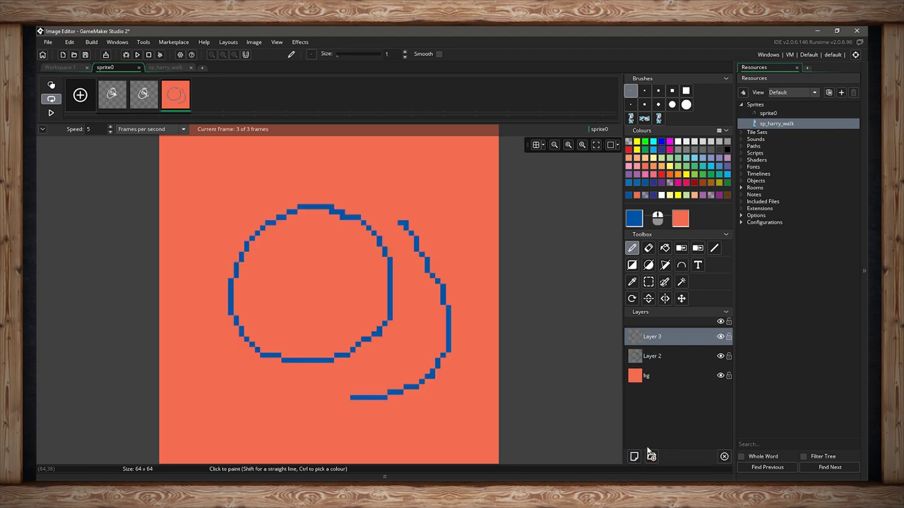
click(652, 457)
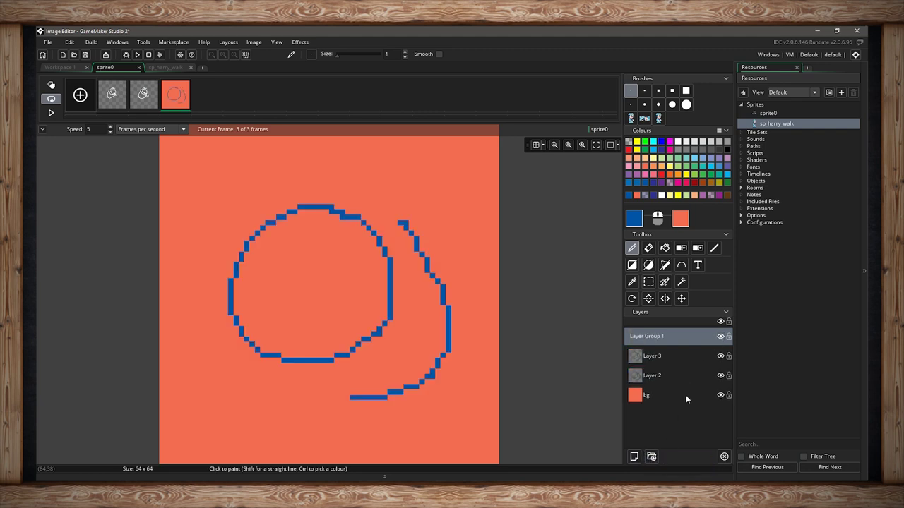
click(660, 357)
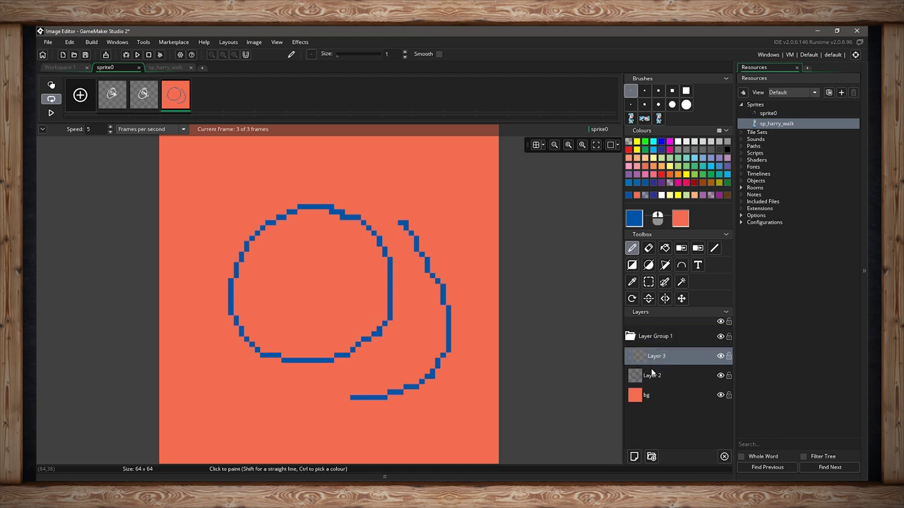
shift+drag(653, 375, 629, 337)
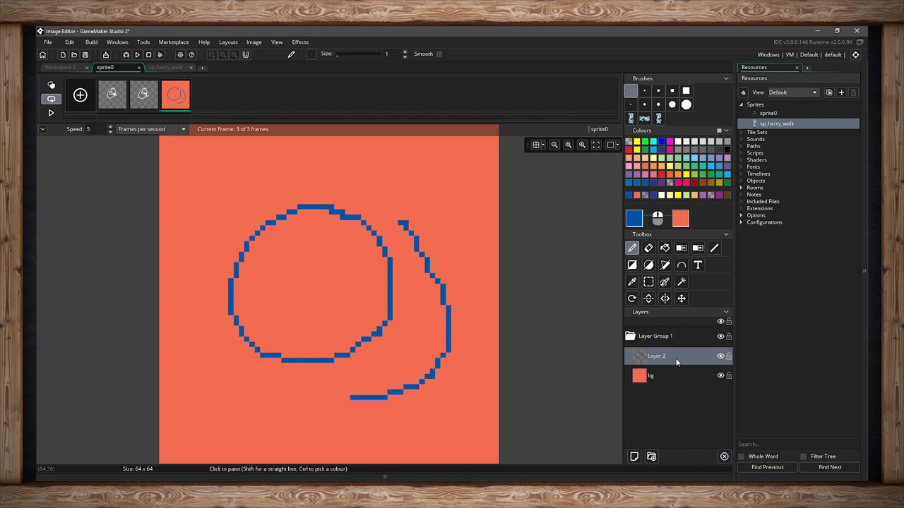
Step: Delete Layer 2 and try to delete Layer Group 1 with the bg layer still inside it
click(724, 457)
drag(648, 355, 644, 396)
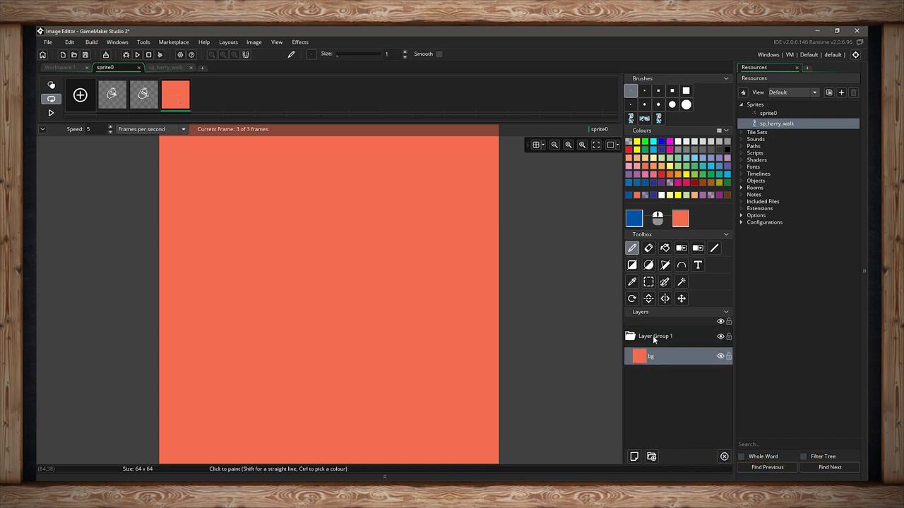
click(653, 337)
click(724, 457)
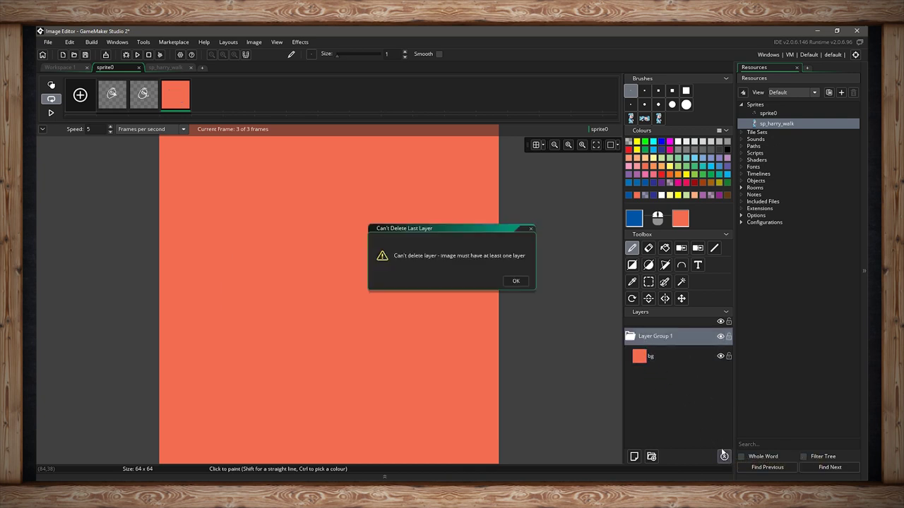
click(524, 284)
Step: Move the bg layer out of Layer Group 1 and delete the empty group
click(644, 355)
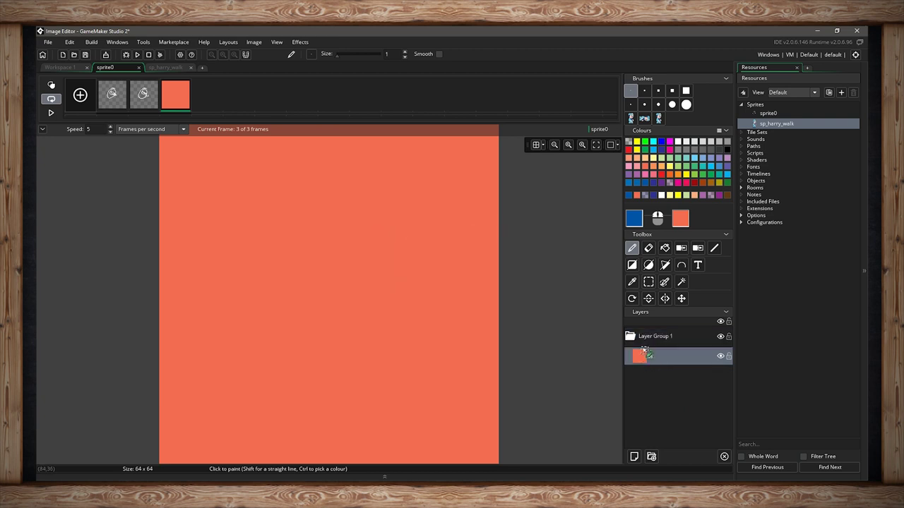
drag(644, 351, 656, 327)
click(687, 359)
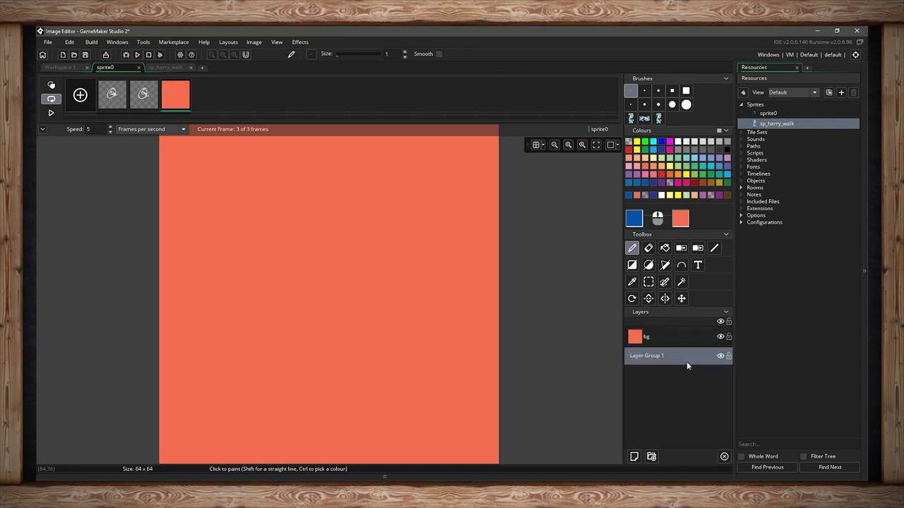
click(723, 457)
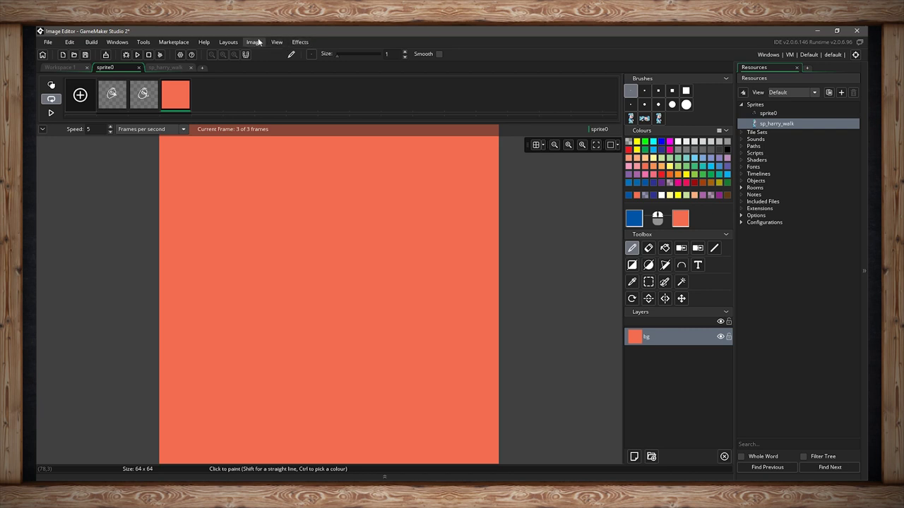
Step: Check Workspace 1, return to sprite0, and preview the Greyscale effect on the selected layer without applying it
click(68, 69)
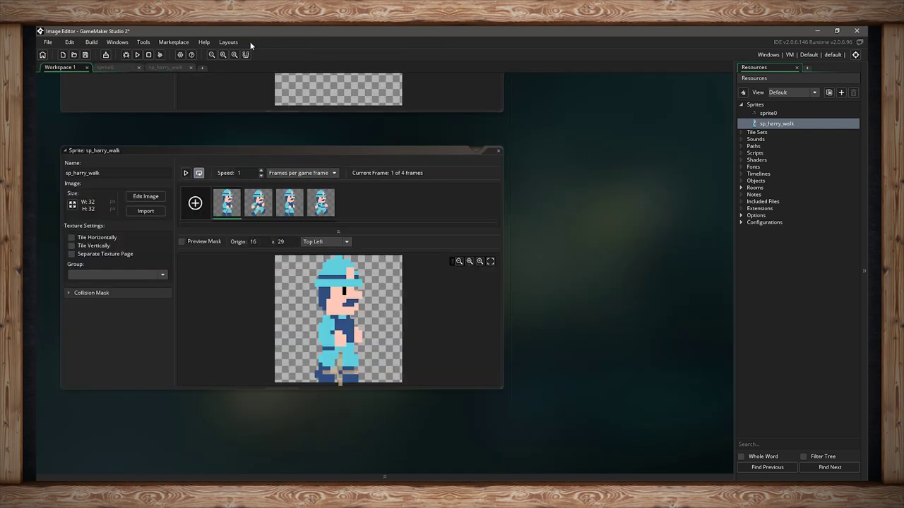
click(112, 68)
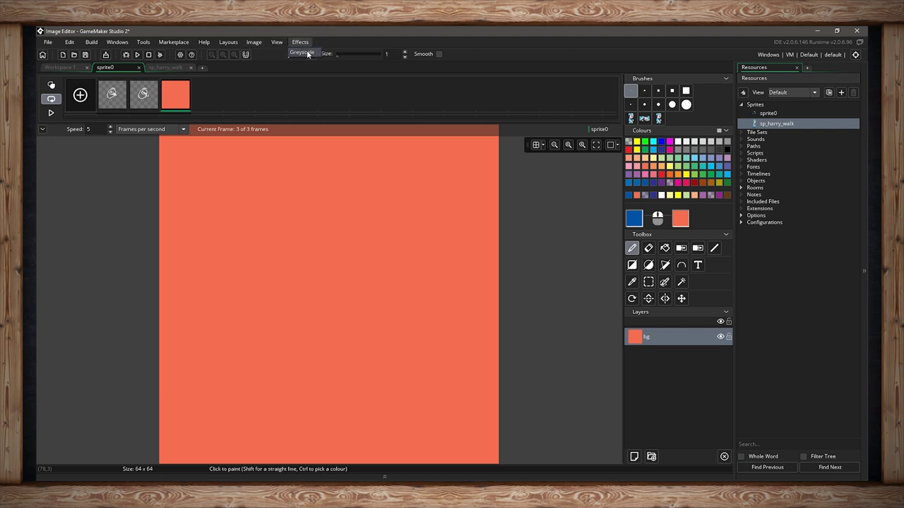
click(300, 43)
click(307, 55)
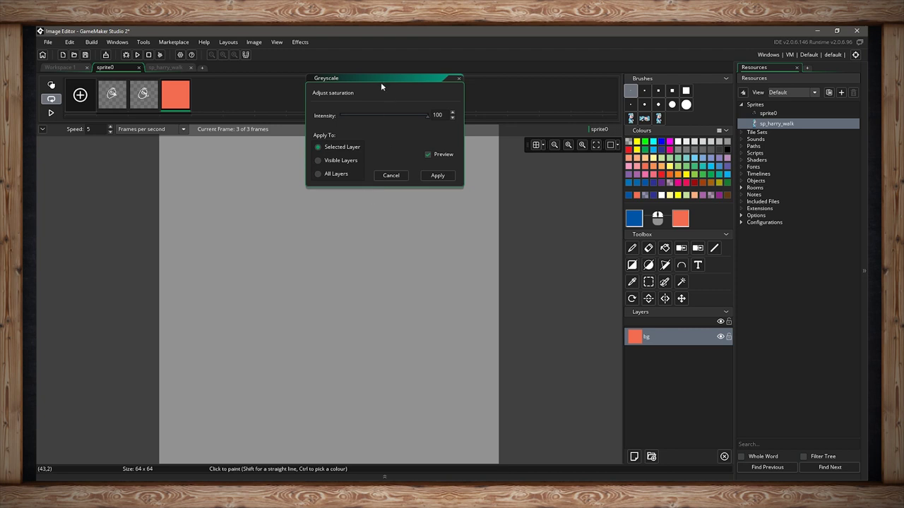
drag(380, 82, 391, 202)
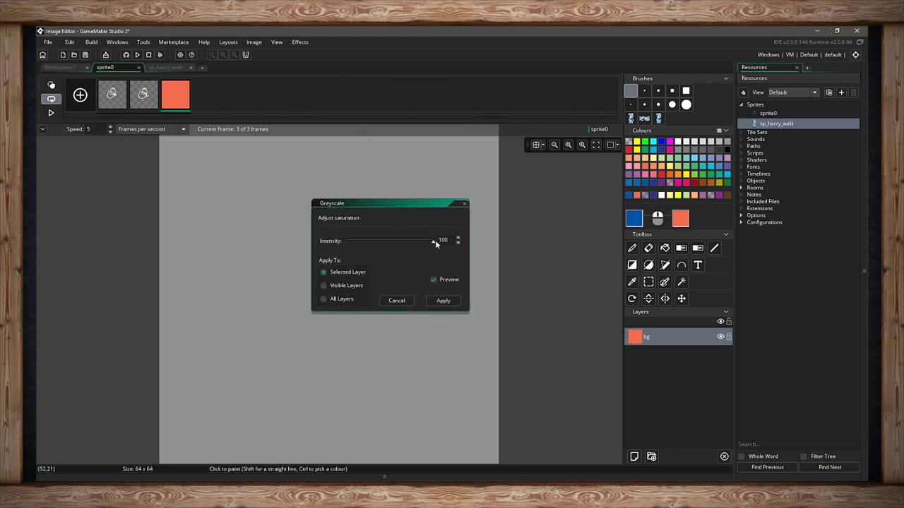
drag(434, 241, 430, 242)
click(396, 300)
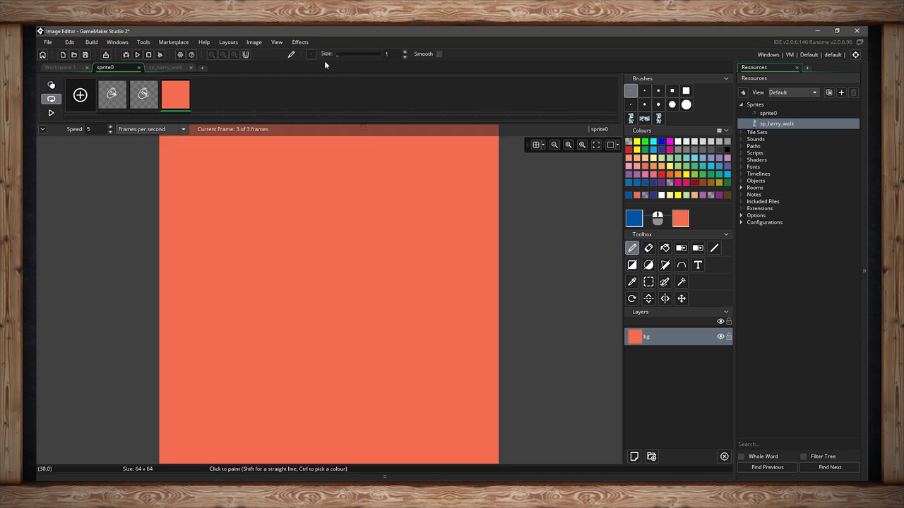
Step: View the sprite at 1:1 scale and fit it back to the screen
click(297, 43)
mouse_move(286, 43)
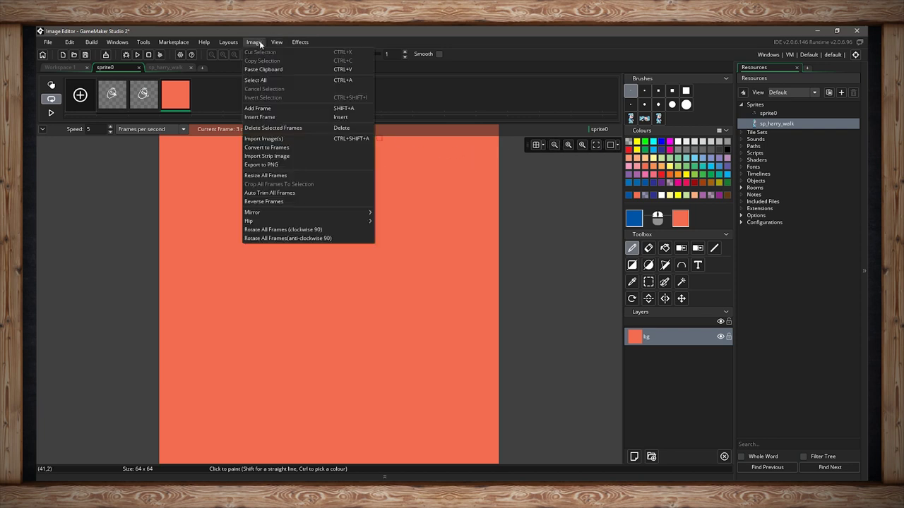
click(279, 53)
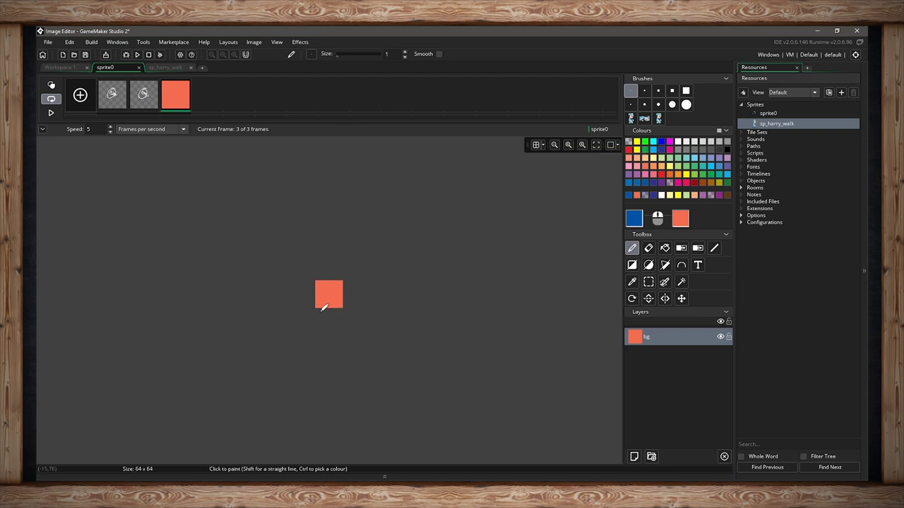
click(277, 41)
click(284, 61)
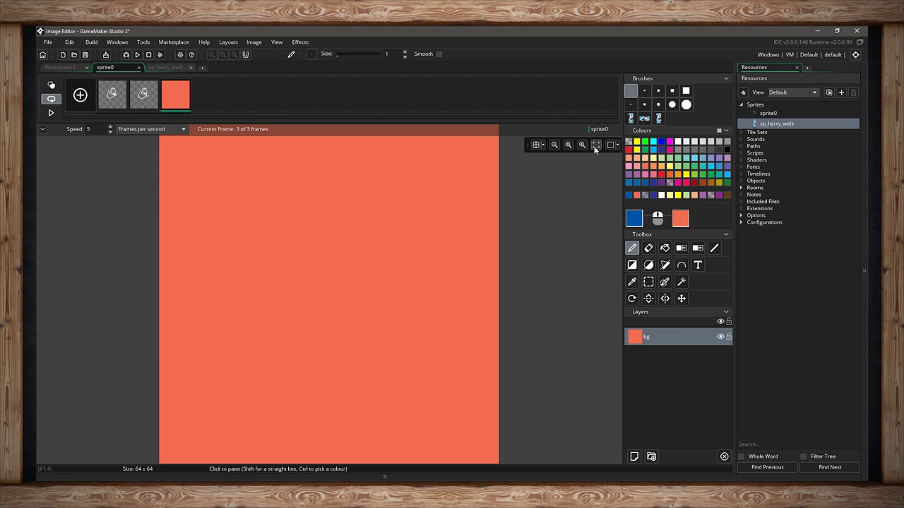
Step: Show the grid over the sprite canvas and hide it again
click(300, 42)
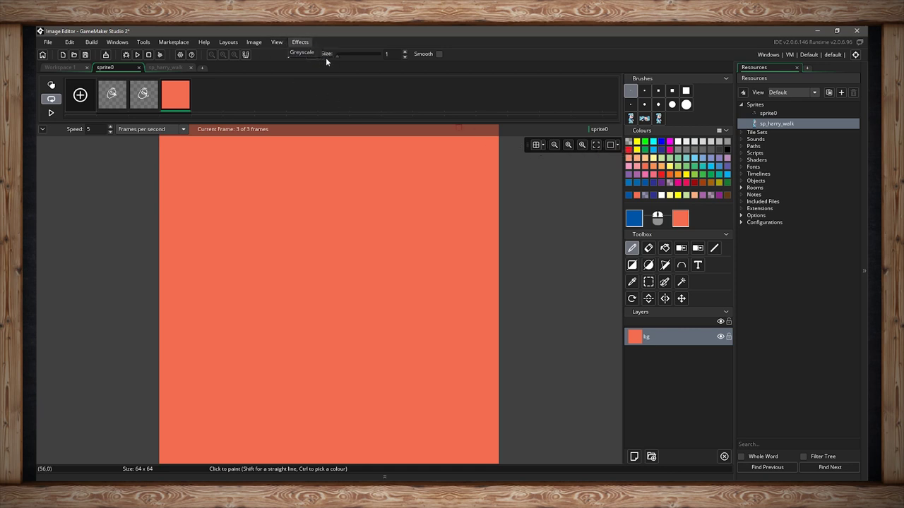
click(276, 42)
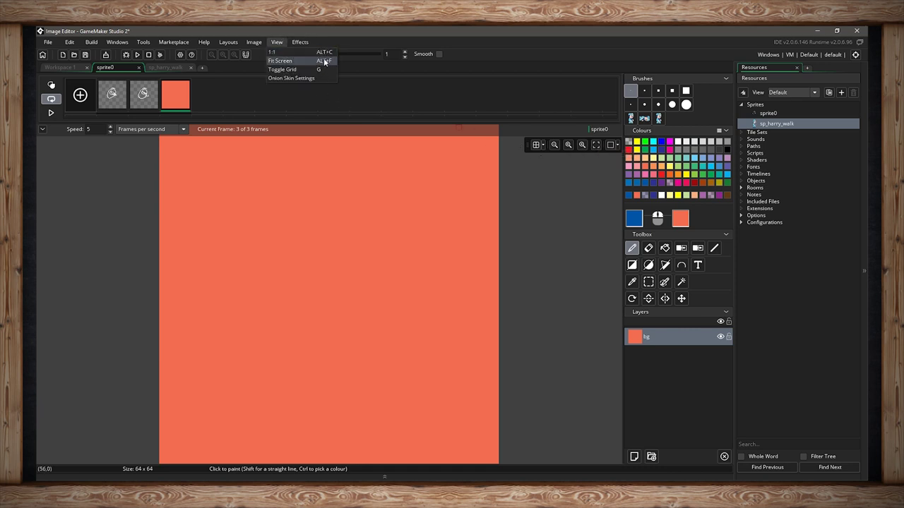
click(313, 70)
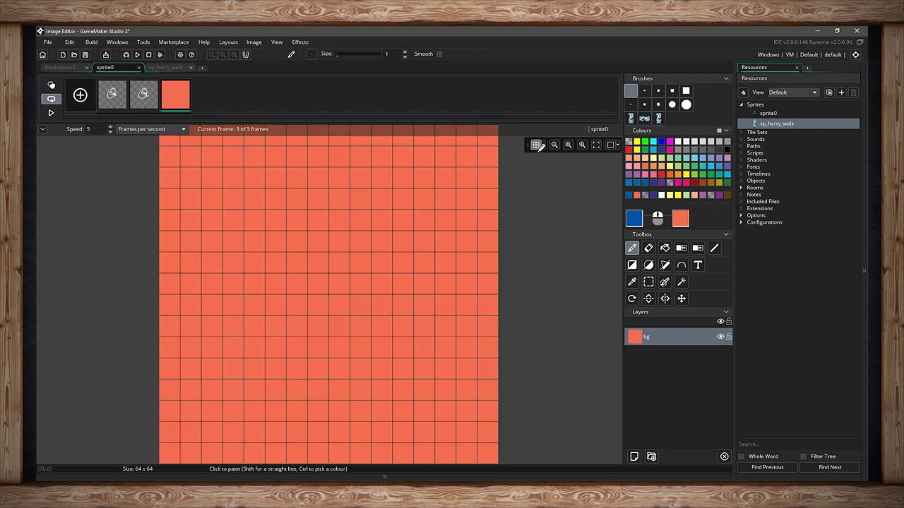
key(g)
Step: Open the onion skin settings for frame 2, try Frames forwards at 1, and set it back to 0
click(277, 42)
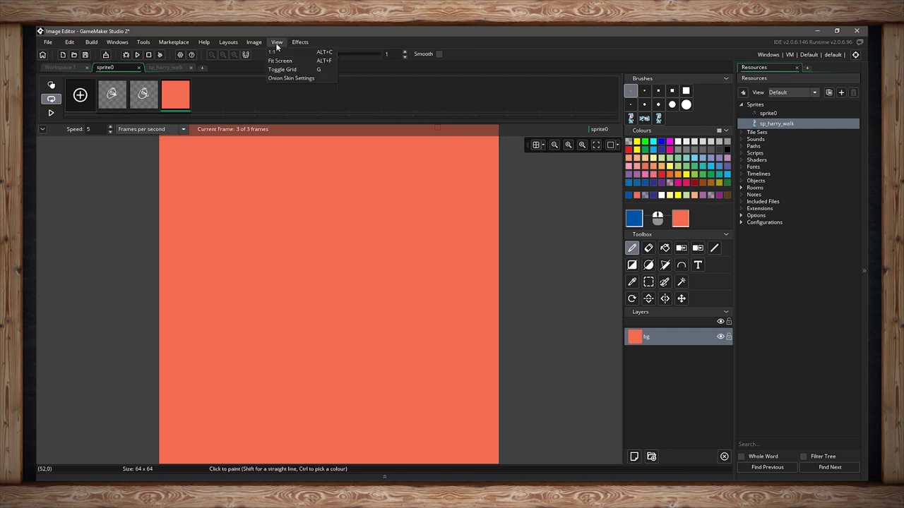
click(297, 80)
drag(92, 94, 439, 152)
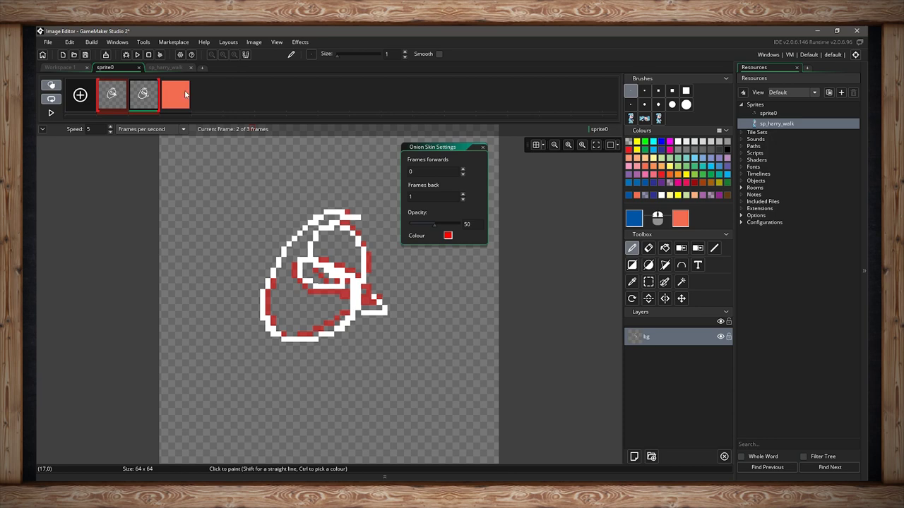
click(463, 171)
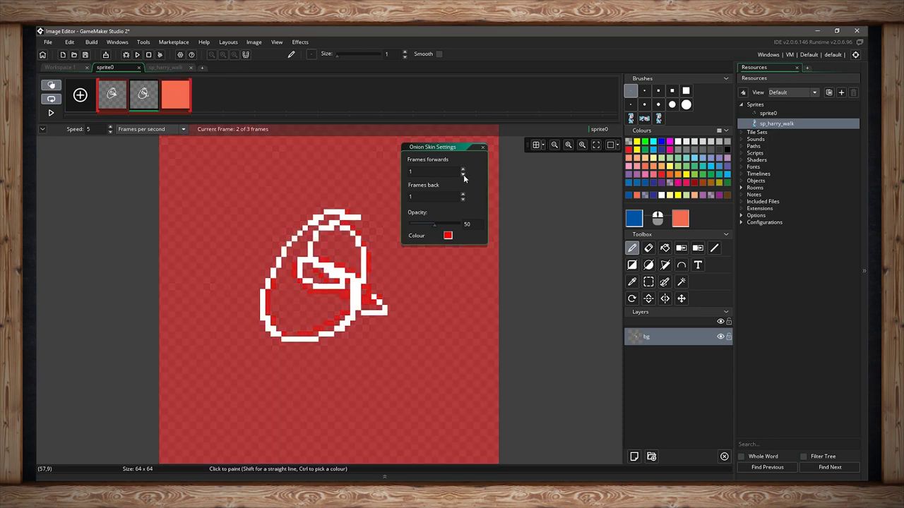
click(462, 174)
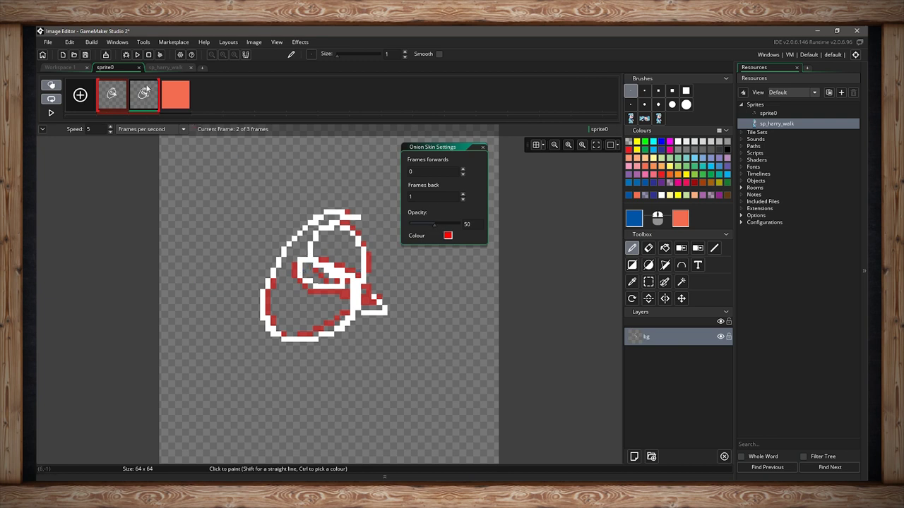
mouse_move(434, 225)
mouse_down()
mouse_move(417, 225)
mouse_move(429, 233)
mouse_up()
click(449, 235)
drag(182, 63, 535, 182)
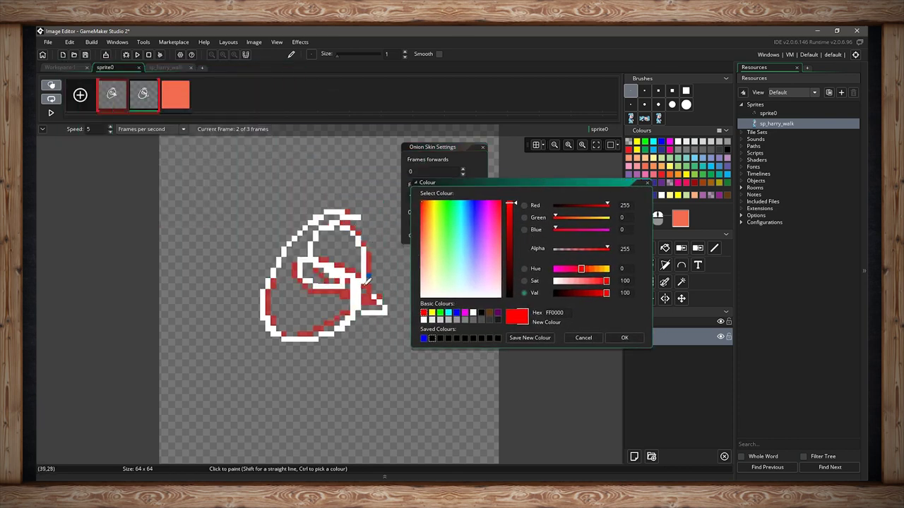
click(481, 312)
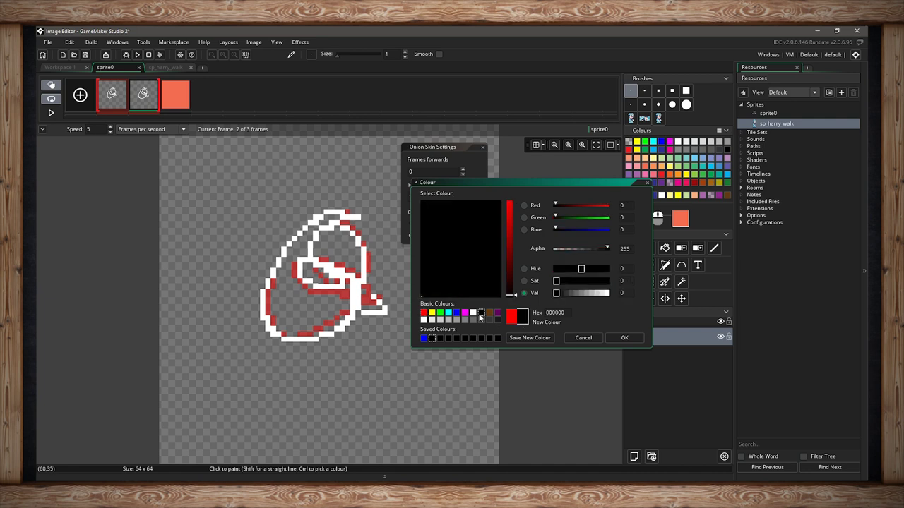
click(583, 338)
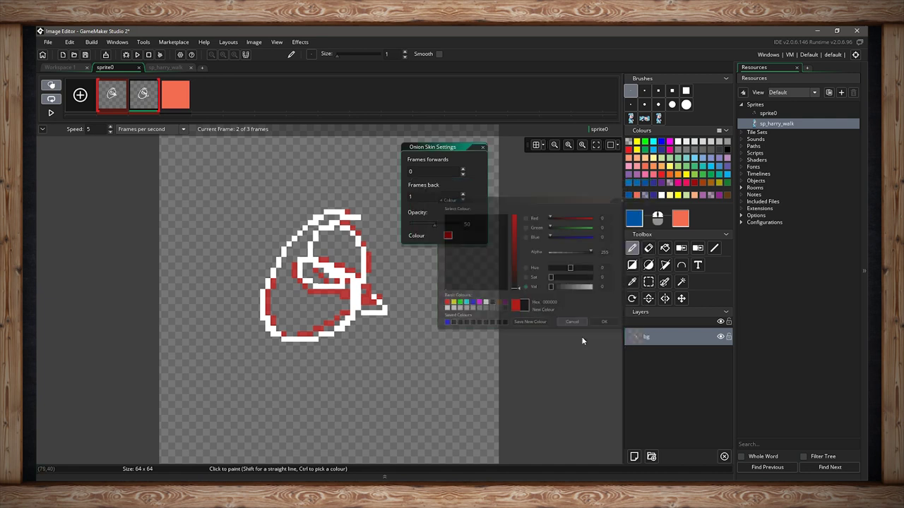
Step: Set the onion skin colour to black and change it to grey A0A0A0
click(448, 235)
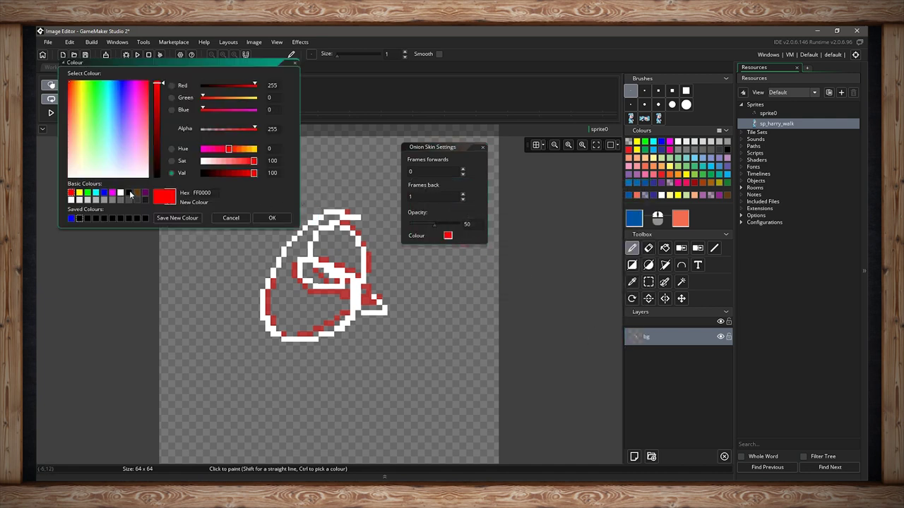
click(129, 192)
click(271, 218)
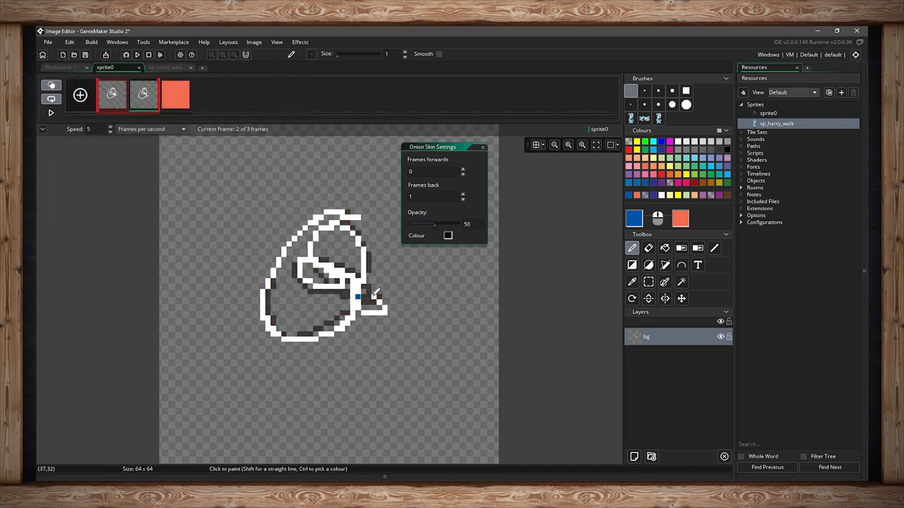
click(448, 235)
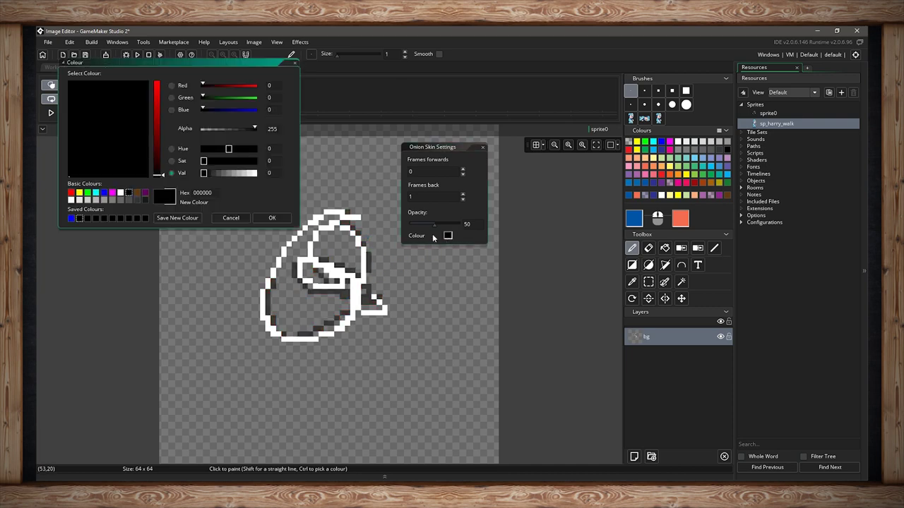
click(158, 120)
click(271, 218)
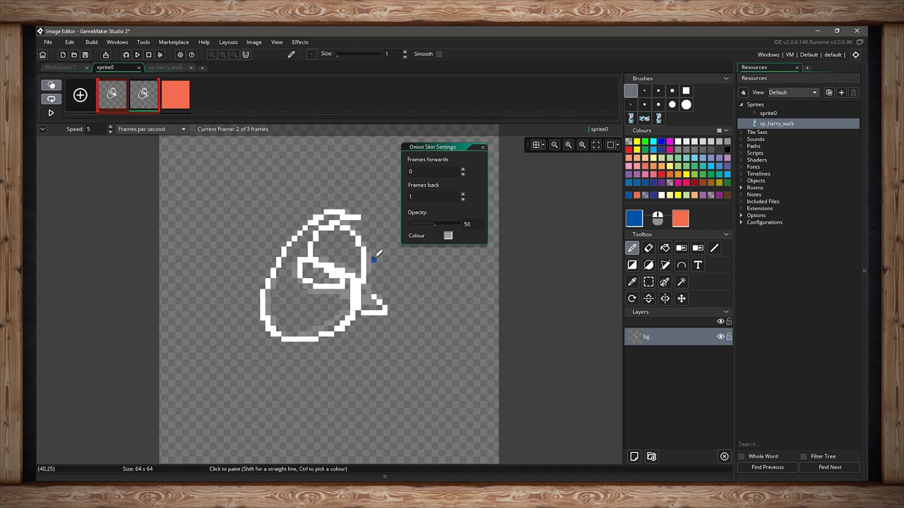
Step: Set the onion skin colour to red and close the onion skin settings
click(449, 235)
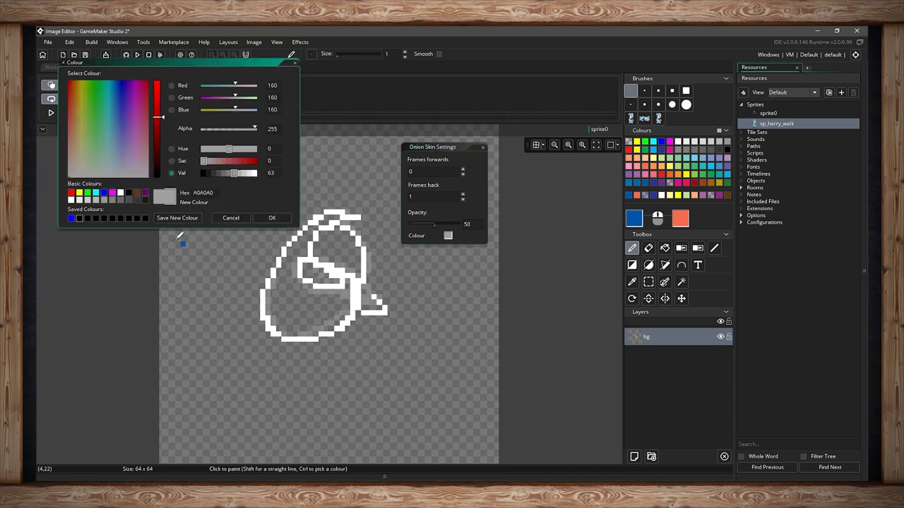
click(72, 193)
click(266, 216)
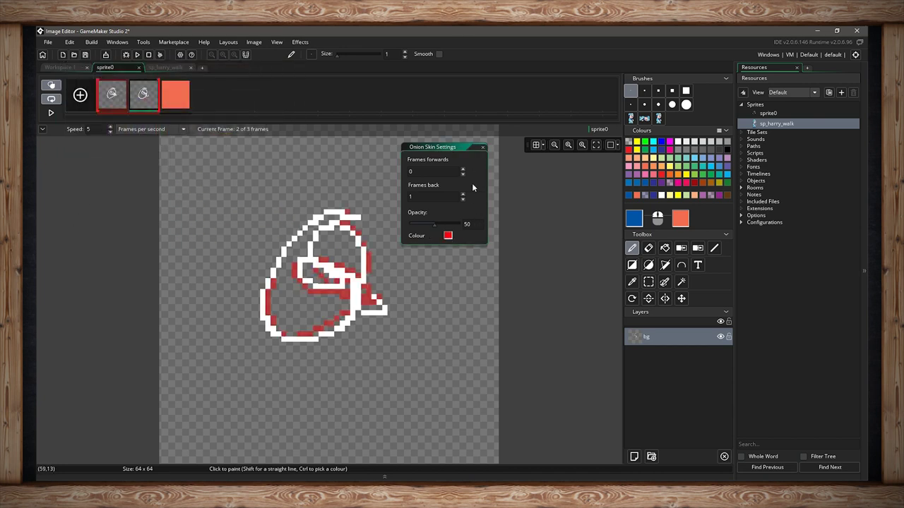
click(482, 147)
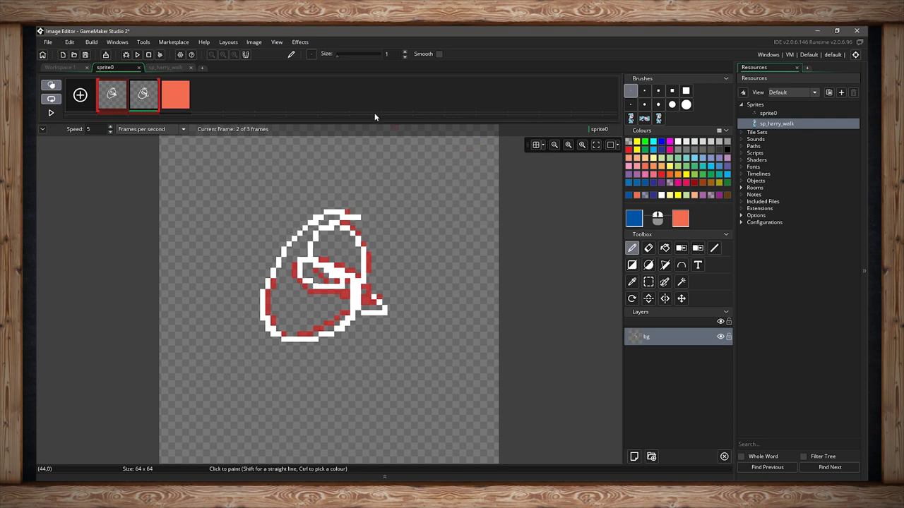
Step: Turn off onion skinning and look over the image commands for copying, adding, resizing, mirroring and rotating frames
click(253, 43)
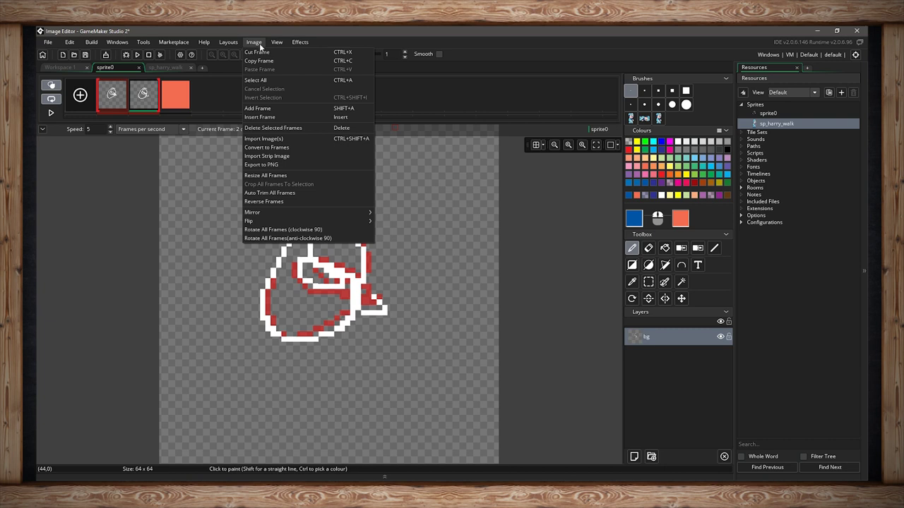
click(58, 87)
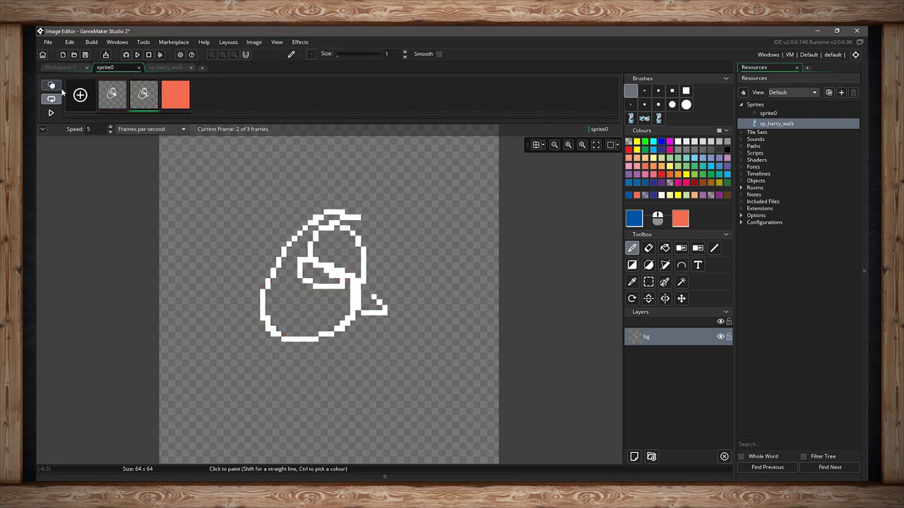
click(255, 43)
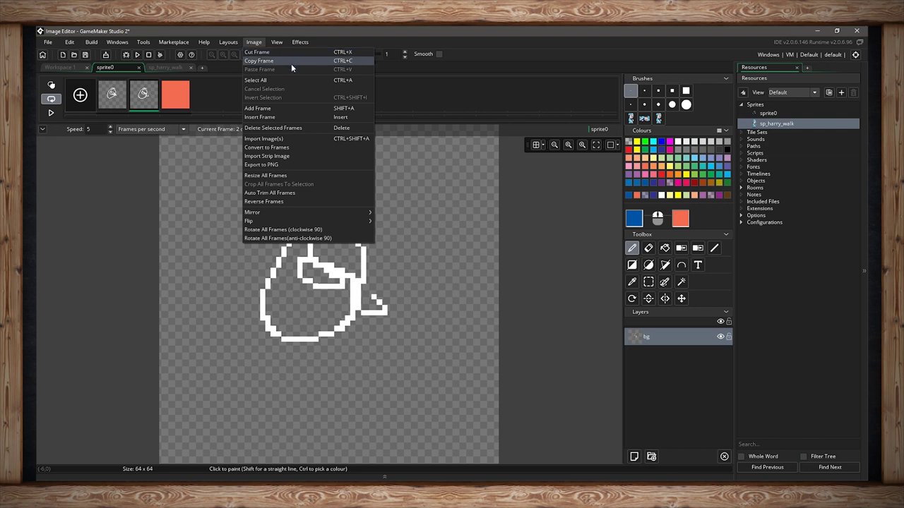
click(206, 99)
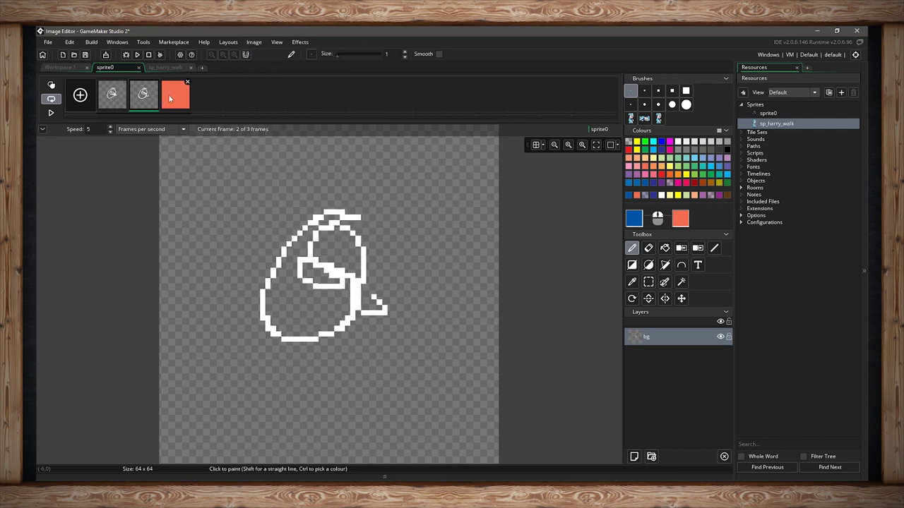
click(277, 42)
mouse_move(254, 42)
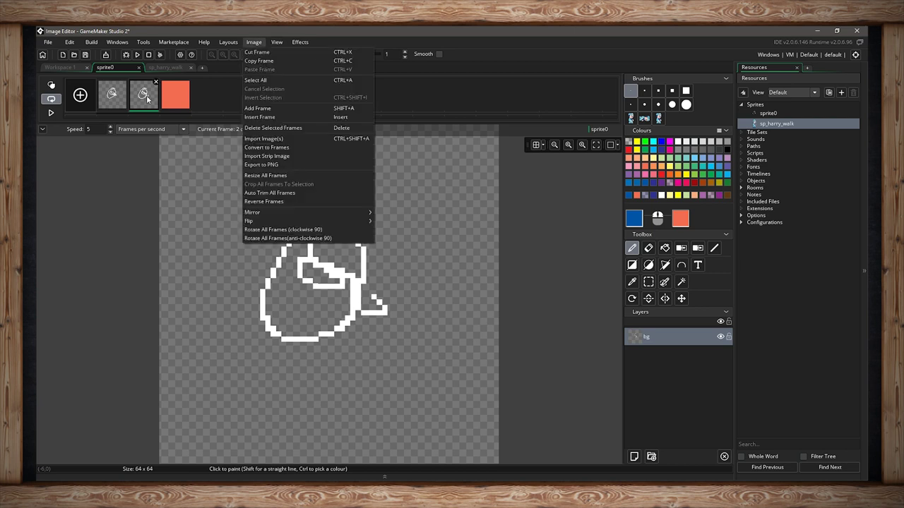
Step: Cut the second frame, paste it back at the end, and move the pasted frame to second place
click(264, 53)
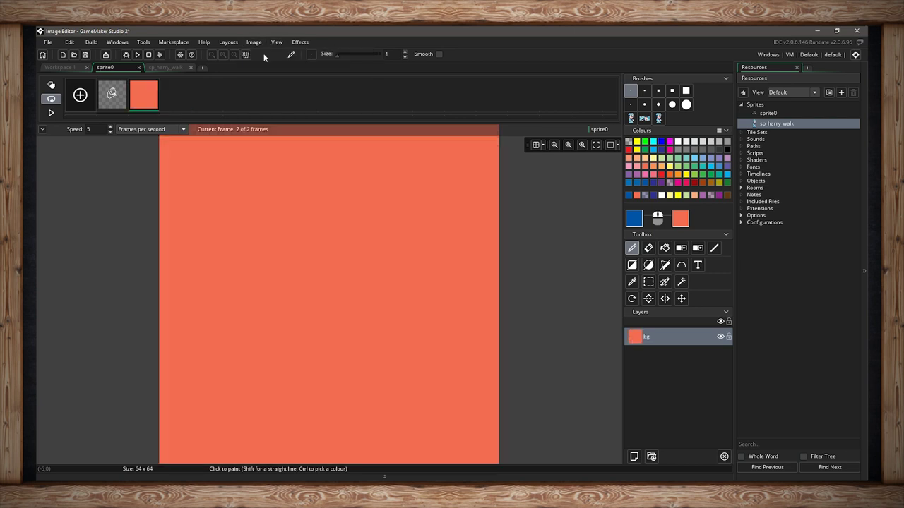
click(262, 44)
click(262, 66)
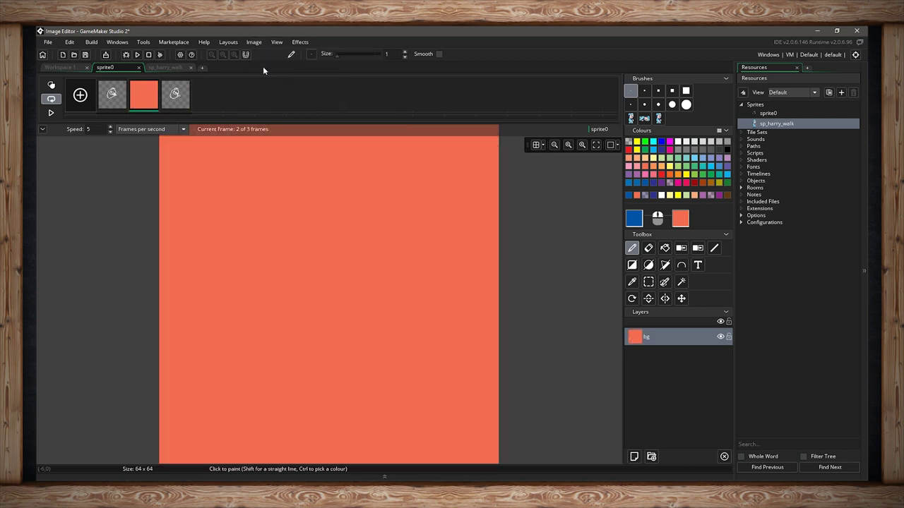
click(175, 99)
drag(176, 95, 134, 99)
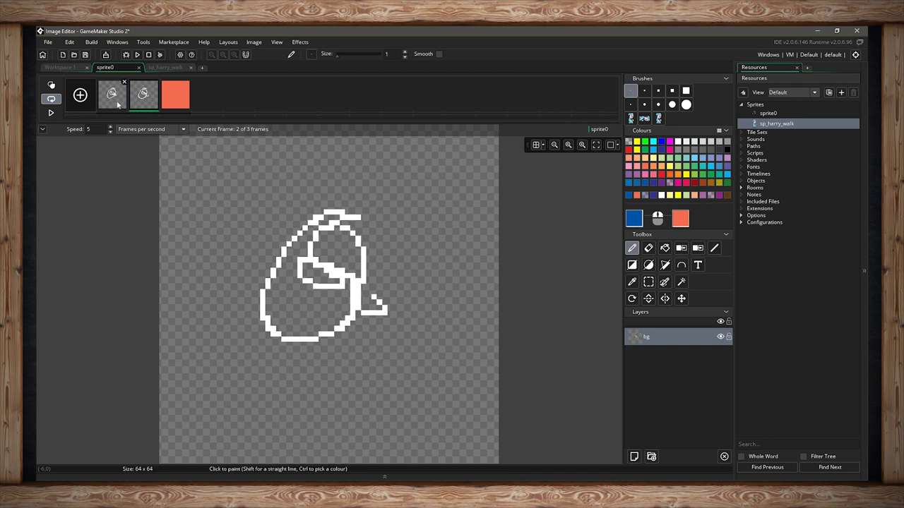
Step: Select all three frames together and return to having only the second frame selected
click(113, 97)
click(141, 98)
click(186, 106)
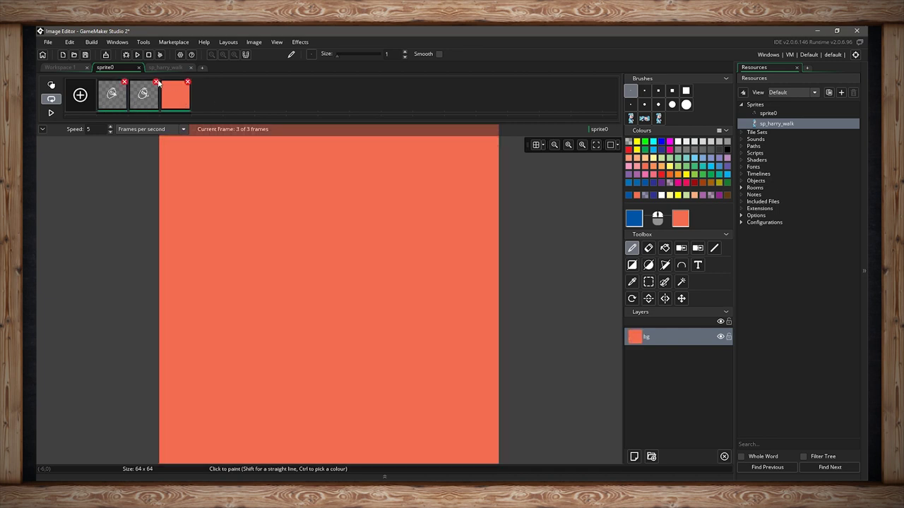
drag(148, 93, 225, 106)
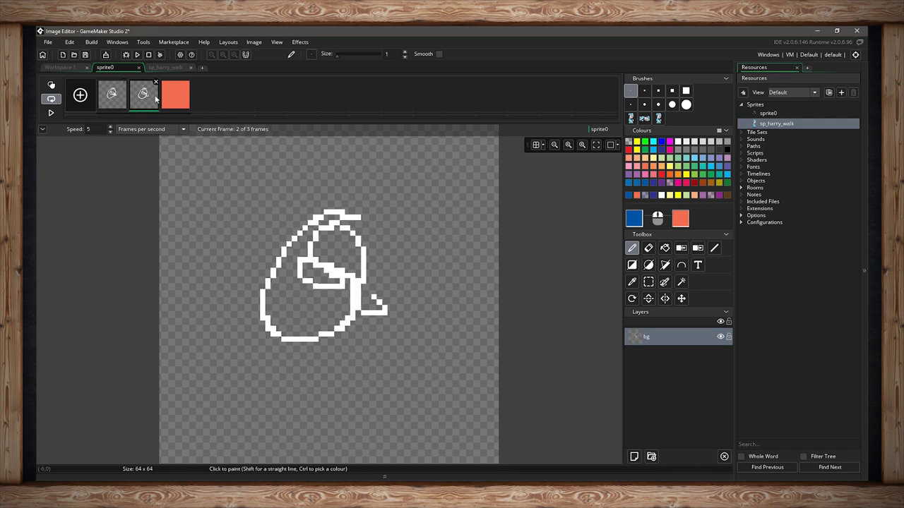
Step: Select the whole canvas of frame 2 and cancel the selection
click(254, 43)
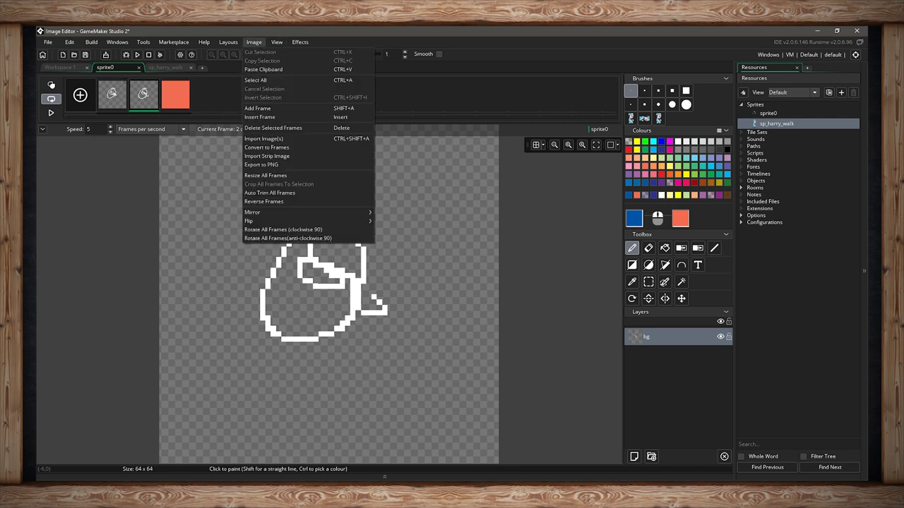
click(279, 80)
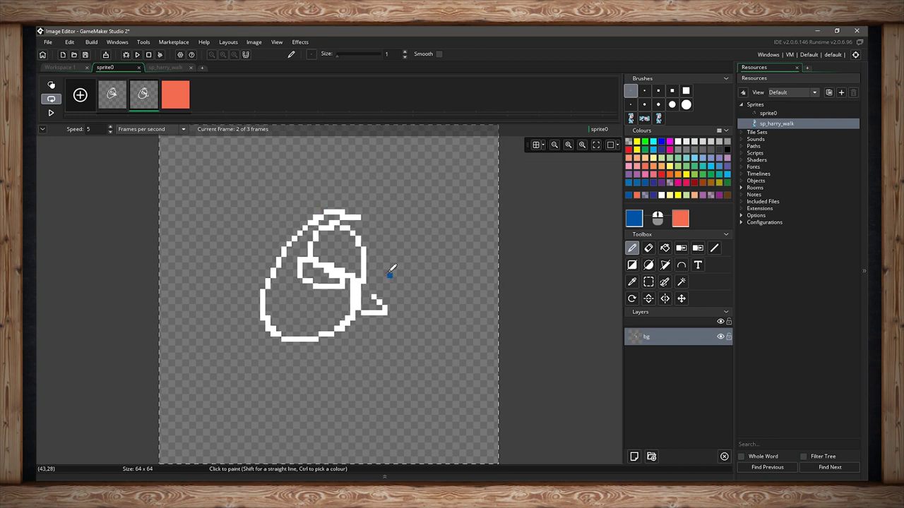
click(253, 43)
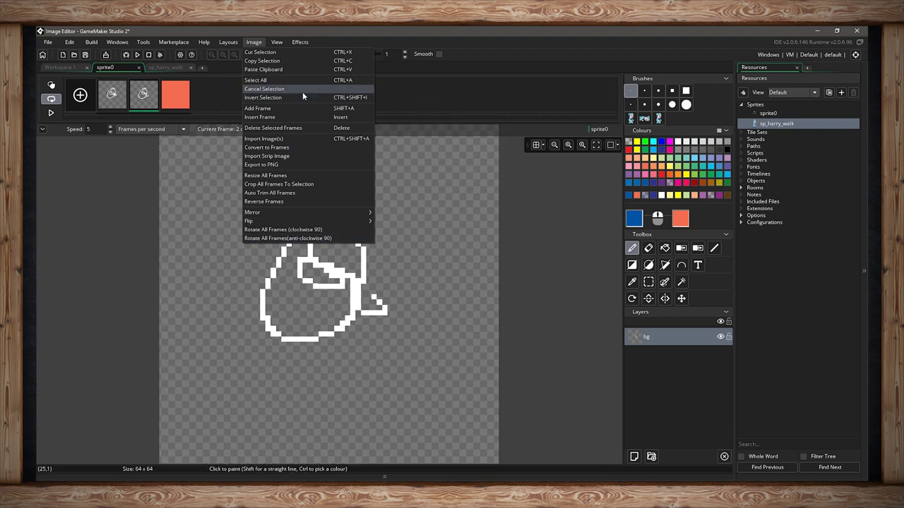
click(590, 274)
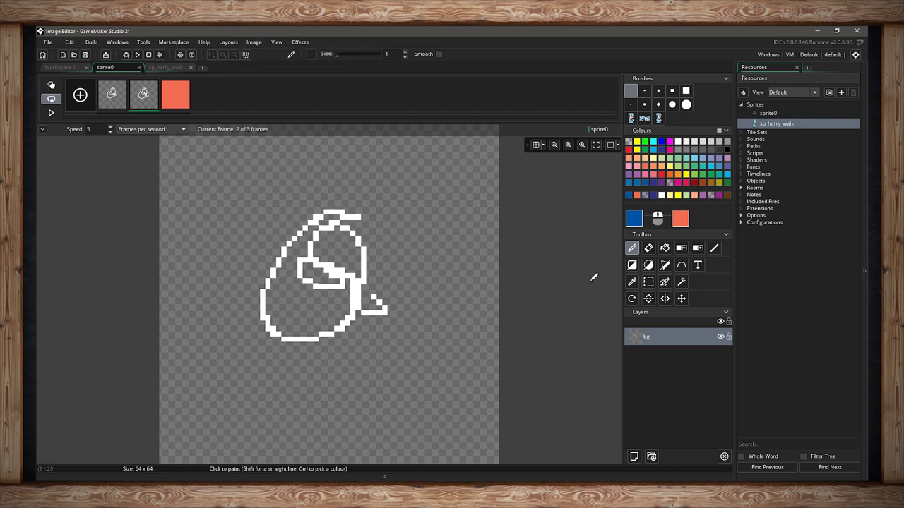
Step: Make a rectangular selection over the upper-left part of the white drawing and invert the selection
click(648, 282)
drag(250, 211, 341, 284)
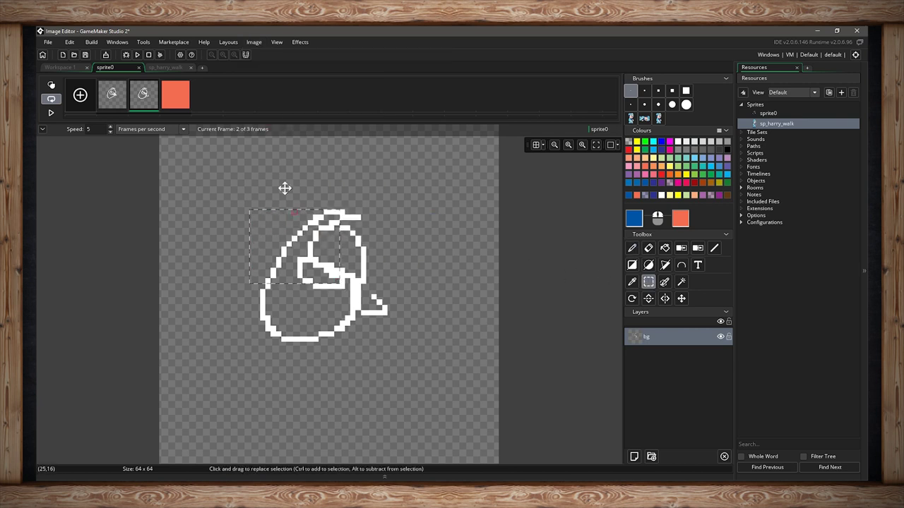
click(253, 42)
click(263, 97)
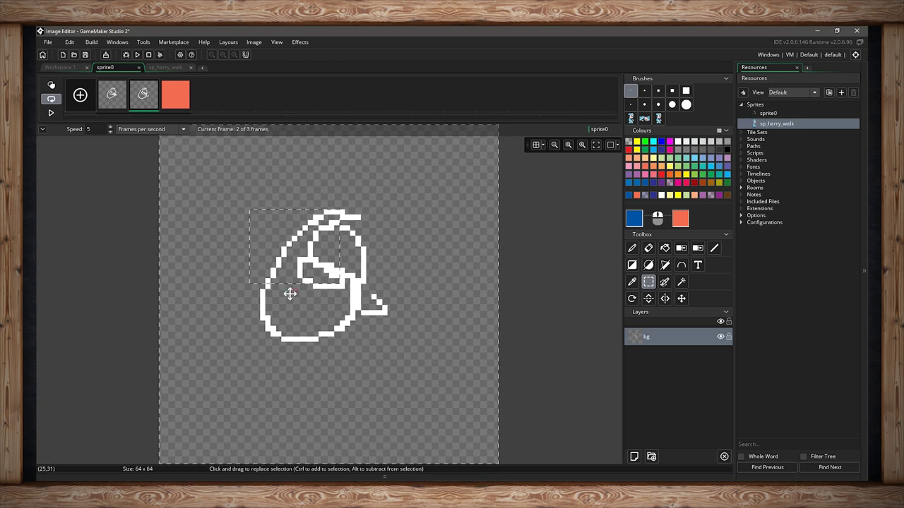
Step: Add a blank frame at the end, insert another blank one after frame 2, and delete both
click(250, 43)
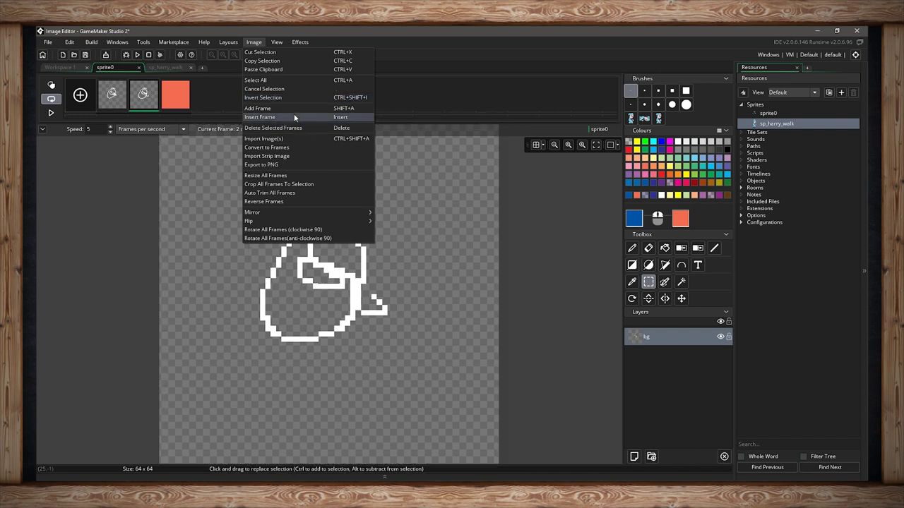
click(293, 108)
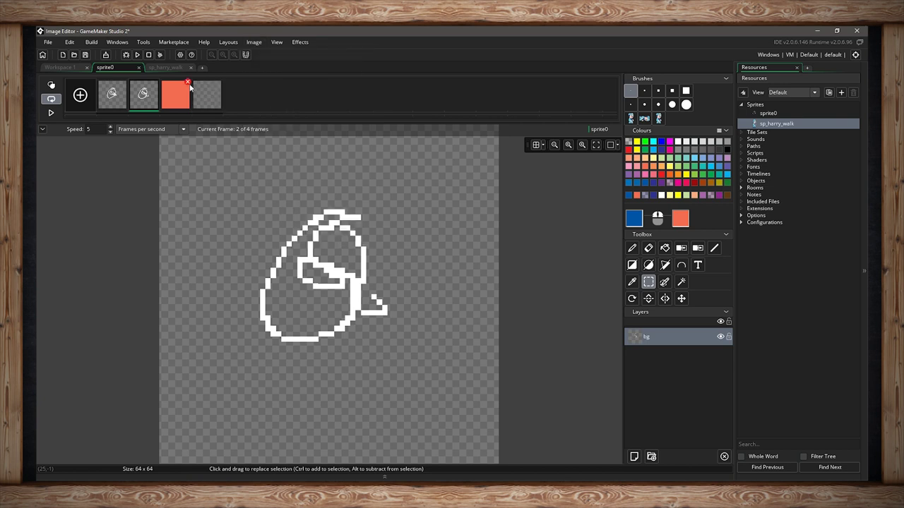
click(252, 42)
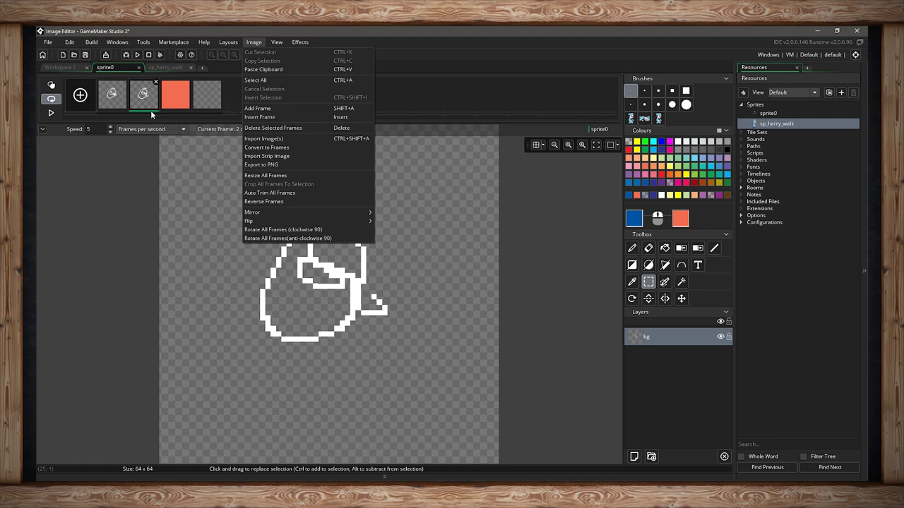
click(260, 117)
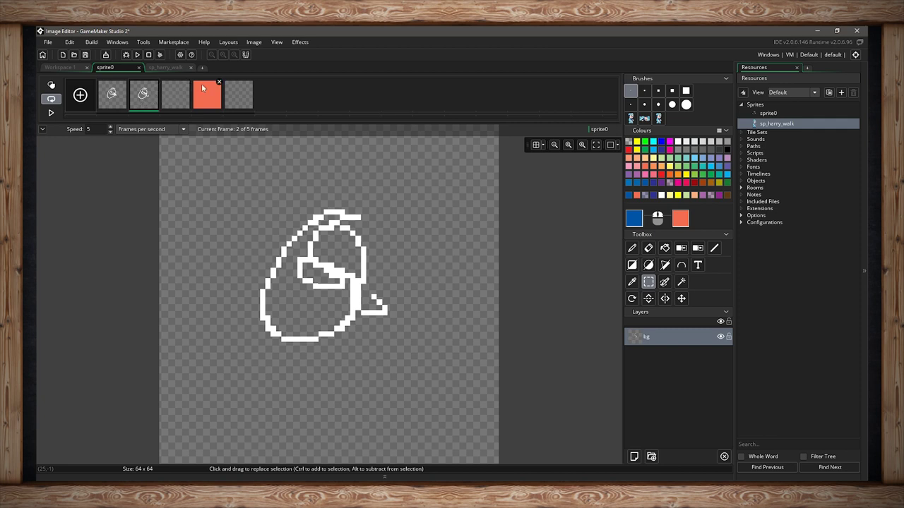
click(188, 83)
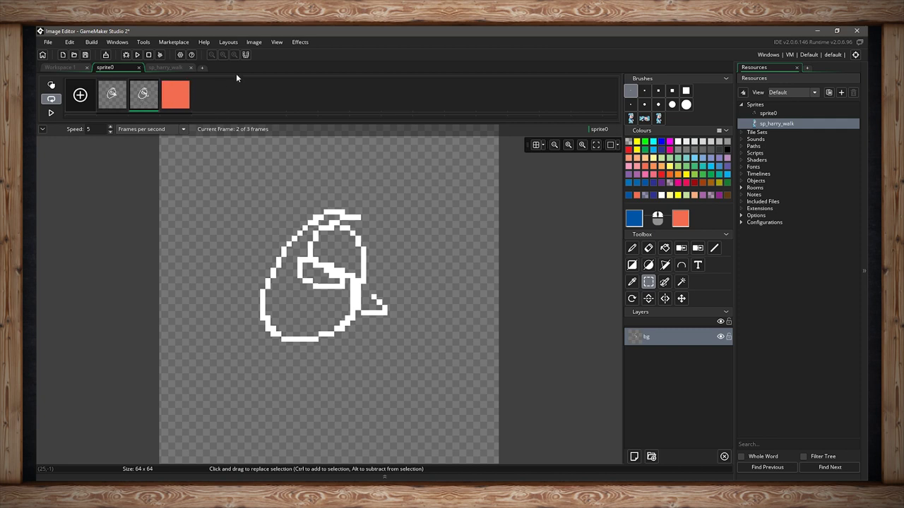
Step: Import the image 001bf75c-3681-48a3-9b83-8c77dc8ff86a.png and move the import options clear of the frame strip
click(255, 42)
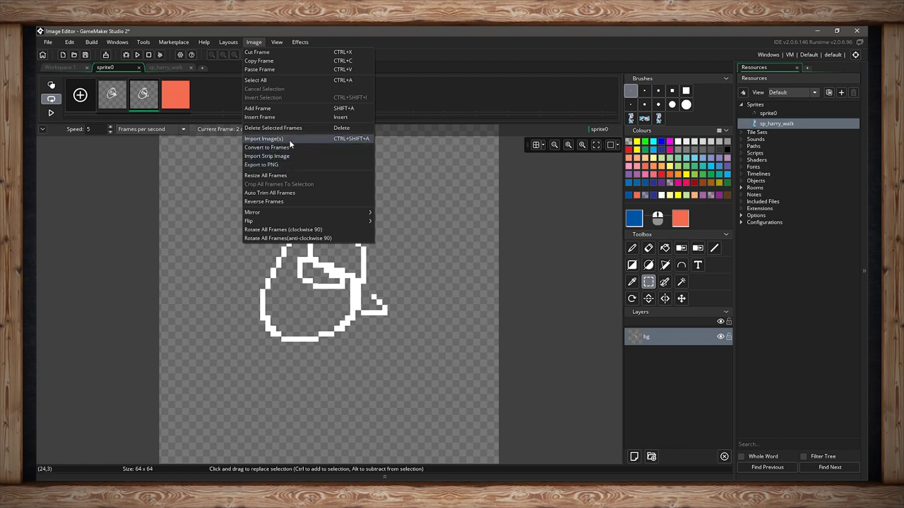
click(346, 140)
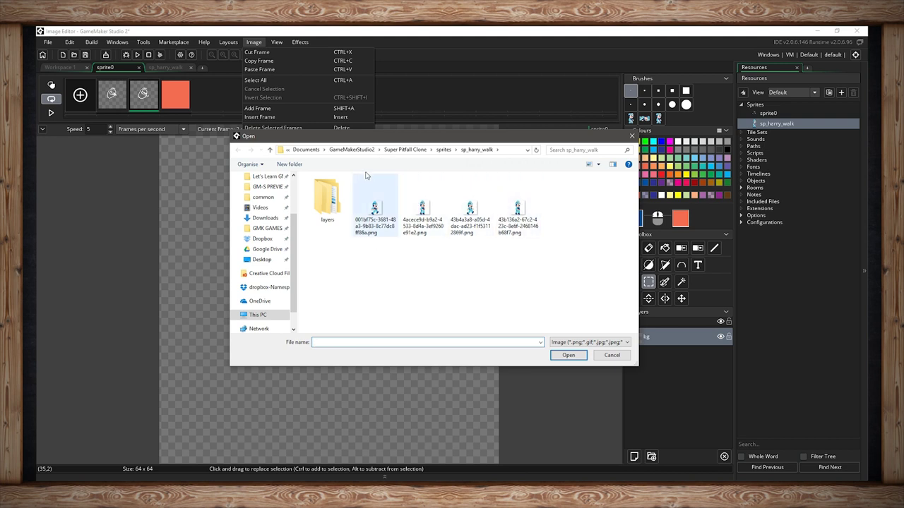
click(383, 214)
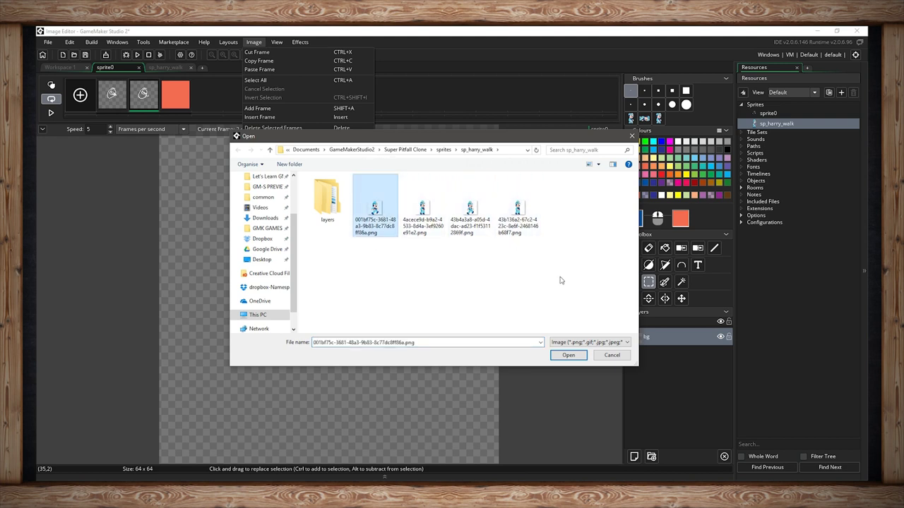
click(569, 355)
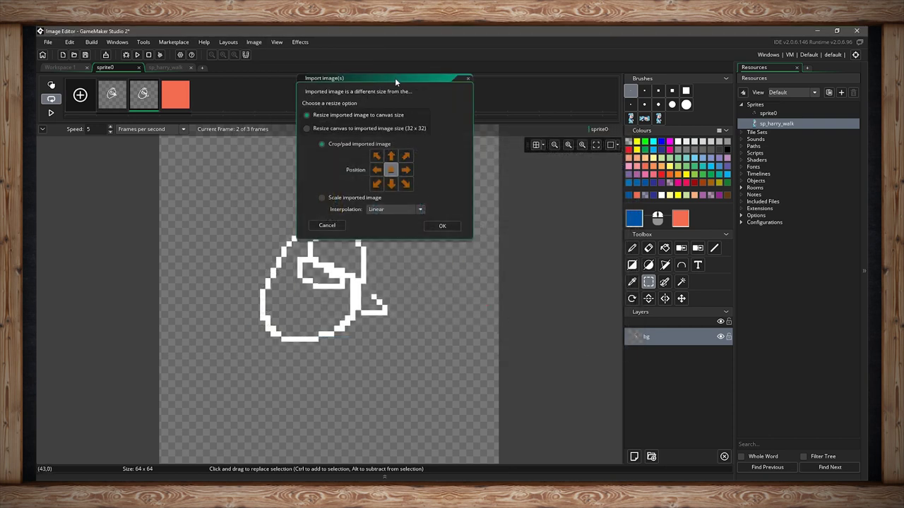
drag(395, 78, 491, 184)
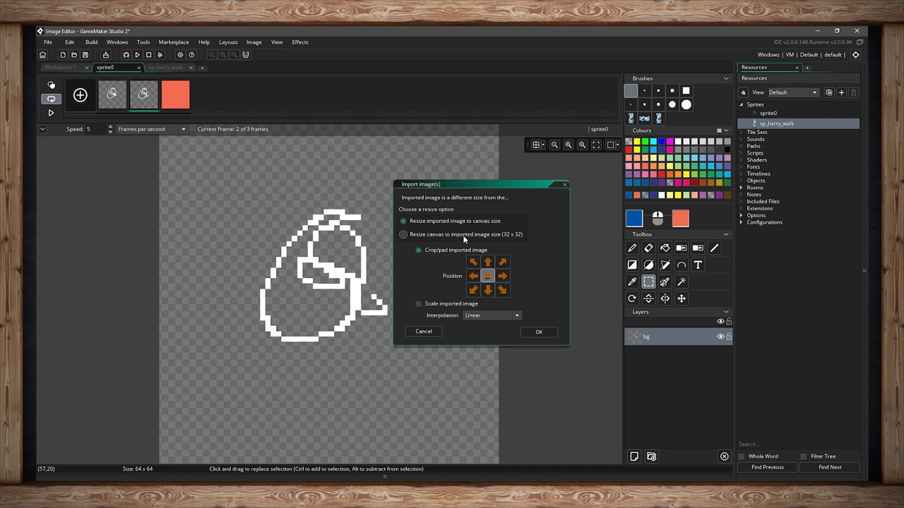
Step: Try resizing the canvas to the imported image and the lower-right position, restoring resize to canvas size with a centred position
click(403, 234)
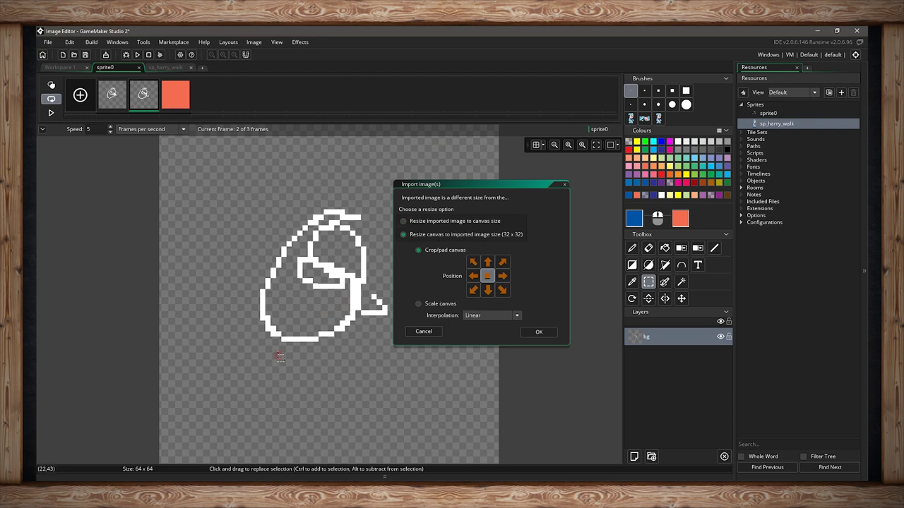
click(415, 223)
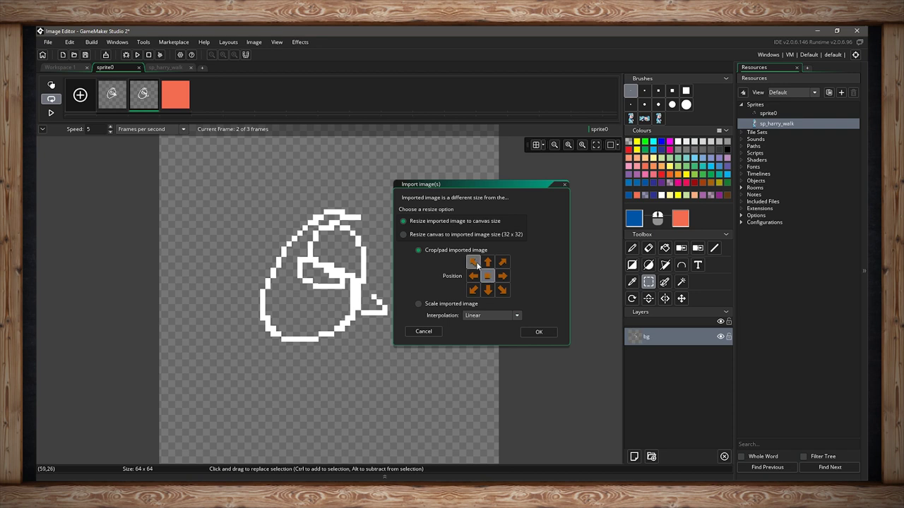
click(502, 289)
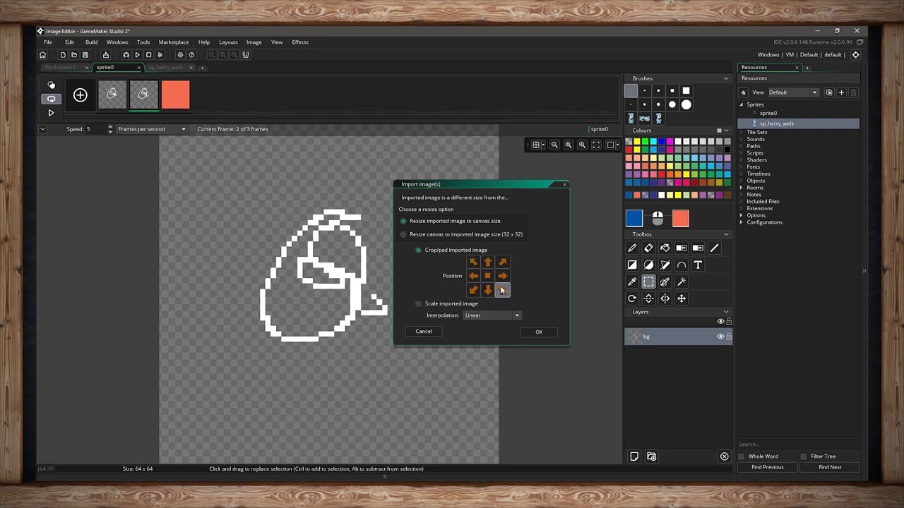
click(490, 278)
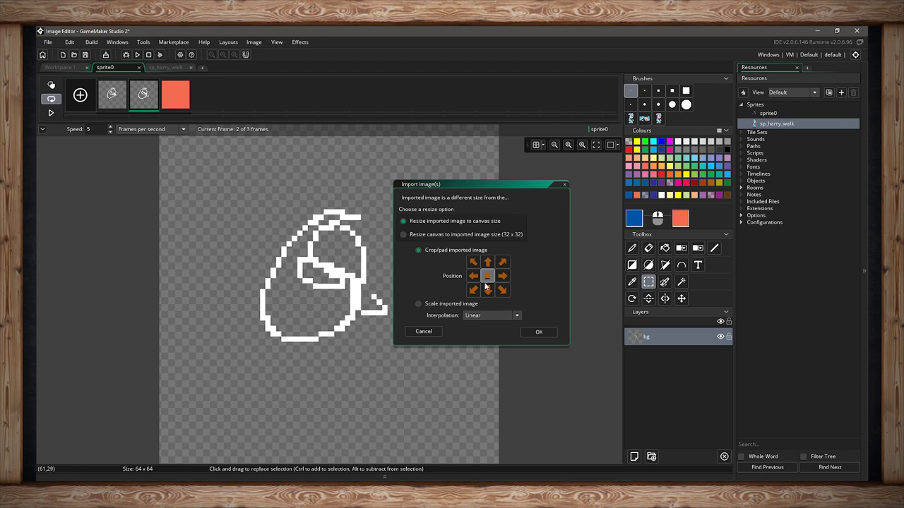
Step: Scale the imported image to the canvas with Linear interpolation, complete the import, and go to the new fourth frame
click(430, 248)
click(418, 305)
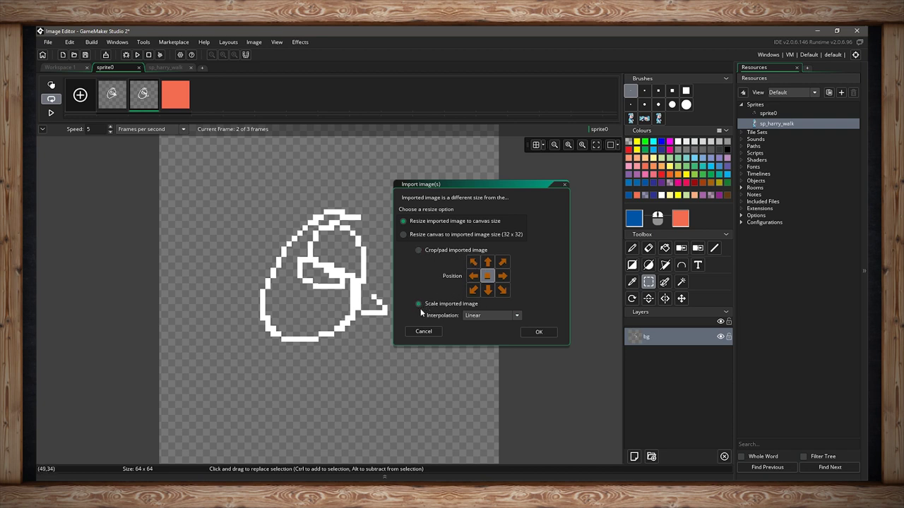
click(487, 316)
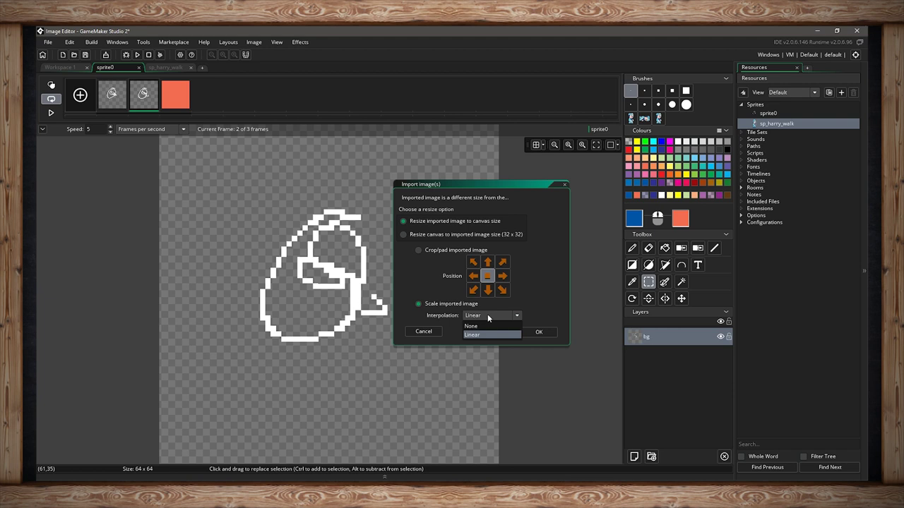
click(482, 324)
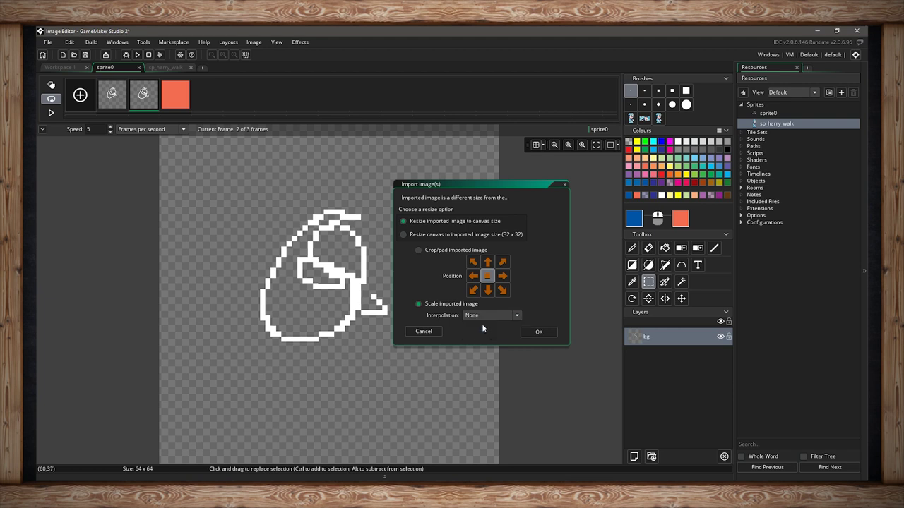
click(482, 317)
click(477, 331)
click(540, 332)
key(Right)
key(Right)
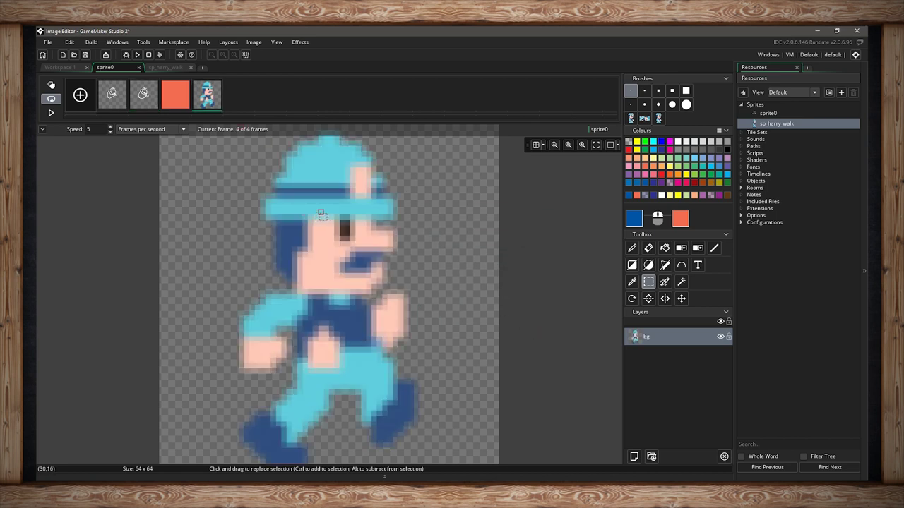
Step: Delete the imported fourth frame and choose 001bf75c-3681-48a3-9b83-8c77dc8ff86a.png for import again
key(Delete)
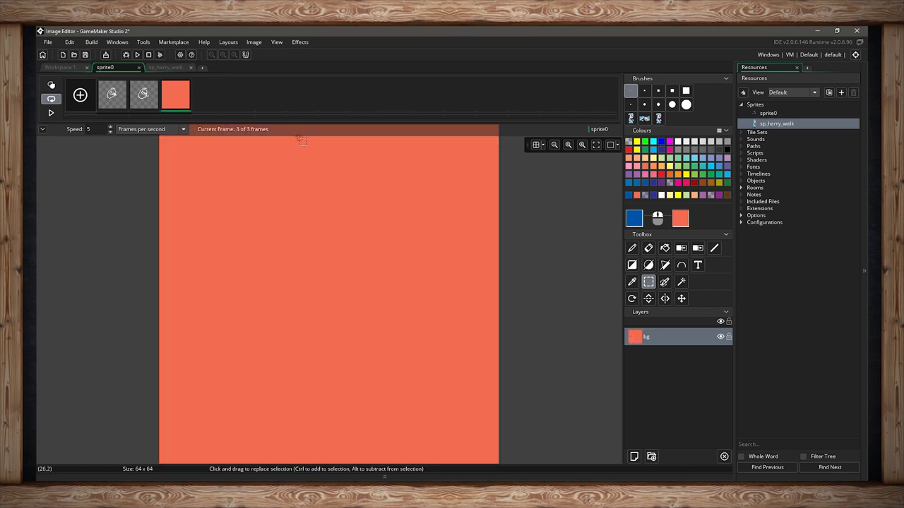
click(264, 42)
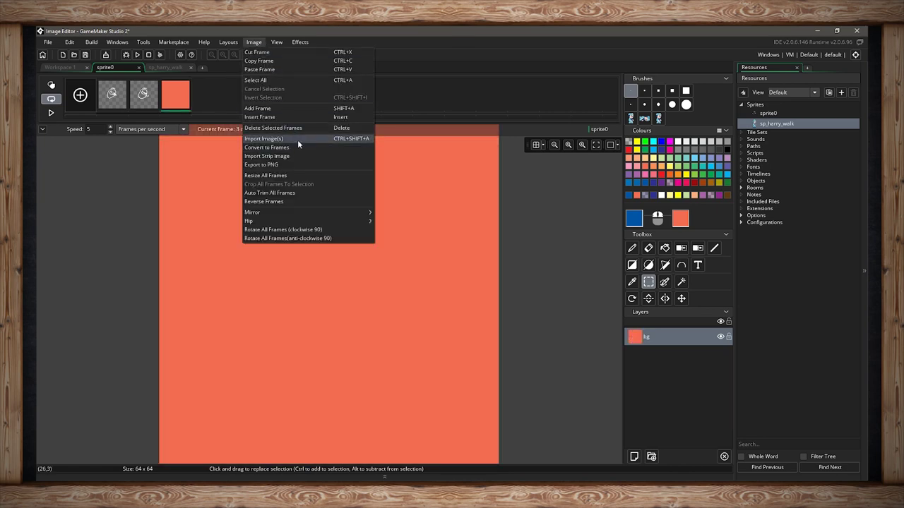
click(296, 138)
click(375, 214)
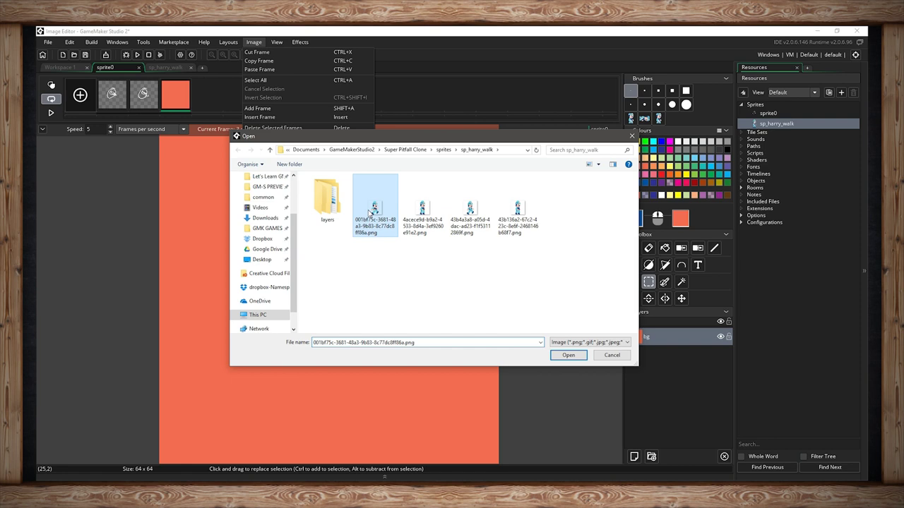
click(569, 356)
Step: Import the image scaled to the canvas size with interpolation set to None
drag(393, 77, 431, 213)
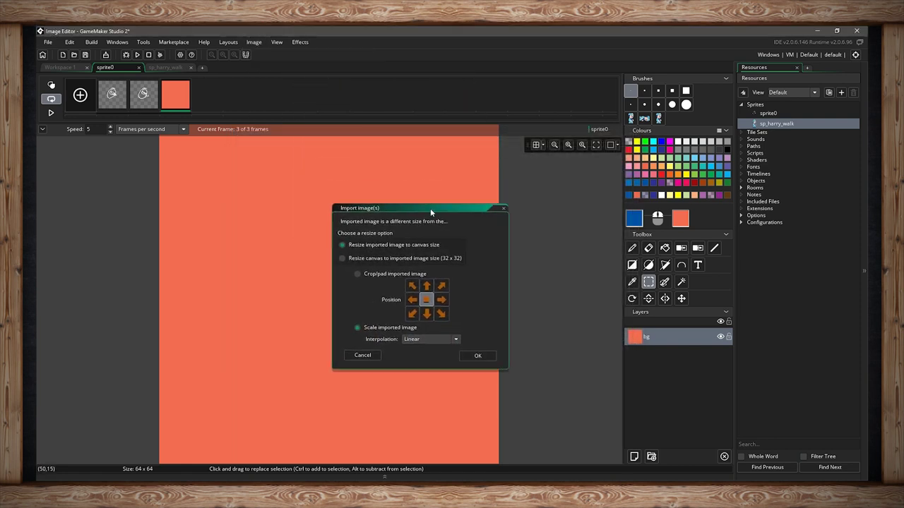
click(424, 344)
click(423, 357)
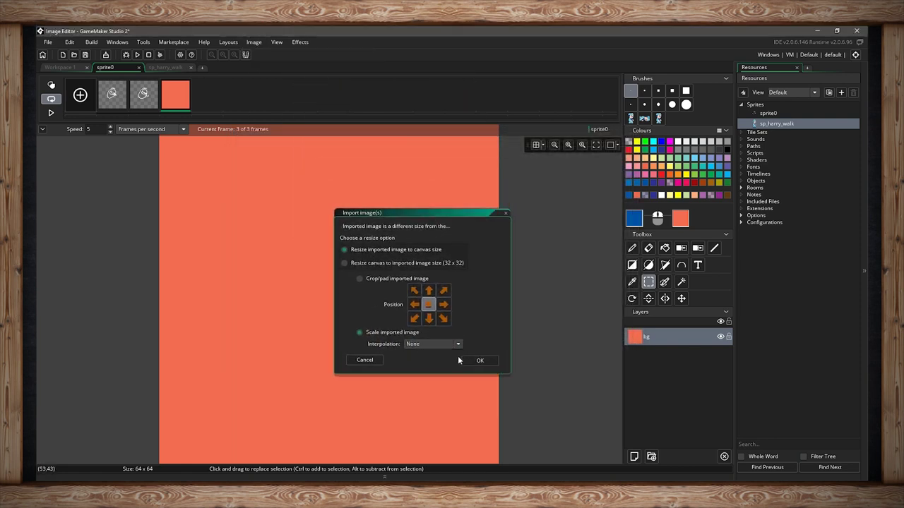
click(479, 360)
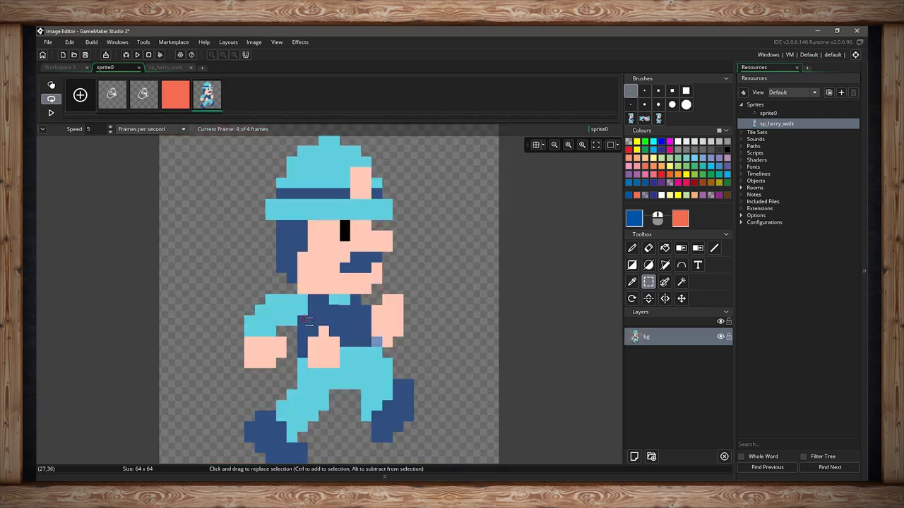
Step: Delete the imported fourth frame and choose 001bf75c-3681-48a3-9b83-8c77dc8ff86a.png for import again
click(219, 84)
click(254, 42)
click(272, 137)
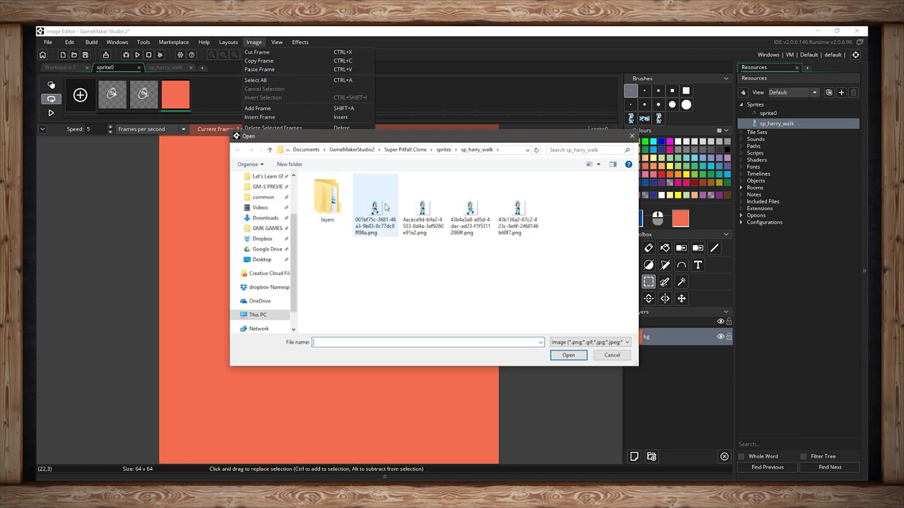
double_click(385, 207)
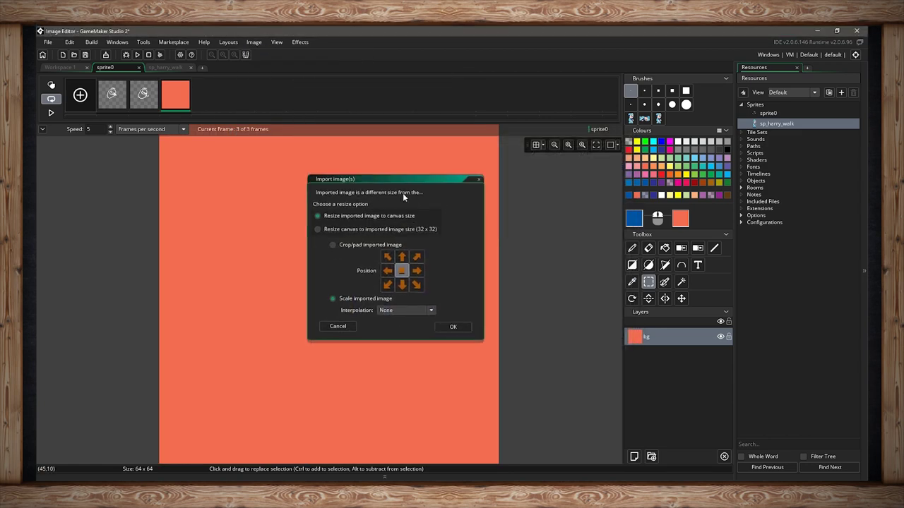
Step: Import the image with the canvas resized to the imported image size (32 x 32), and compare the second and fourth frames
click(363, 270)
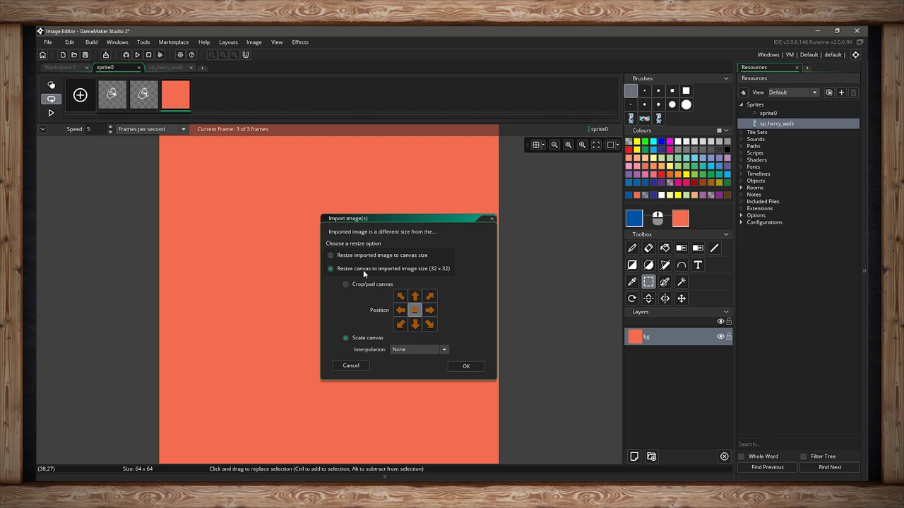
click(465, 367)
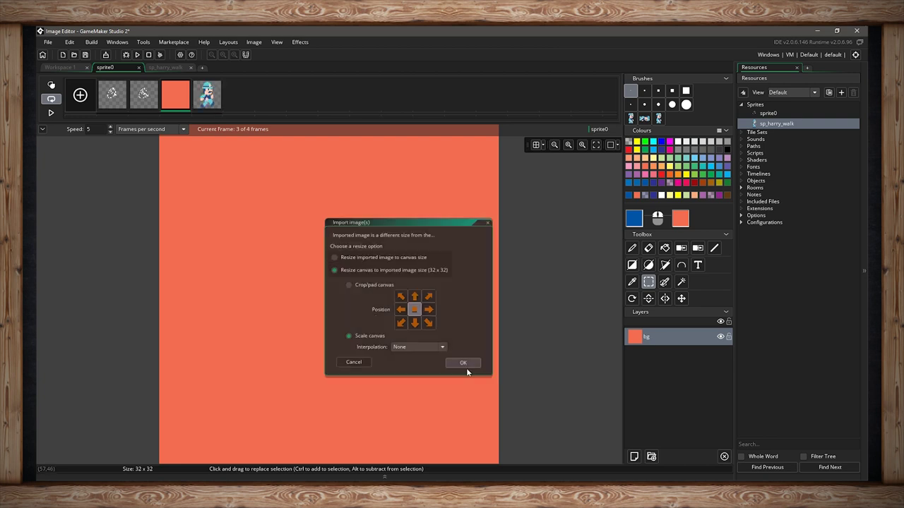
click(143, 95)
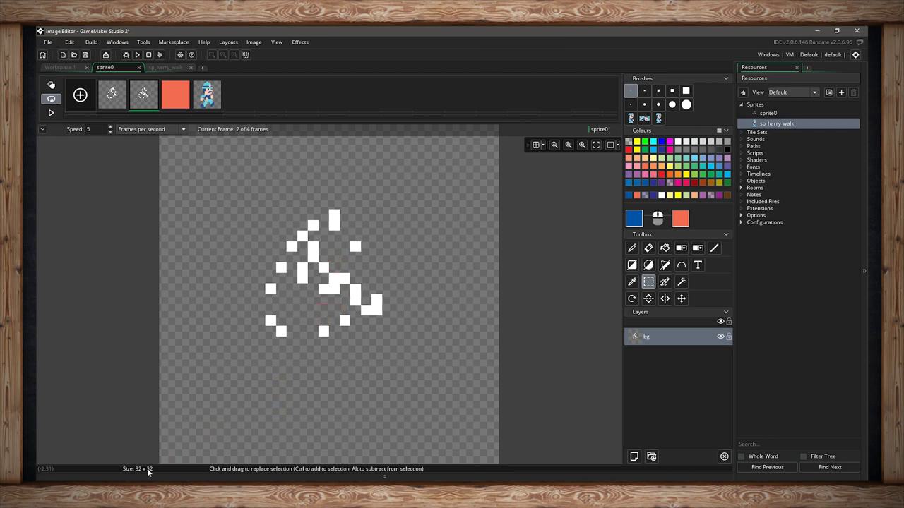
click(207, 94)
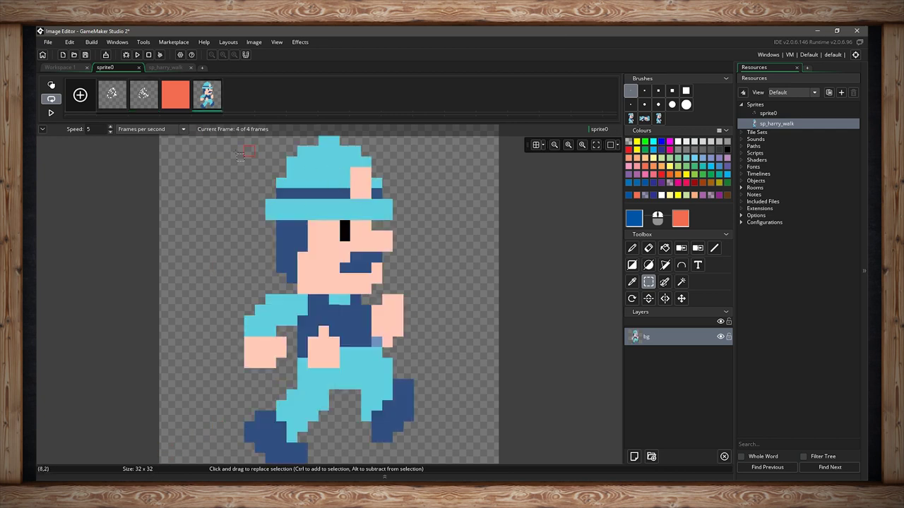
Step: Remove the imported fourth frame, undo the canvas resize, and go to the second frame
click(219, 84)
key(ctrl+z)
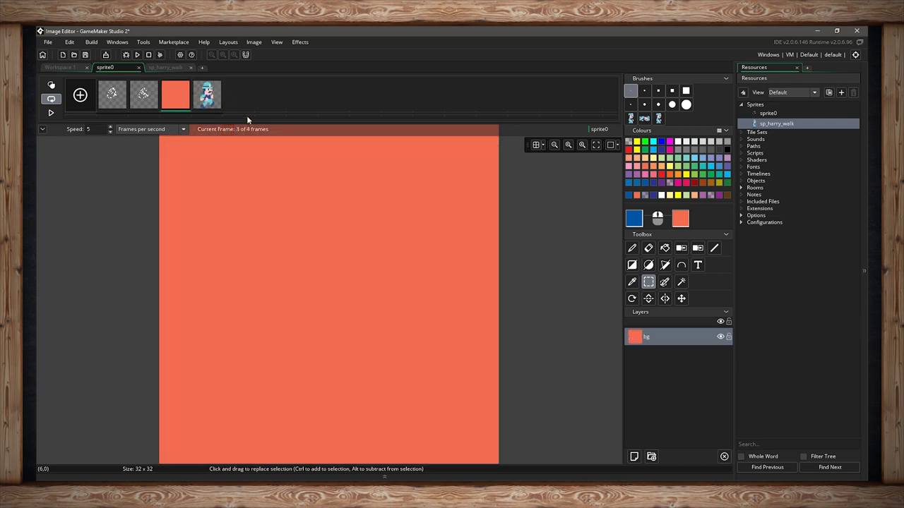
key(ctrl+y)
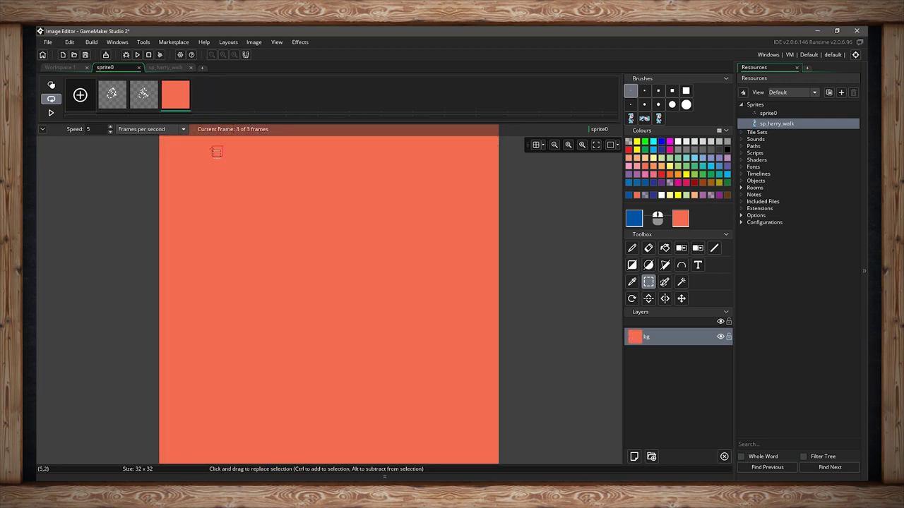
click(144, 91)
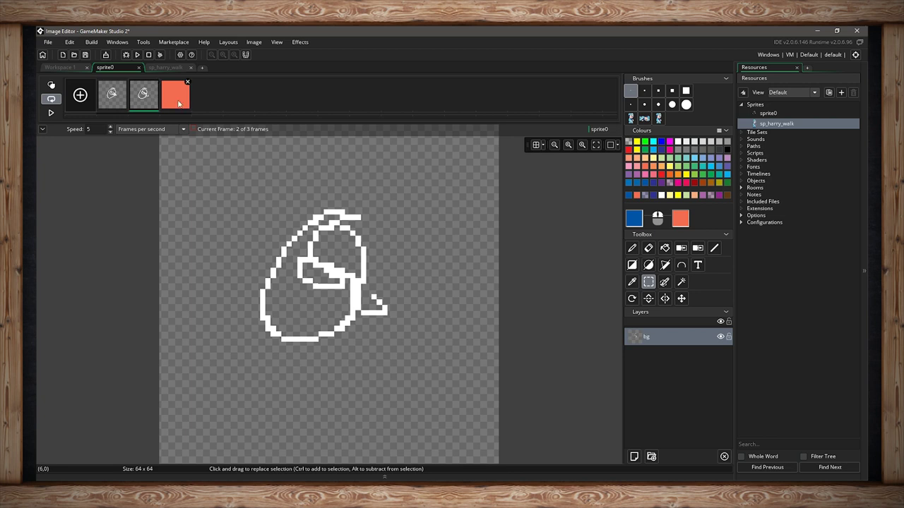
Step: Add a blank frame at the end of the sprite
click(260, 44)
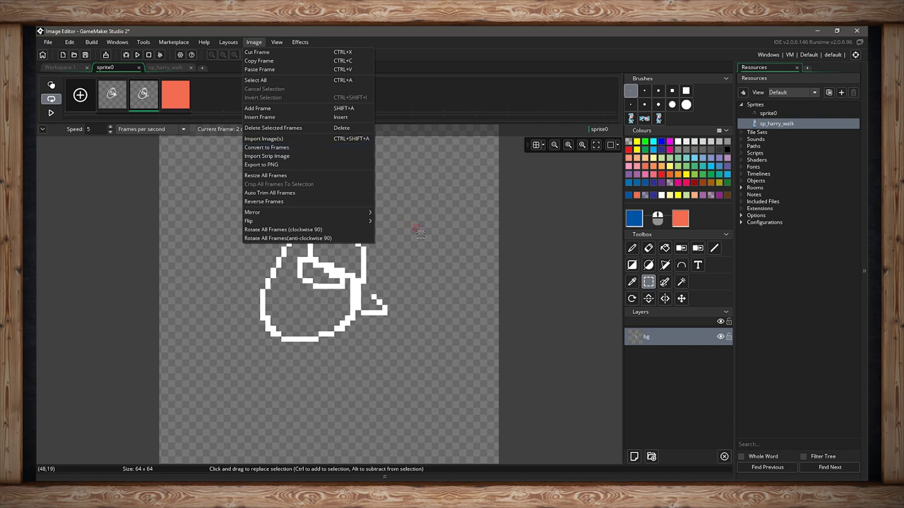
click(558, 290)
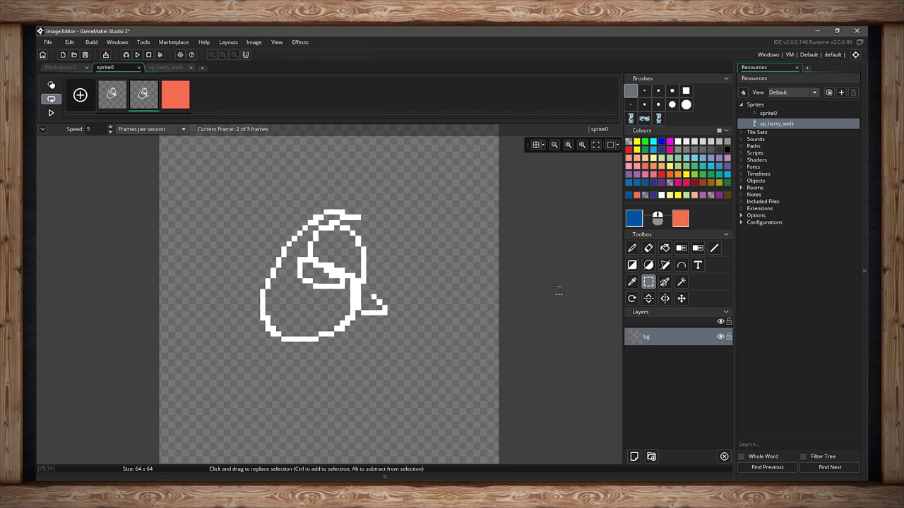
click(80, 95)
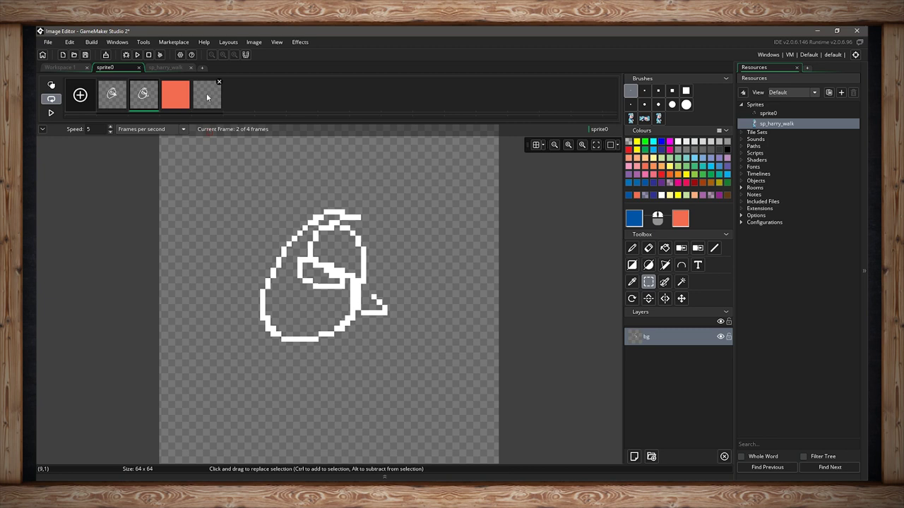
Step: Go to the blank fourth frame and show the grid with Grid X and Grid Y set to 32
click(536, 145)
click(543, 145)
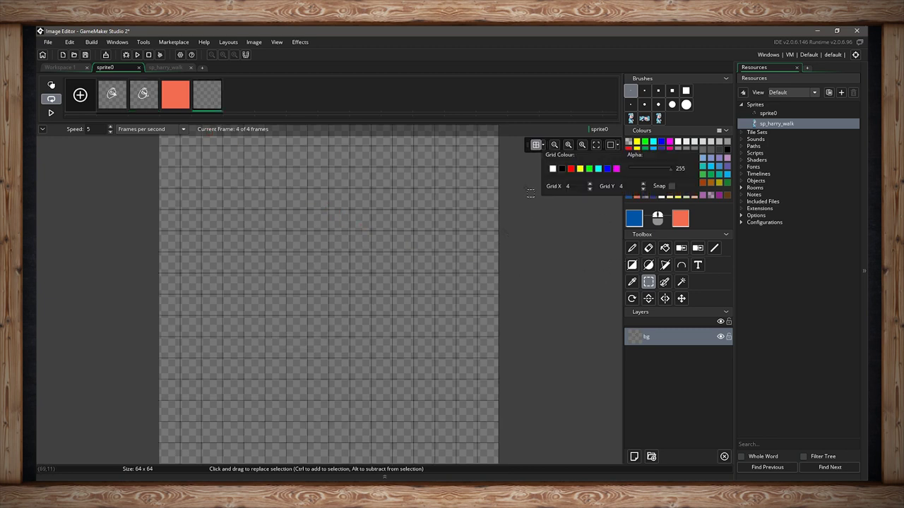
text(32)
double_click(621, 185)
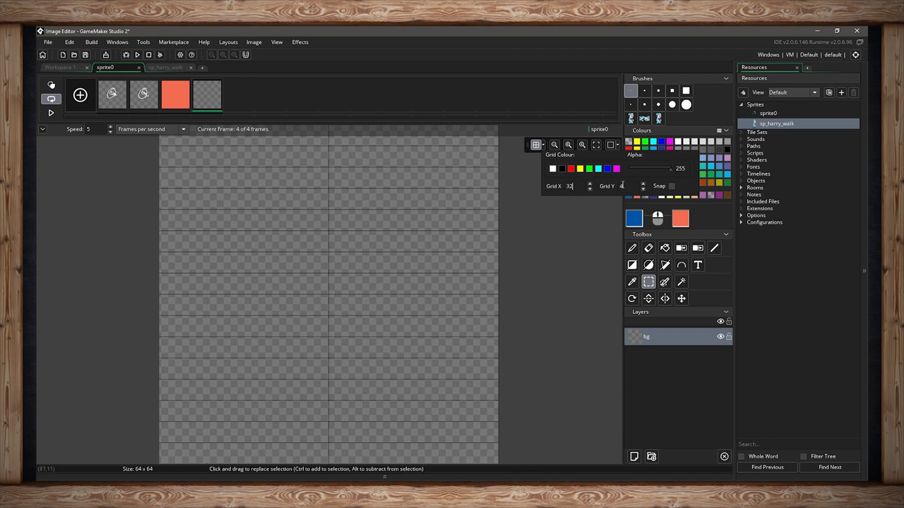
text(32)
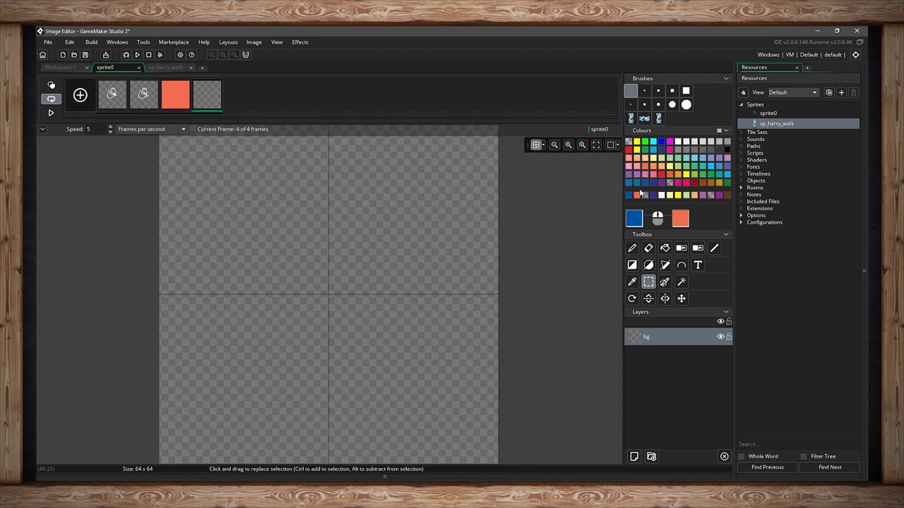
Step: Draw a red circle, square, triangle and starburst with the pencil, one in each of the four grid cells
click(629, 151)
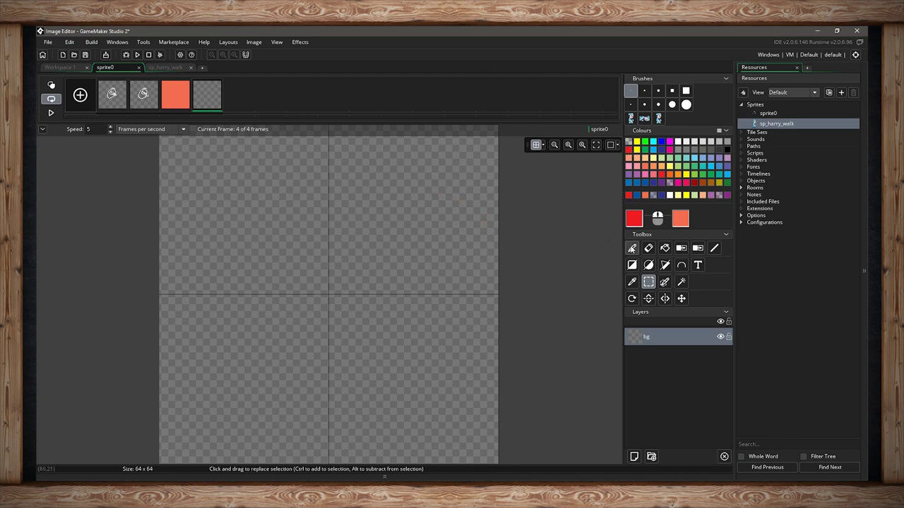
click(632, 248)
mouse_move(265, 171)
mouse_down()
mouse_move(209, 204)
mouse_move(276, 210)
mouse_move(266, 172)
mouse_up()
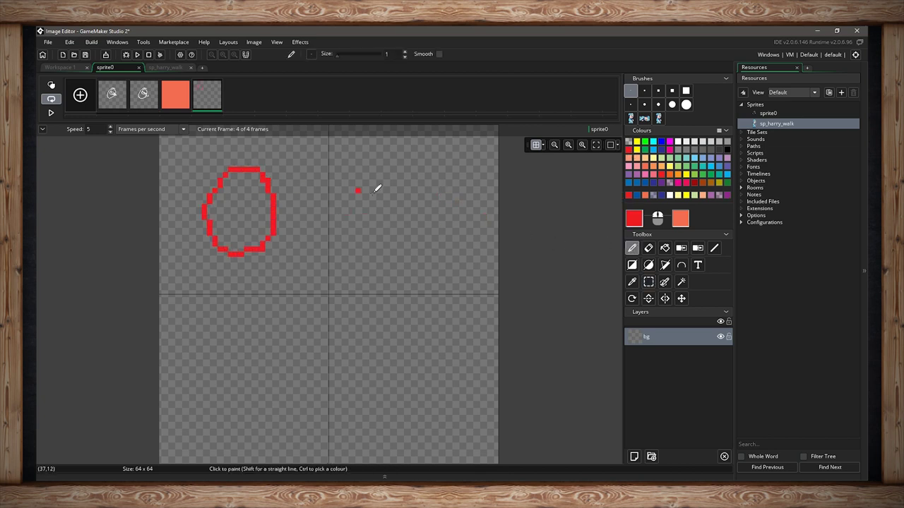
mouse_move(389, 180)
mouse_down()
mouse_move(429, 241)
mouse_move(454, 195)
mouse_move(391, 181)
mouse_up()
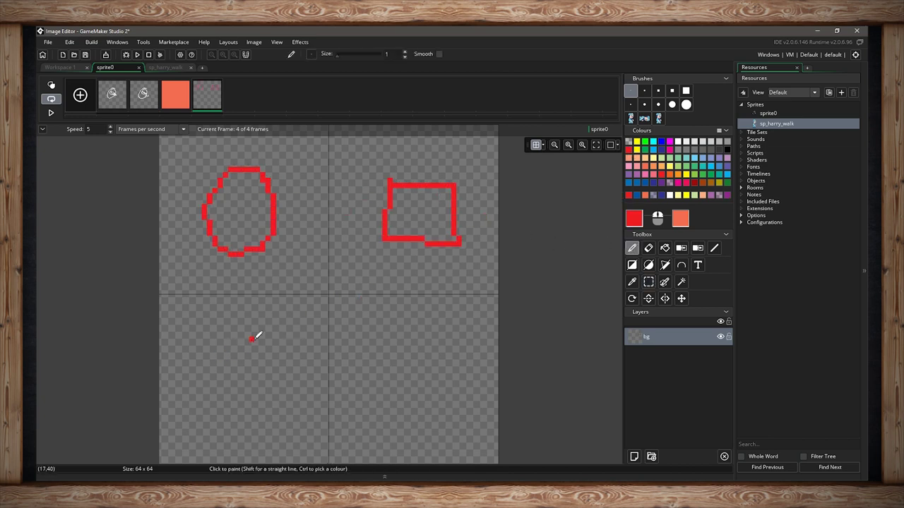
mouse_move(251, 340)
mouse_down()
mouse_move(276, 405)
mouse_move(253, 341)
mouse_up()
mouse_move(389, 339)
mouse_down()
mouse_move(463, 393)
mouse_move(430, 360)
mouse_move(405, 391)
mouse_move(417, 340)
mouse_move(425, 401)
mouse_move(390, 364)
mouse_move(463, 374)
mouse_up()
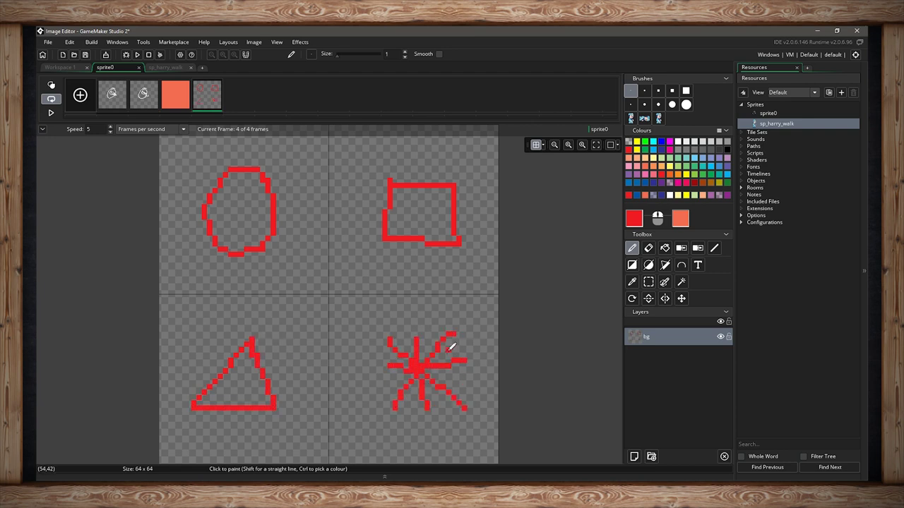
Step: Convert the fourth frame's drawing to 4 frames with 2 frames per row, replacing the existing sprite frames
click(254, 42)
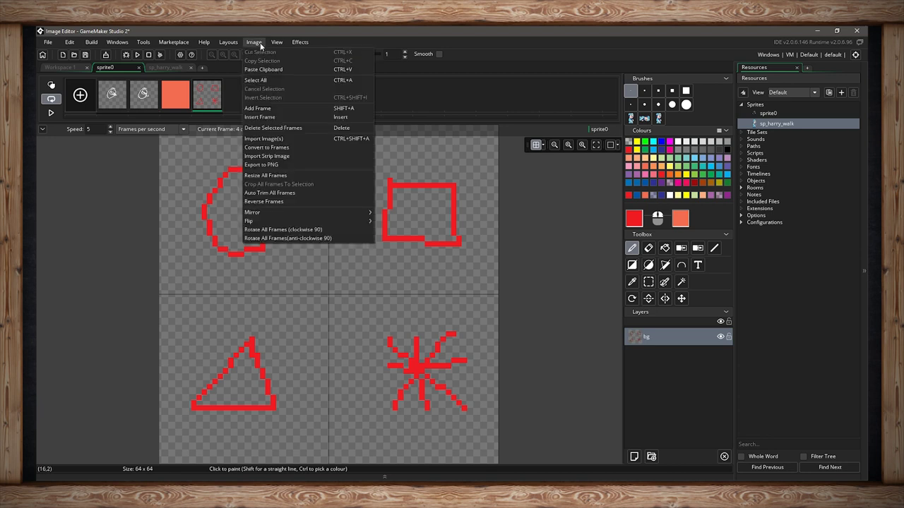
click(267, 147)
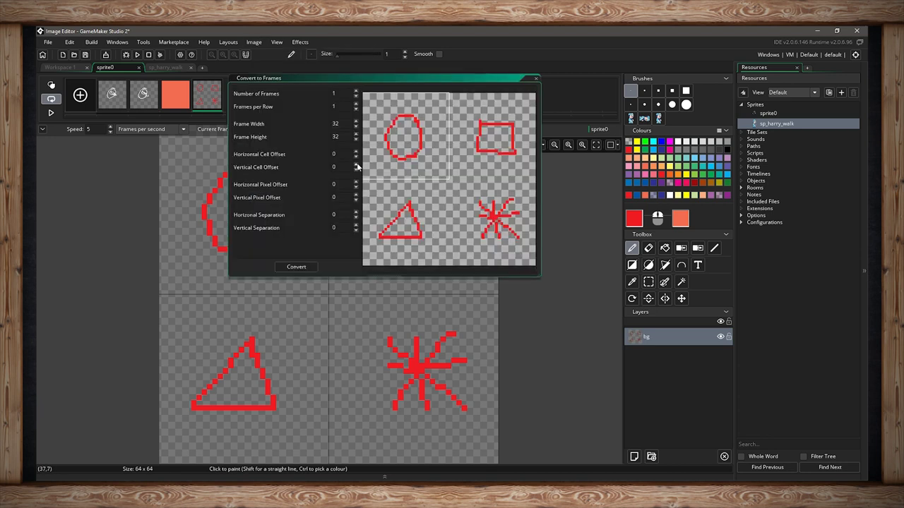
drag(363, 77, 485, 223)
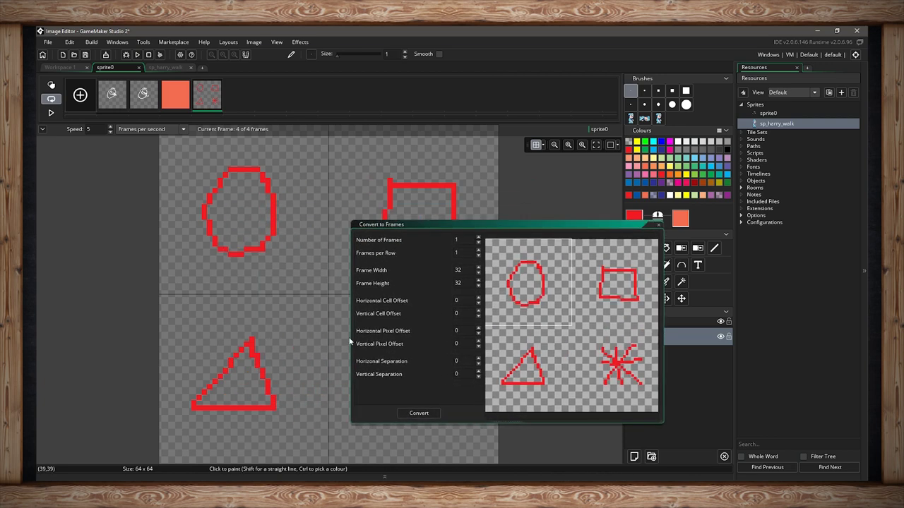
drag(421, 225, 368, 195)
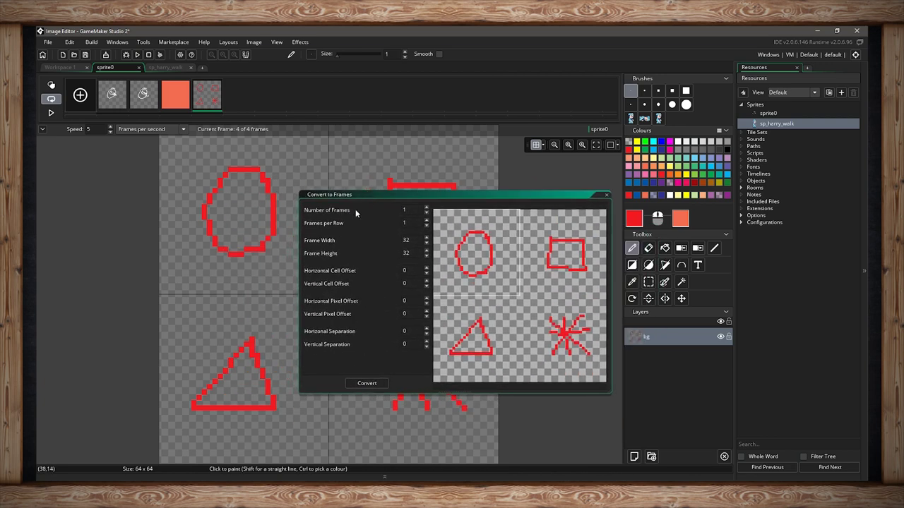
text(4)
click(412, 224)
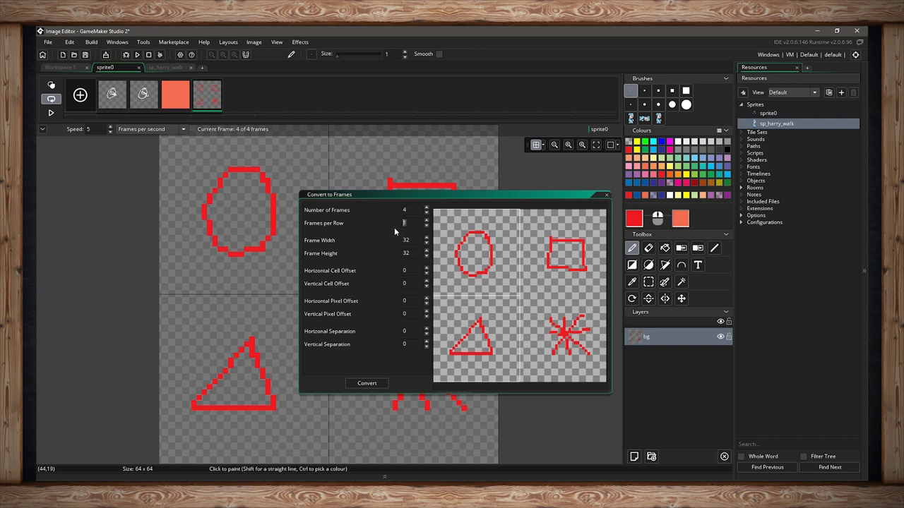
text(2)
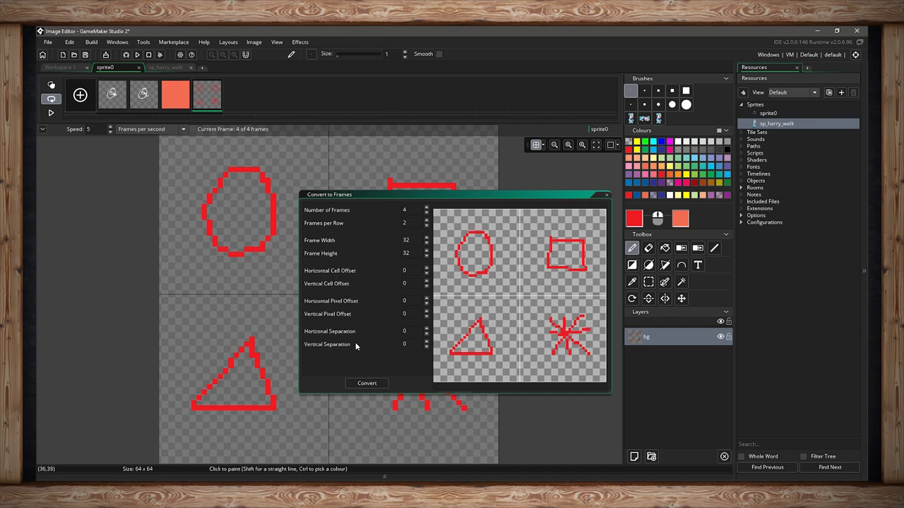
click(367, 383)
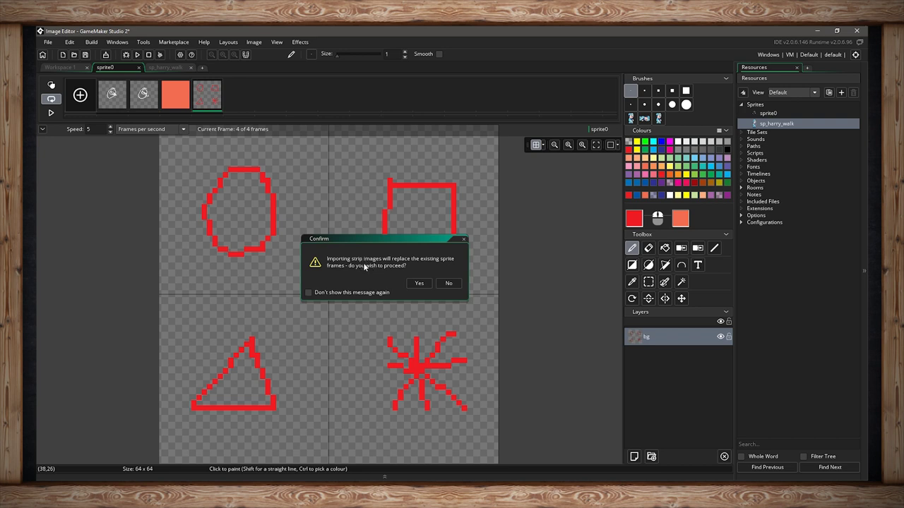
click(417, 283)
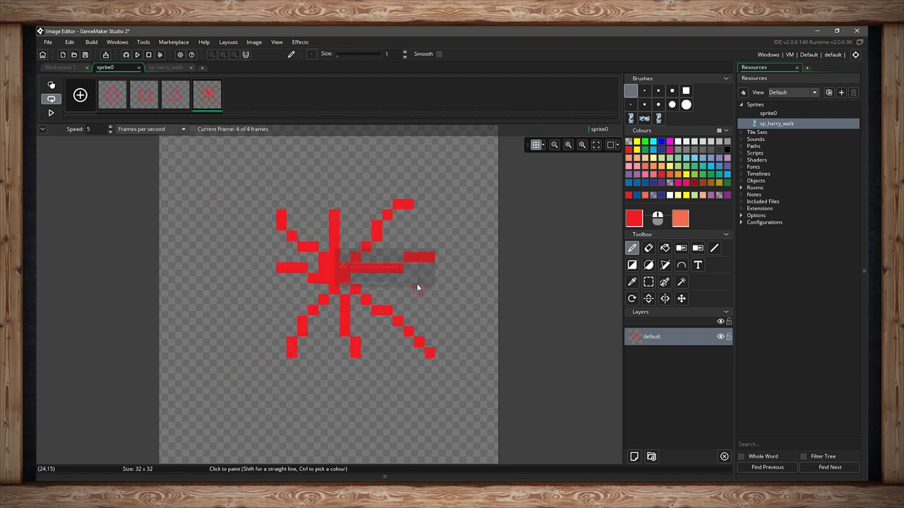
Step: Go to the first converted frame and play the animation
mouse_move(204, 104)
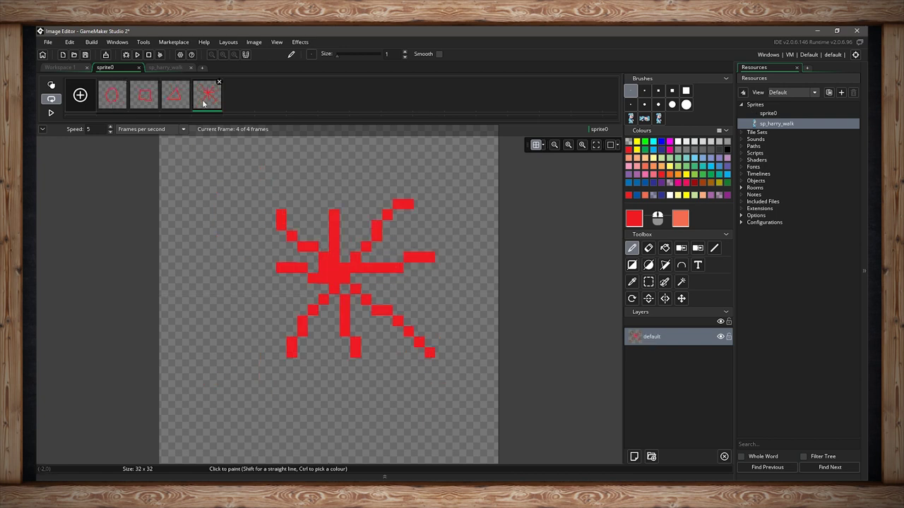
click(115, 99)
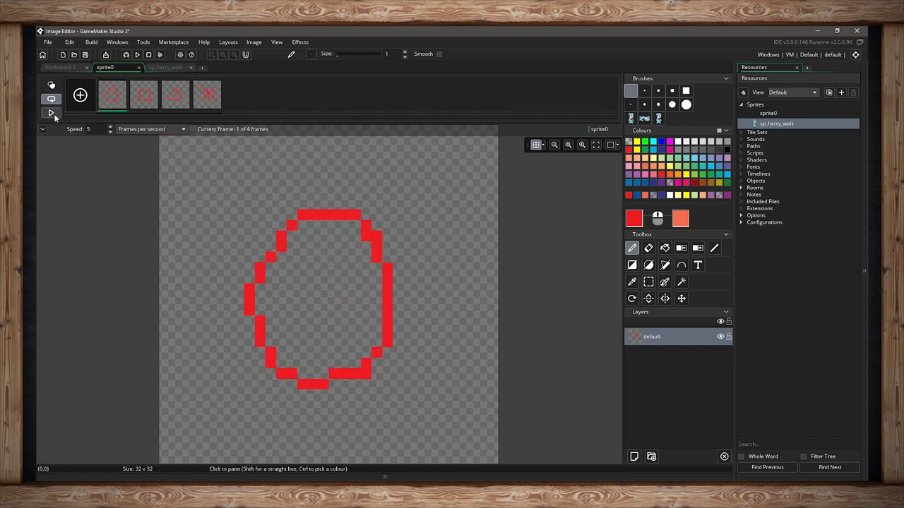
click(52, 114)
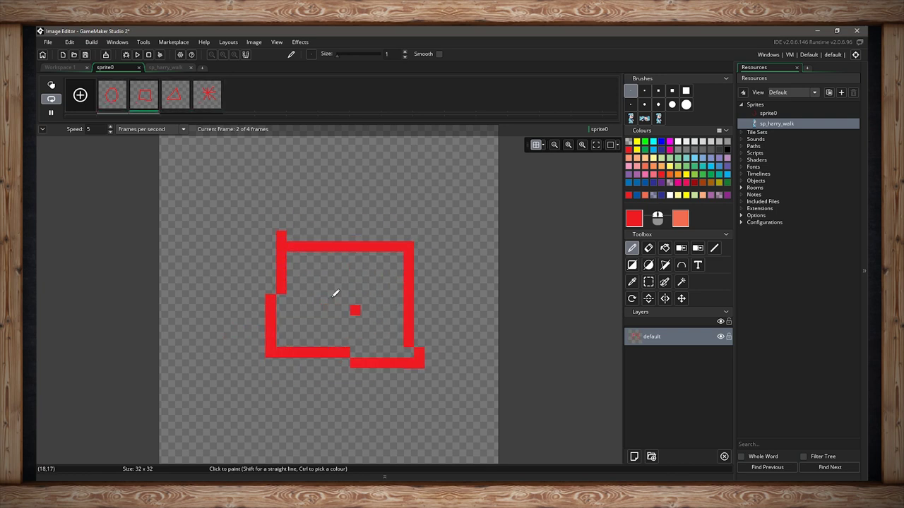
Step: Undo the frame conversion and delete the fourth frame containing the four red shapes
mouse_move(197, 106)
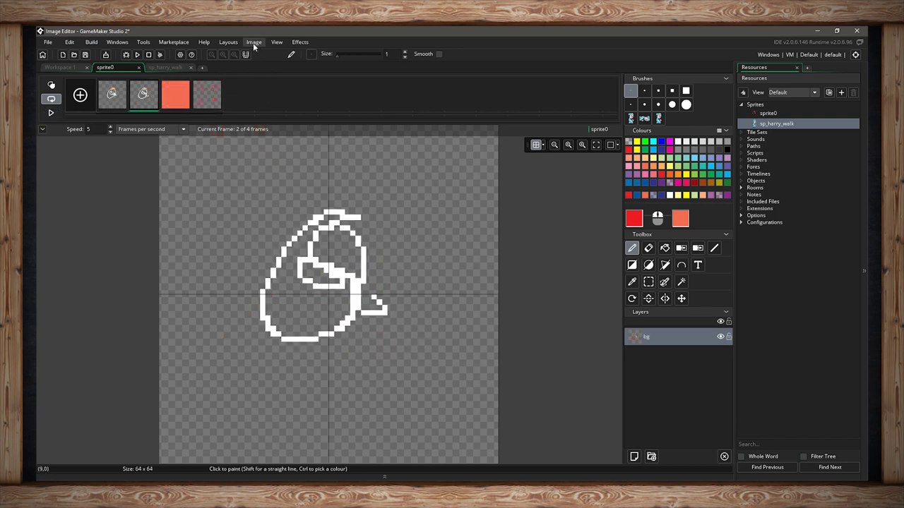
click(220, 87)
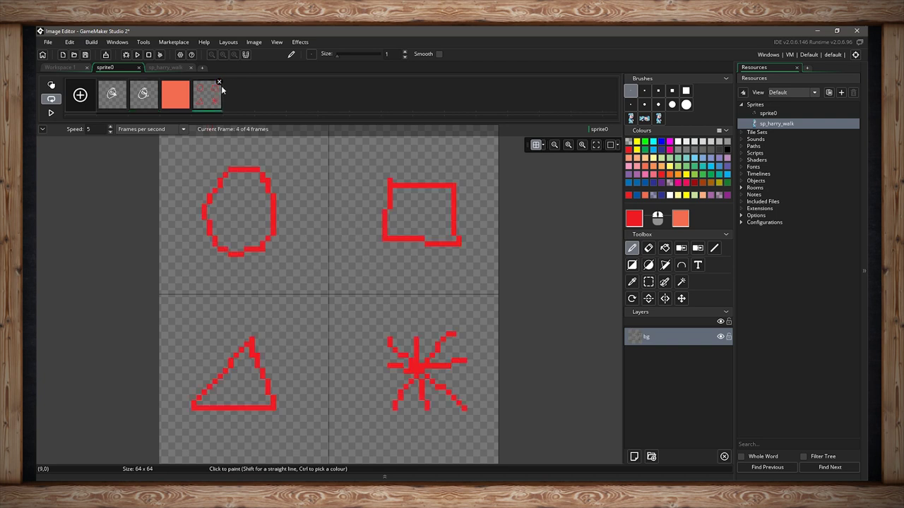
click(219, 84)
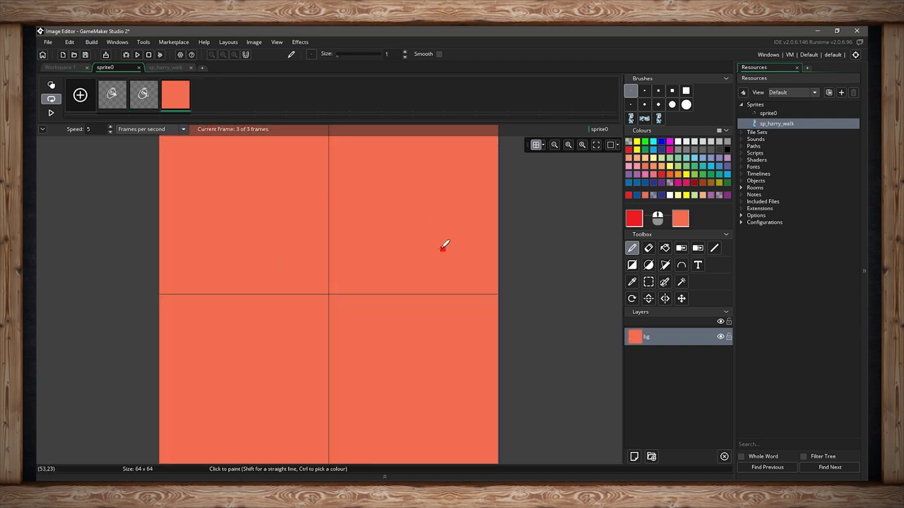
Step: Load the first sp_harry_walk PNG as a strip image, set 4 frames with 2 per row, and close the conversion without importing
click(258, 43)
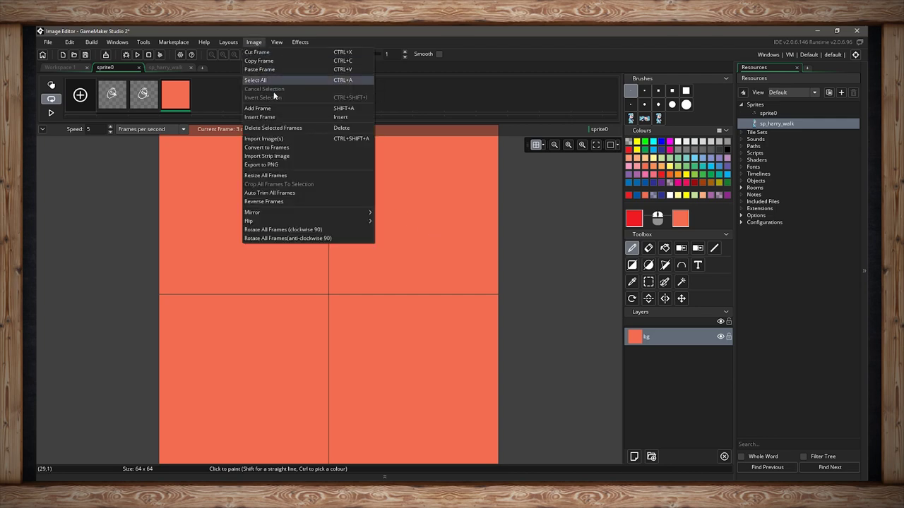
click(275, 157)
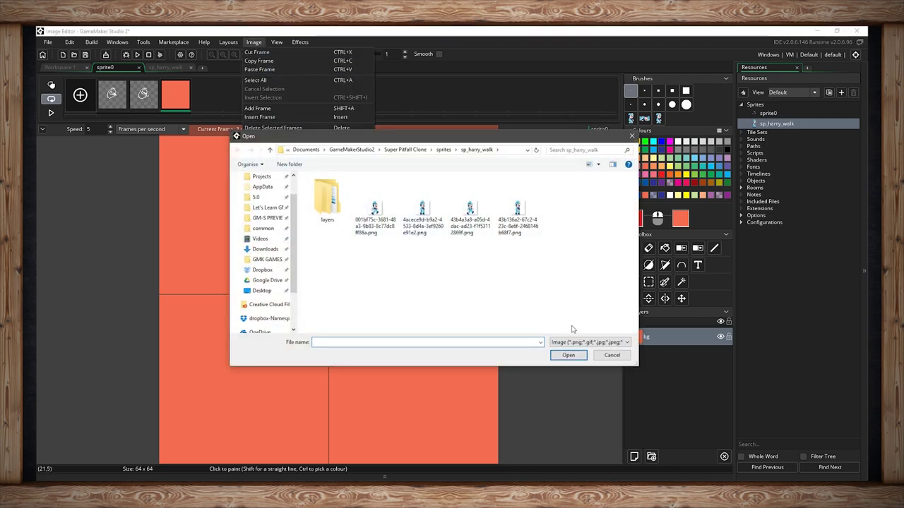
click(388, 225)
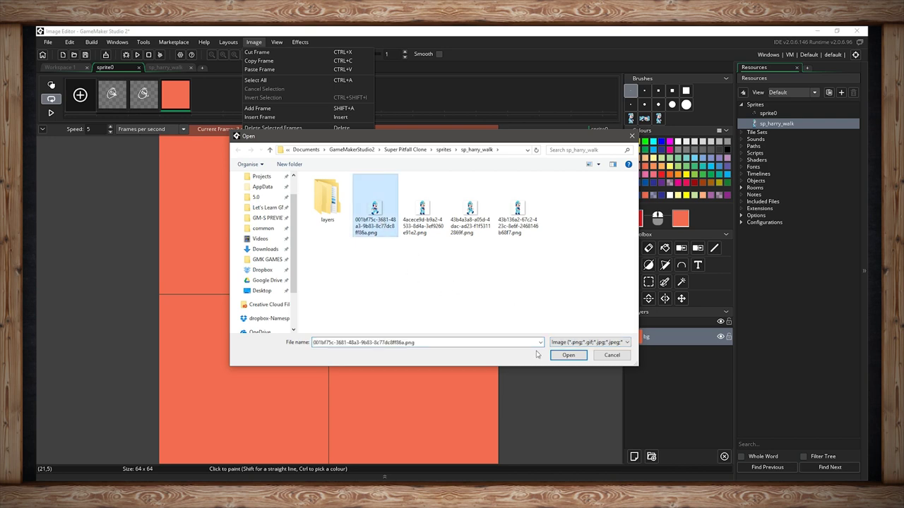
click(569, 355)
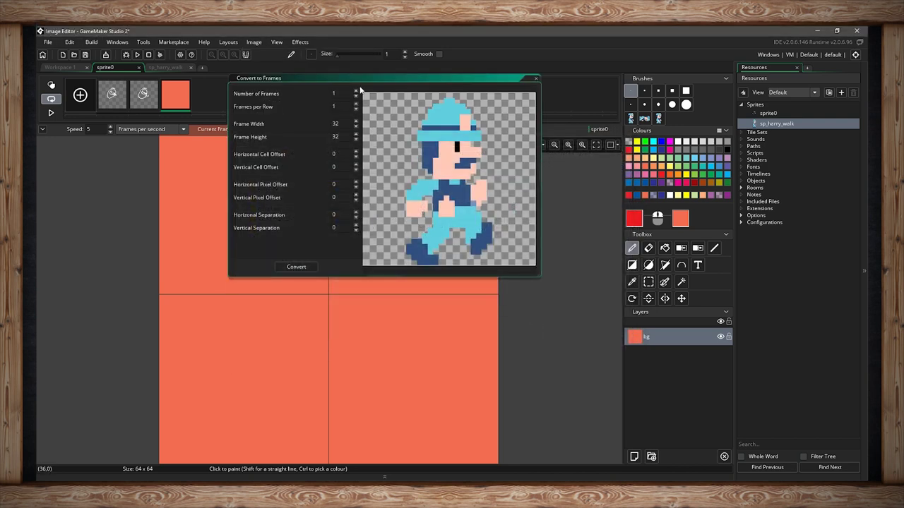
drag(360, 87, 349, 152)
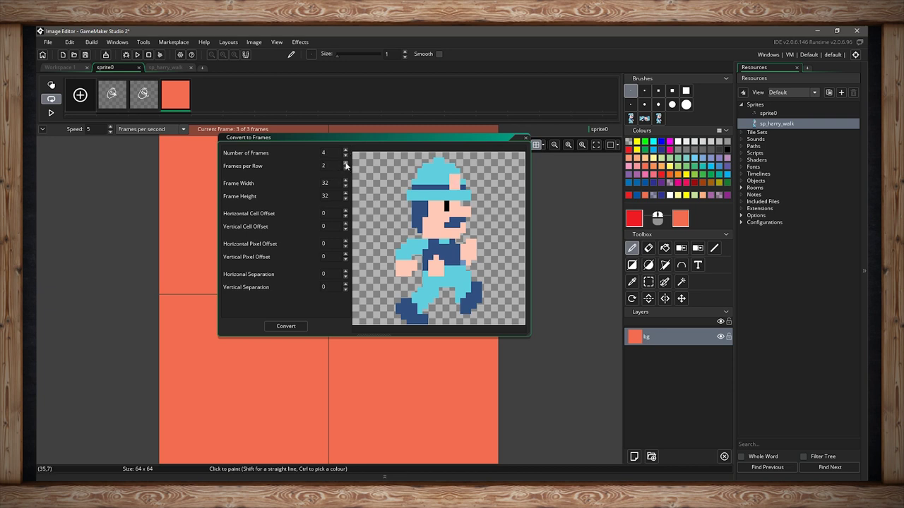
drag(345, 185, 346, 200)
click(525, 138)
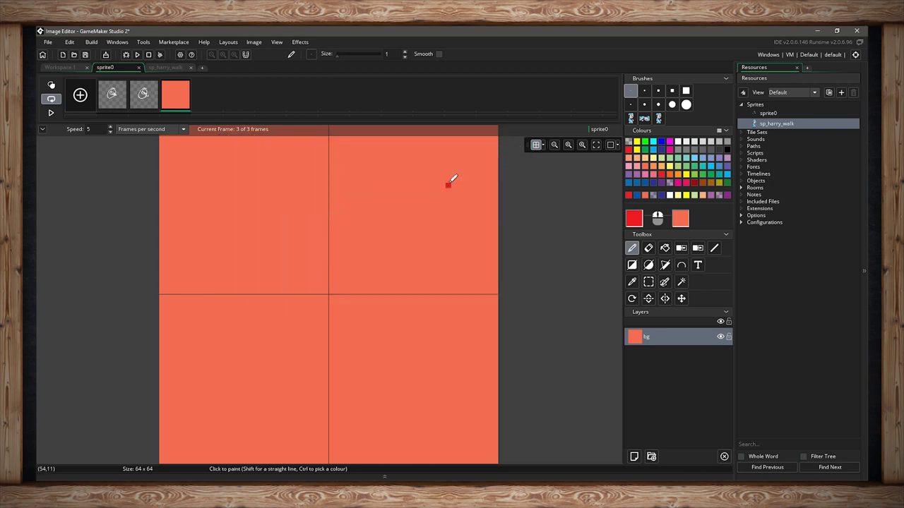
Step: Export the sprite's frames to PNG as sprite0_strip3.png in the sp_harry_walk folder
click(255, 42)
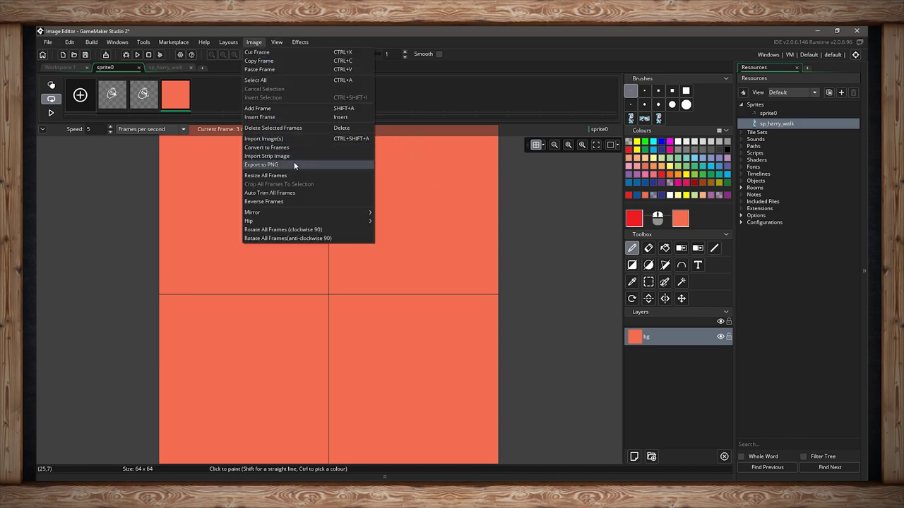
click(295, 165)
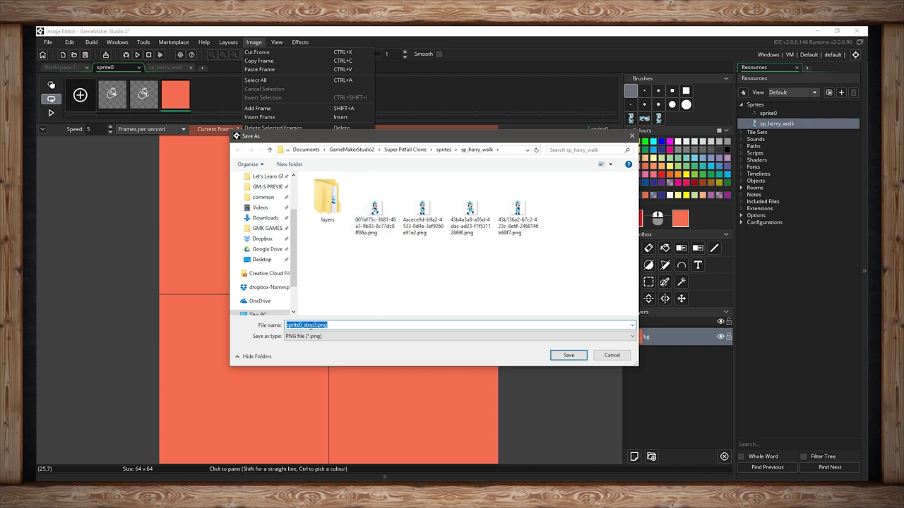
click(568, 355)
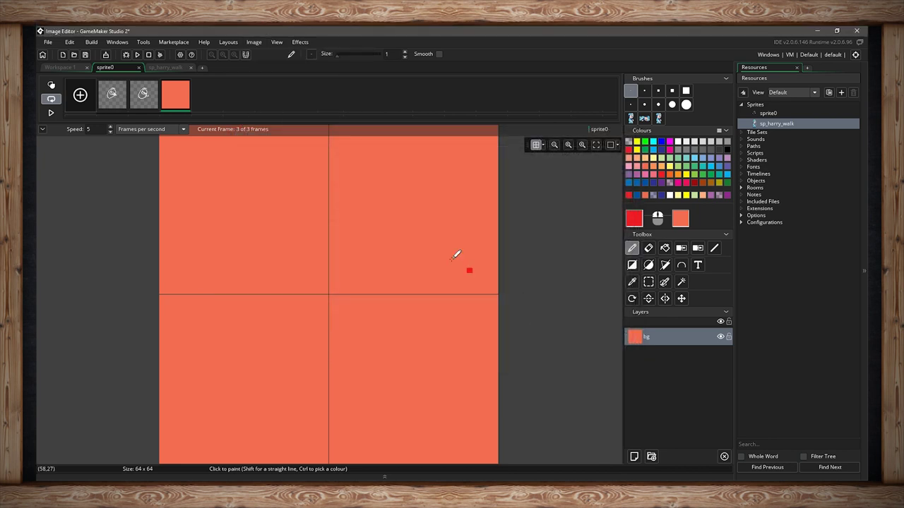
Step: Open sprite0_strip3.png for import as a strip image
click(254, 43)
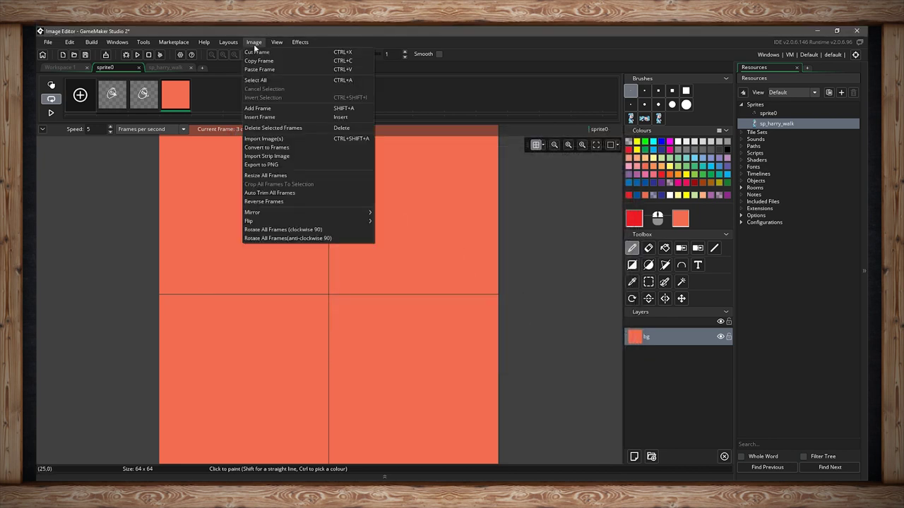
click(284, 156)
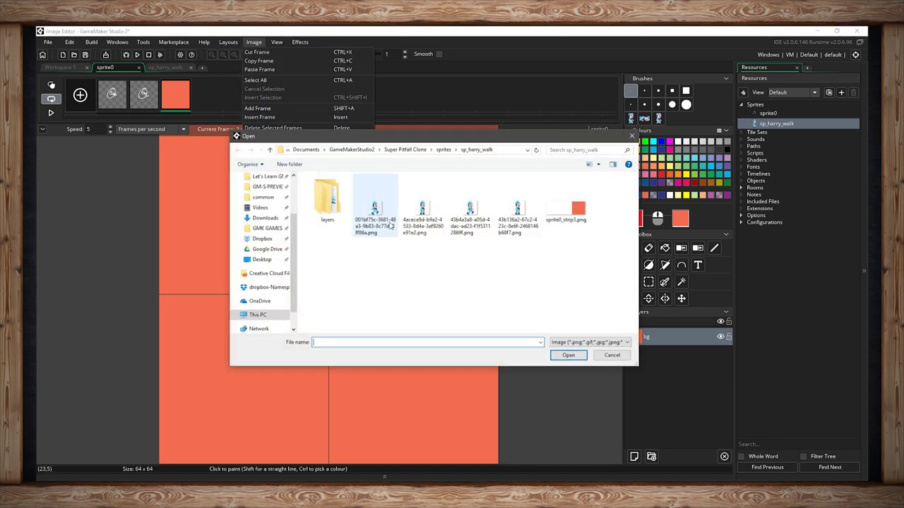
click(565, 209)
click(573, 355)
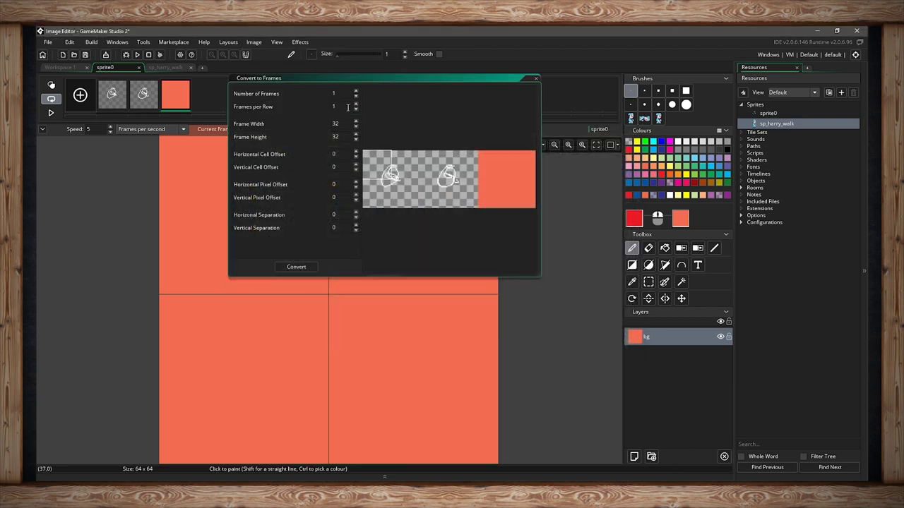
Step: Convert the strip to 3 frames with 3 per row, each 64 by 64, replacing the existing sprite frames
text(3)
click(340, 124)
key(BackSpace)
key(BackSpace)
text(64)
key(Tab)
text(64)
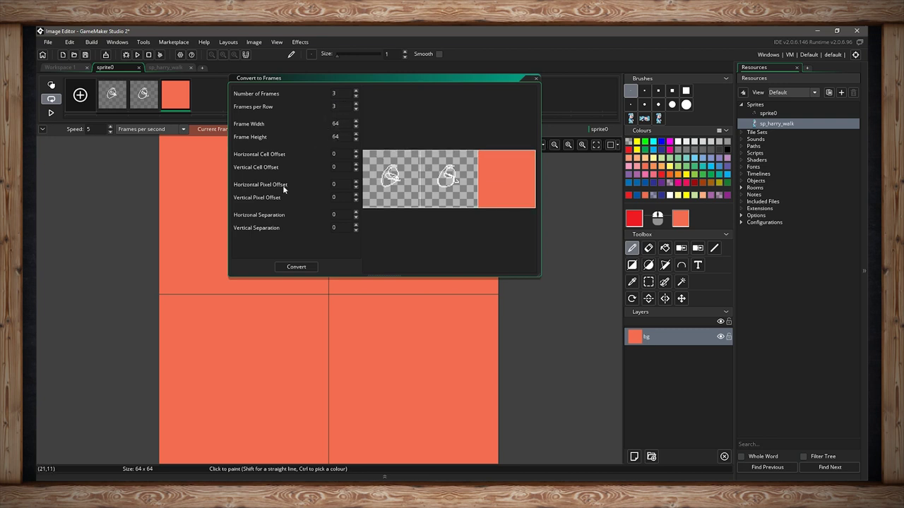
click(295, 267)
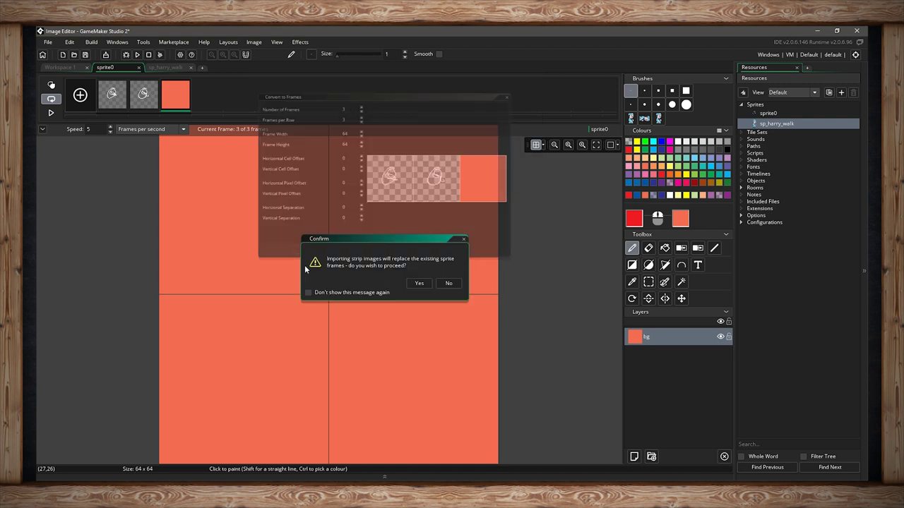
click(416, 283)
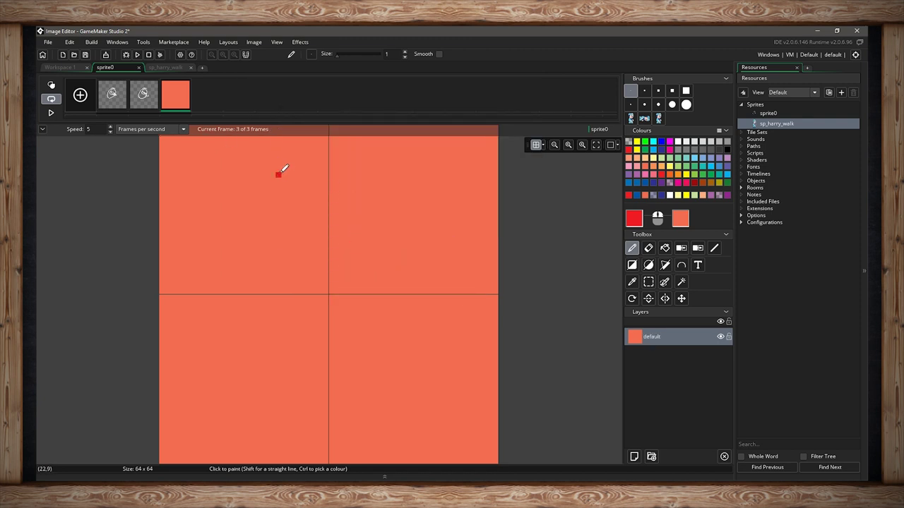
Step: Open the resize properties for all sprite0 frames, switch to Workspace 1, and close the properties
click(258, 42)
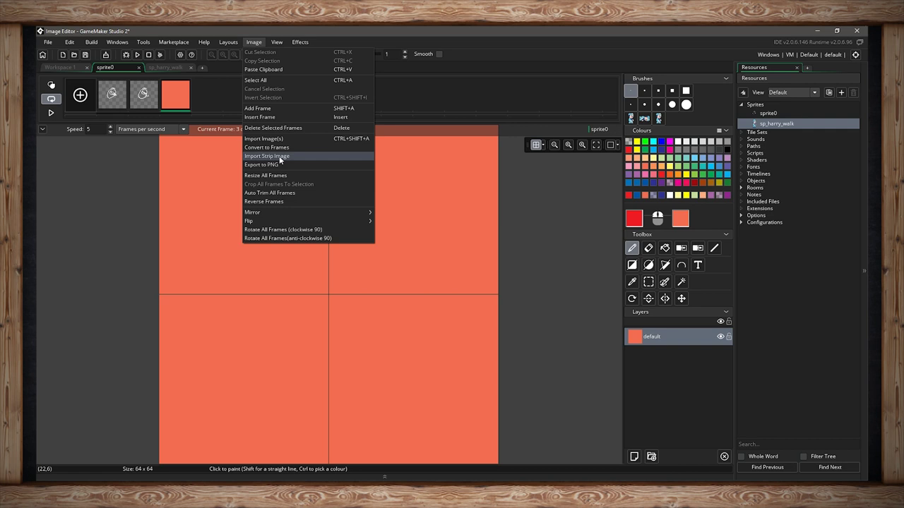
click(286, 175)
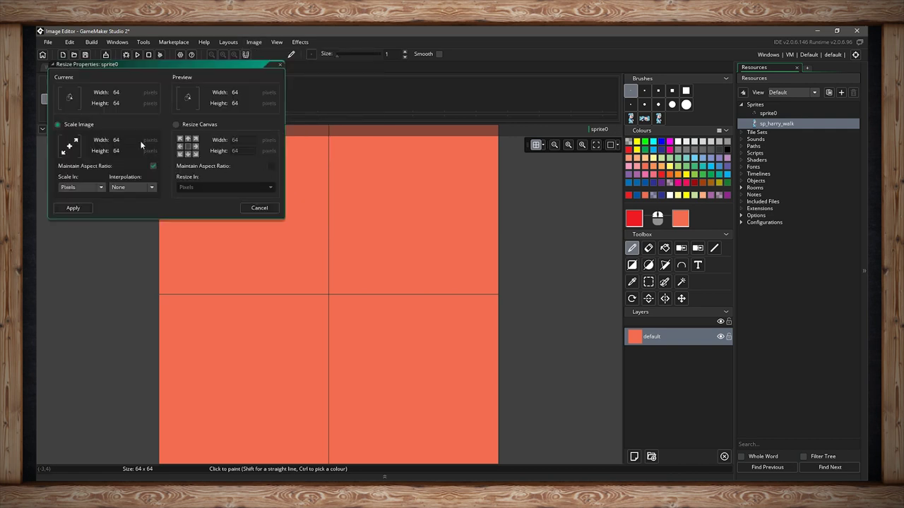
drag(135, 66, 297, 154)
click(72, 68)
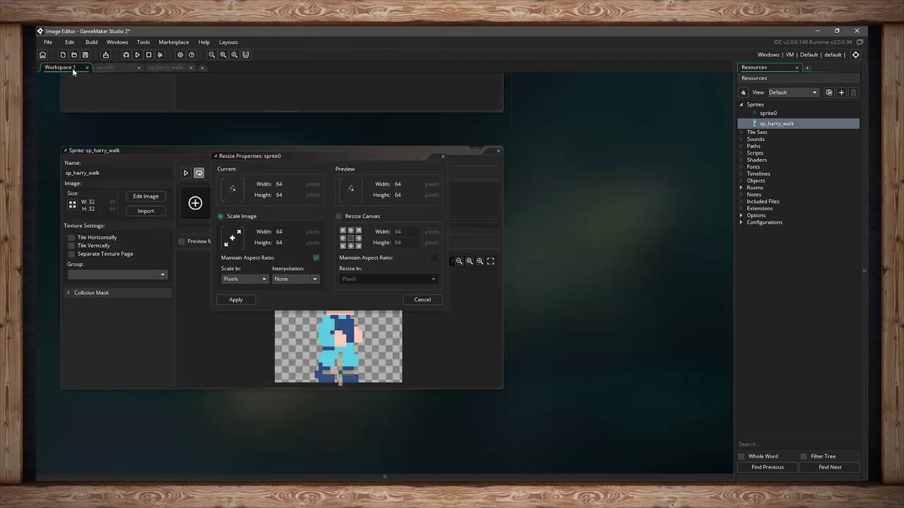
click(440, 157)
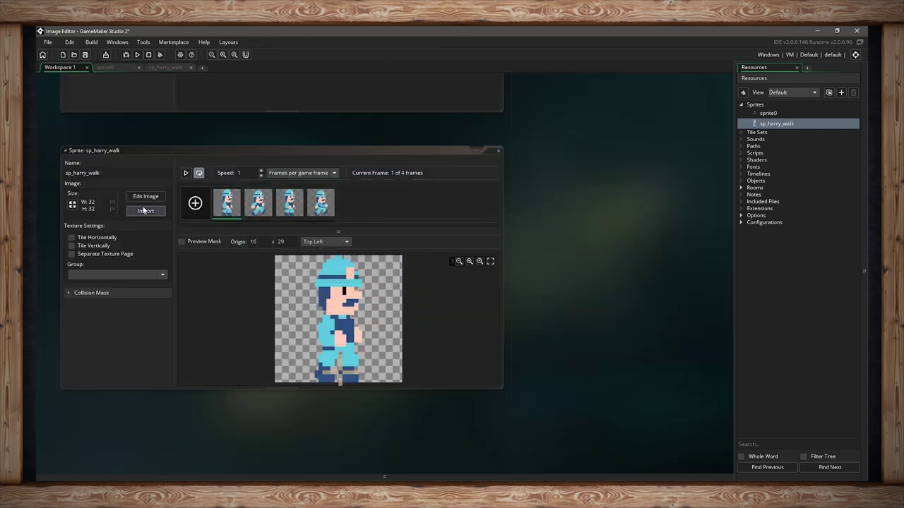
Step: View sp_harry_walk's resize properties from its sprite editor, close them, and return to the sprite0 image editor
click(72, 205)
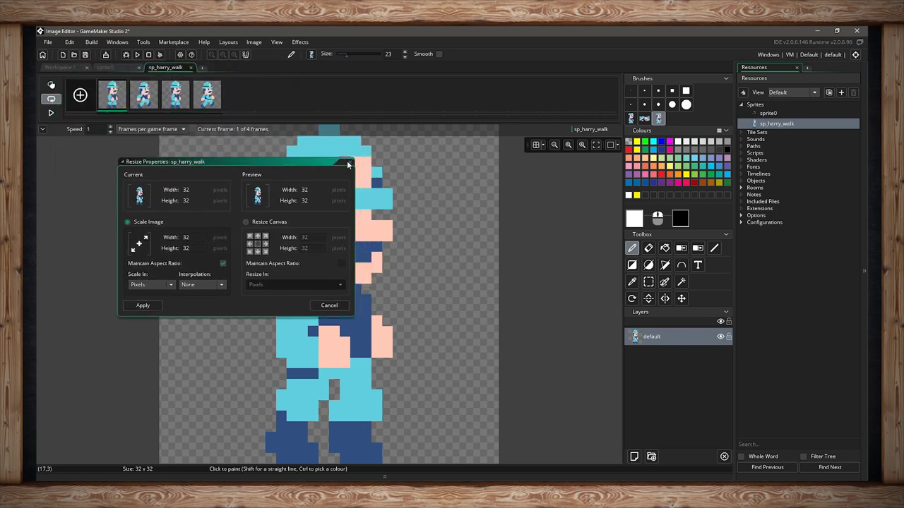
click(348, 163)
click(105, 67)
Step: Review the scale image and resize canvas options for all sprite0 frames, and cancel without resizing
click(254, 41)
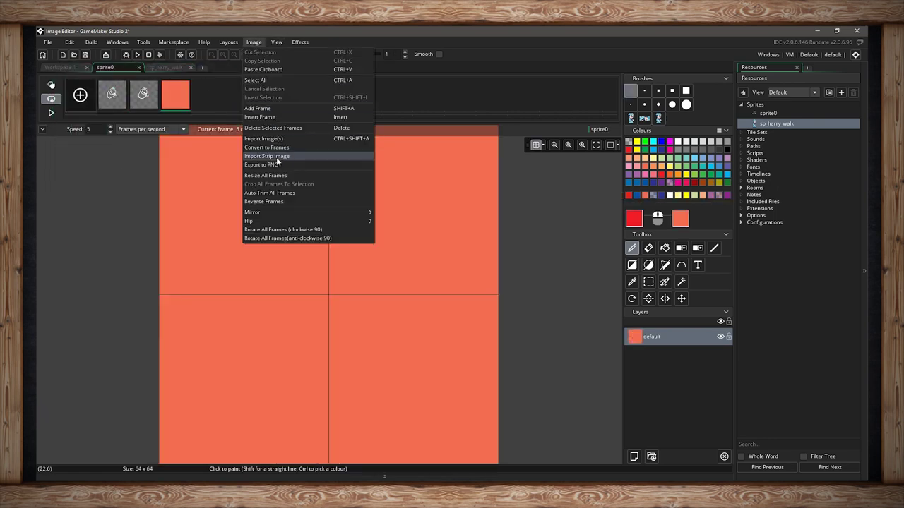
click(276, 175)
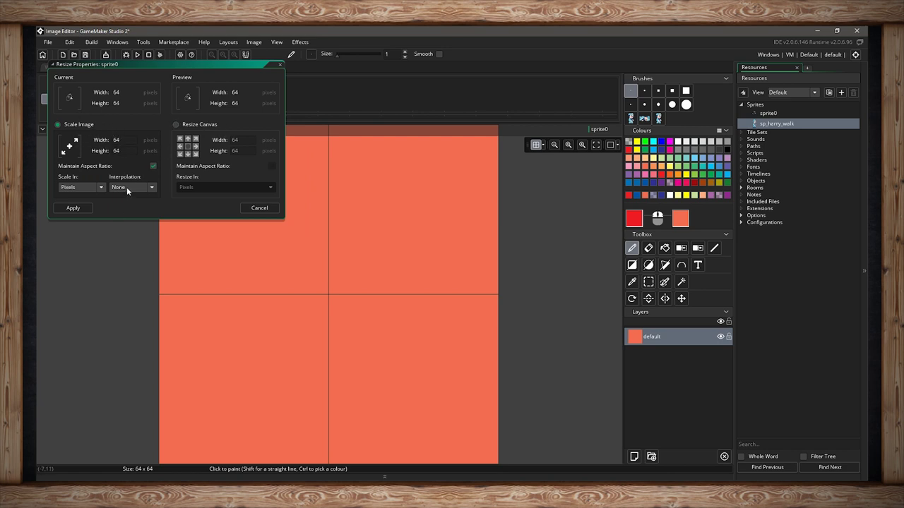
click(261, 208)
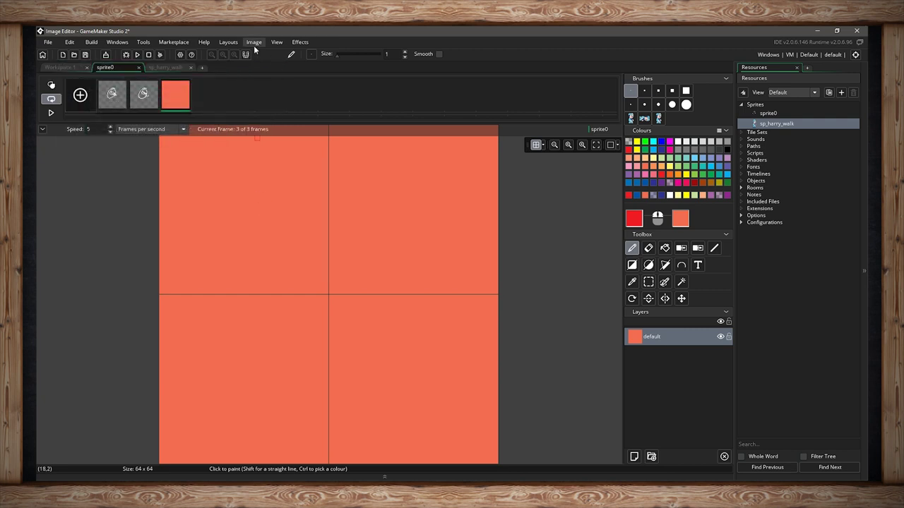
Step: Select a rectangular region about 28 by 25 pixels around the canvas centre and crop all frames to it
click(254, 47)
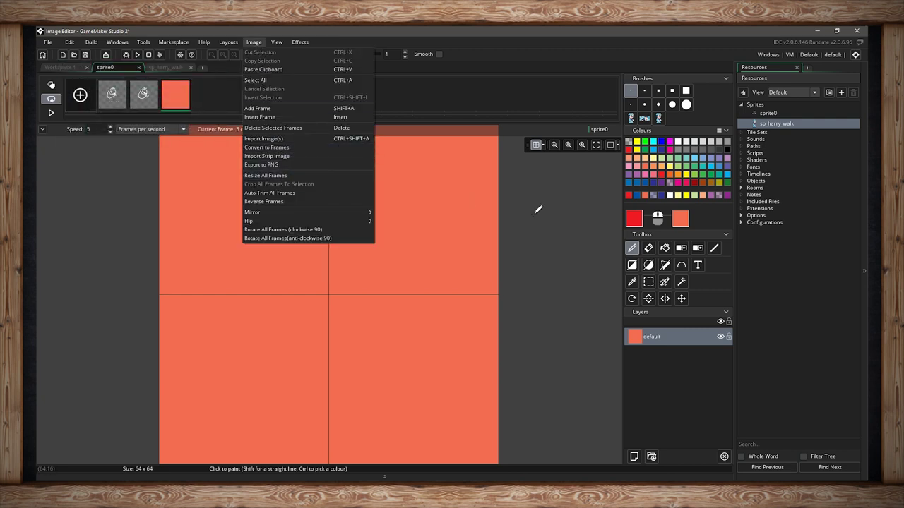
click(676, 375)
click(648, 282)
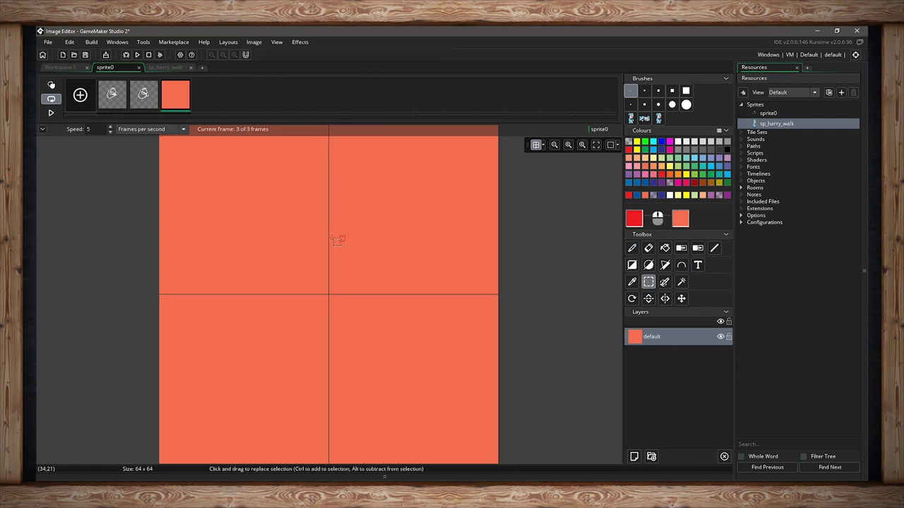
drag(238, 210, 387, 342)
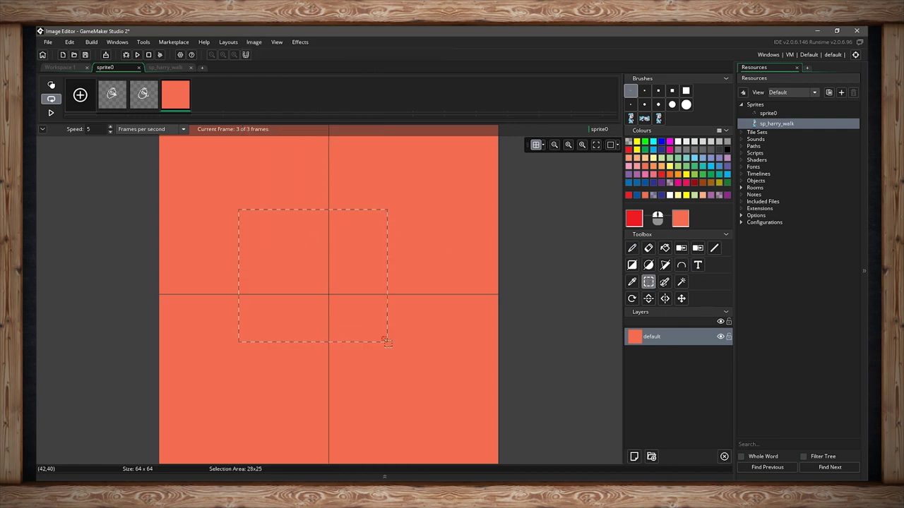
click(277, 42)
mouse_move(254, 42)
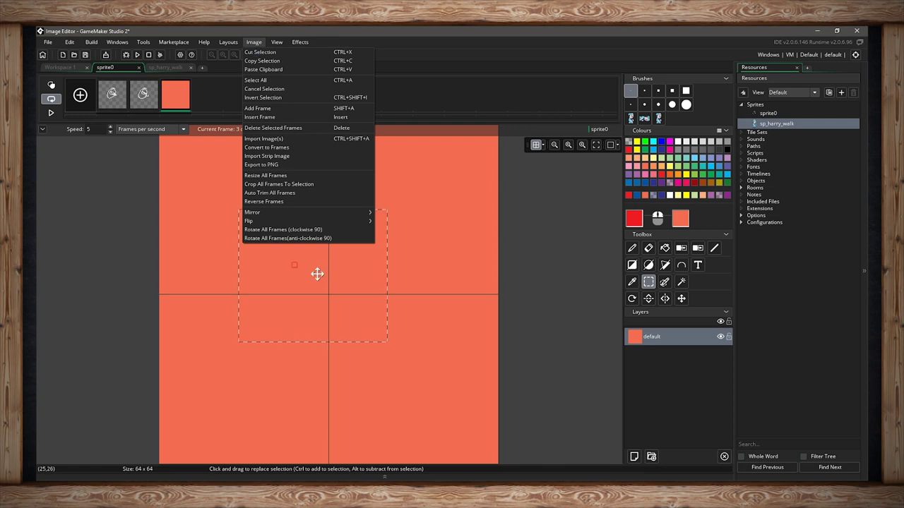
click(289, 185)
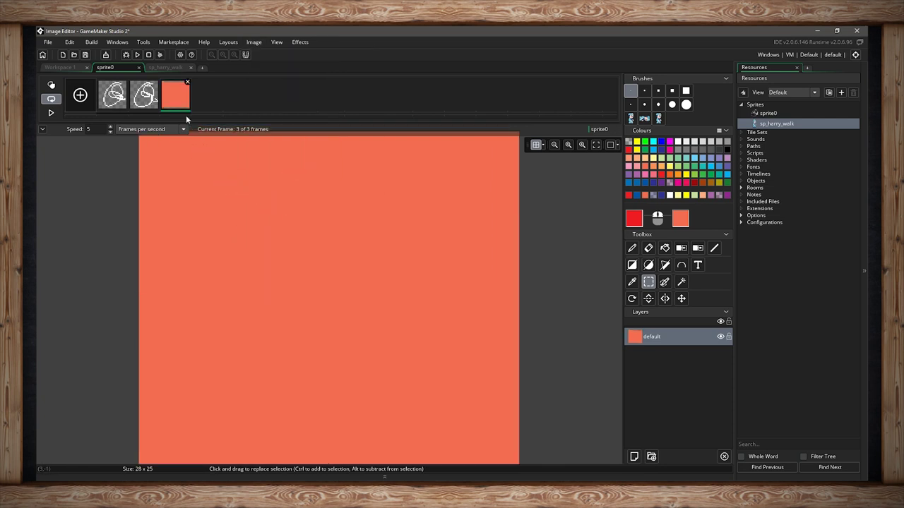
Step: Check the cropped frames one by one and undo the crop
click(145, 98)
click(175, 97)
click(113, 98)
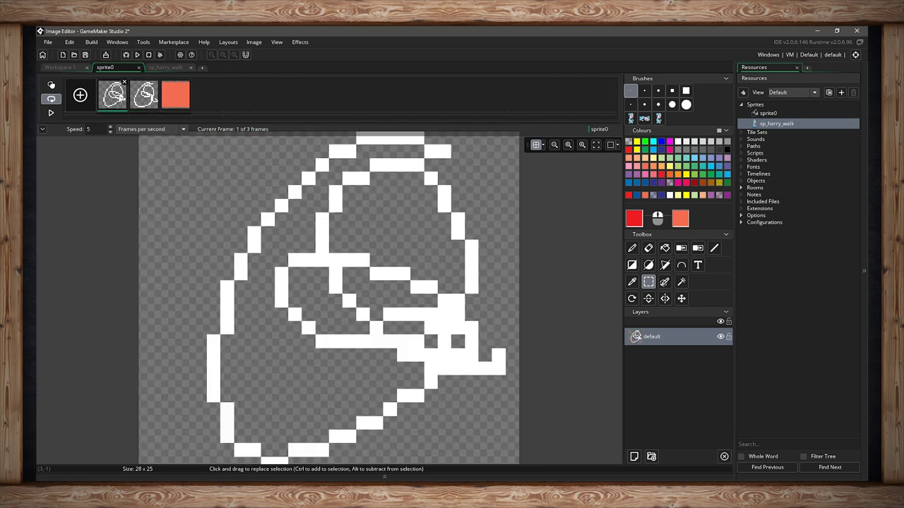
click(148, 103)
key(ctrl+z)
Step: Reverse the order of all sprite0 frames
click(254, 42)
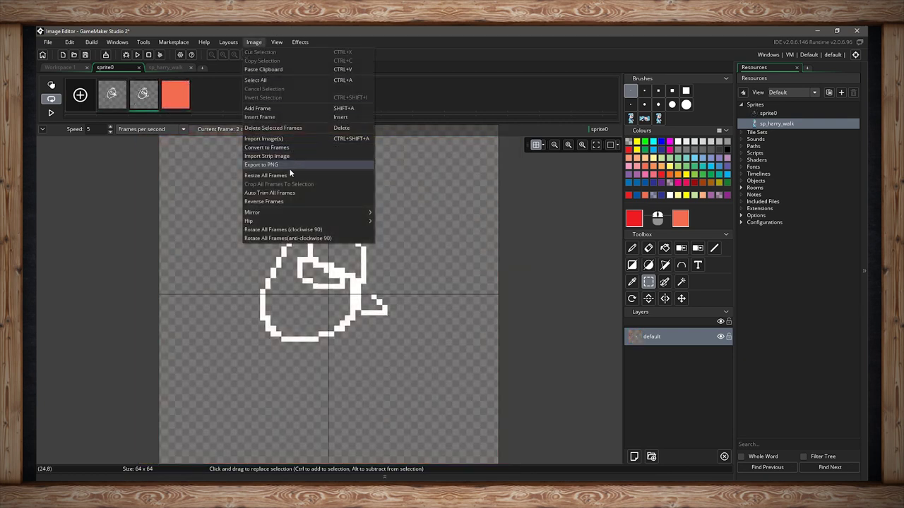
click(280, 202)
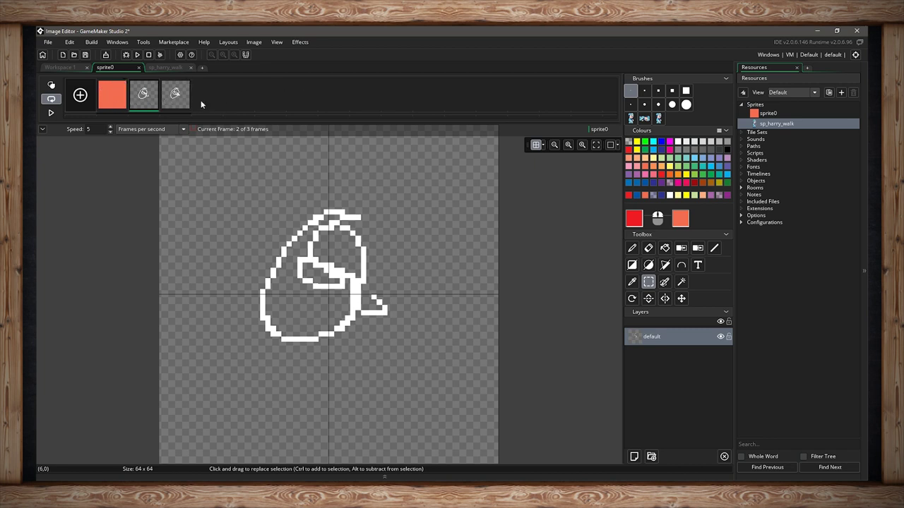
Step: View the Mirror and Flip options, rotate all frames 90 degrees clockwise, and undo the rotation
click(254, 42)
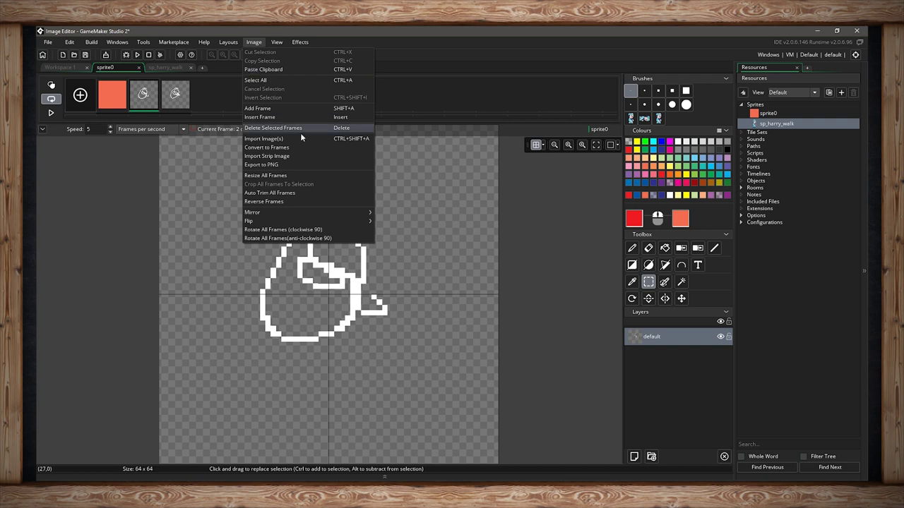
mouse_move(321, 215)
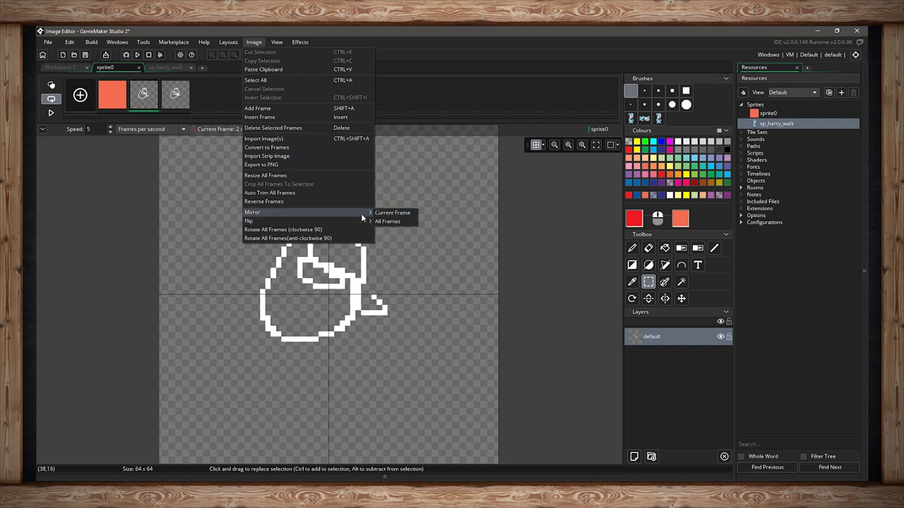
mouse_move(357, 221)
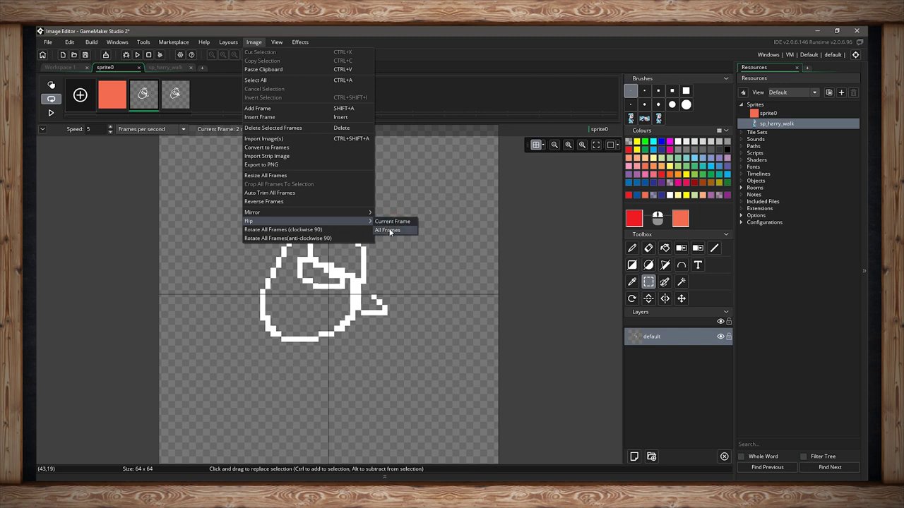
click(324, 234)
key(ctrl+z)
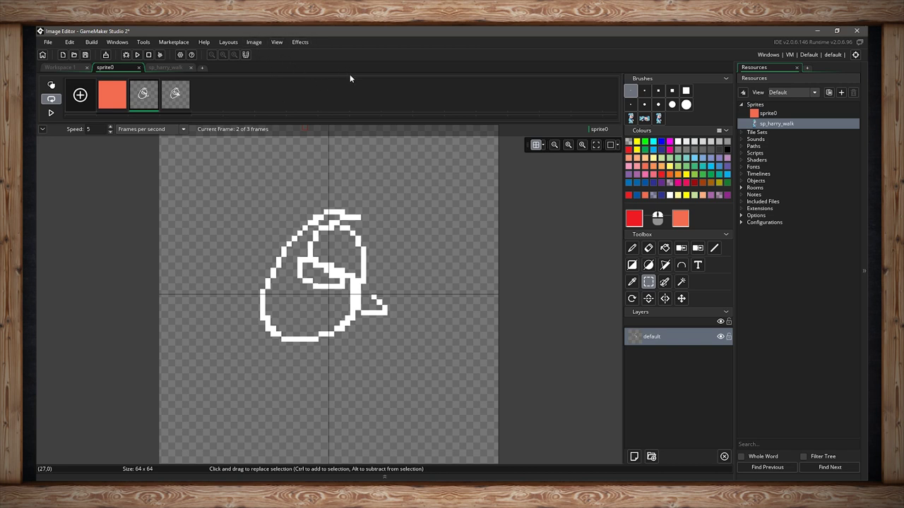
Step: Delete all existing sprite0 frames so only one blank frame remains, and hide the canvas grid
click(191, 85)
click(156, 84)
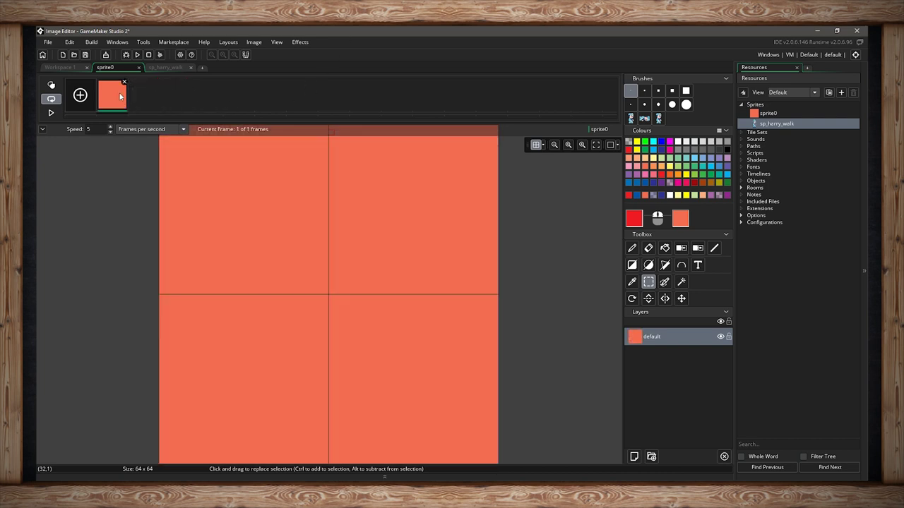
click(124, 83)
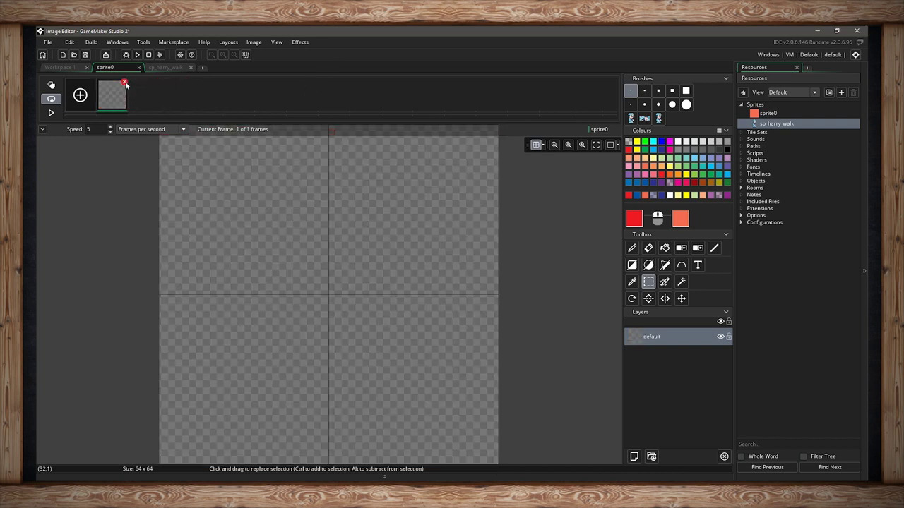
click(534, 144)
Step: Paint a large solid white blob across the canvas centre using the Pencil with the 15-pixel round brush
click(632, 247)
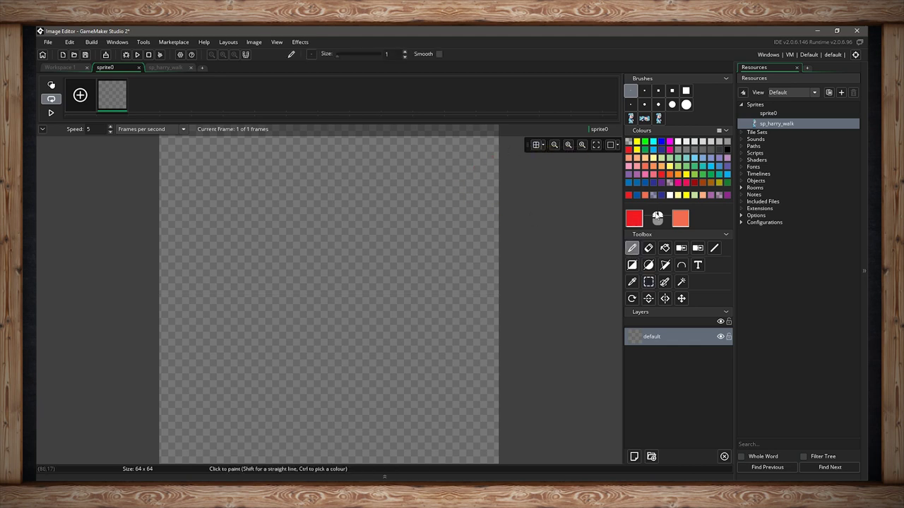
click(679, 142)
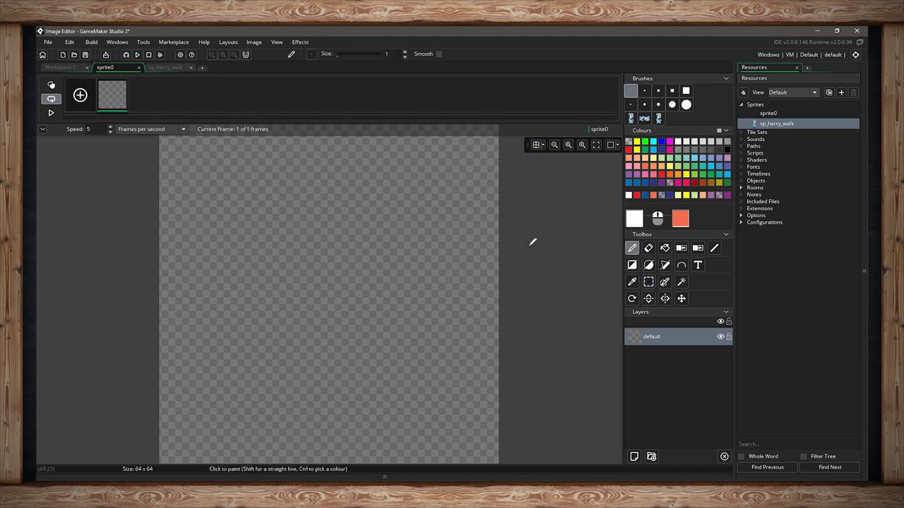
click(671, 105)
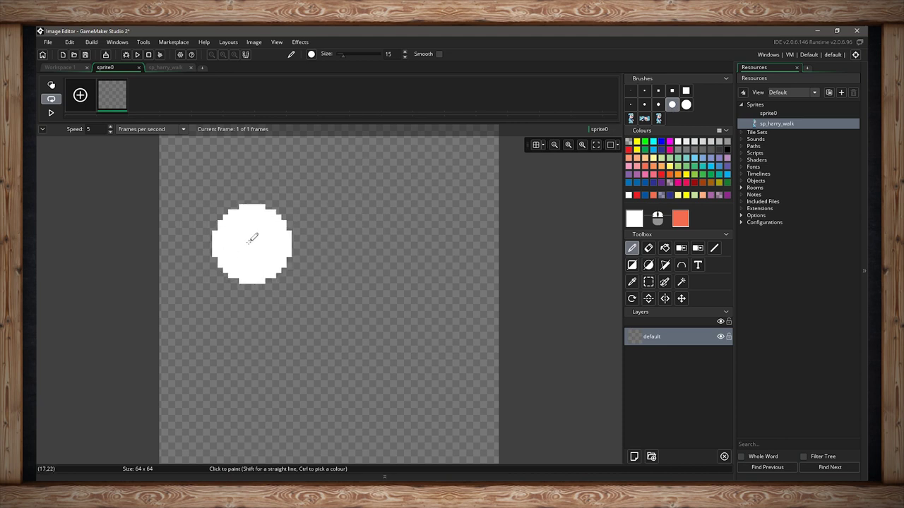
mouse_move(329, 223)
mouse_down()
mouse_move(291, 305)
mouse_move(394, 318)
mouse_move(378, 250)
mouse_move(351, 301)
mouse_move(372, 231)
mouse_move(290, 271)
mouse_move(356, 350)
mouse_move(386, 226)
mouse_move(297, 245)
mouse_move(345, 352)
mouse_move(387, 267)
mouse_move(306, 219)
mouse_move(262, 292)
mouse_move(384, 349)
mouse_move(385, 230)
mouse_move(272, 214)
mouse_move(287, 279)
mouse_move(343, 298)
mouse_up()
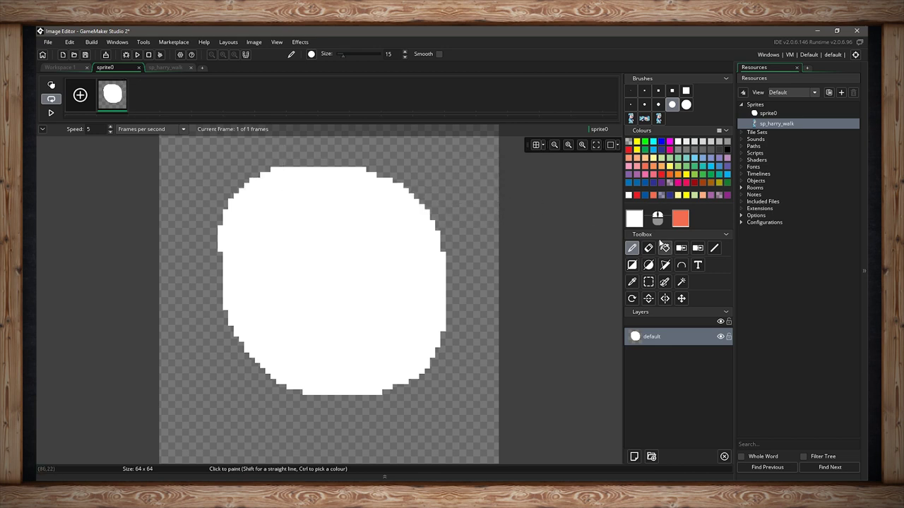
Step: Choose the Eraser with the 5-pixel round brush and duplicate the blob frame until sprite0 has 12 frames
click(648, 249)
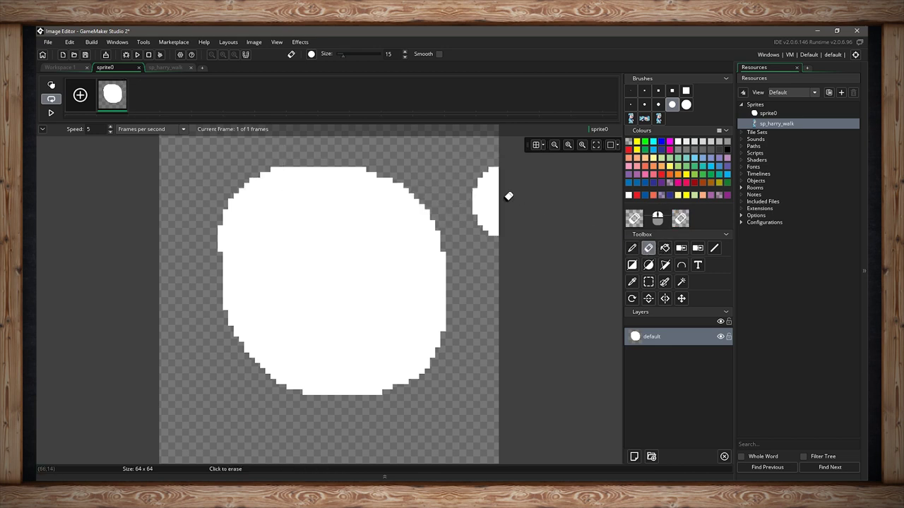
click(643, 104)
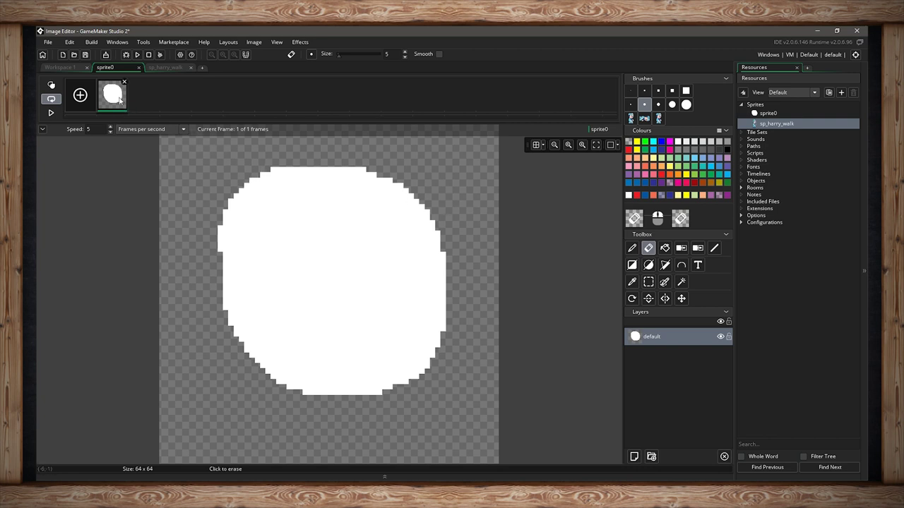
key(ctrl+v)
key(ctrl+v)
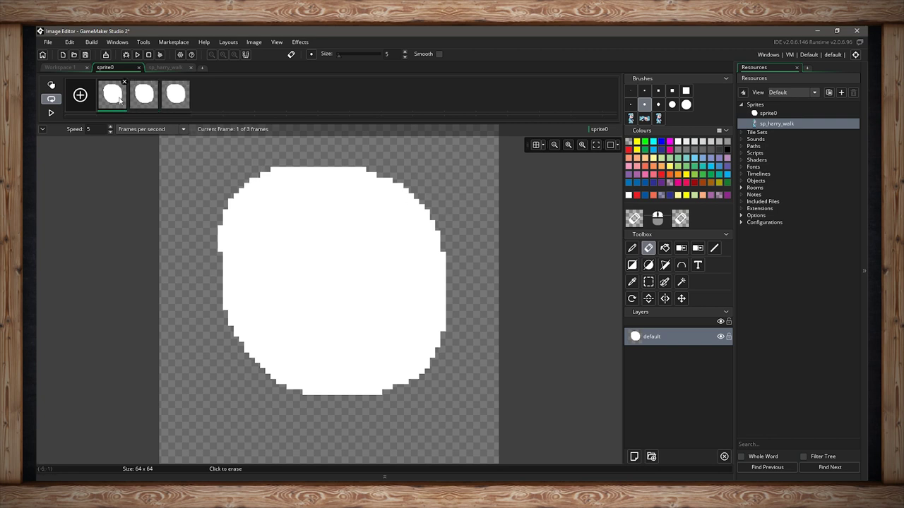
key(ctrl+v)
key(ctrl+v)
key(ctrl+v)
key(ctrl+v)
key(ctrl+v)
key(ctrl+v)
key(ctrl+v)
key(ctrl+v)
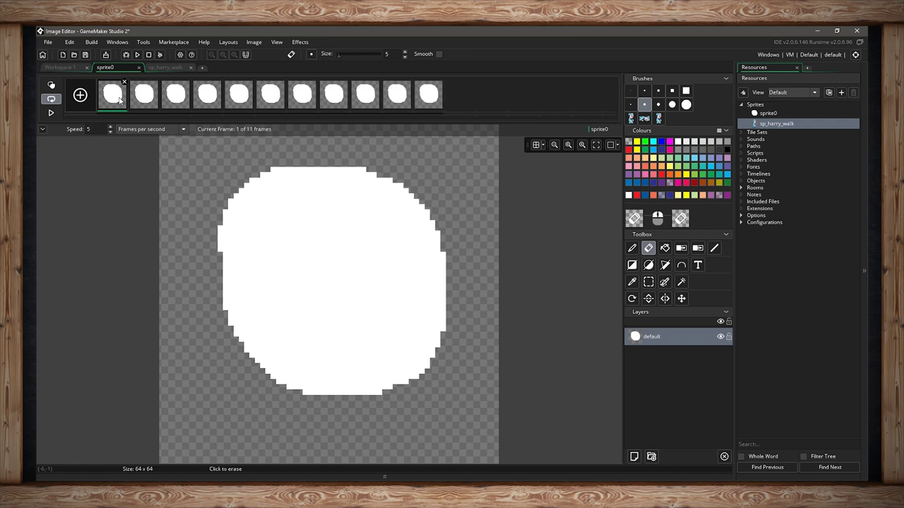
key(ctrl+v)
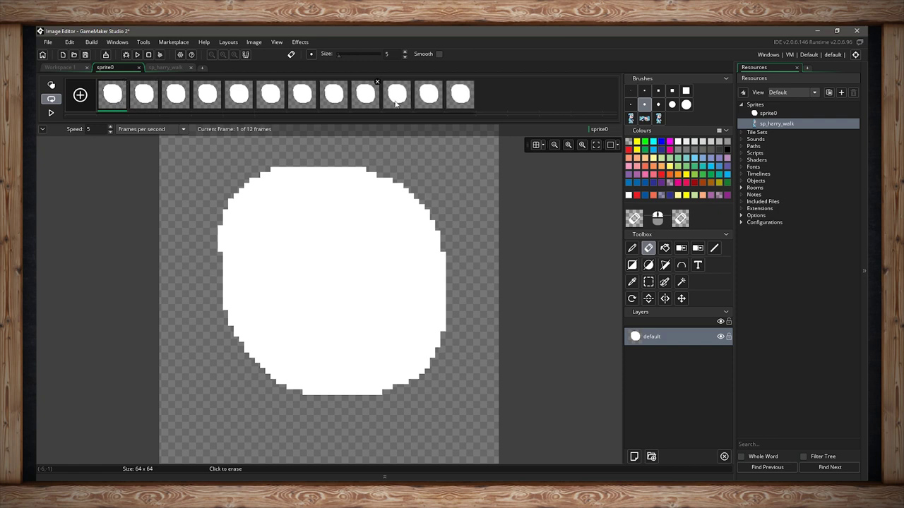
Step: Play the 12-frame animation in the editor and set its speed to 12 frames per second
click(50, 113)
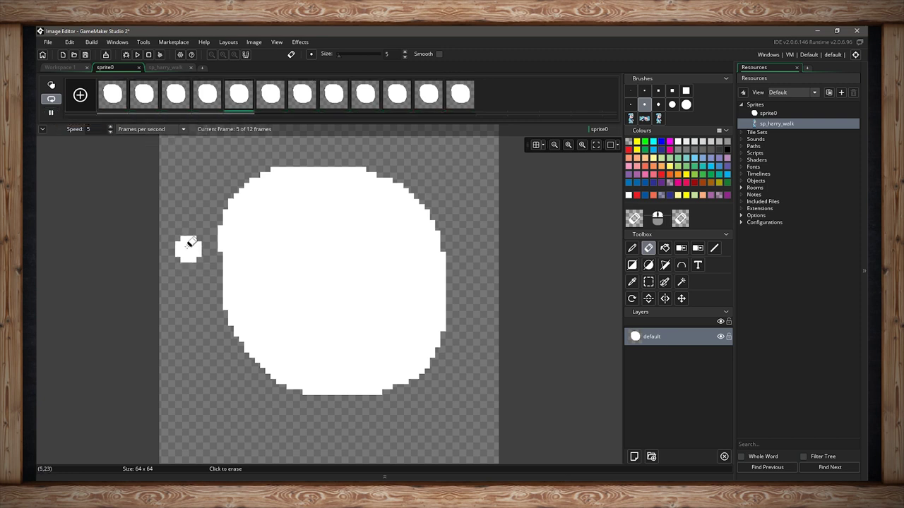
click(111, 127)
click(111, 128)
click(111, 127)
click(110, 127)
click(111, 127)
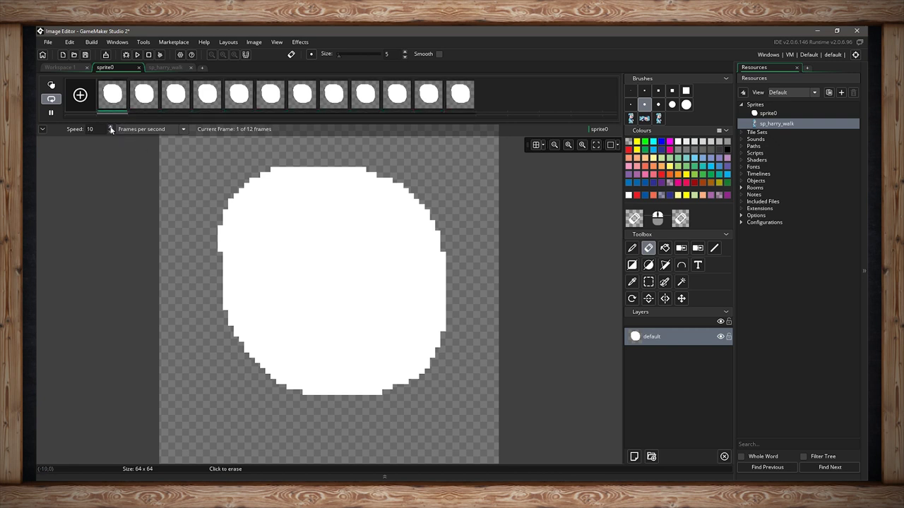
click(111, 127)
click(111, 127)
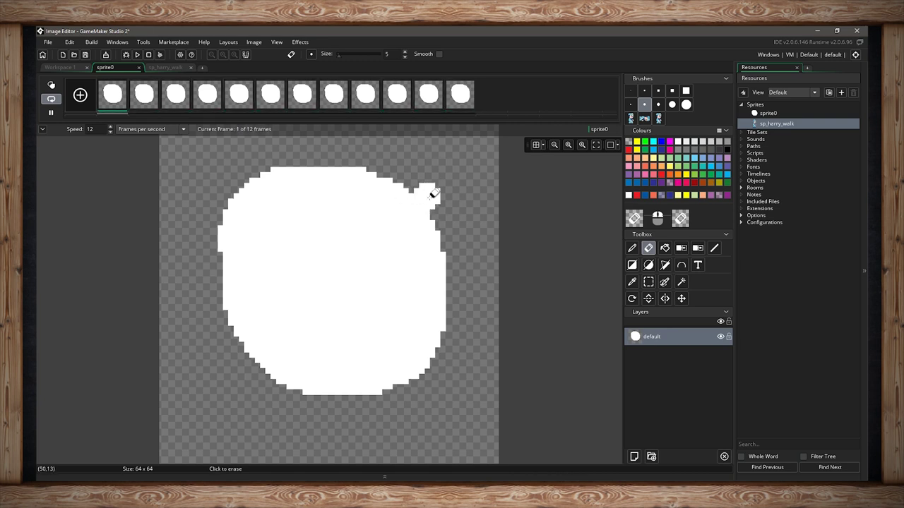
Step: Erase moving notches and holes through the white blob across all frames while the animation keeps playing
click(376, 184)
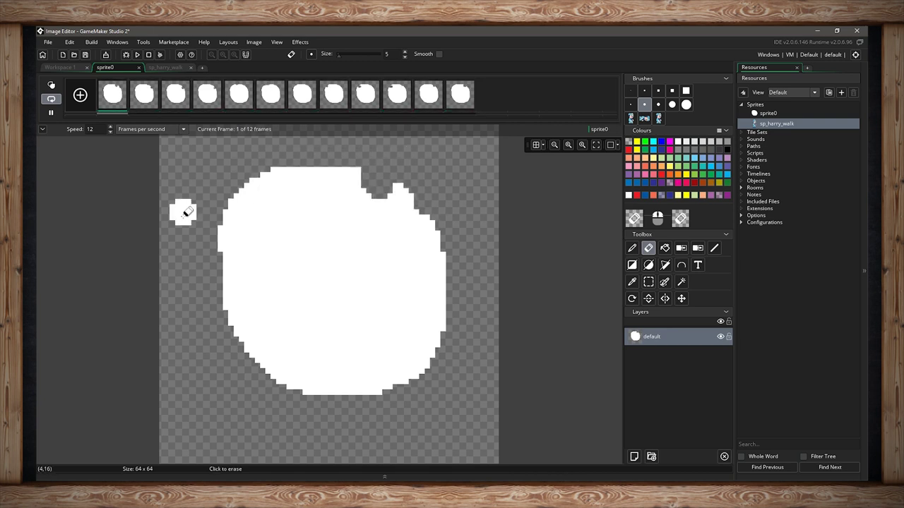
drag(239, 323, 253, 340)
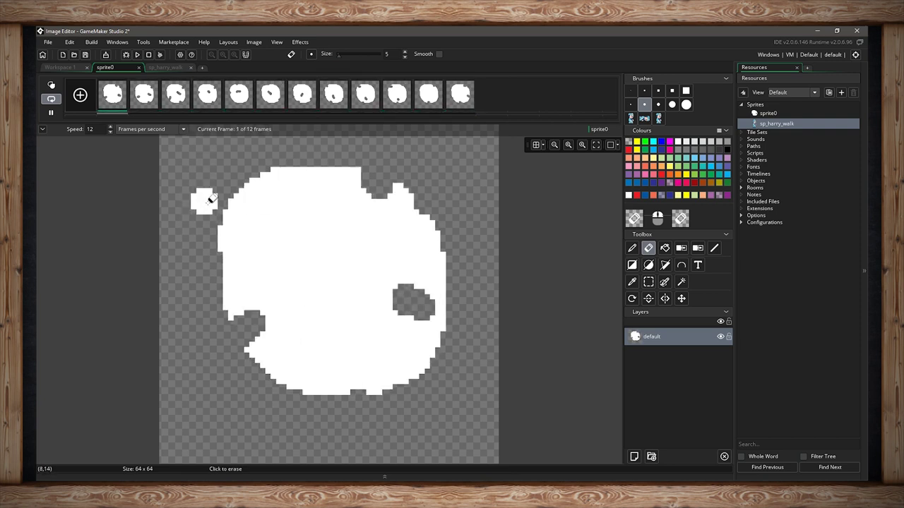
mouse_move(209, 200)
mouse_down()
mouse_move(235, 222)
mouse_move(233, 202)
mouse_move(254, 180)
mouse_move(268, 192)
mouse_move(288, 163)
mouse_move(278, 290)
mouse_move(300, 373)
mouse_move(314, 293)
mouse_up()
drag(417, 238, 471, 278)
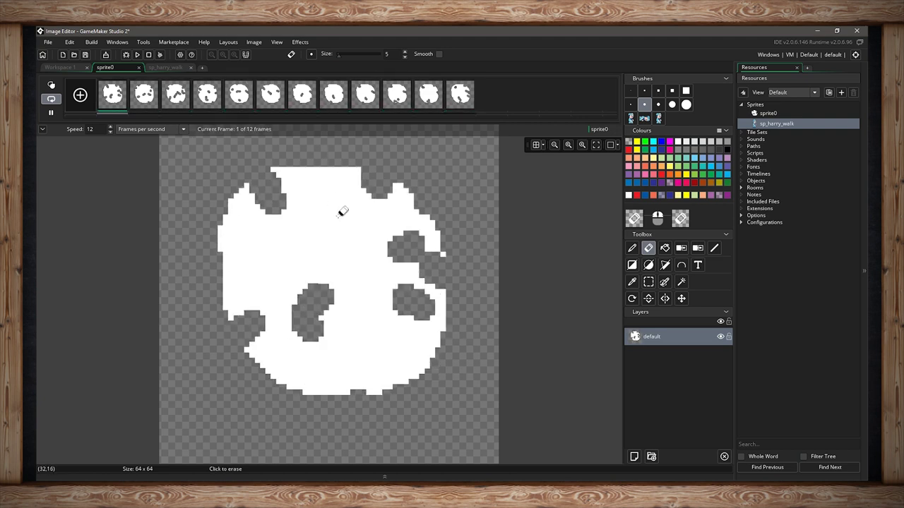
click(243, 235)
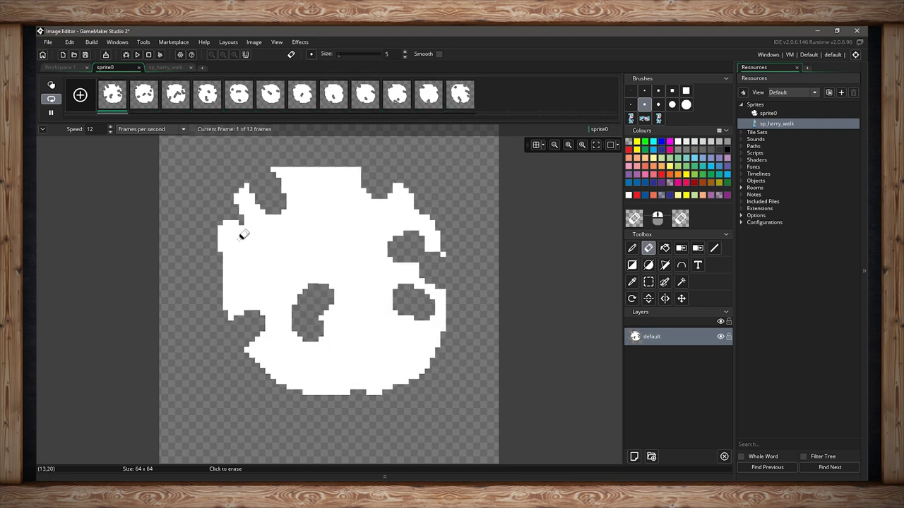
mouse_move(243, 235)
mouse_down()
mouse_move(216, 245)
mouse_move(217, 269)
mouse_move(217, 232)
mouse_move(241, 323)
mouse_move(239, 368)
mouse_move(219, 310)
mouse_move(213, 238)
mouse_move(238, 291)
mouse_up()
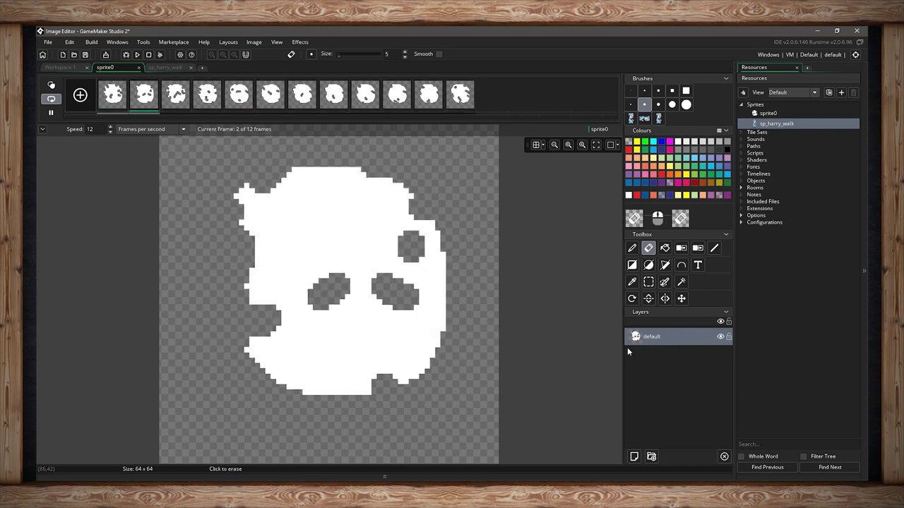
Step: Add a new layer above the default layer and set up the Pencil with red and the smallest round brush
click(567, 145)
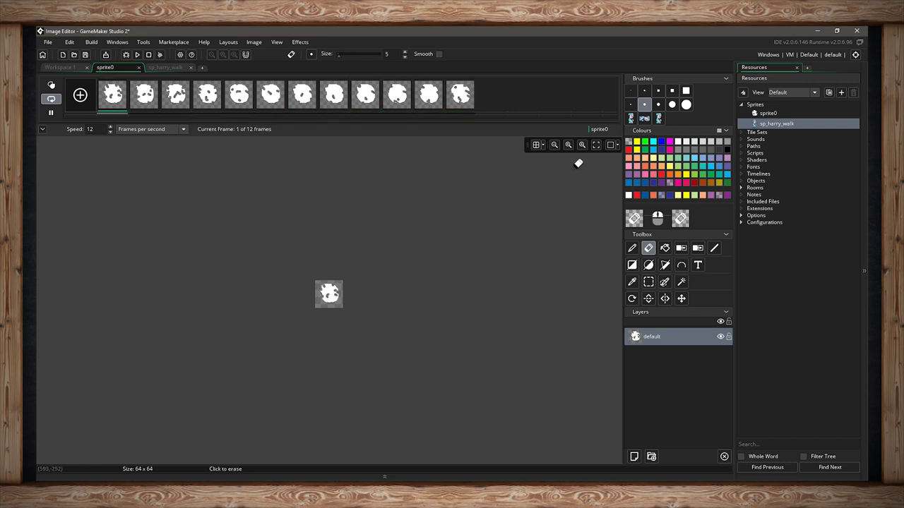
click(595, 145)
click(630, 149)
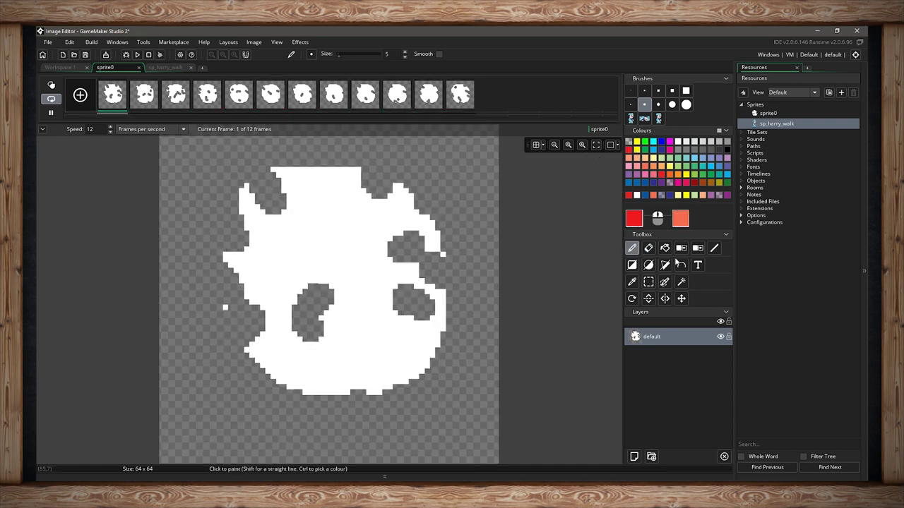
click(634, 456)
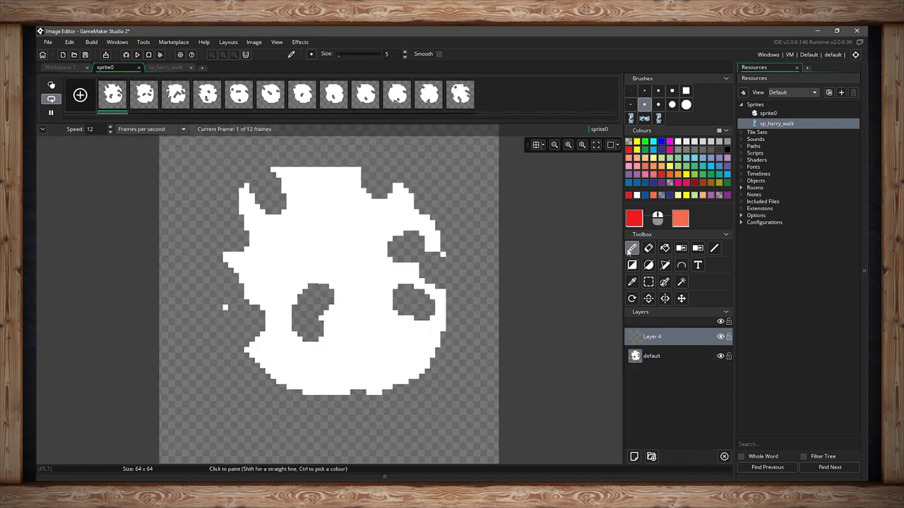
click(631, 105)
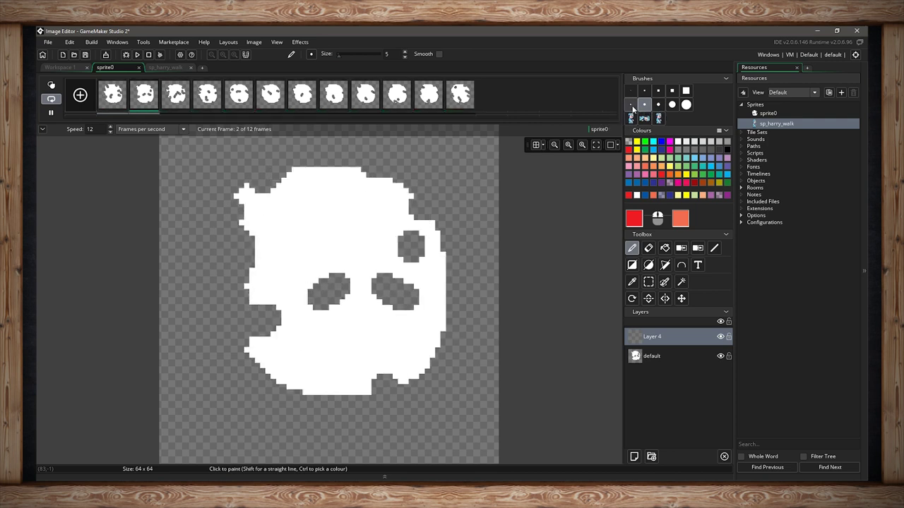